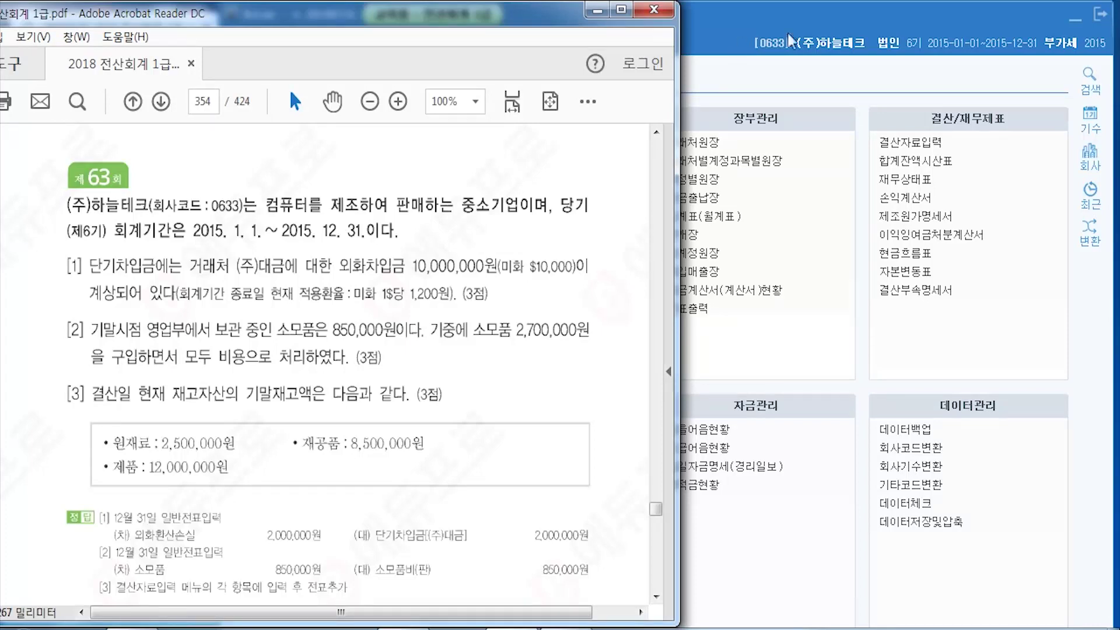
- Read question [1] in the PDF, open 일반전표입력 maximized in KcLep, and set the voucher date to December 31
left_click(137, 21)
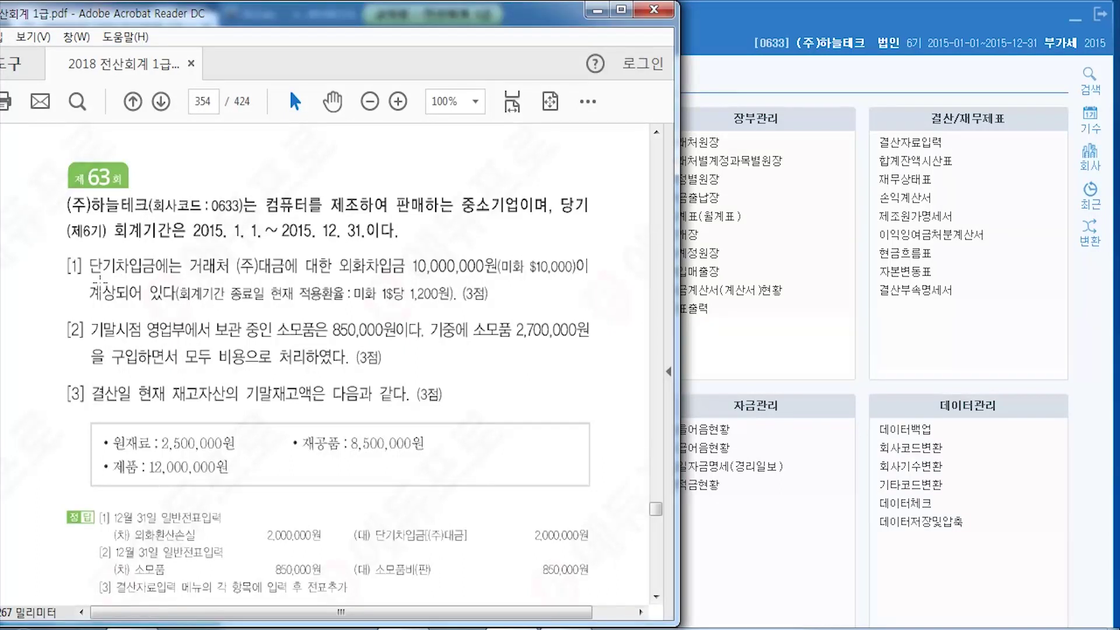
scroll(98, 278, "down", 1)
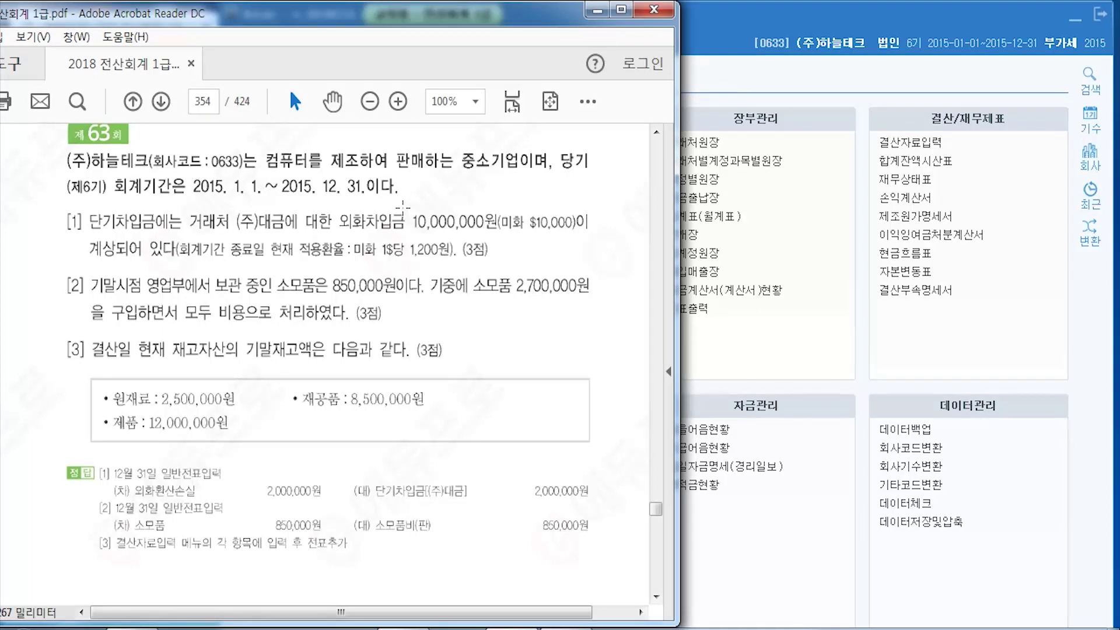
left_click(738, 30)
left_click(338, 147)
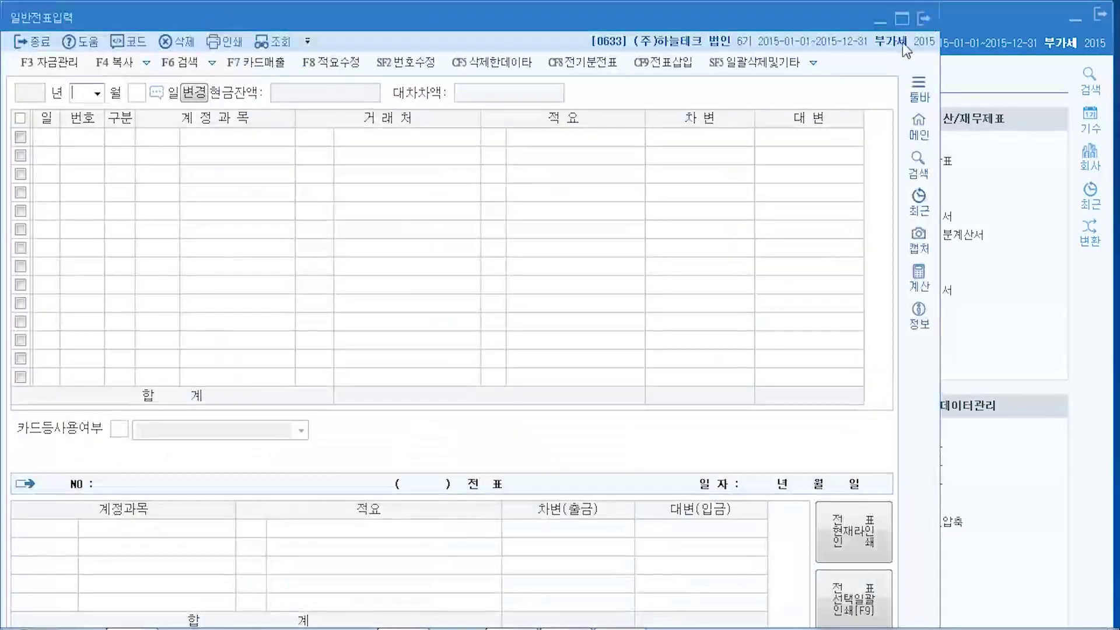
left_click(902, 19)
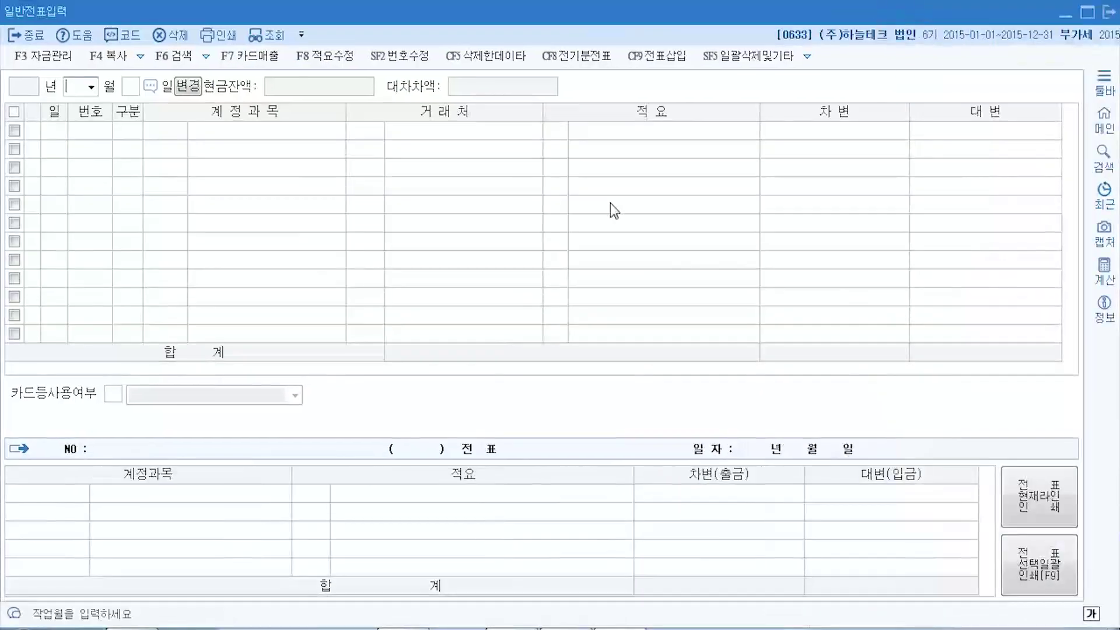
type("12")
key("Return")
type("31")
key("Return")
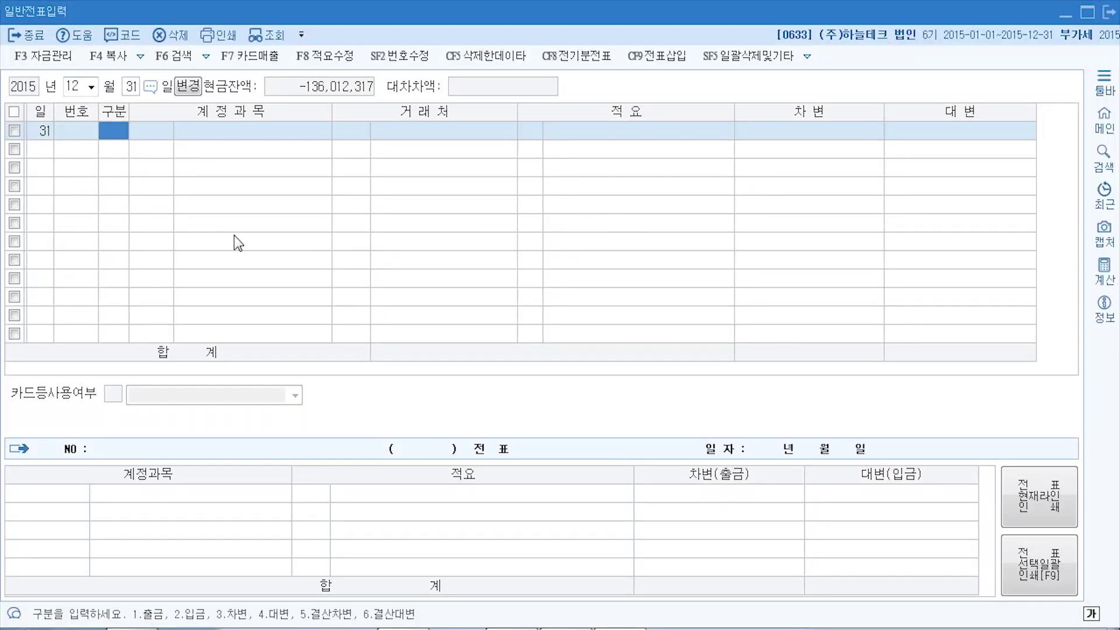
- Start a credit (대변) line for December 31 with the account 0260 단기차입금
type("4")
key("Return")
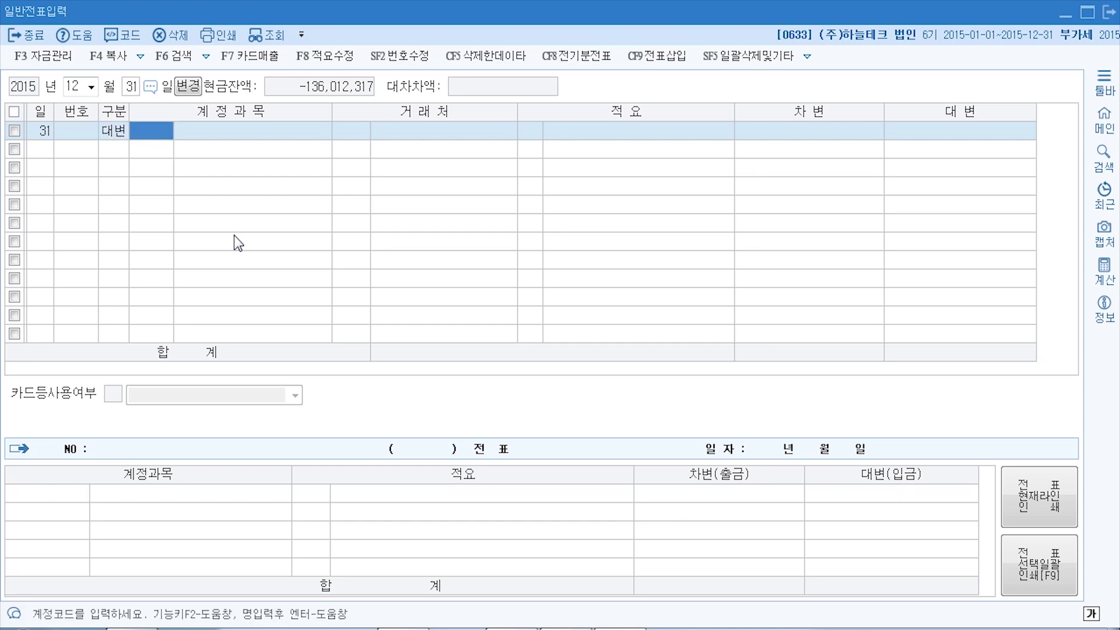
key("F2")
type("단기")
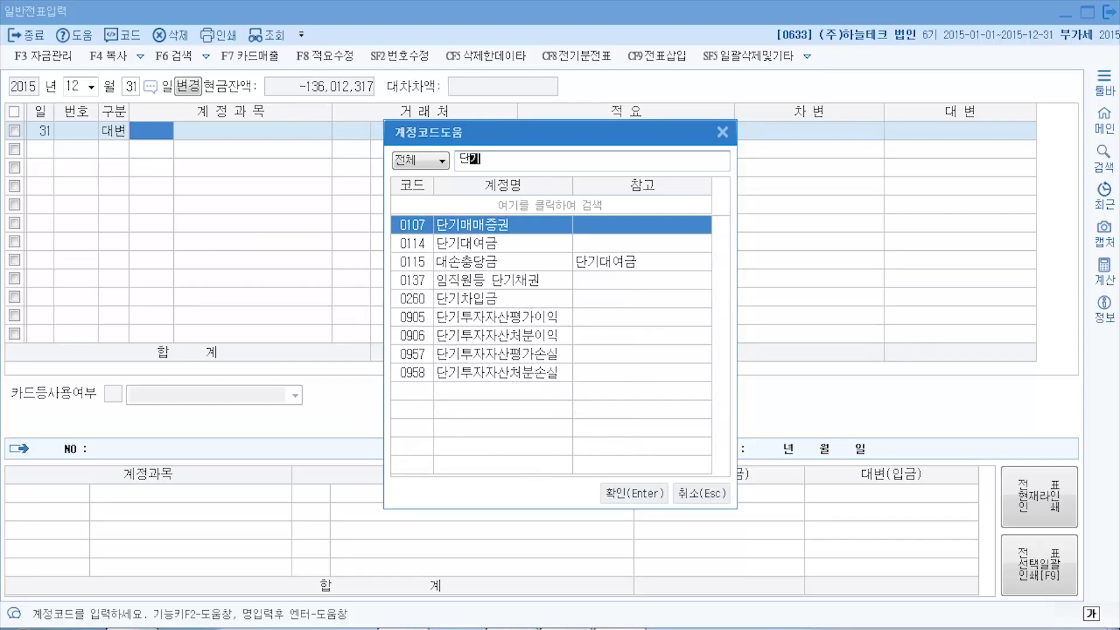
type("차입")
key("Return")
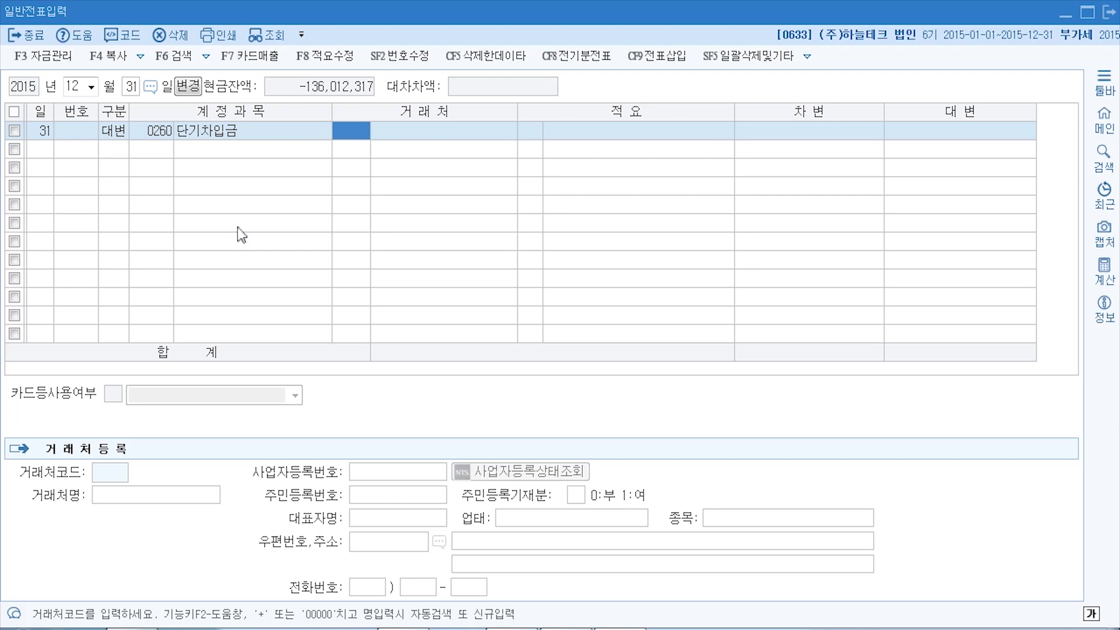
- Assign the vendor 영진물산 (00101) to the 단기차입금 line and enter a credit amount of 2,000,000
left_click(359, 136)
key("F2")
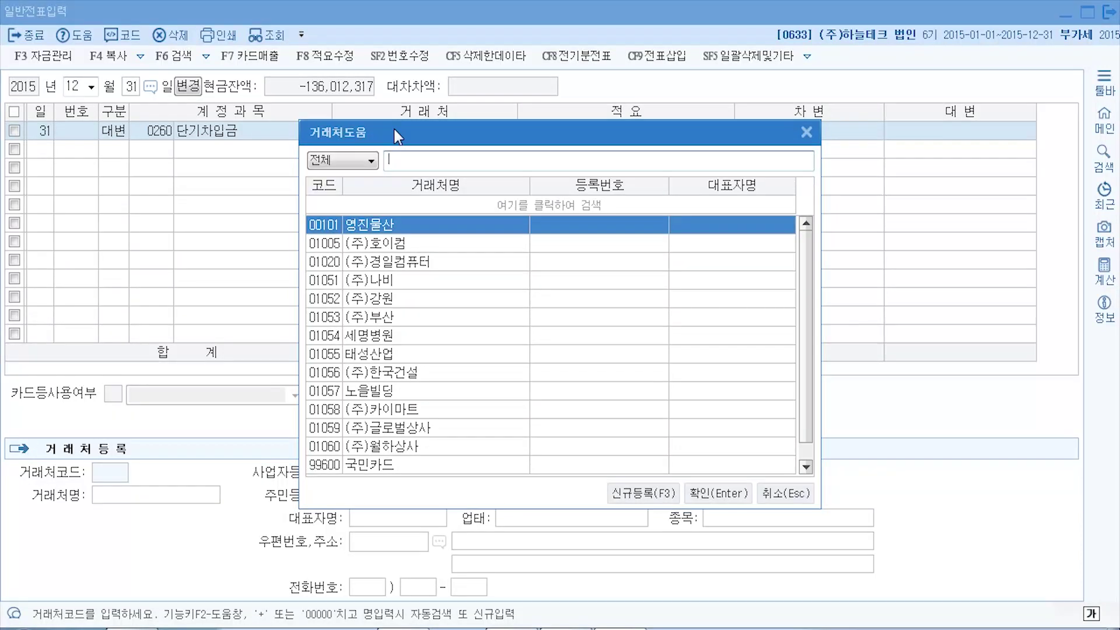
type("영진")
key("Return")
key("Return")
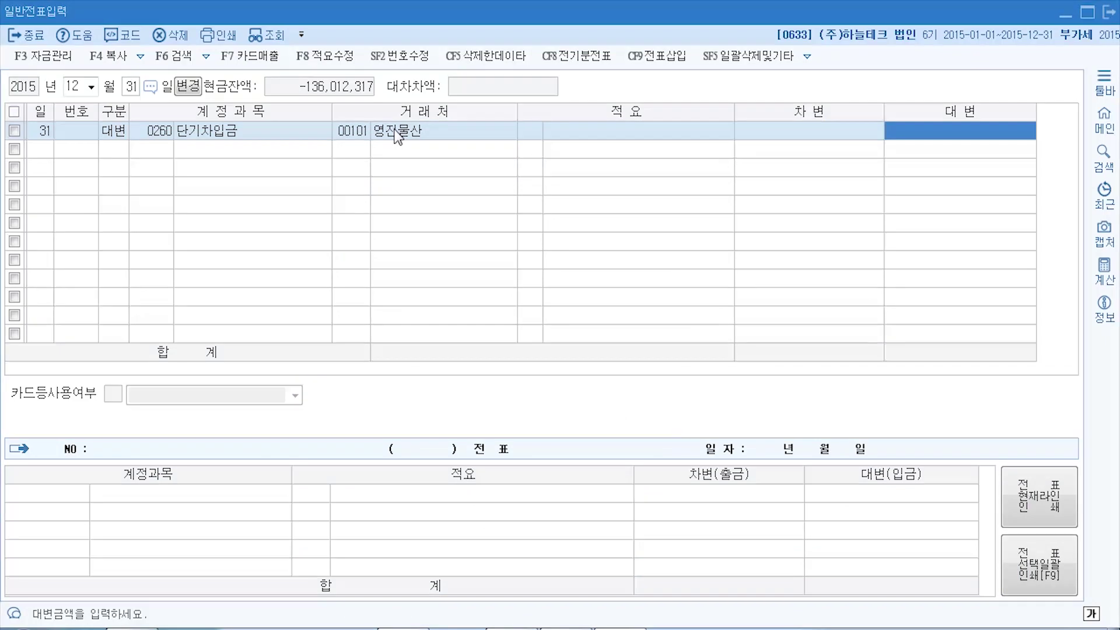
type("2000000")
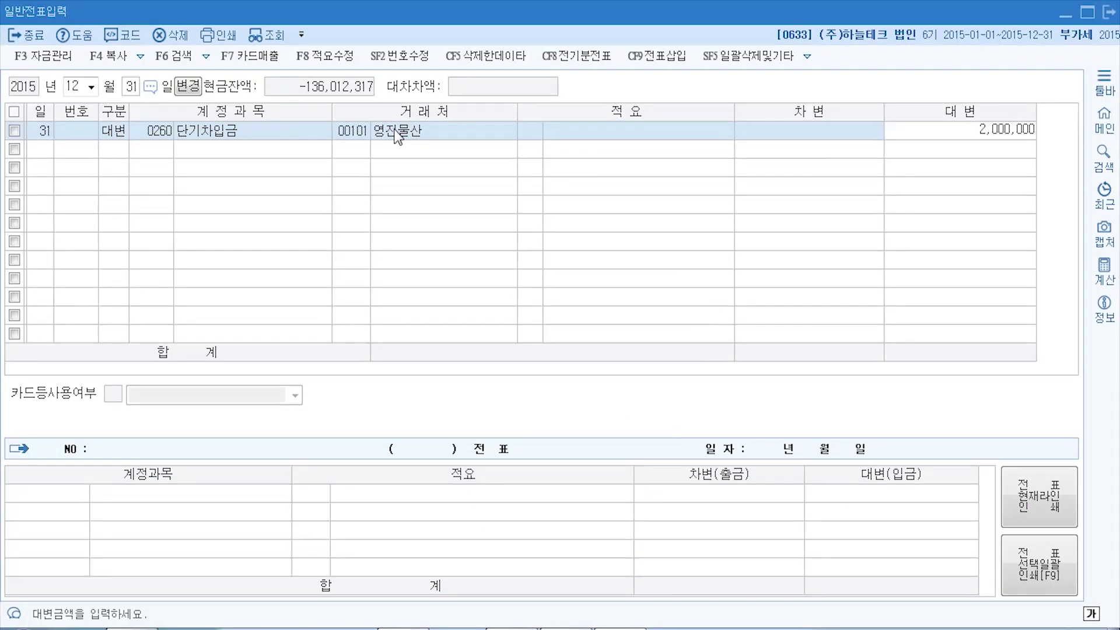
key("Return")
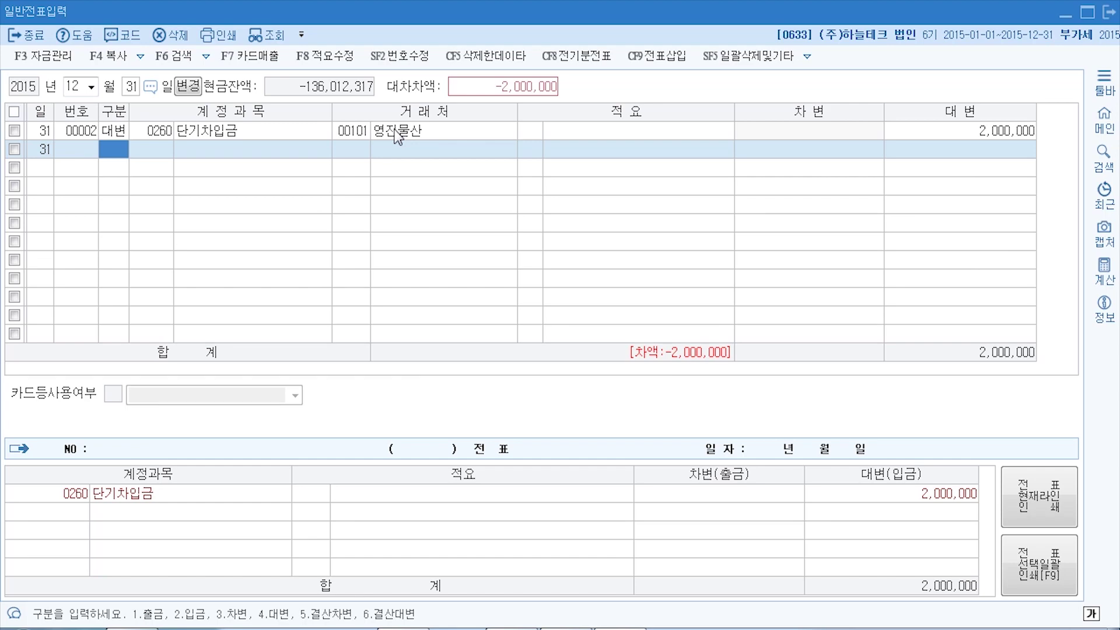
- Add a debit (차변) line with the account 0955 외화환산손실 and accept the 2,000,000 amount
type("3")
key("F2")
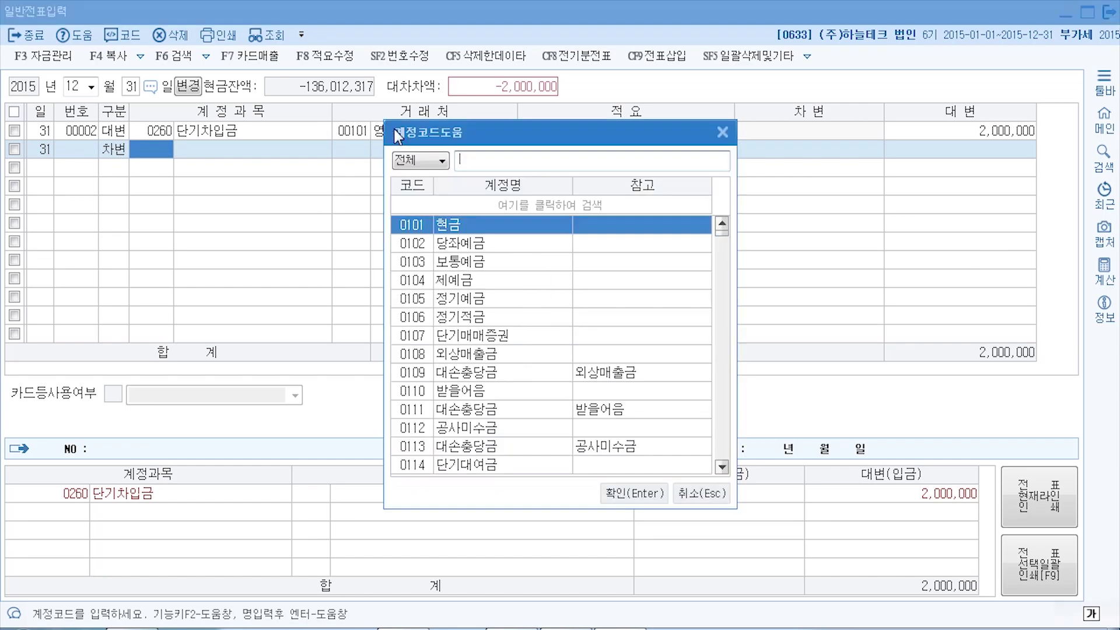
type("외화")
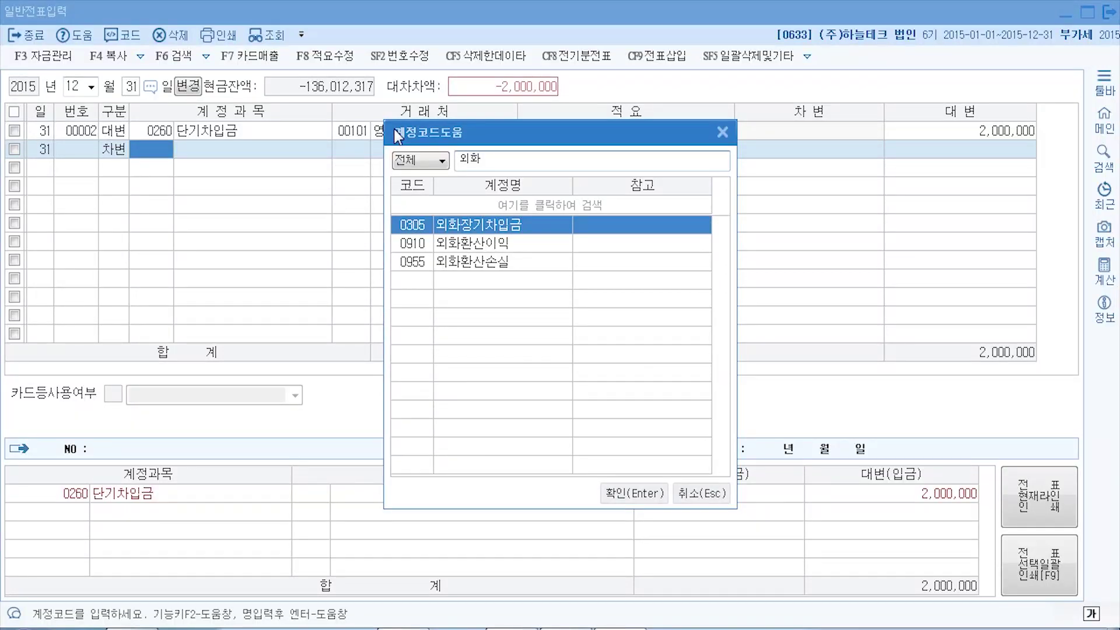
type("환")
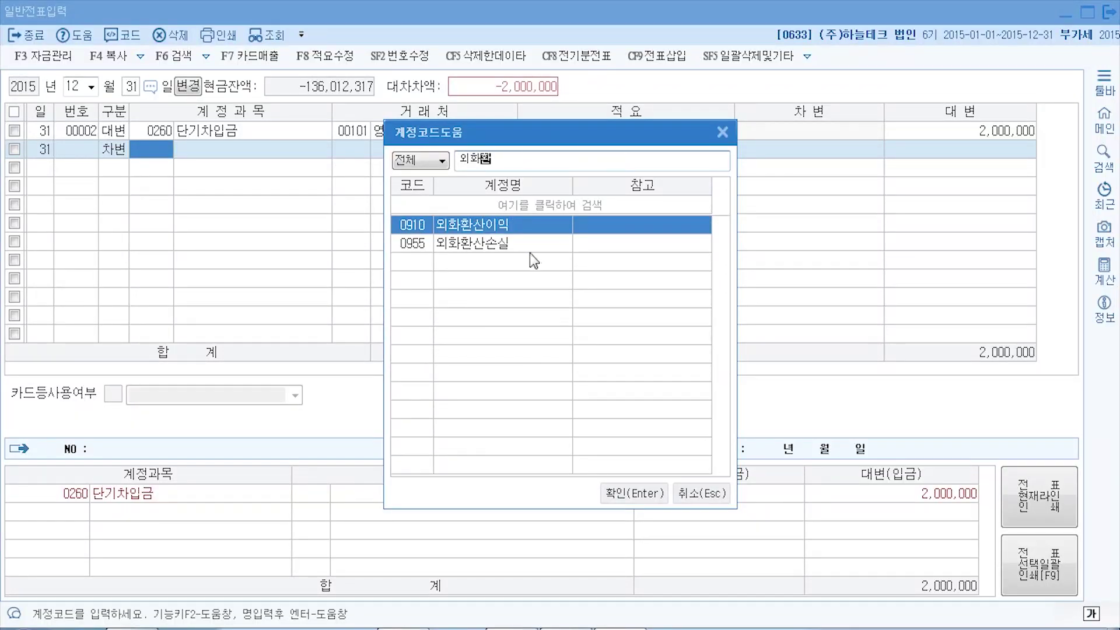
left_click(523, 244)
left_click(633, 493)
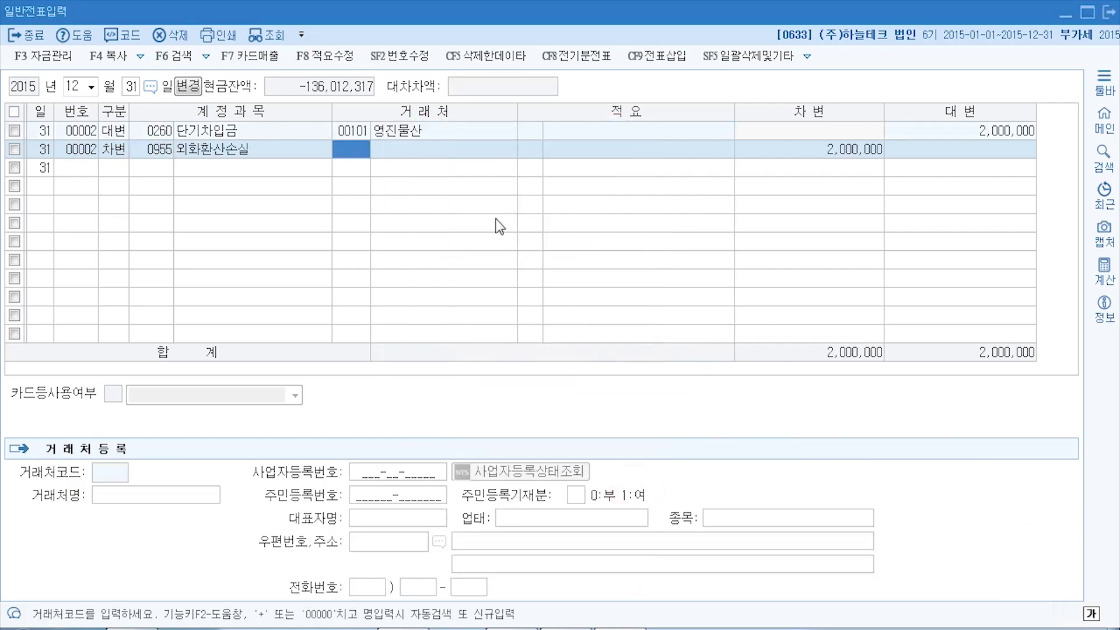
key("Return")
key("Return")
key("Return")
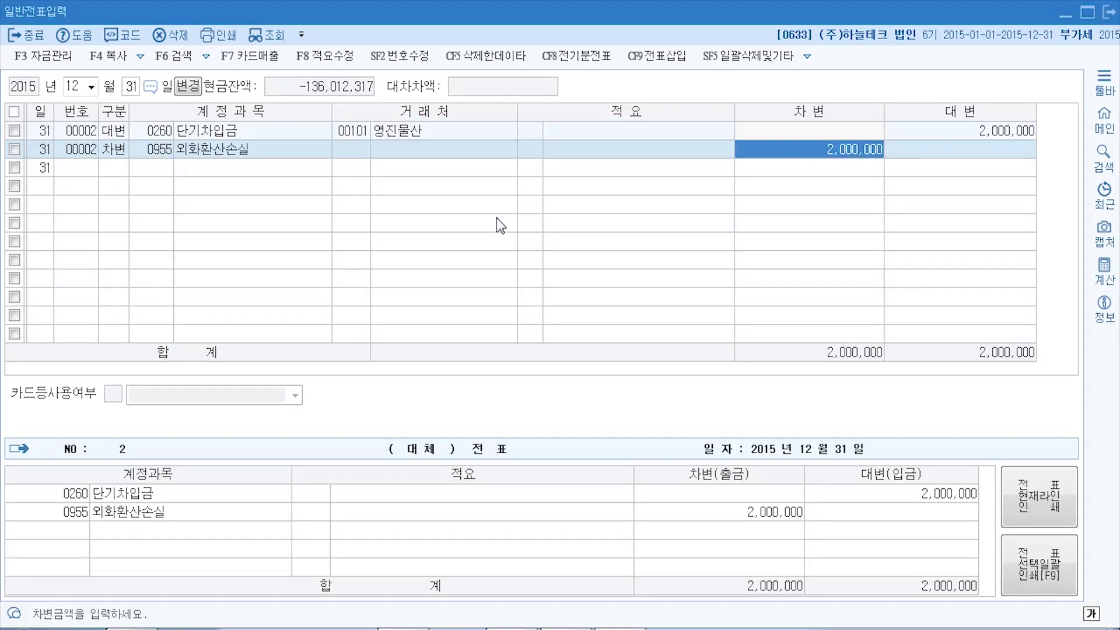
key("Return")
- Read question [2] in the Acrobat Reader PDF and add a debit line in 일반전표입력 for 0122 소모품 of 850,000
key("alt+Tab")
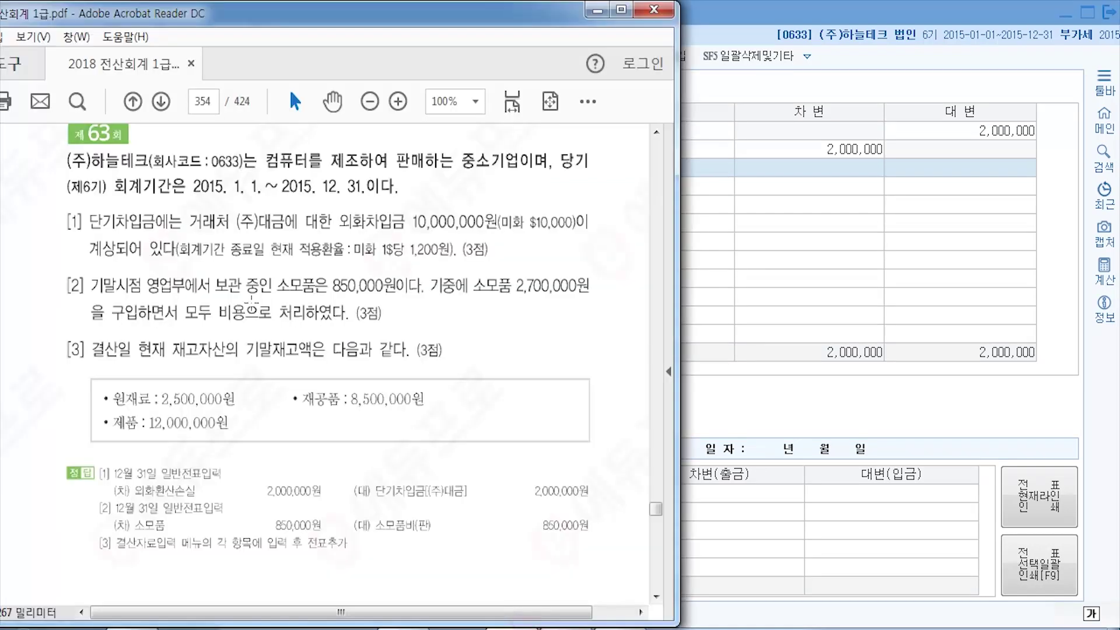
scroll(223, 301, "down", 3)
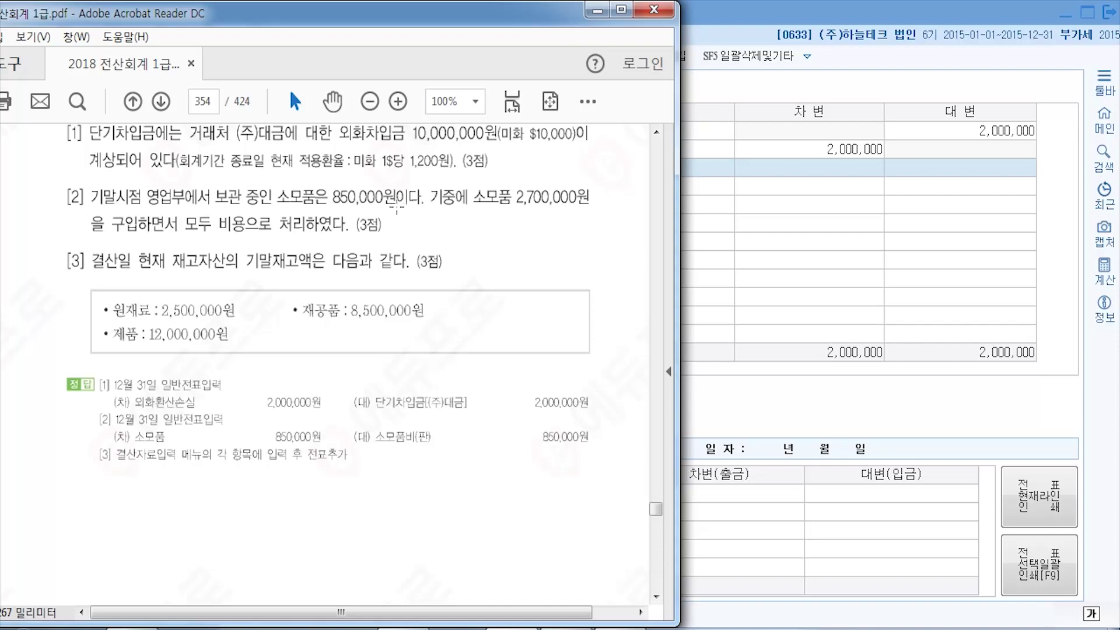
left_click(729, 10)
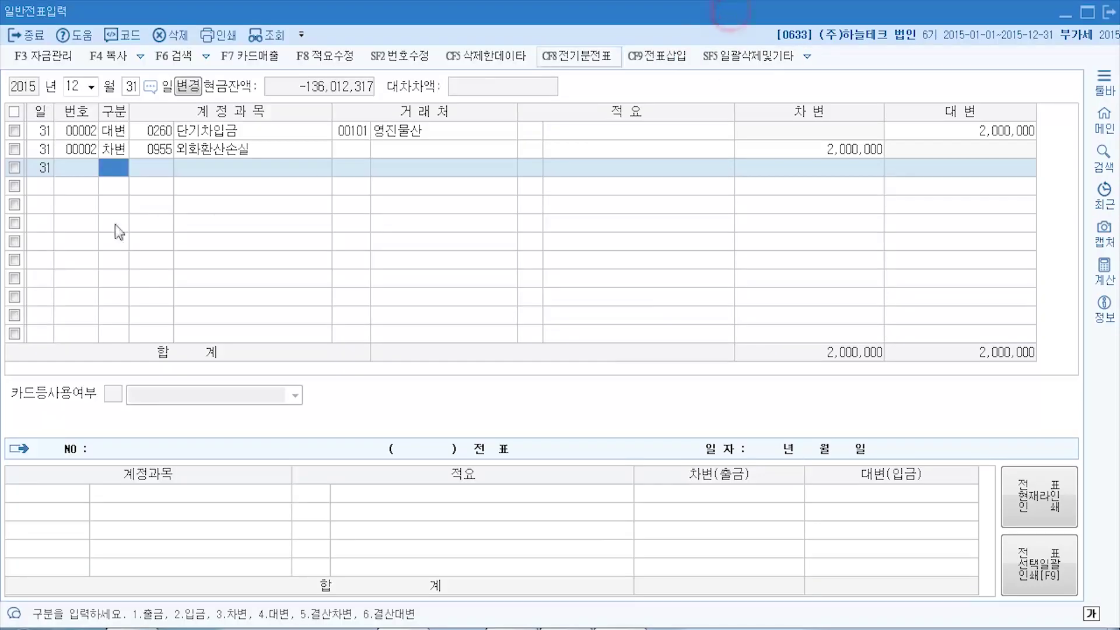
type("3소모")
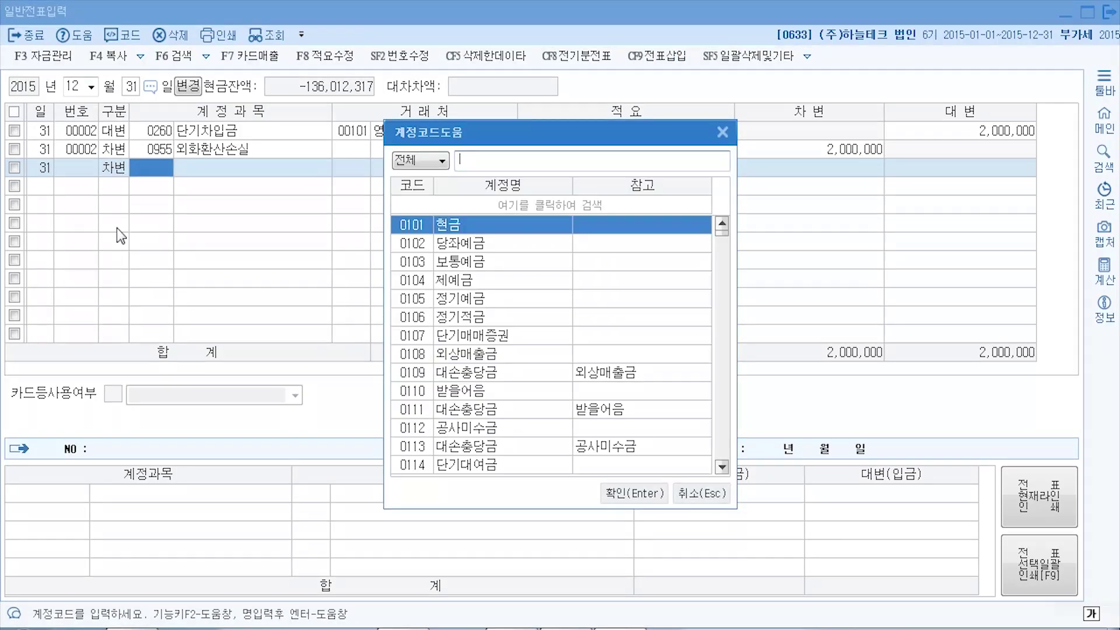
type("품")
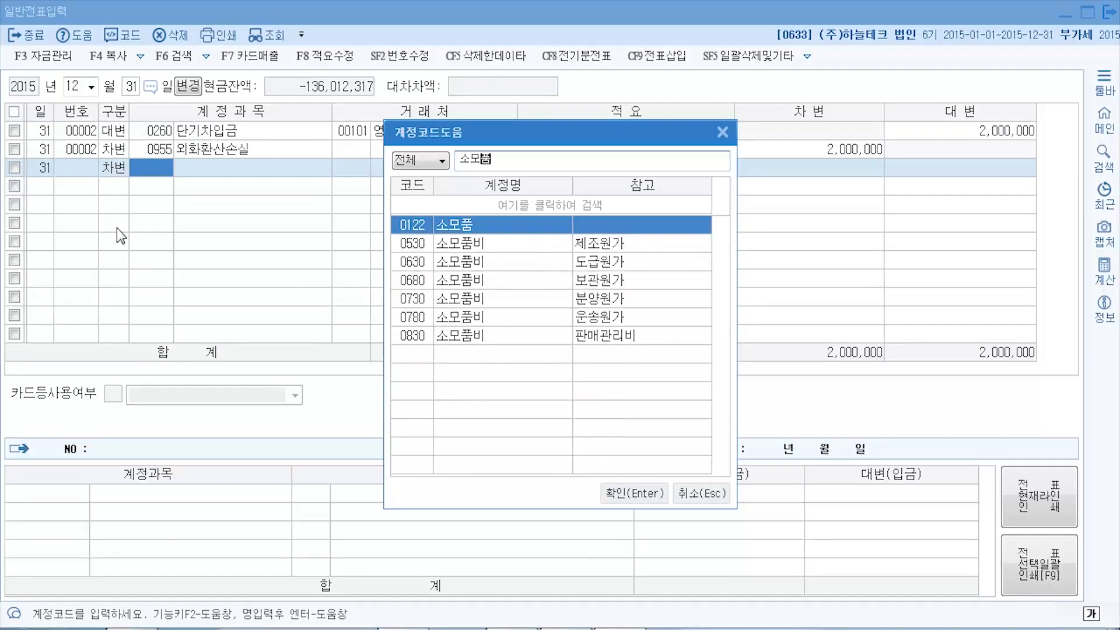
key("Return")
key("Return")
key("Return")
type("8500000")
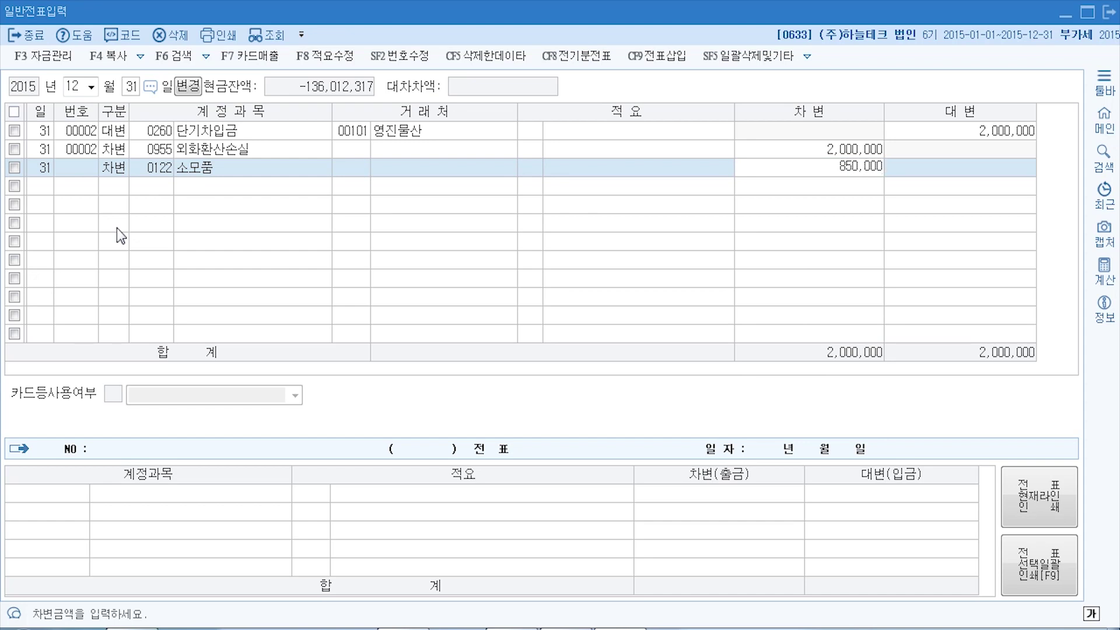
key("Return")
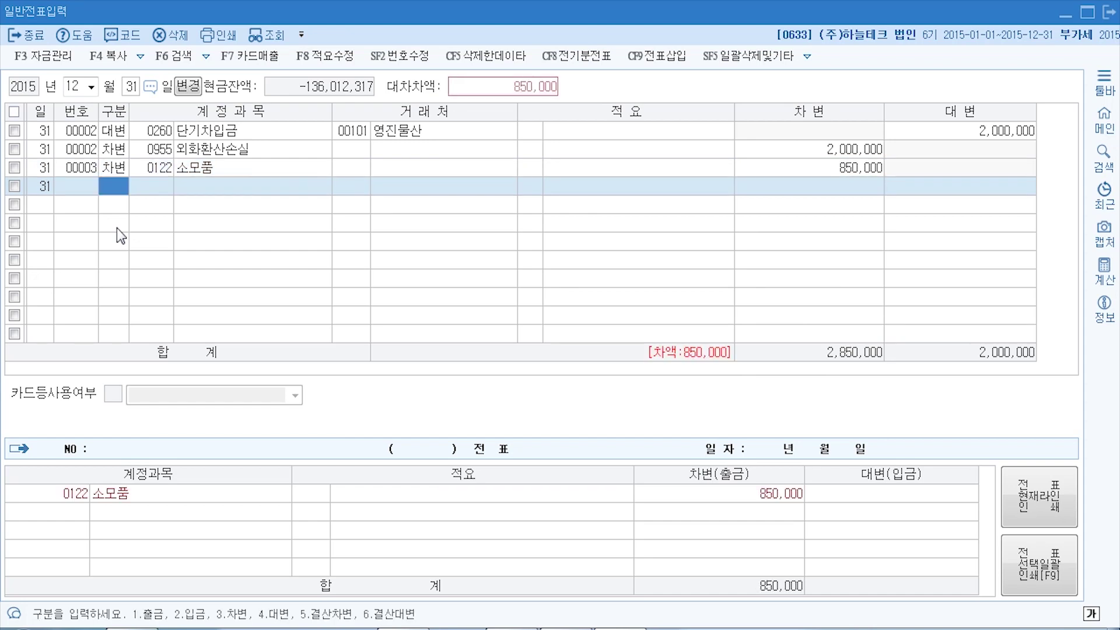
- Add a credit line with the account 0830 소모품비 (판매관리비) and accept the 850,000 amount
type("3")
key("Left")
type("4")
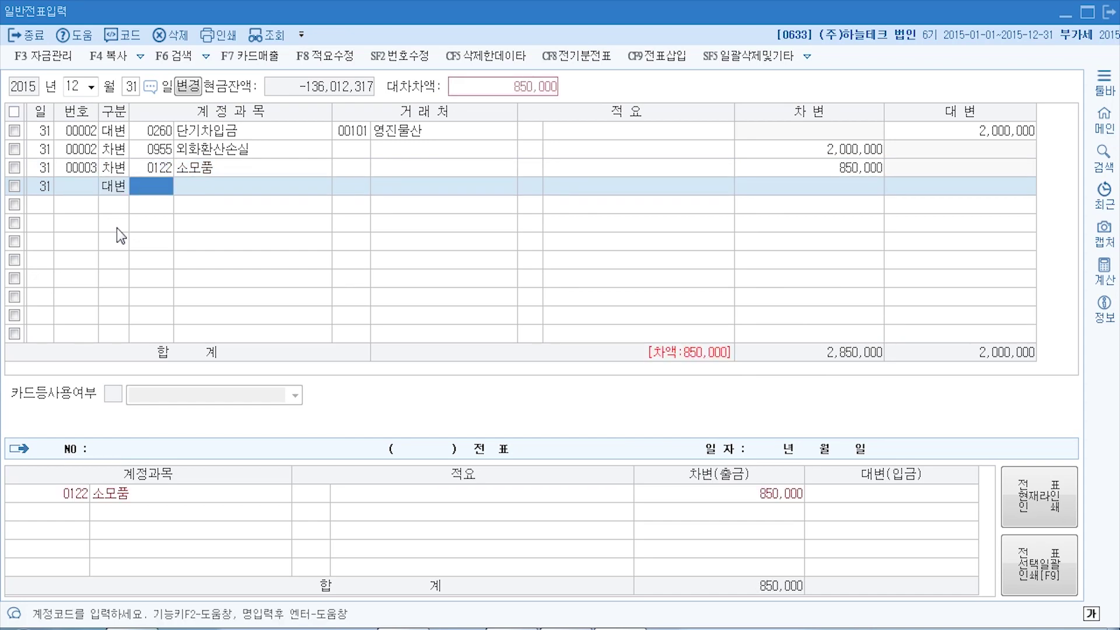
key("F2")
type("소모비")
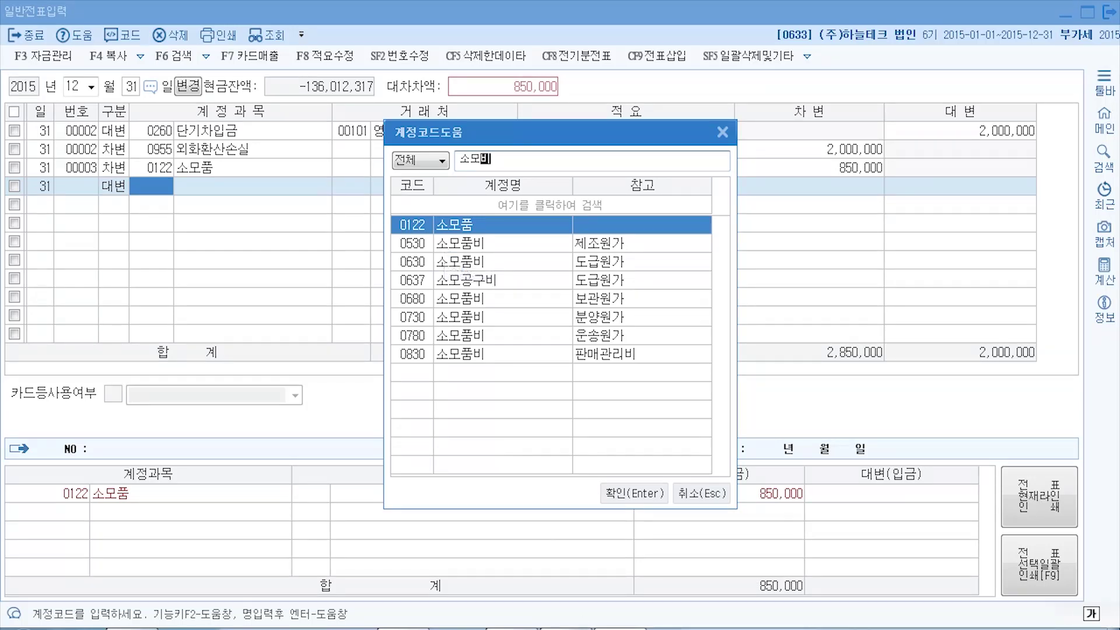
key("alt+Tab")
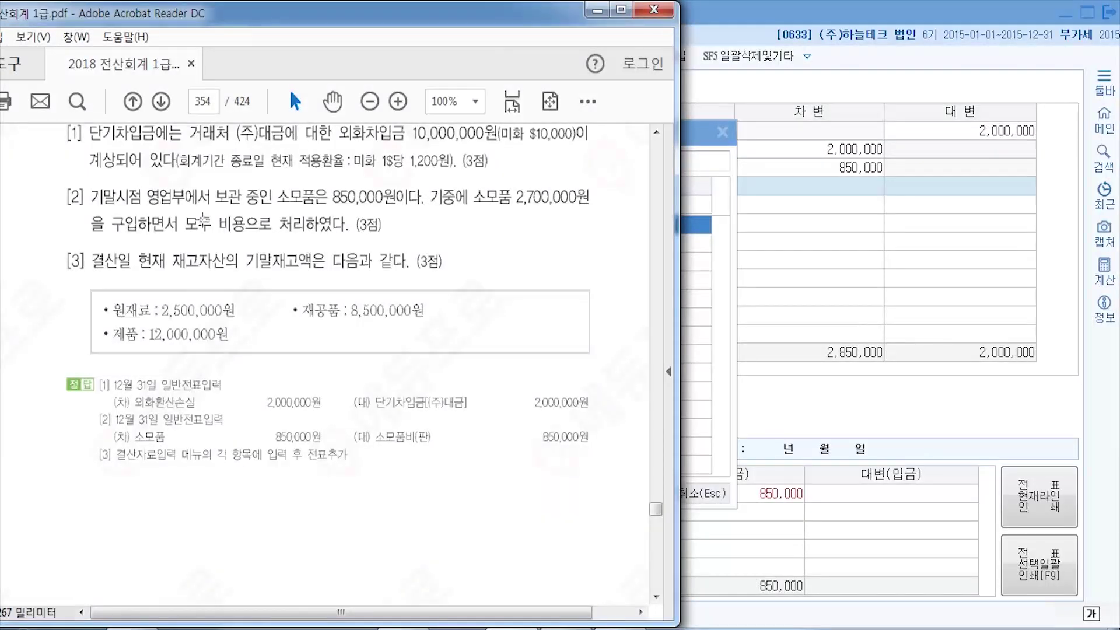
left_click(698, 140)
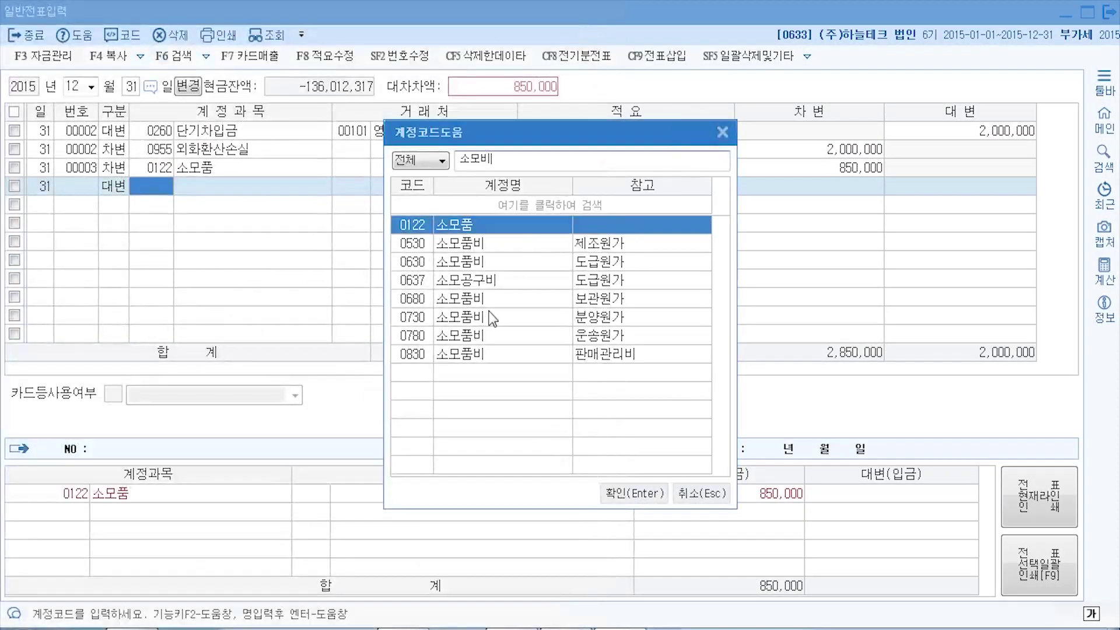
left_click(456, 354)
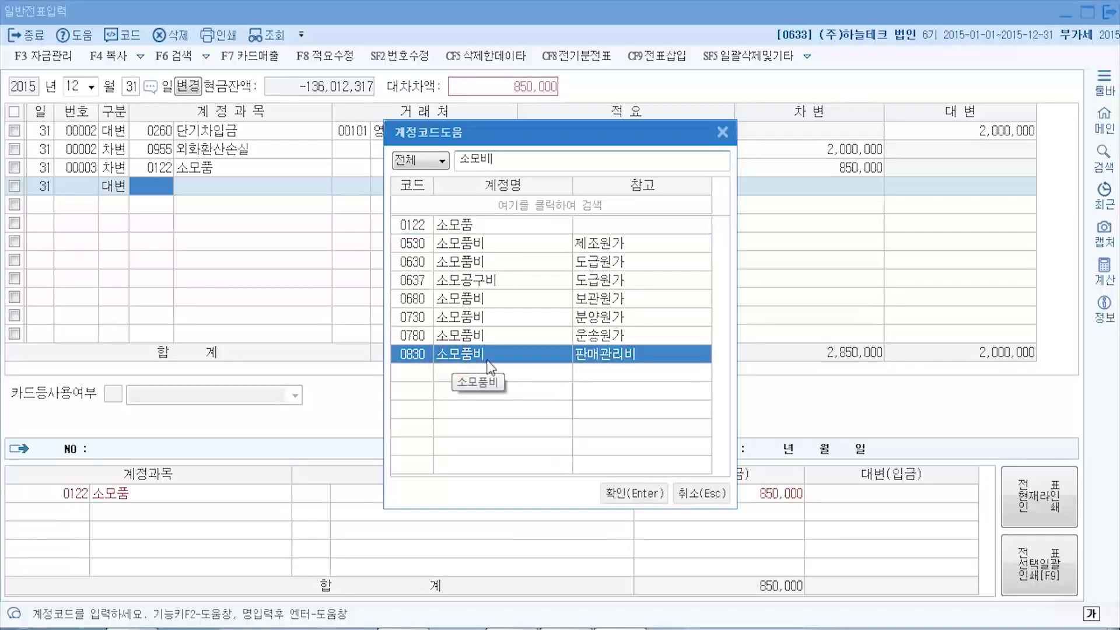
left_click(638, 494)
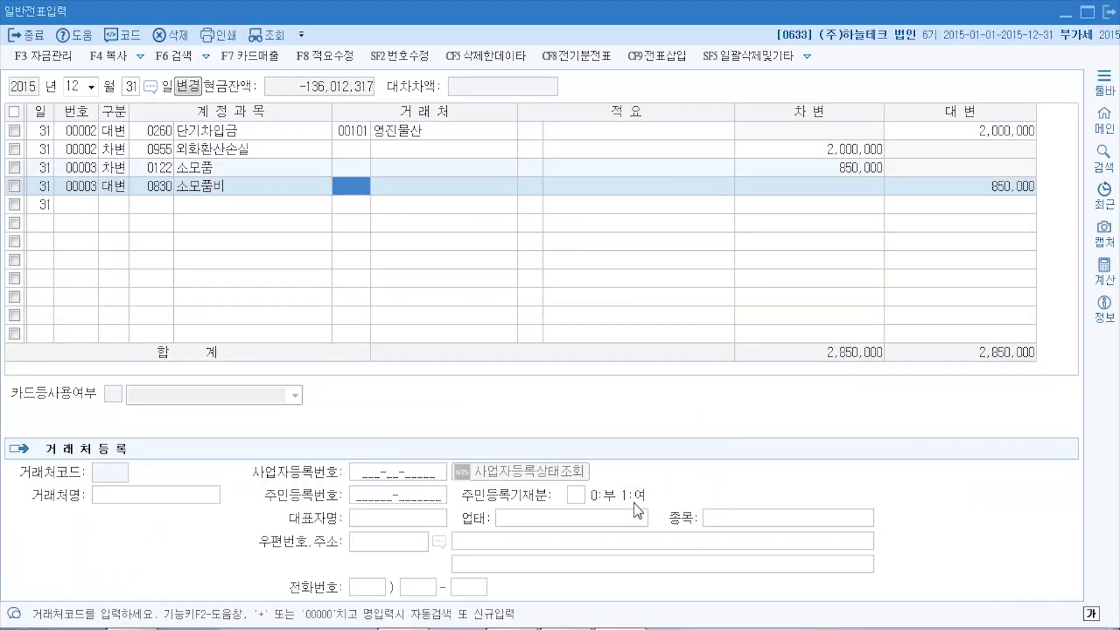
key("Return")
key("Return")
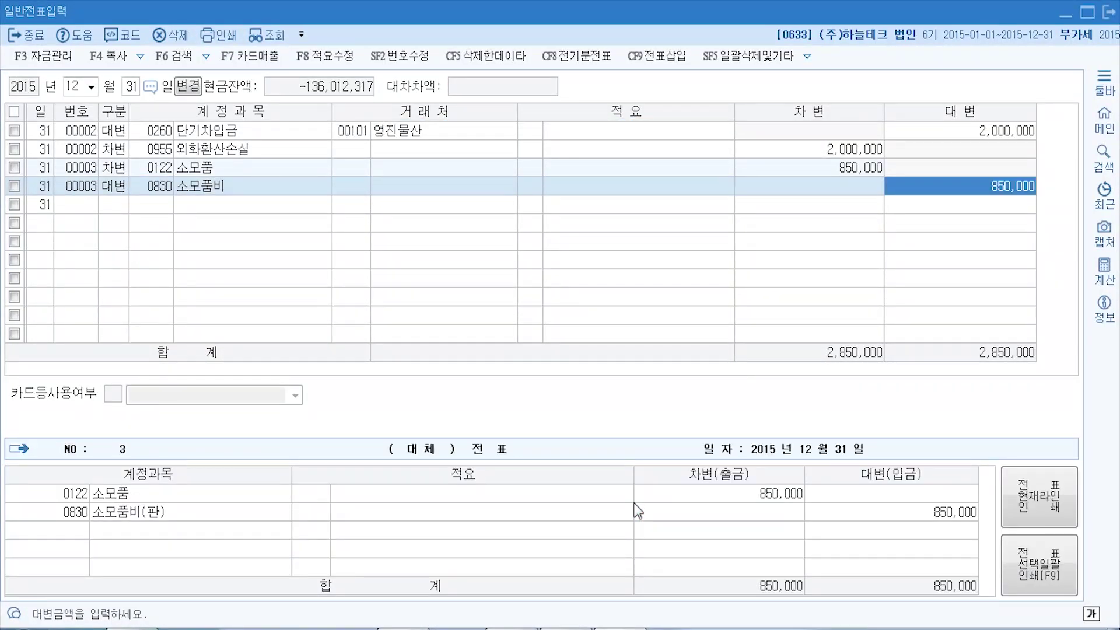
key("Return")
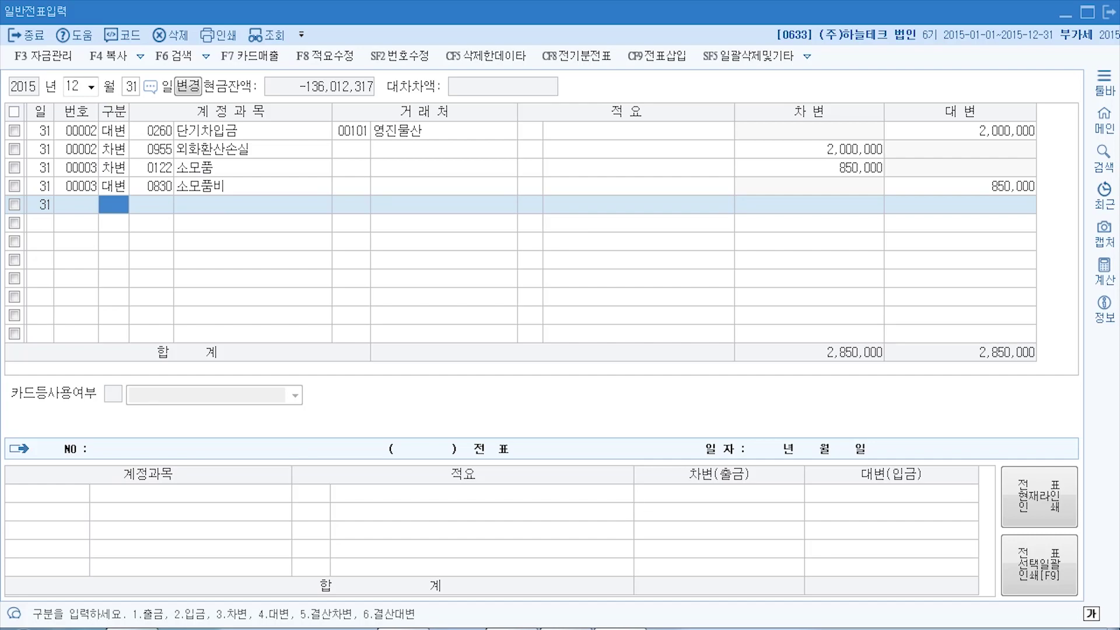
- Read question [3] in the Acrobat Reader PDF, close 일반전표입력, and return to the KcLep main window
left_click(510, 626)
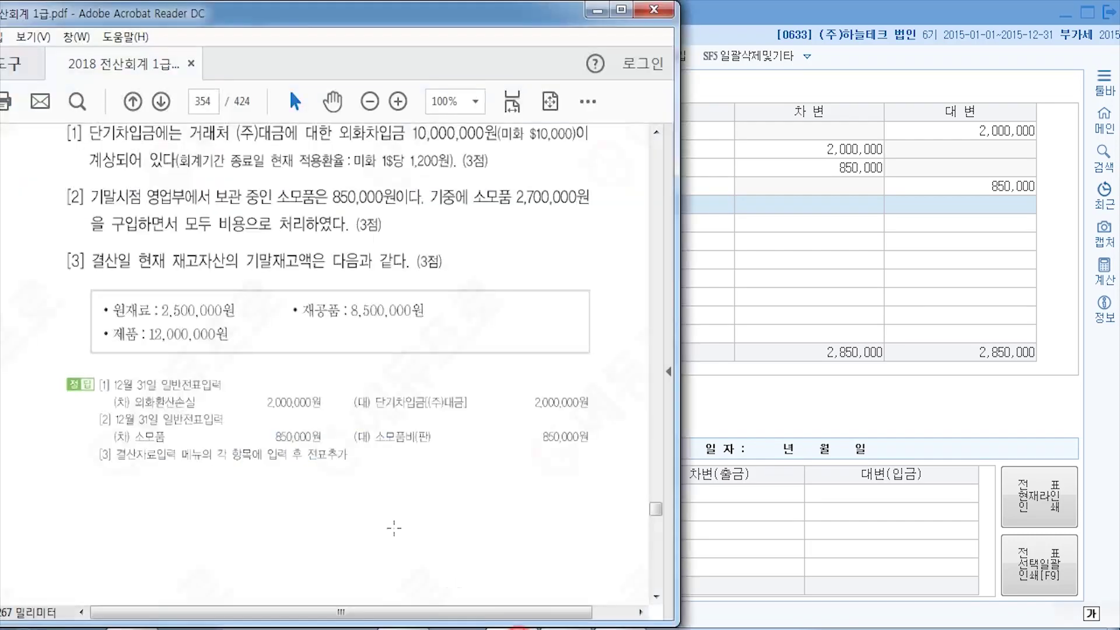
scroll(192, 350, "down", 3)
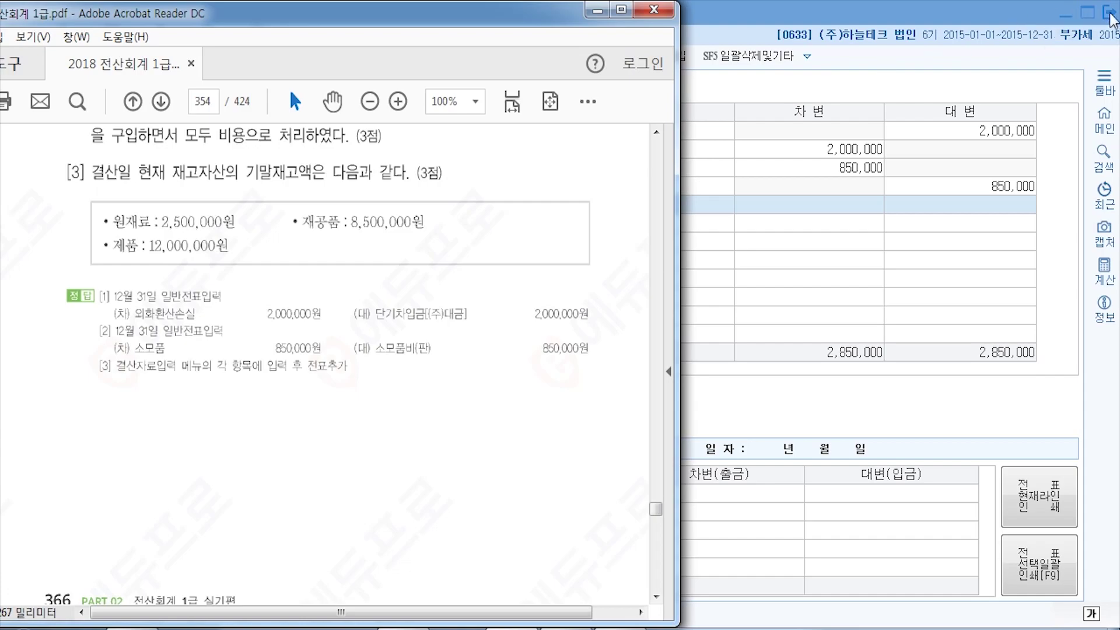
left_click(1108, 11)
left_click(781, 14)
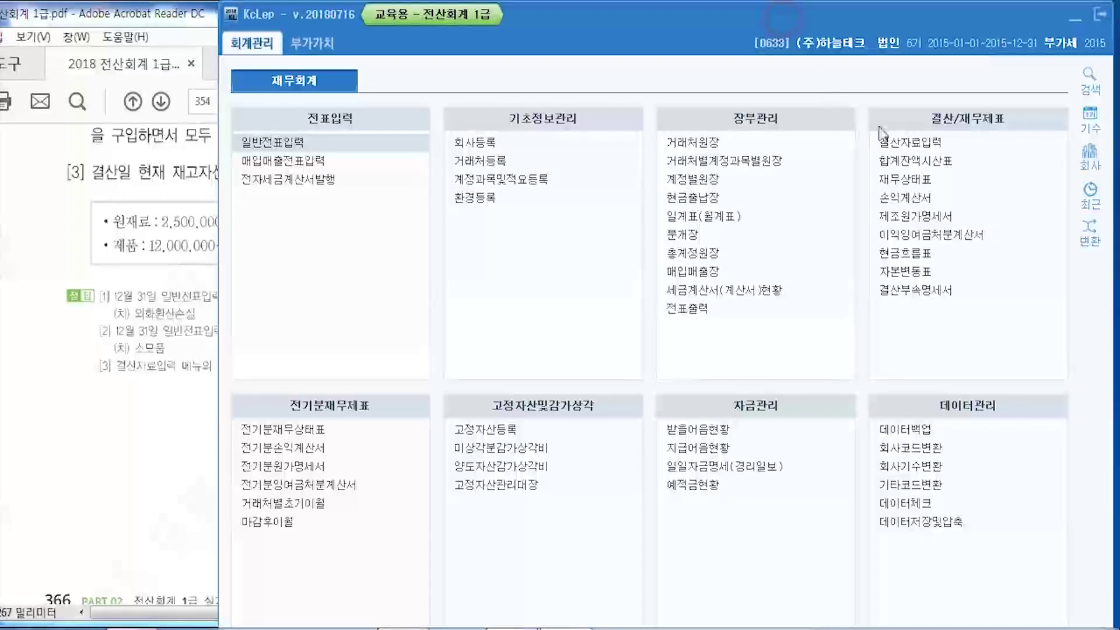
- Open 결산자료입력 in a maximized window and set the period from January (01) to December (12) 2015
left_click(928, 148)
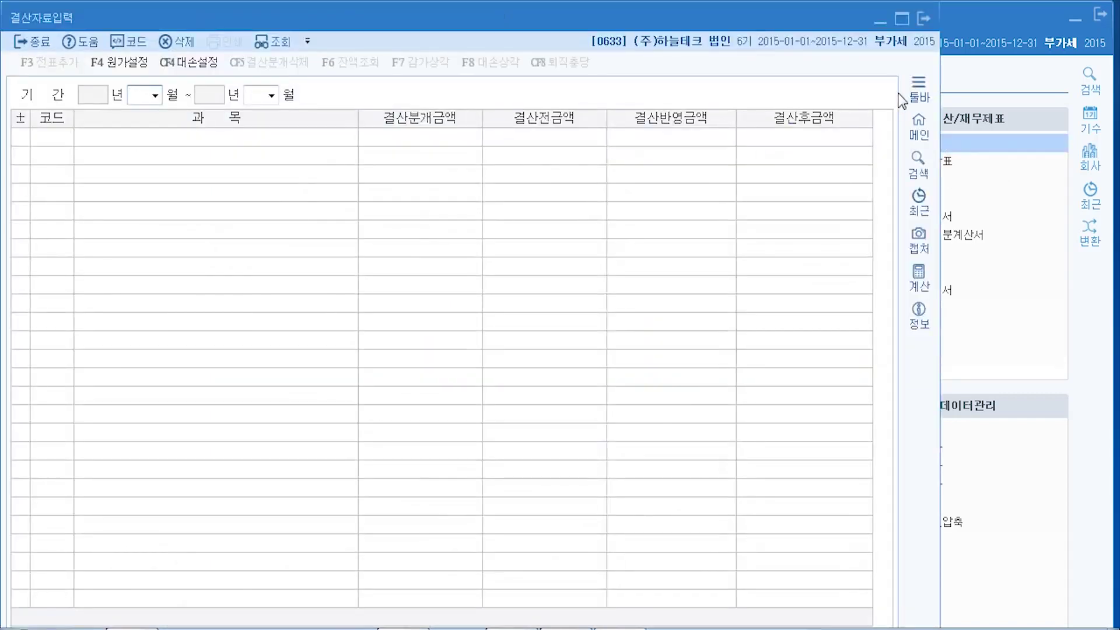
left_click(901, 19)
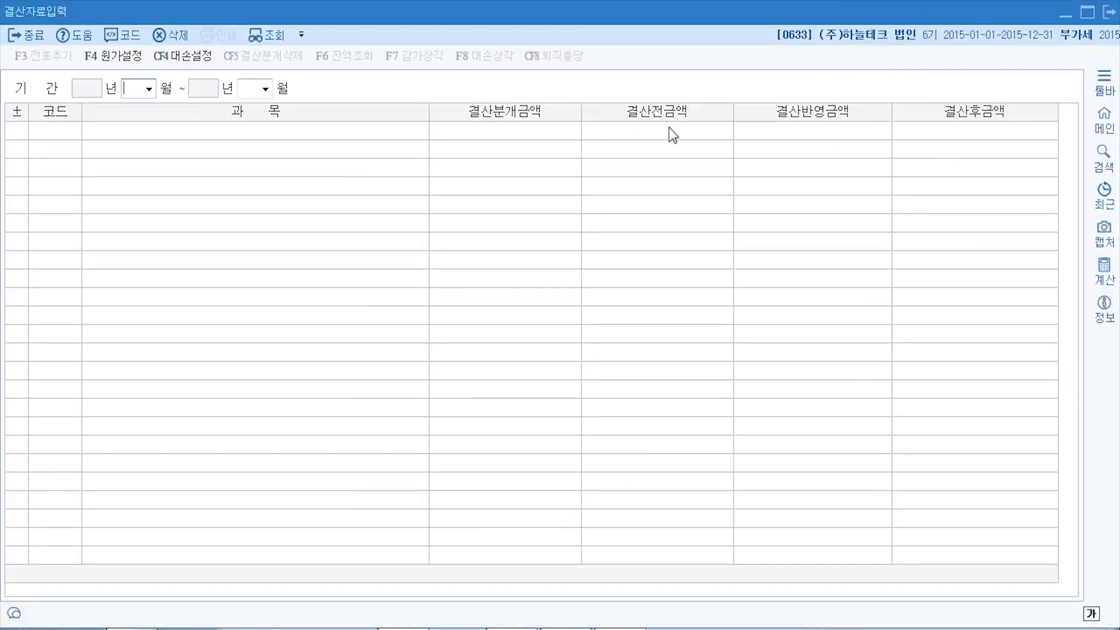
type("1")
key("Return")
type("12")
key("Return")
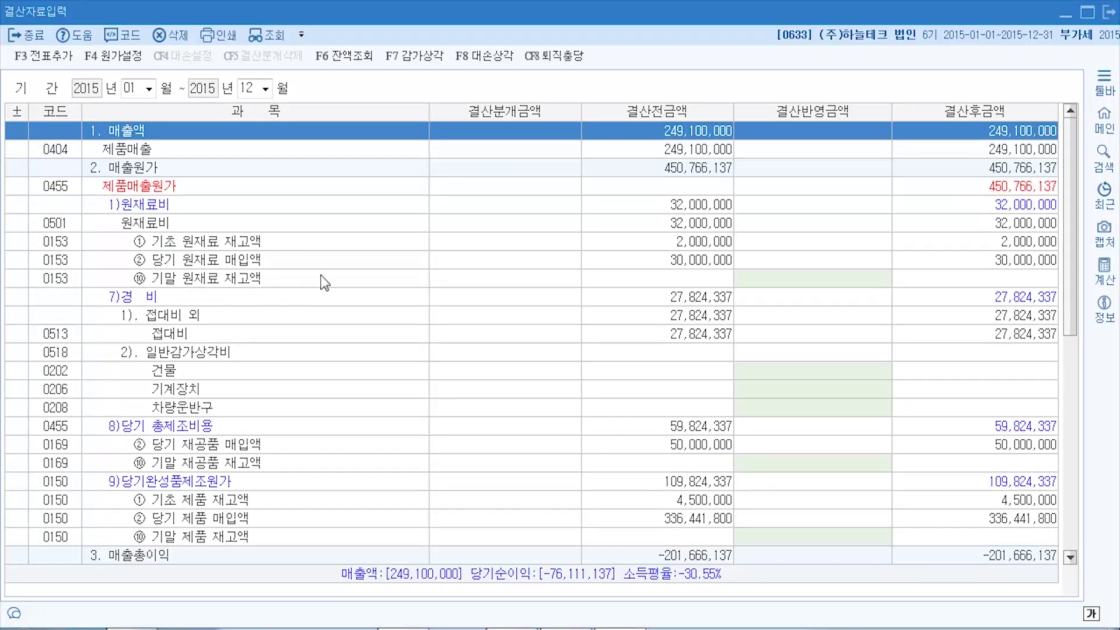
- Enter the closing inventories as 결산반영금액: 기말 원재료 2,500,000, 기말 재공품 8,500,000 and 기말 제품 12,000,000
left_click(776, 284)
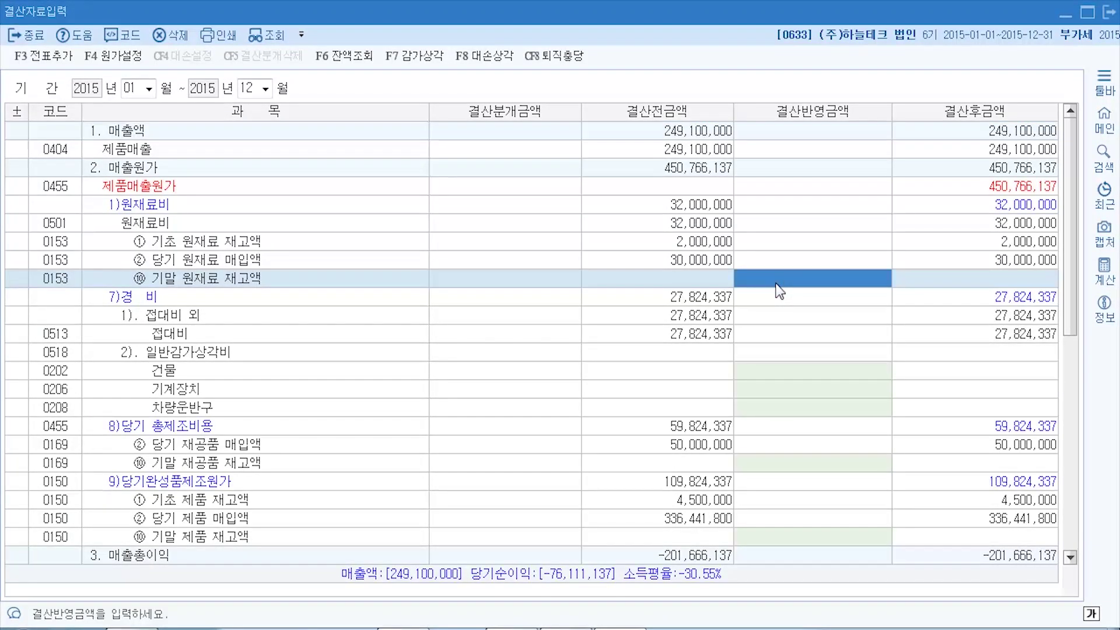
type("2500000")
key("Return")
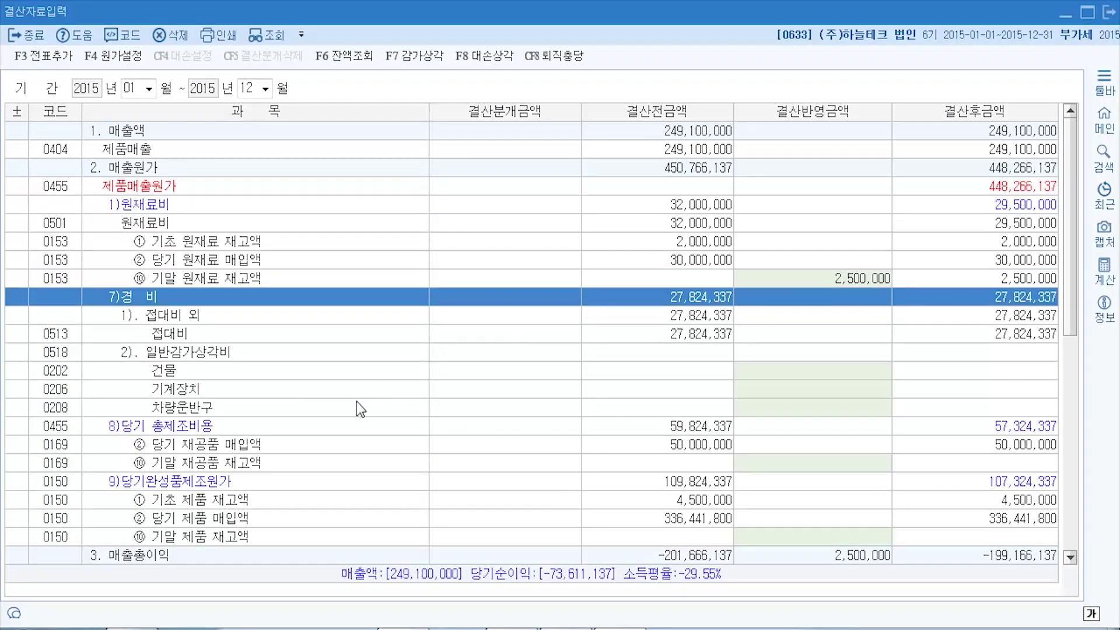
scroll(458, 357, "down", 1)
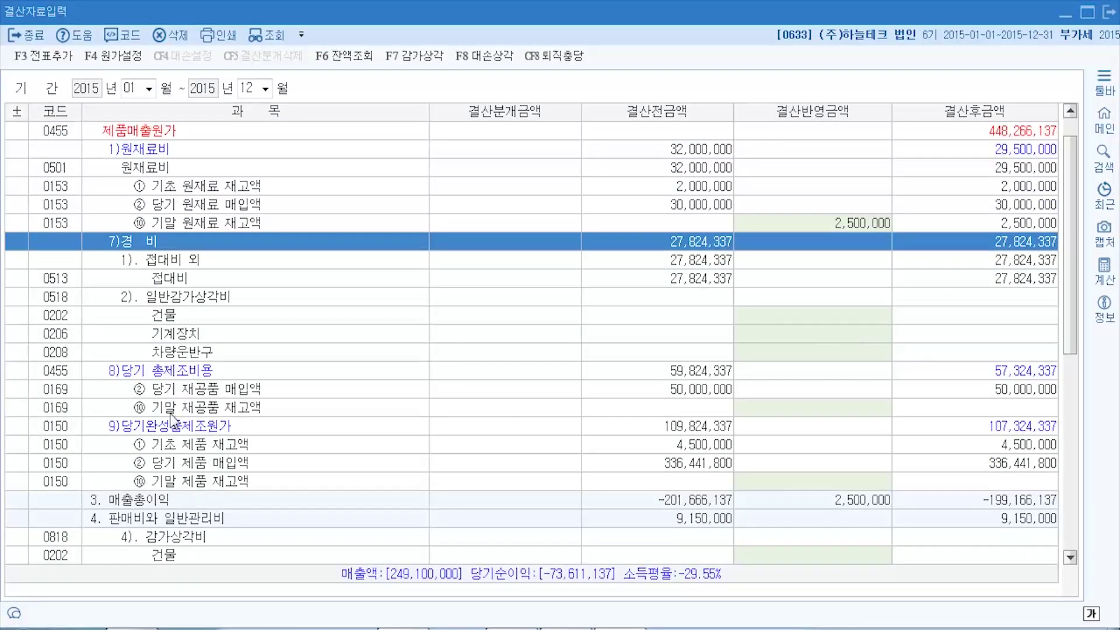
left_click(759, 407)
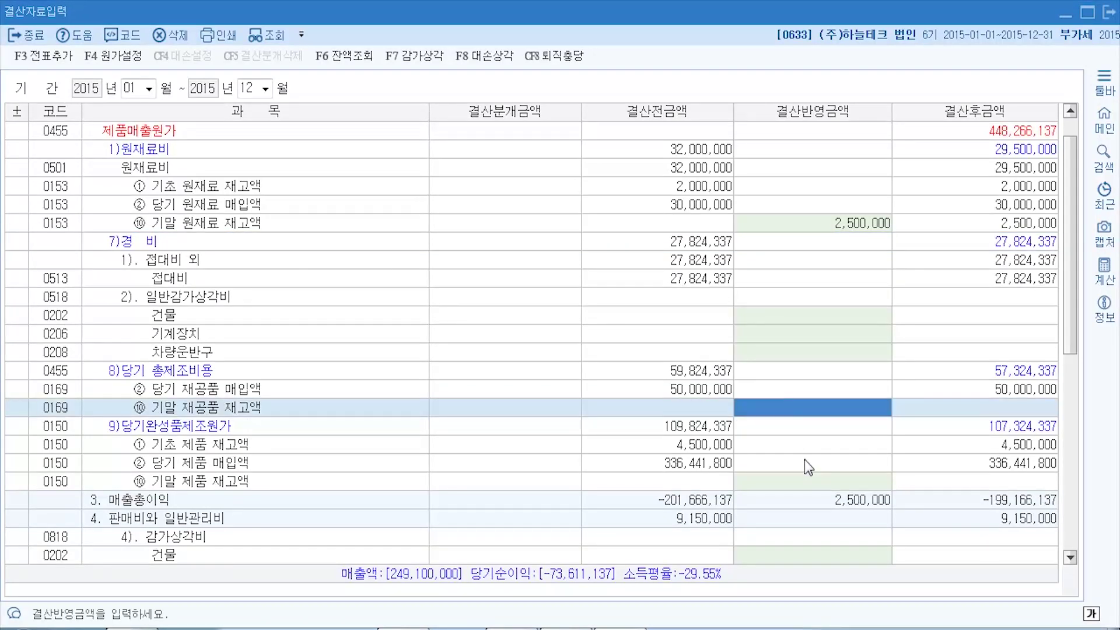
type("8500000")
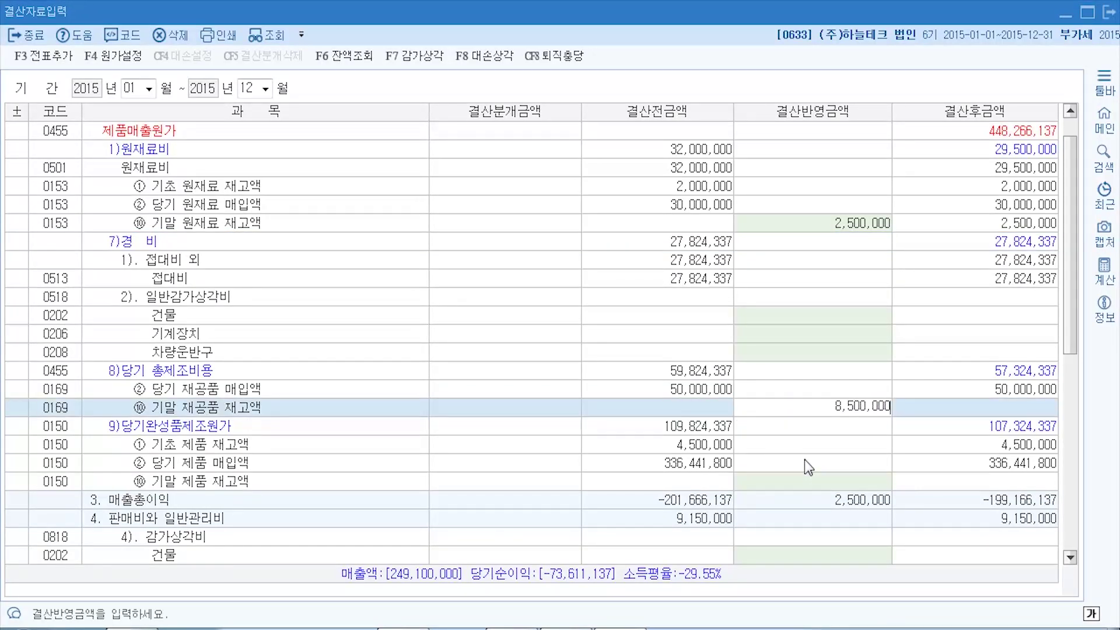
key("Return")
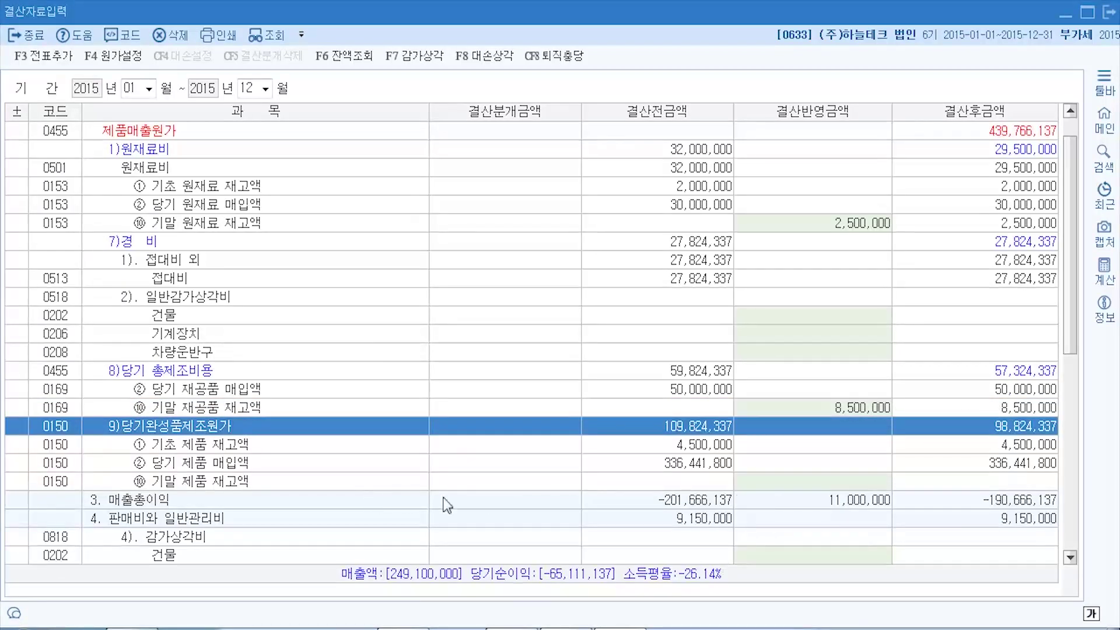
left_click(834, 481)
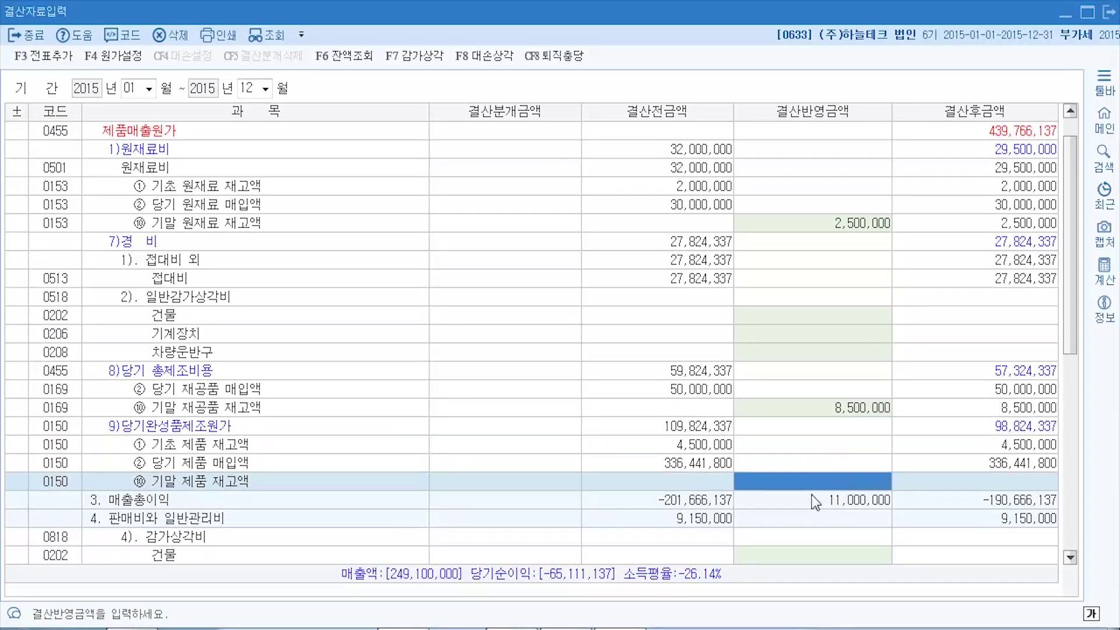
type("12000000")
key("Return")
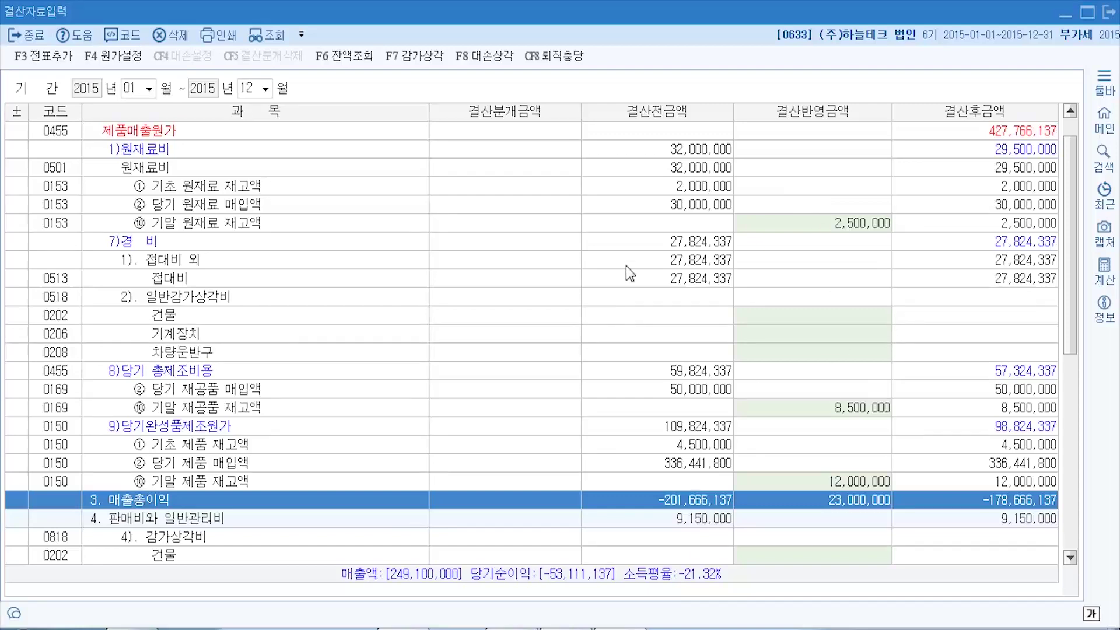
- Generate the automatic closing entries with 전표추가 and close 결산자료입력
left_click(60, 61)
left_click(606, 345)
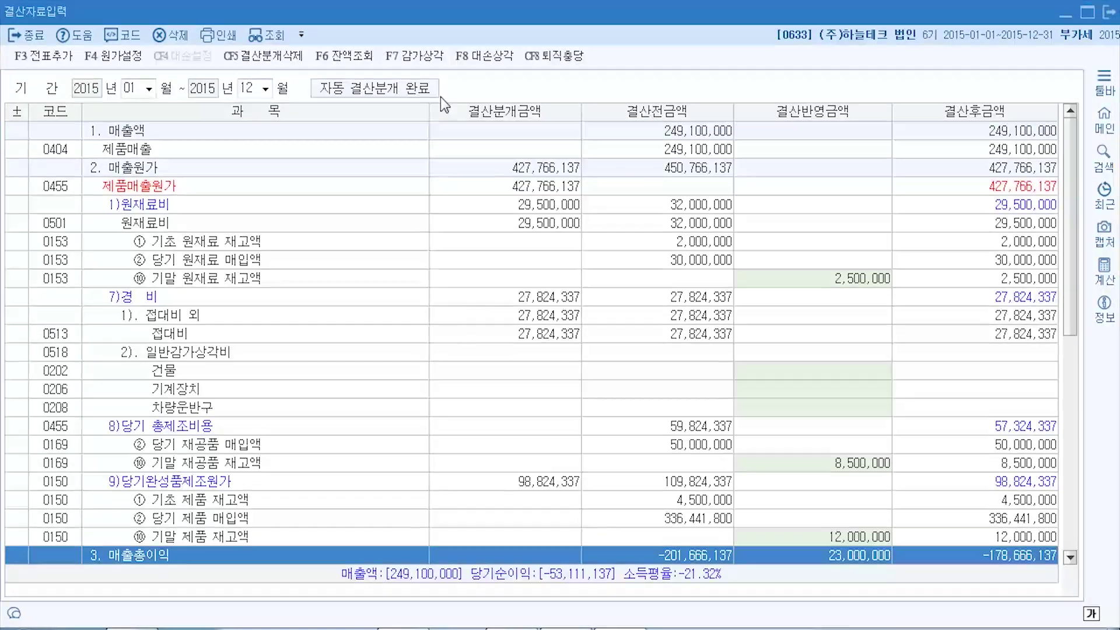
left_click(1108, 12)
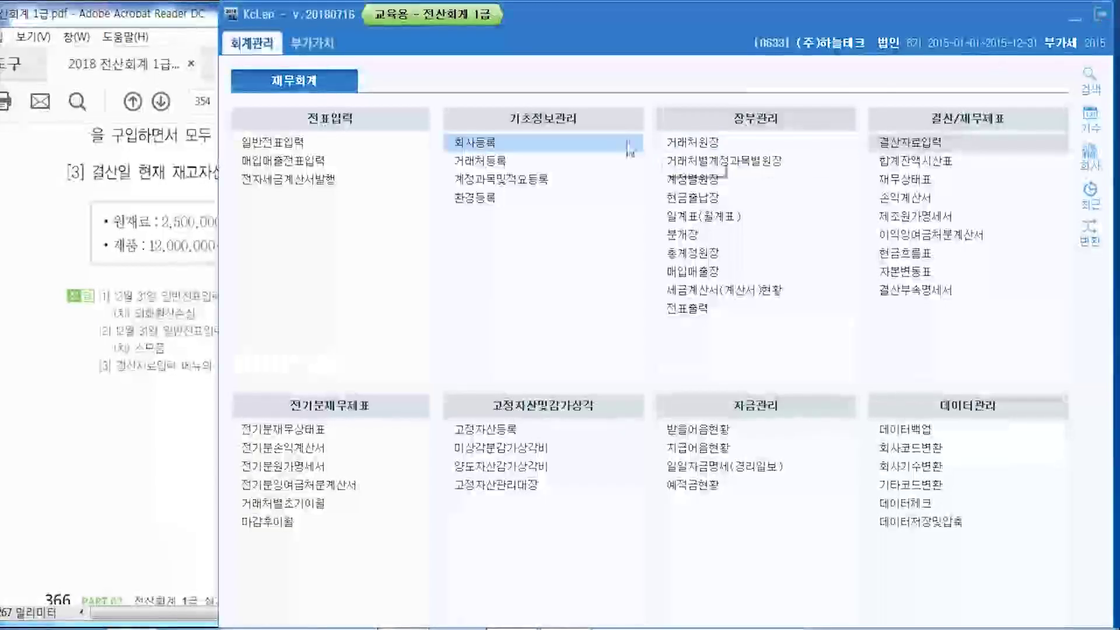
- Look for exam set 64 in the Acrobat Reader PDF, and switch to the Chrome window with the set 64 questions
left_click(174, 14)
scroll(256, 391, "down", 5)
scroll(256, 391, "down", 5)
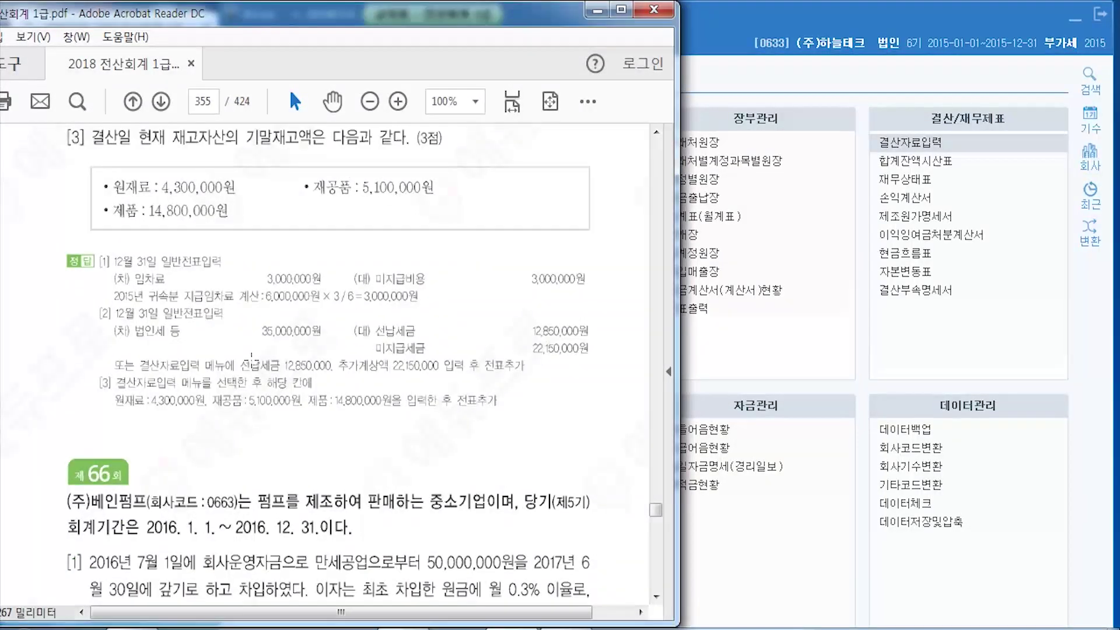
scroll(252, 357, "down", 2)
scroll(251, 360, "down", 1)
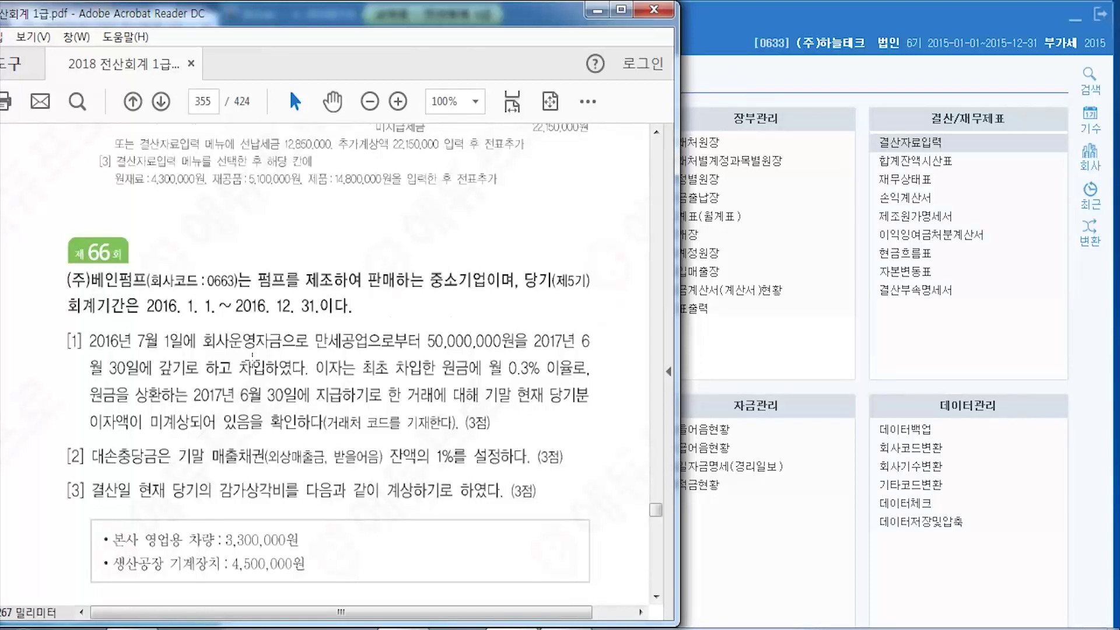
scroll(252, 354, "up", 2)
scroll(252, 355, "up", 1)
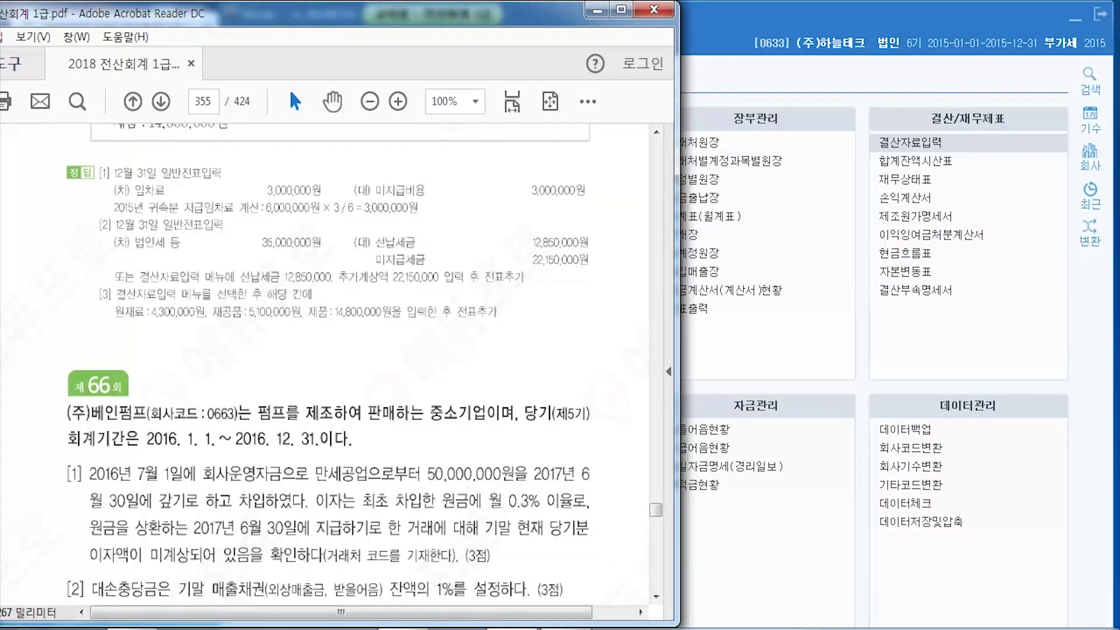
left_click(402, 554)
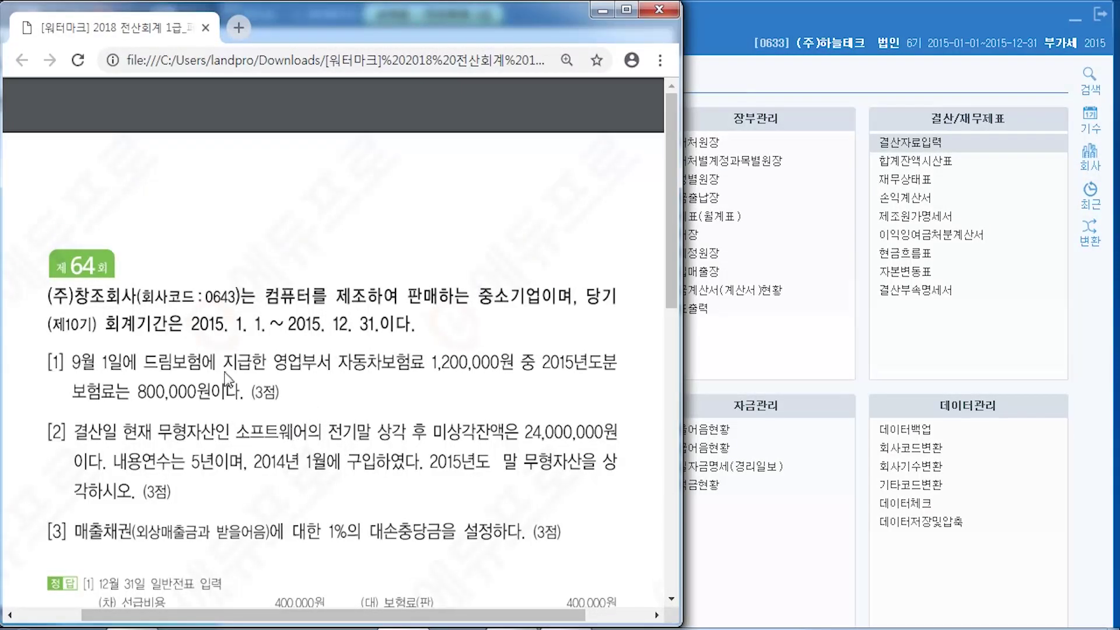
- Switch the working company to (주)창조회사 (0643) in KcLep
left_click(1090, 156)
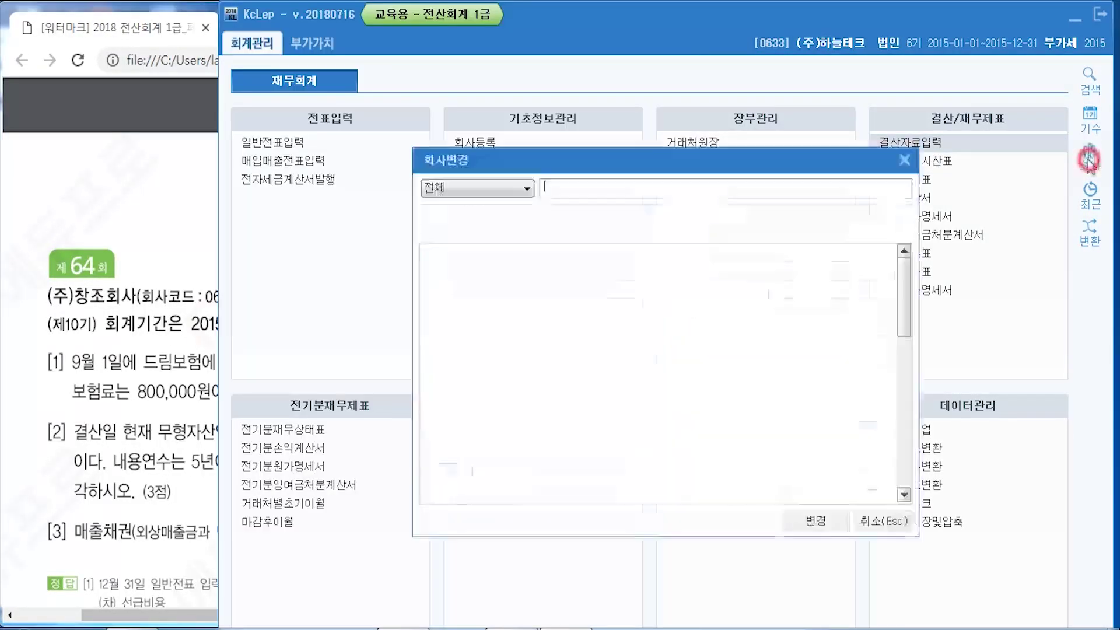
type("창조")
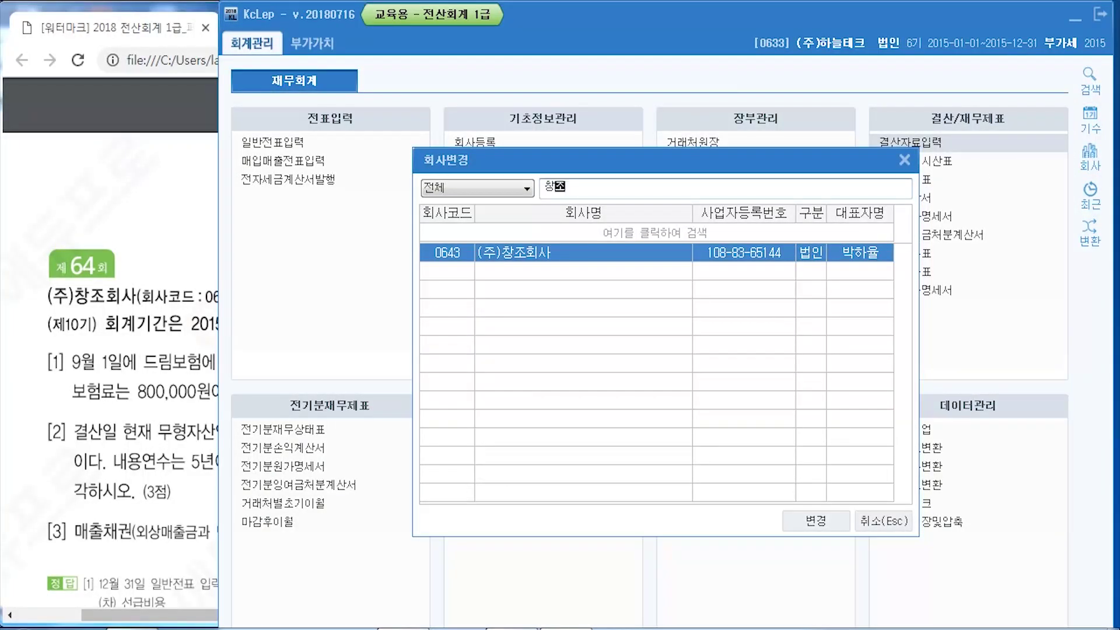
key("Return")
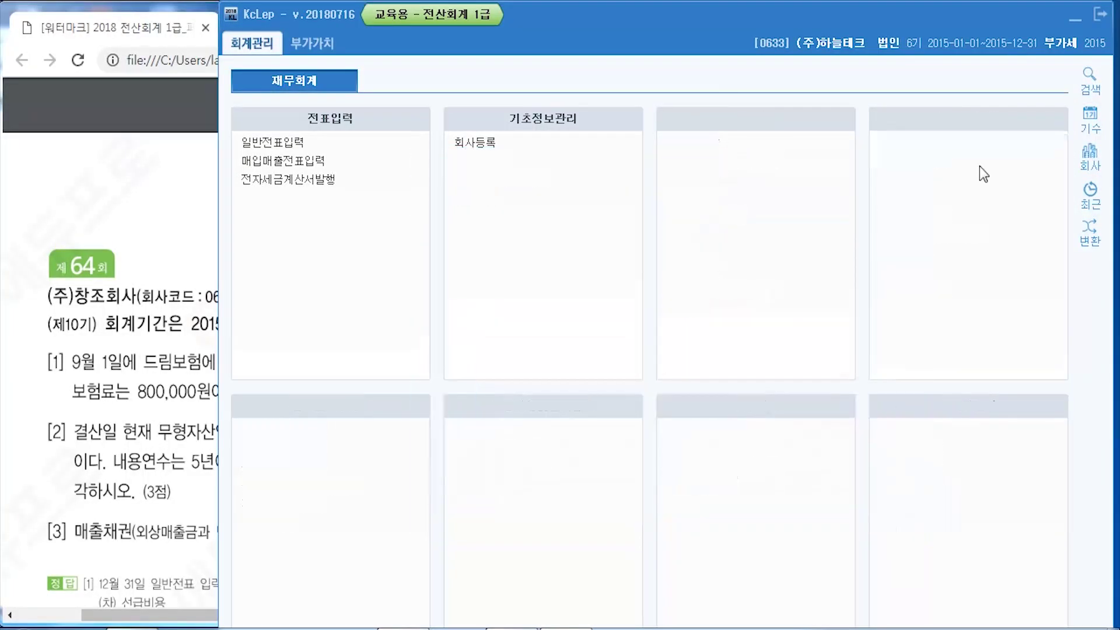
- Read question [1] of set 64 in the Chrome PDF and open 일반전표입력 in KcLep for December 31, 2015
left_click(61, 34)
scroll(146, 307, "down", 3)
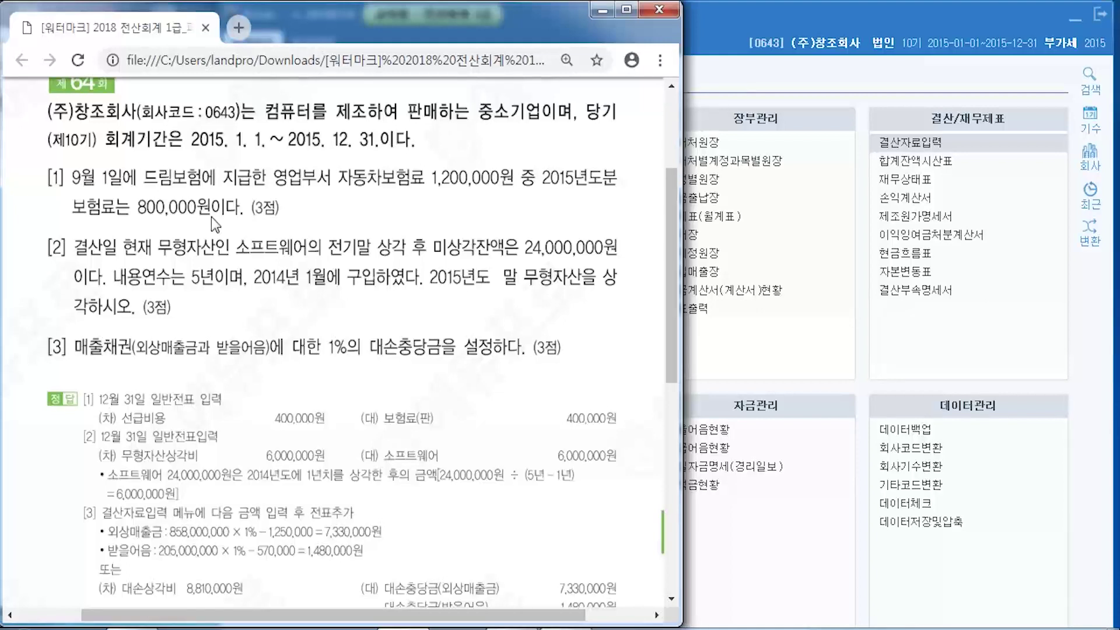
left_click(726, 26)
left_click(324, 142)
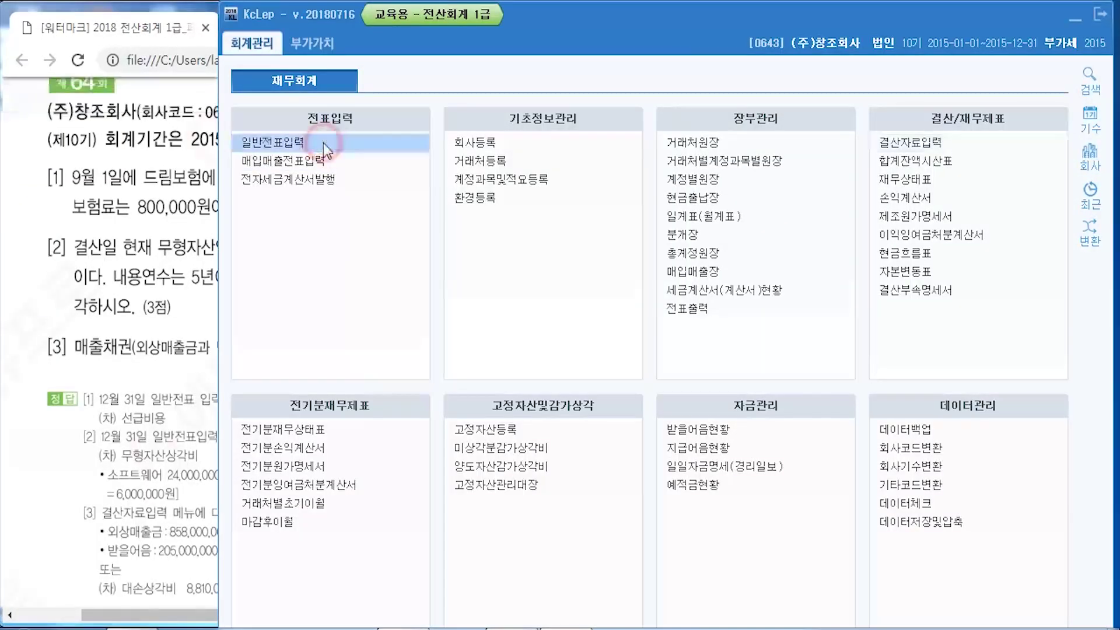
left_click(911, 13)
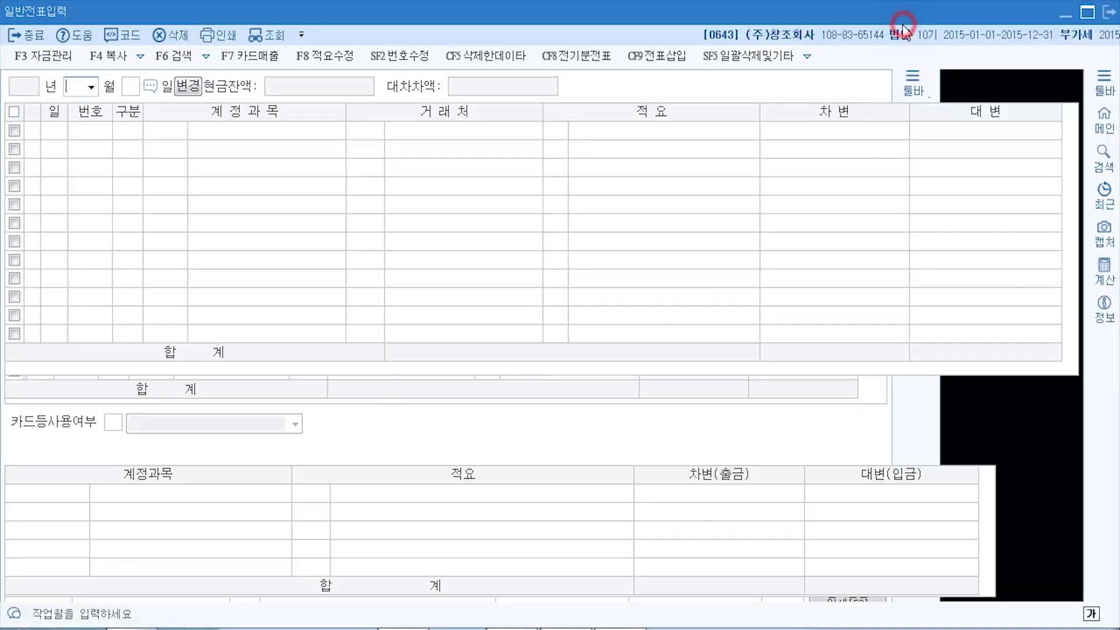
type("1231")
key("Return")
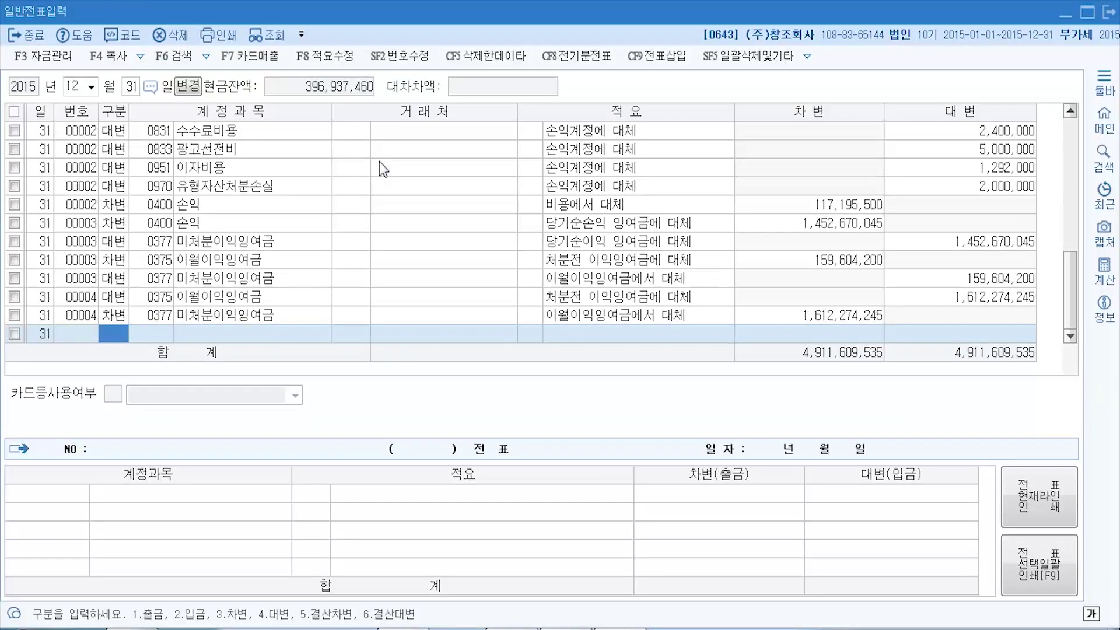
- Start a debit (차변) line on the 31st with the account 0133 선급비용, leaving its 거래처 and 적요 empty
type("3")
key("F2")
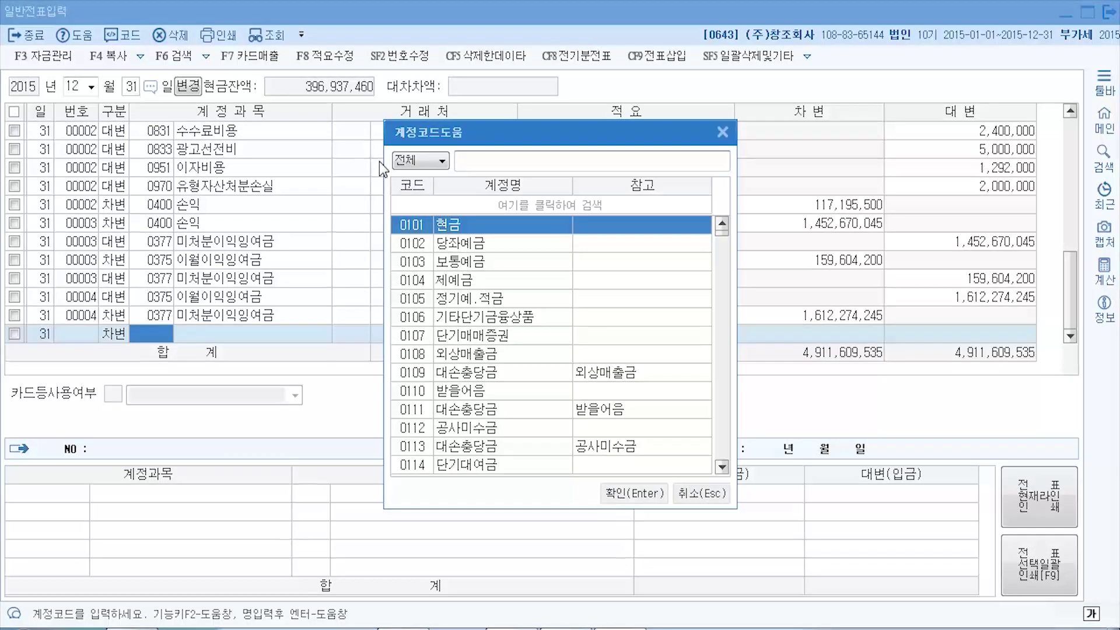
type("선급")
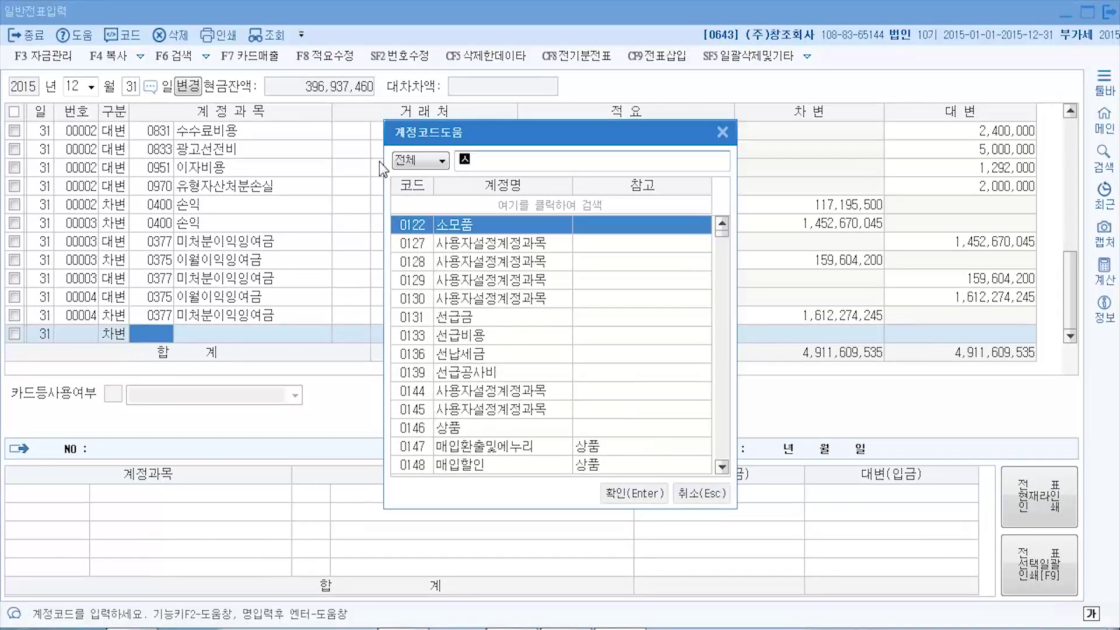
type("비")
key("Return")
key("Return")
key("Return")
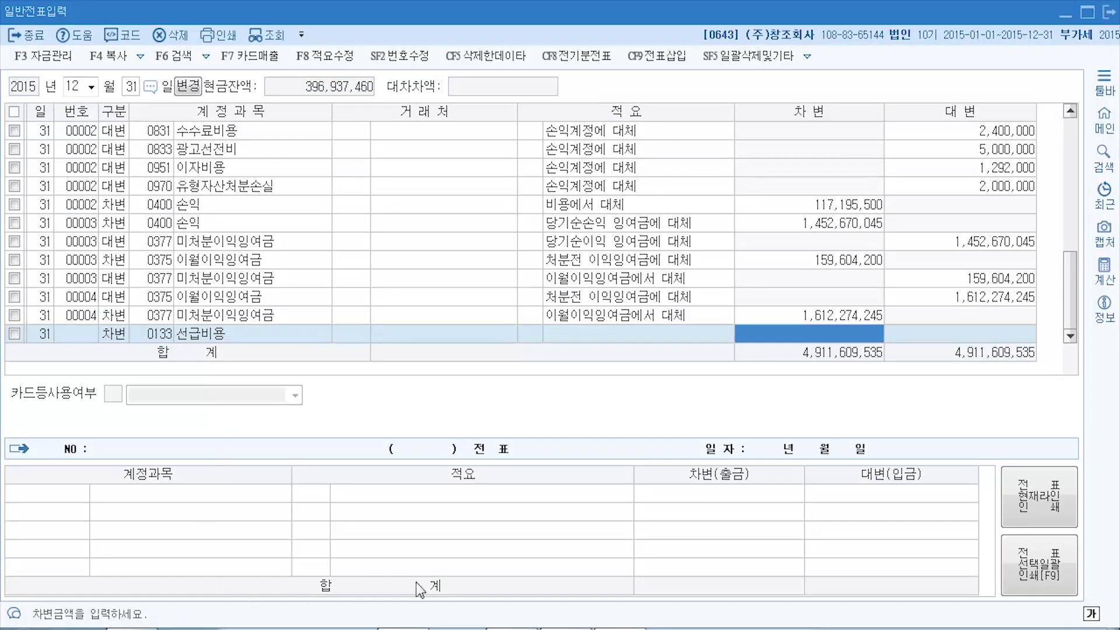
- Recheck question [1] in the Chrome PDF and enter 400,000 as the debit amount of the 선급비용 line
left_click(403, 621)
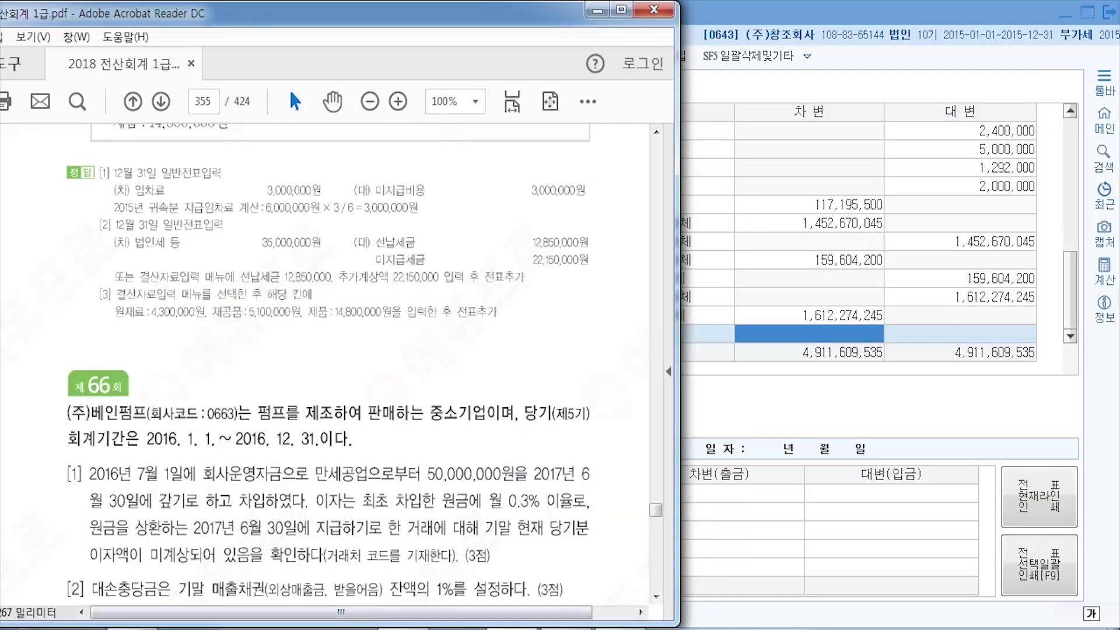
left_click(350, 621)
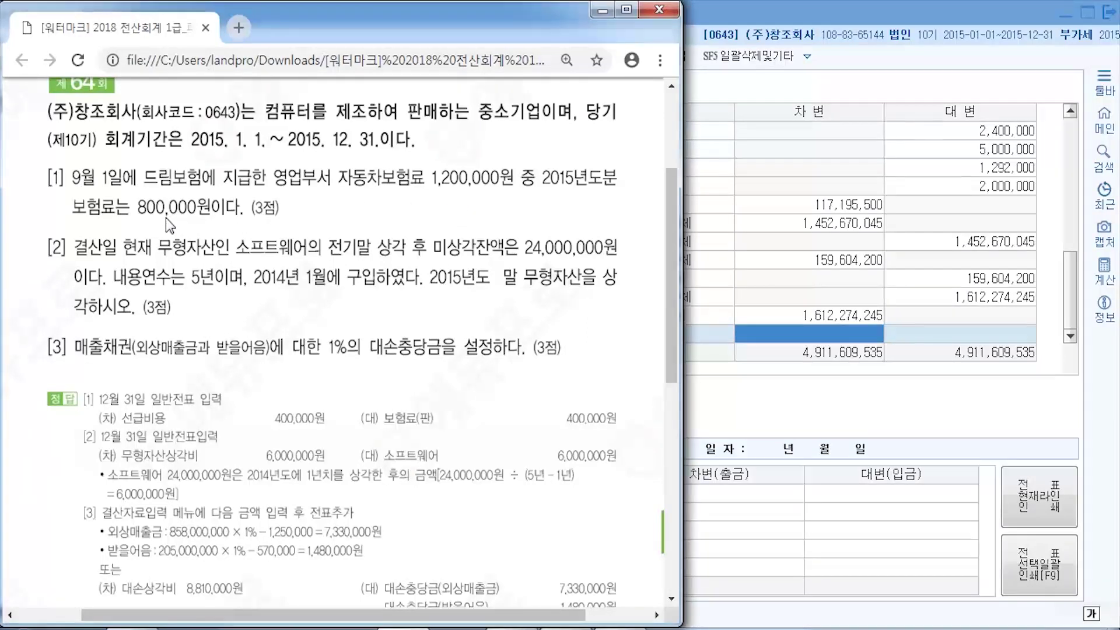
left_click(732, 14)
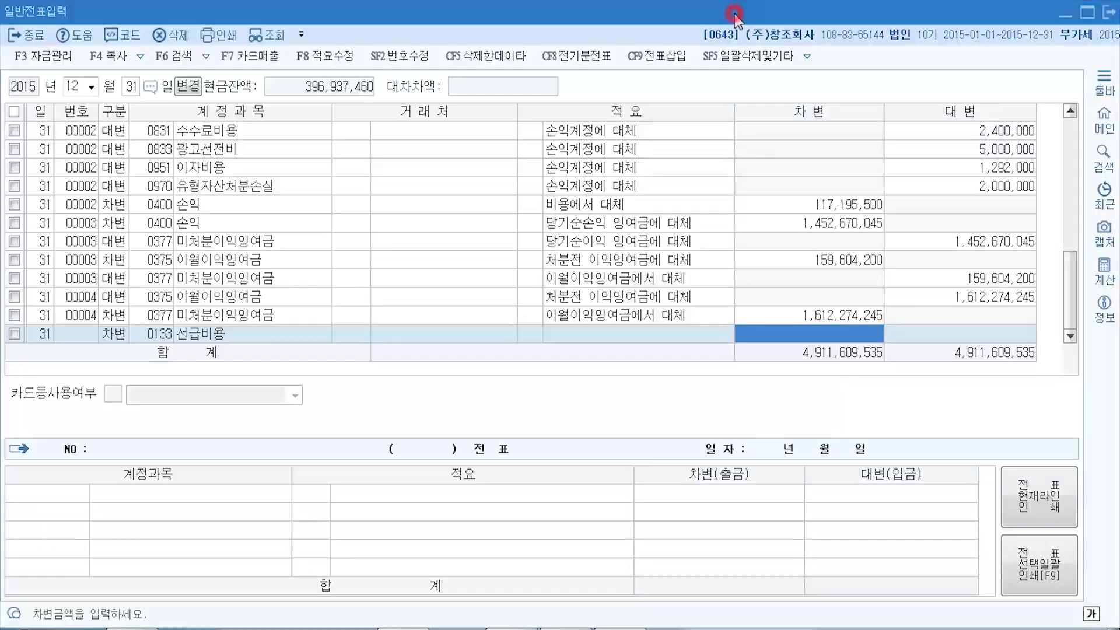
left_click(799, 334)
type("400000")
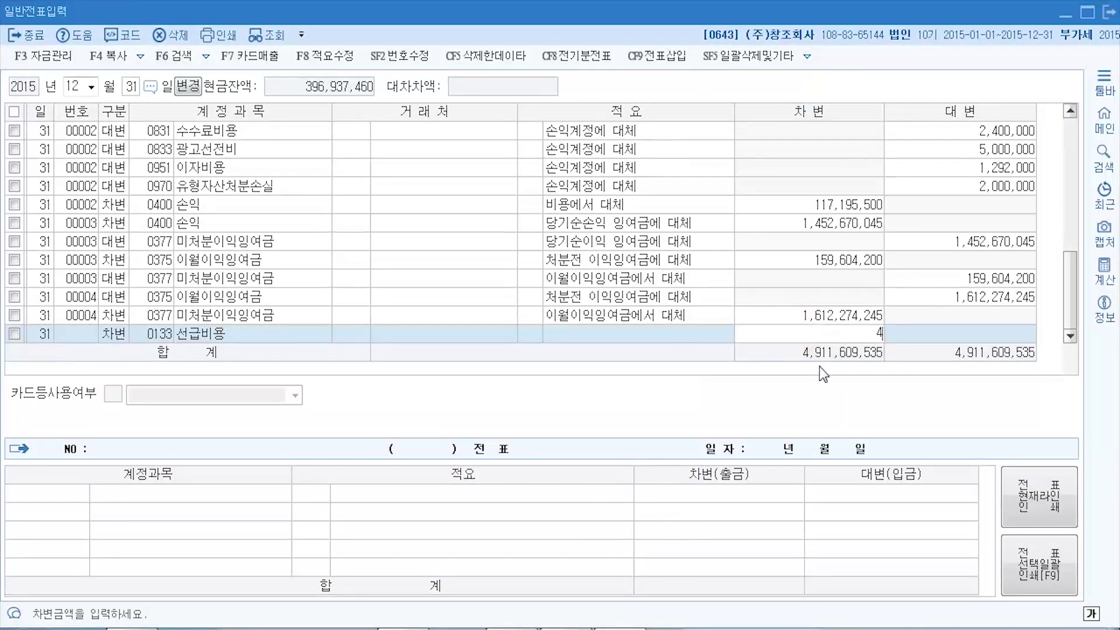
key("Return")
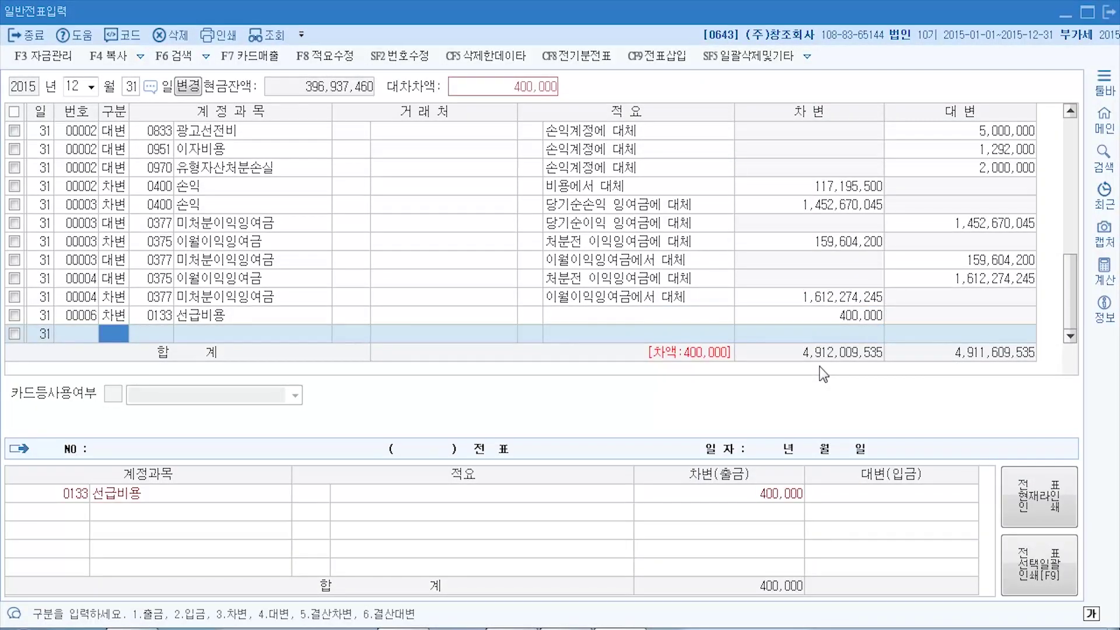
- Complete the voucher with a credit (대변) line for account 0821 보험료 (판매관리비) of 400,000, leaving 거래처 and 적요 empty
key("4")
key("F2")
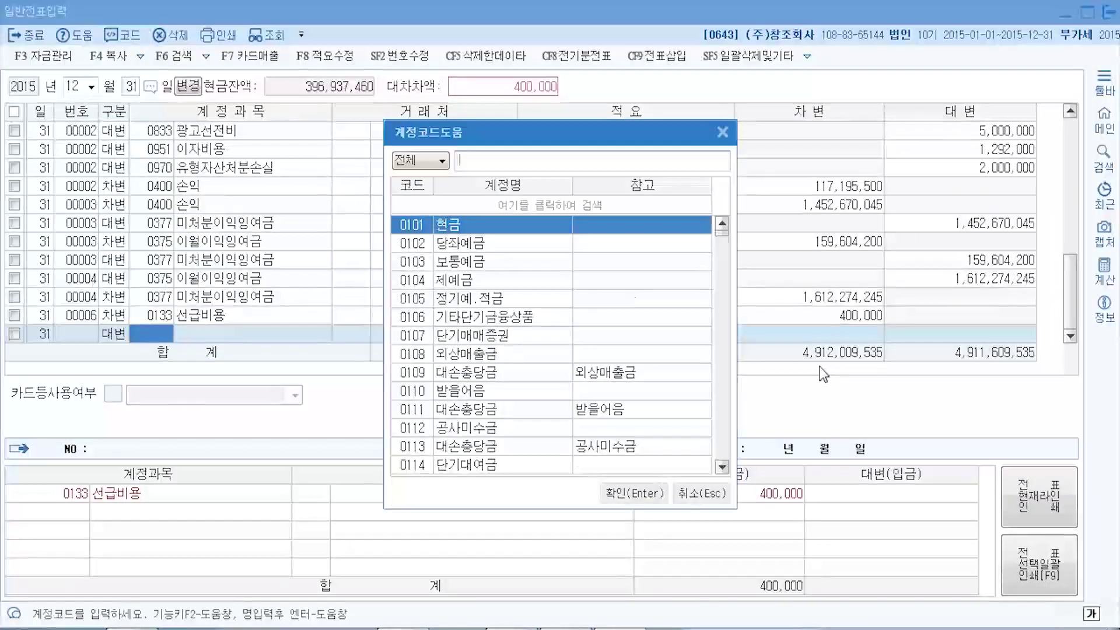
type("보험")
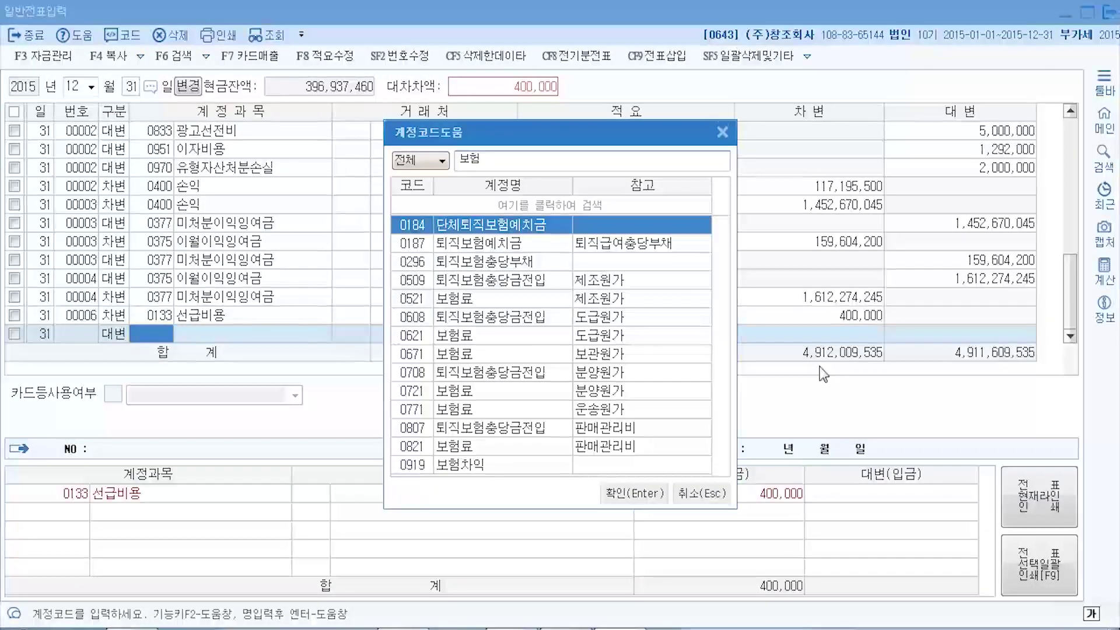
type("료")
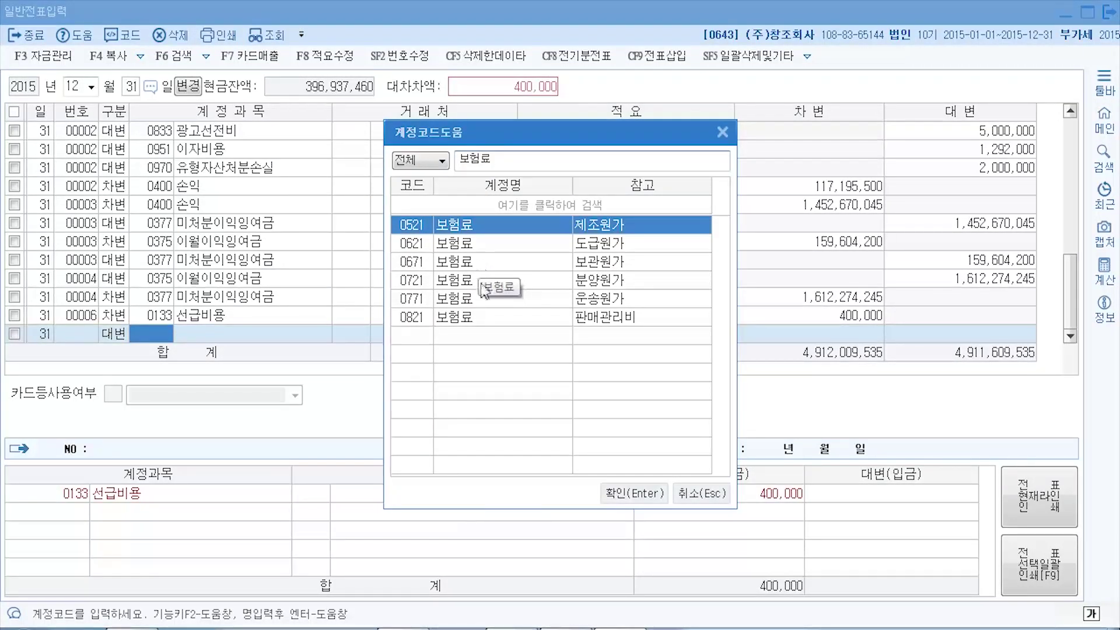
left_click(495, 316)
left_click(637, 493)
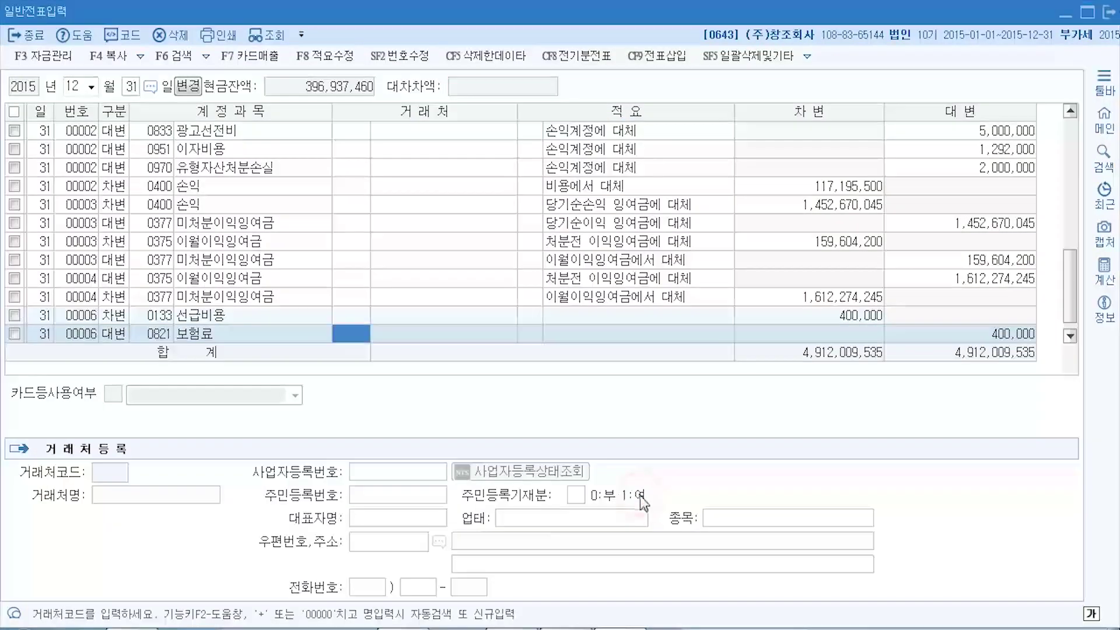
key("Return")
key("Return")
key("Return")
key("Return")
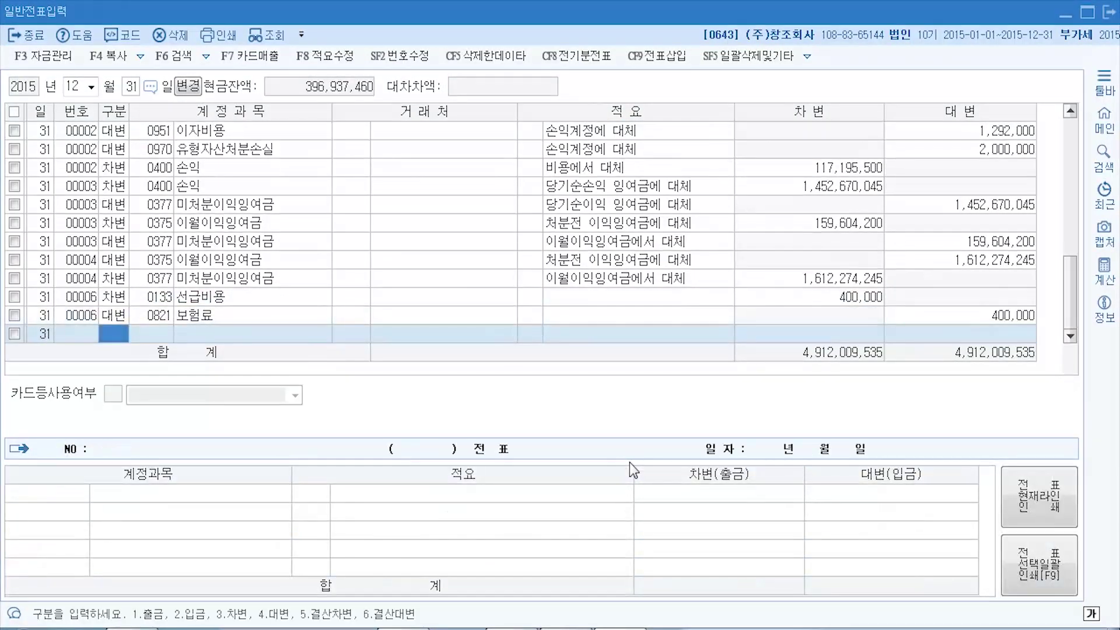
- Read question [2] of set 64 in the Chrome PDF and return to the empty voucher line in KcLep's 일반전표입력
key("alt+Tab")
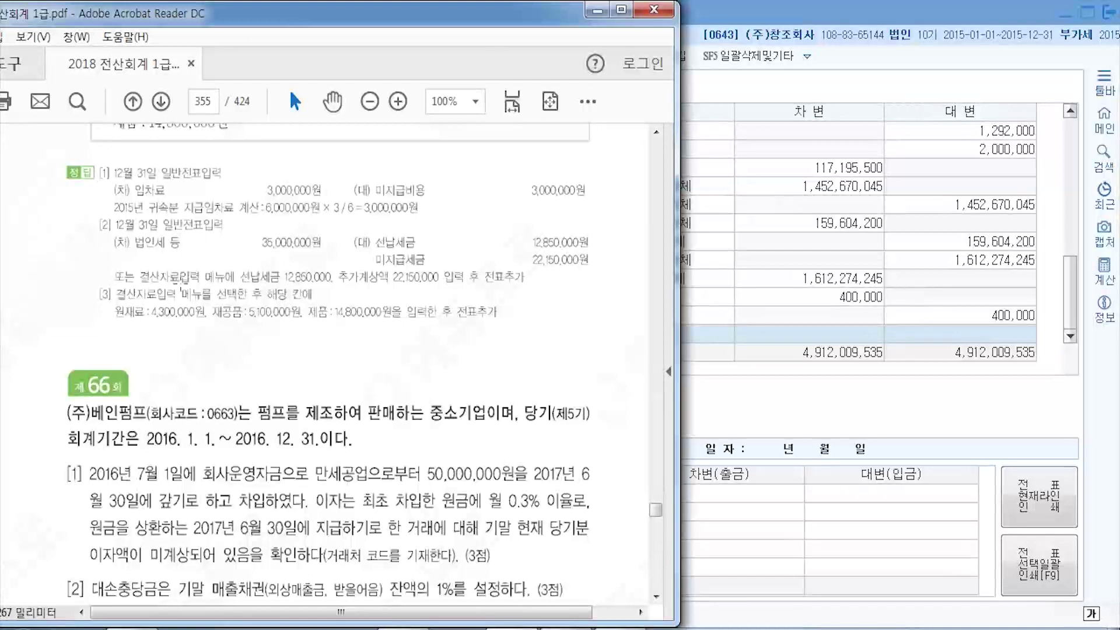
key("alt+Tab")
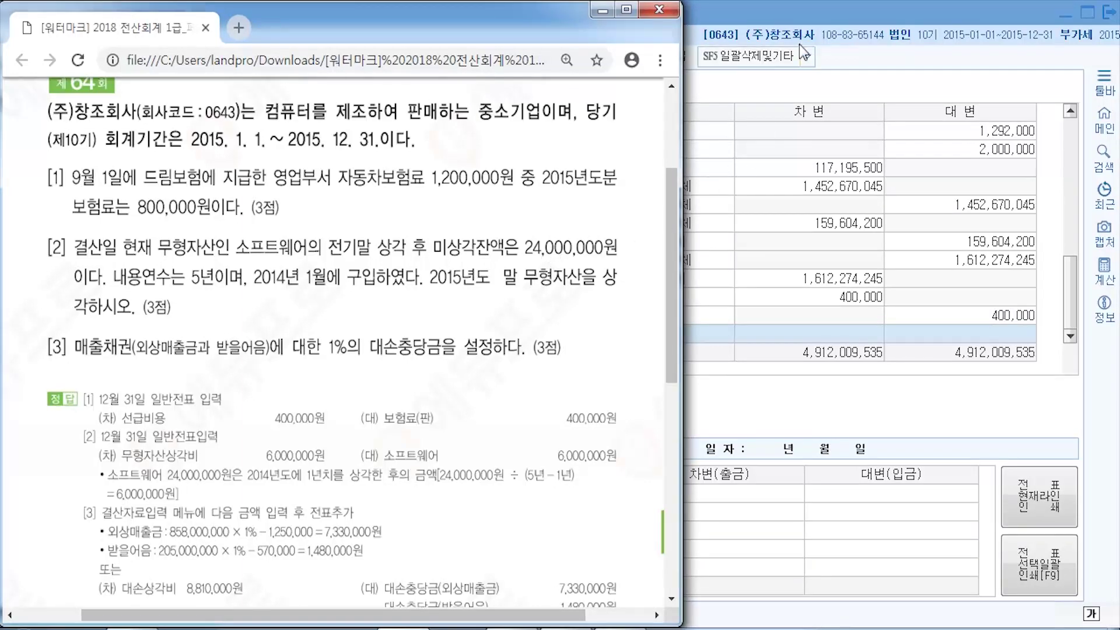
left_click(790, 16)
left_click(123, 336)
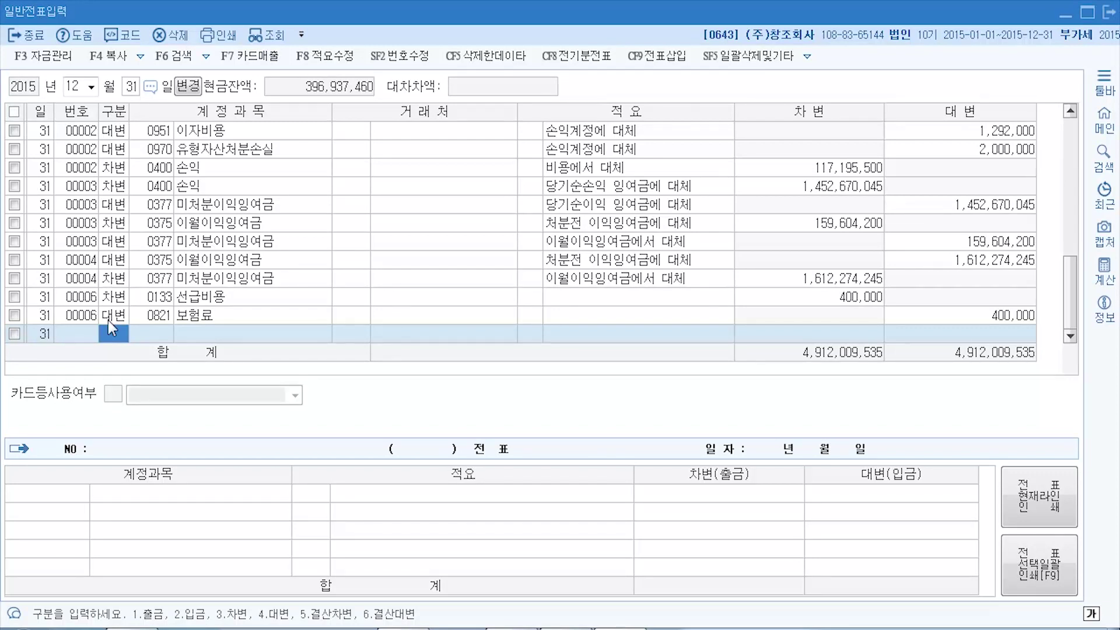
- Enter a credit (대변) line on the 31st for account 0227 소프트웨어 with 6,000,000, leaving 거래처 and 적요 empty
key("4")
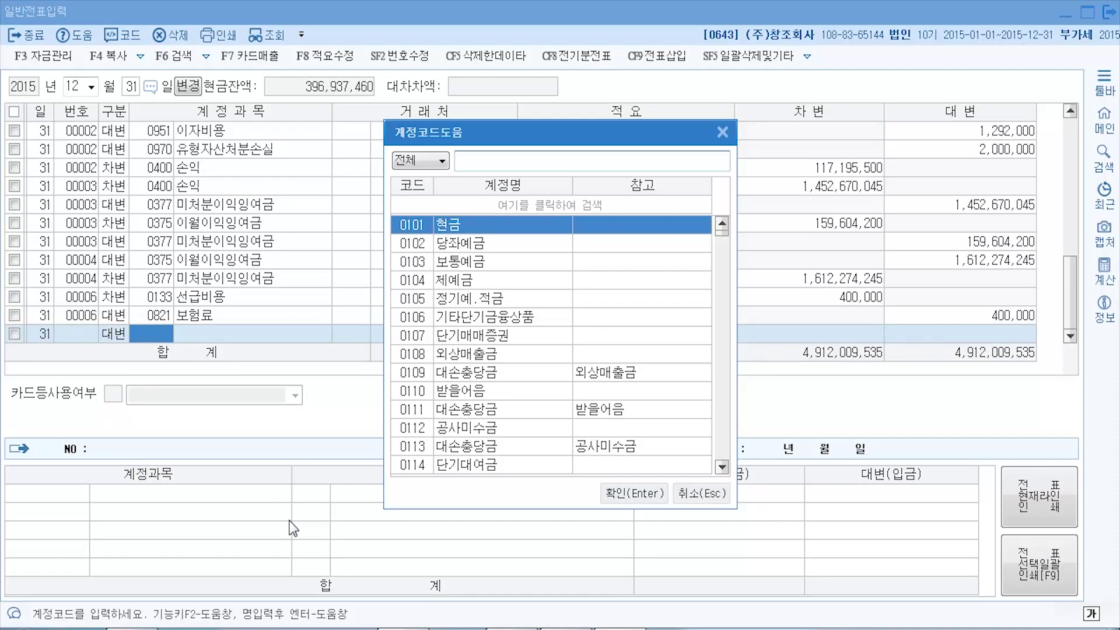
type("소")
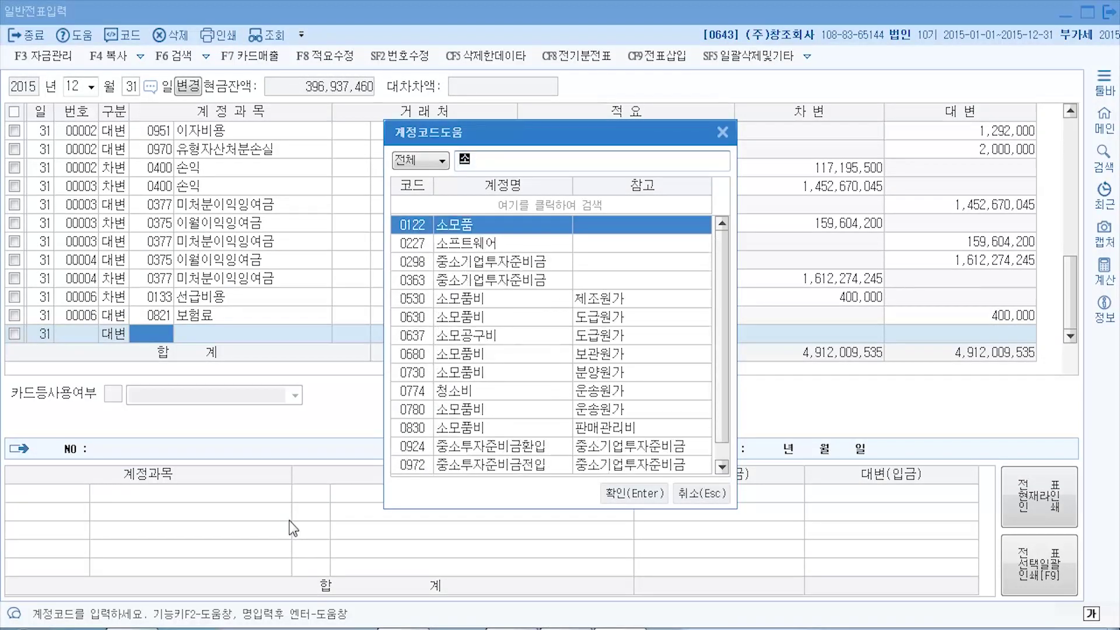
type("프트")
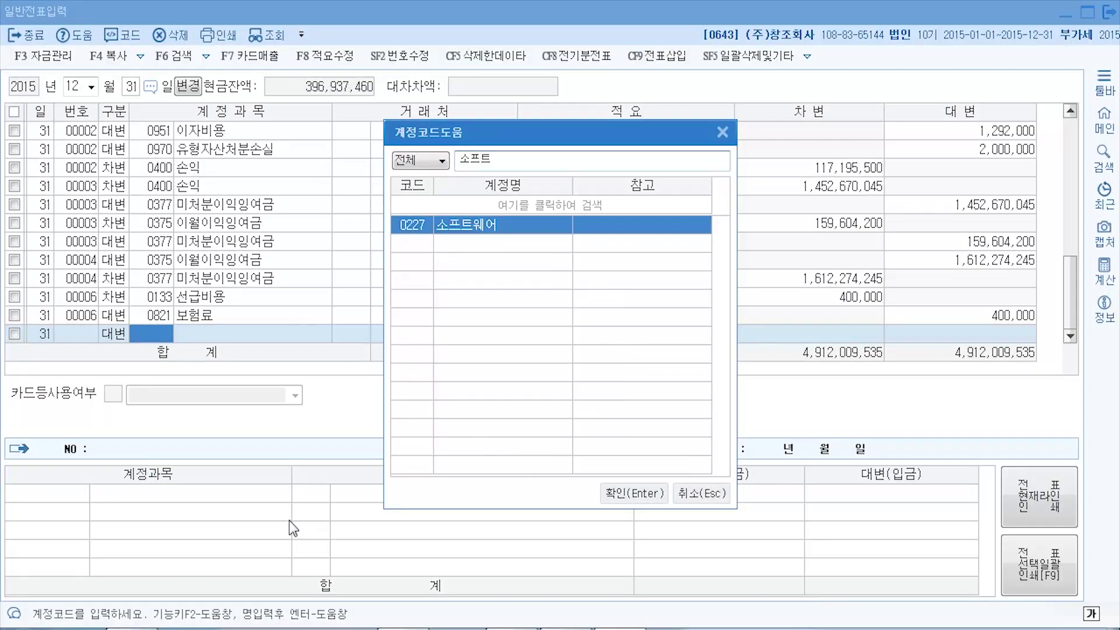
key("Return")
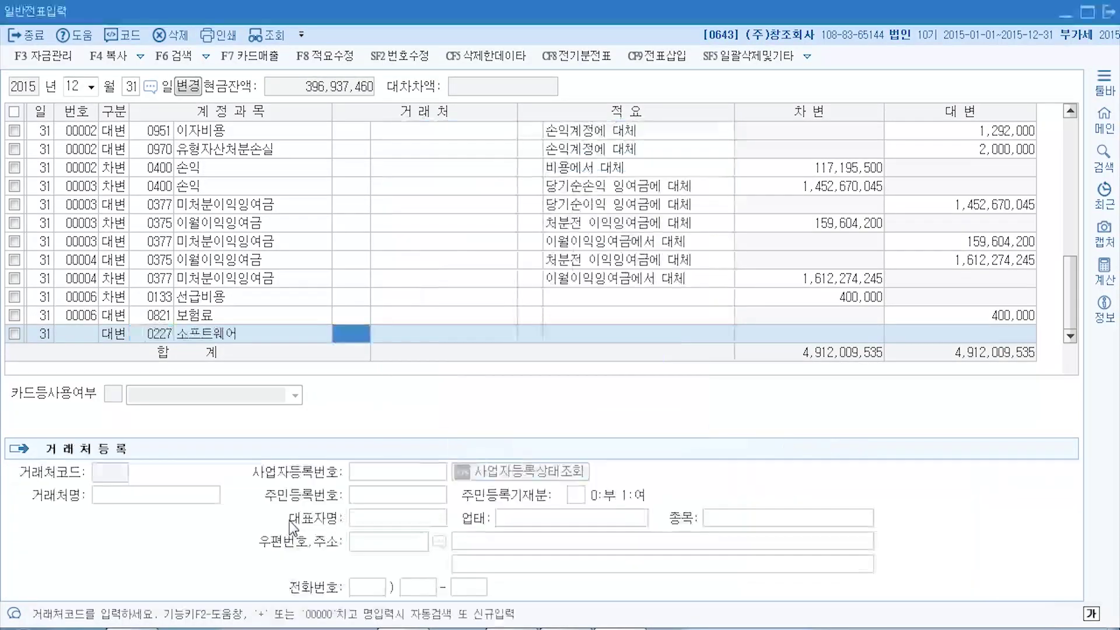
key("Return")
key("Return")
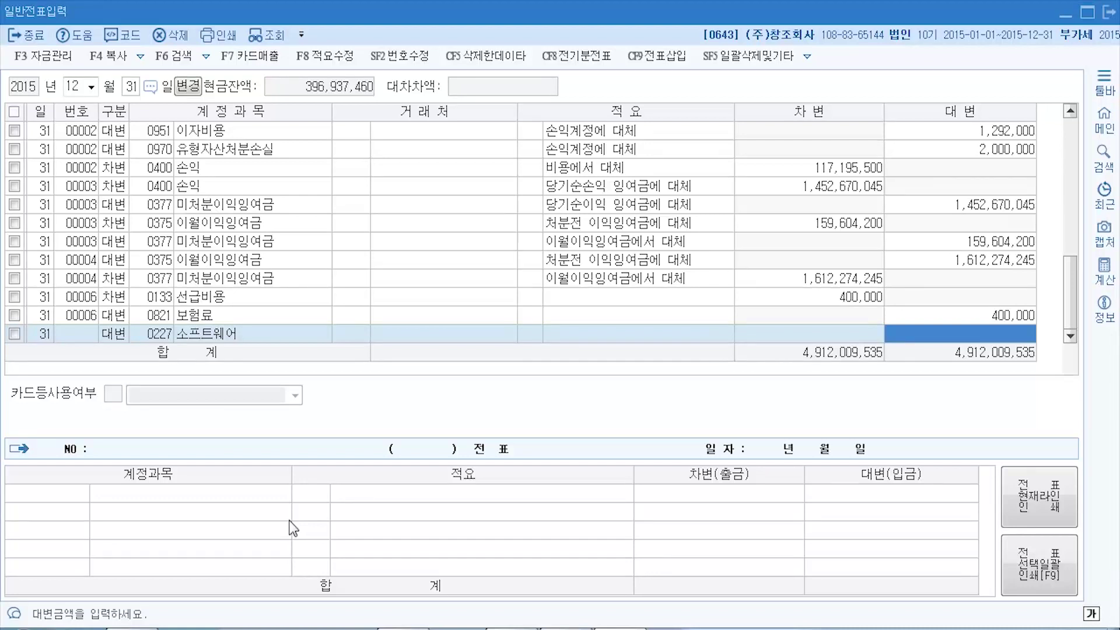
type("6000000")
key("Return")
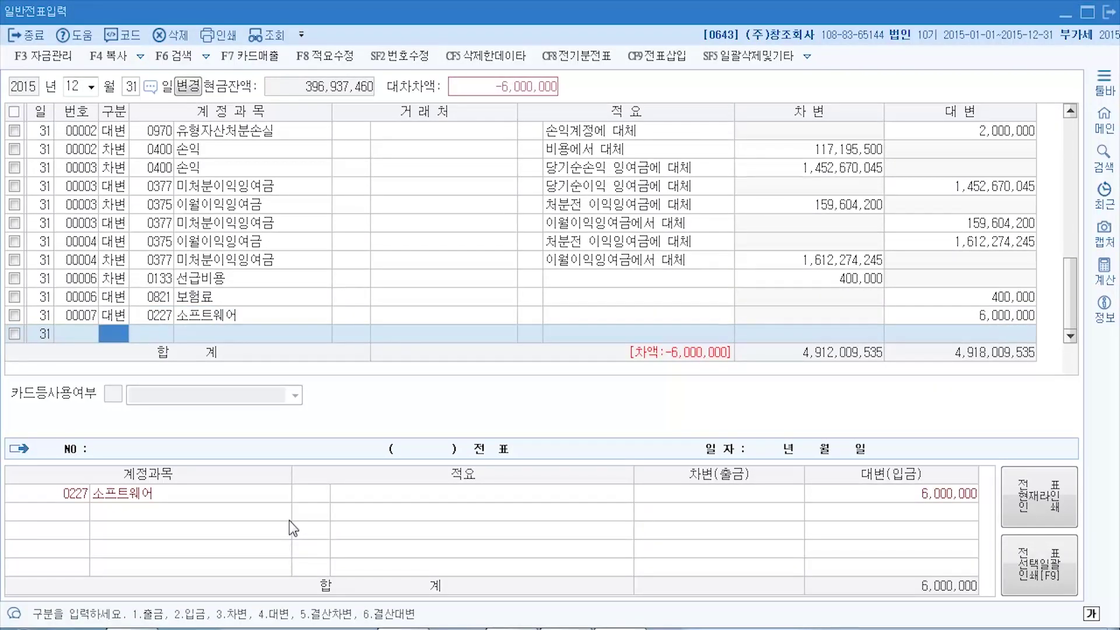
- Add the matching debit (차변) line for account 0840 무형자산상각비 of 6,000,000, leaving 거래처 and 적요 empty
type("3")
key("Return")
key("F2")
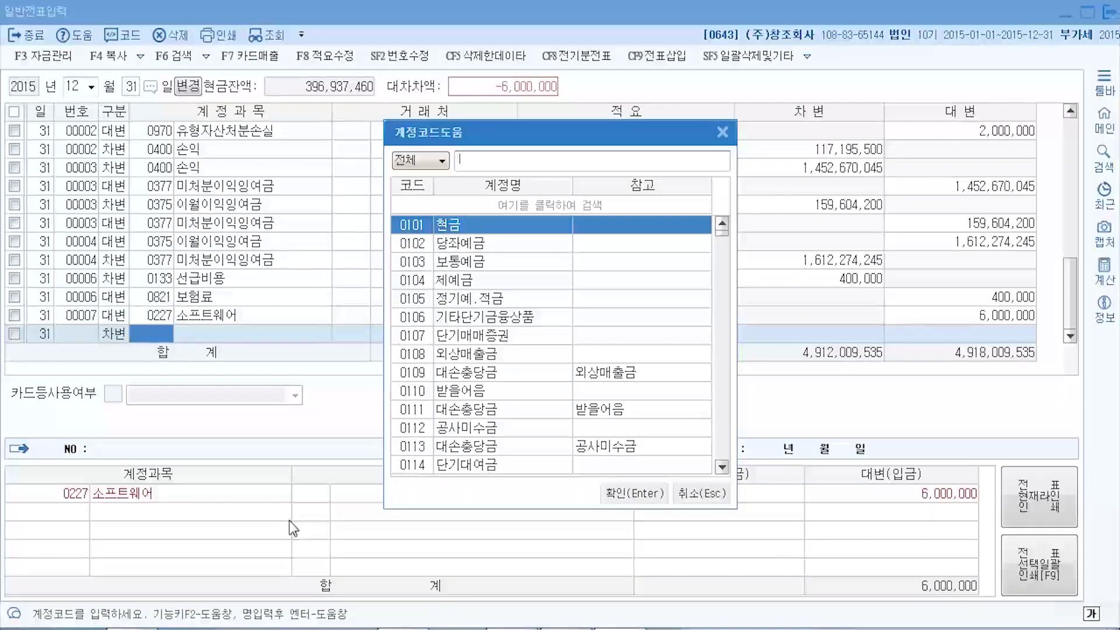
type("차")
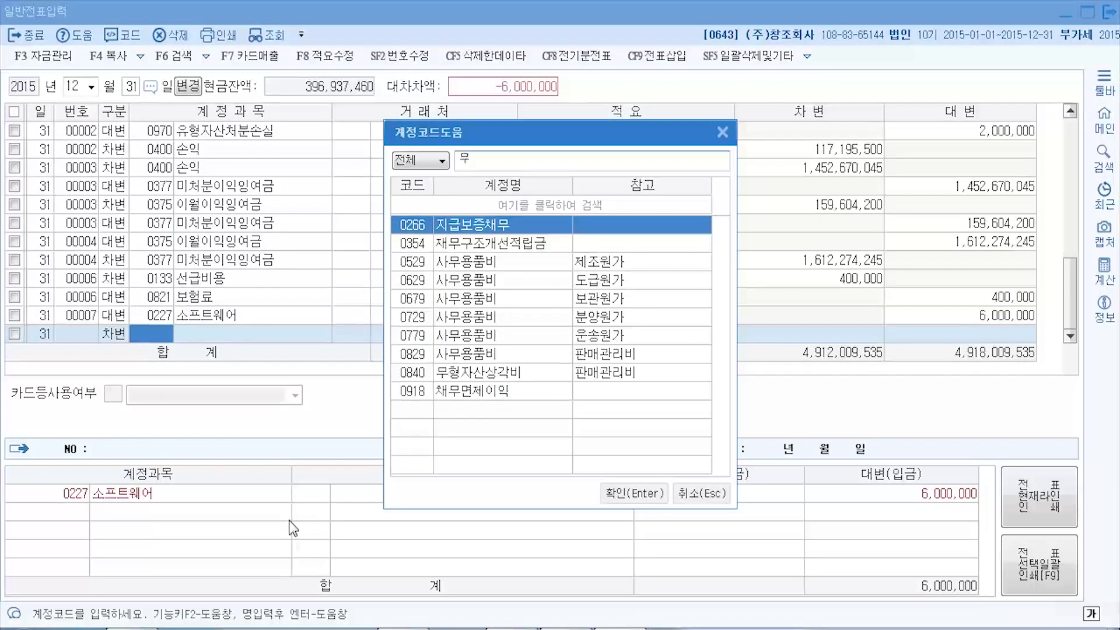
type("무형자")
key("Return")
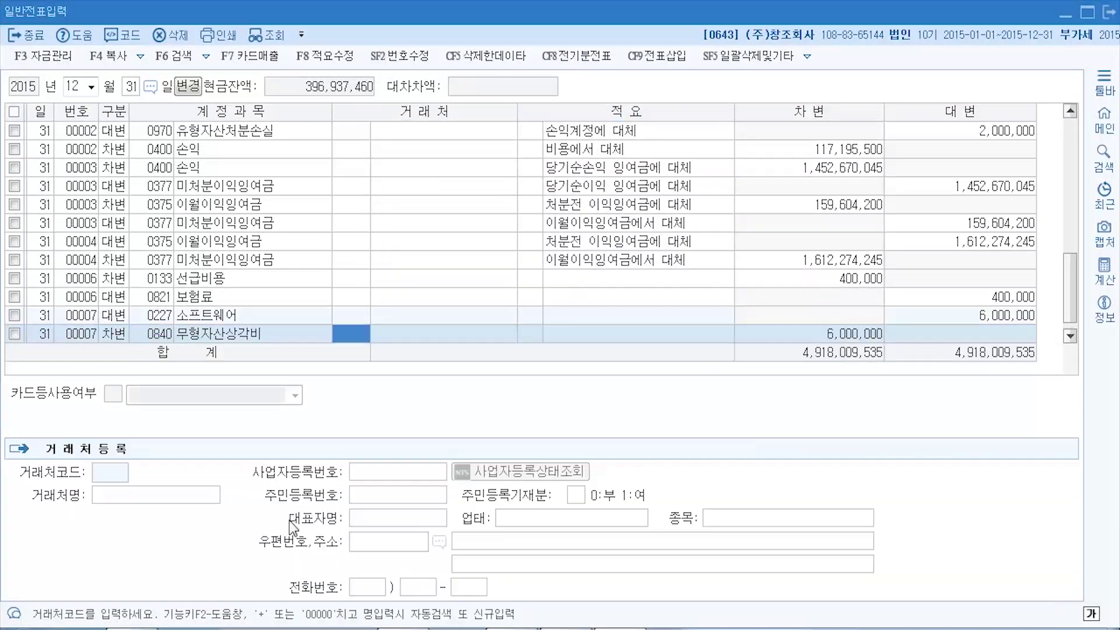
key("Return")
key("Return")
key("Return")
key("Return")
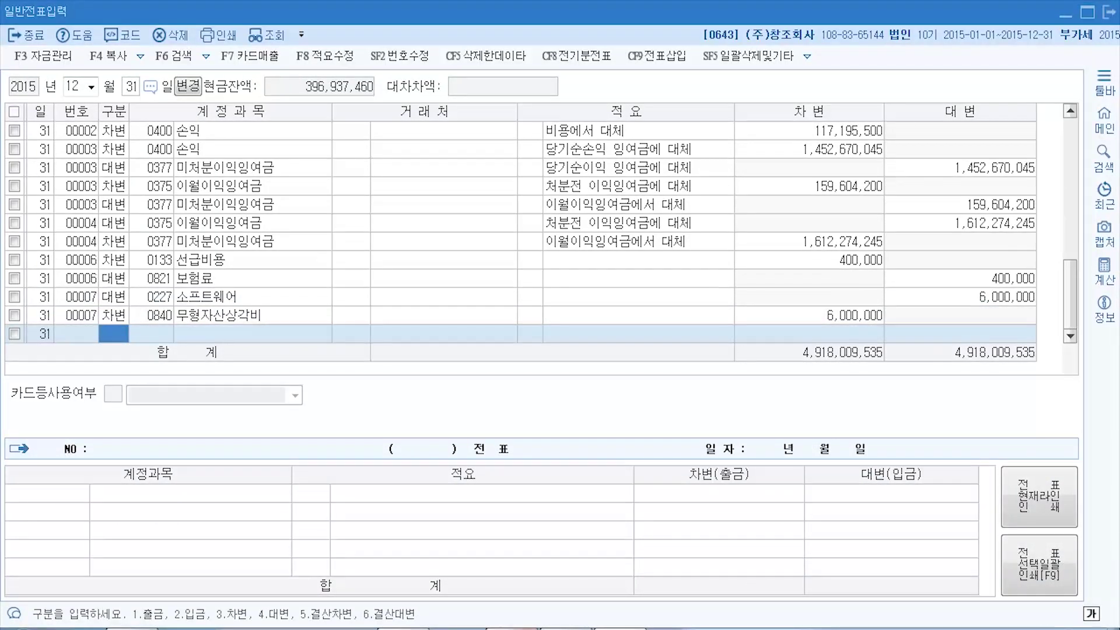
- Read question [3] of set 64 in the Chrome PDF and open 결산자료입력 in KcLep for January to December 2015
left_click(525, 628)
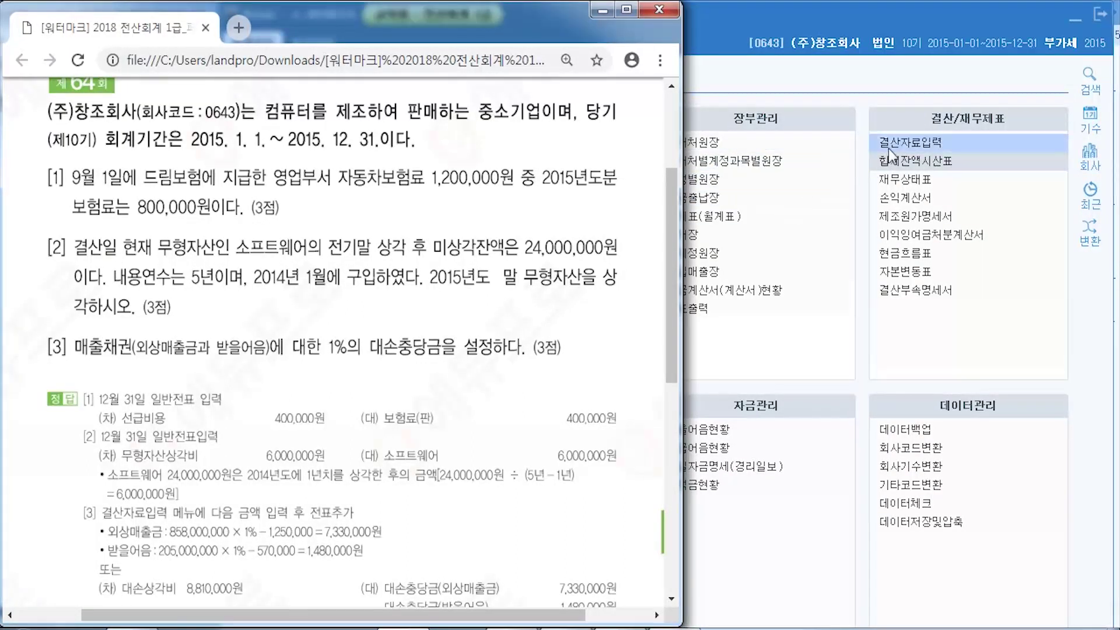
left_click(967, 24)
left_click(942, 143)
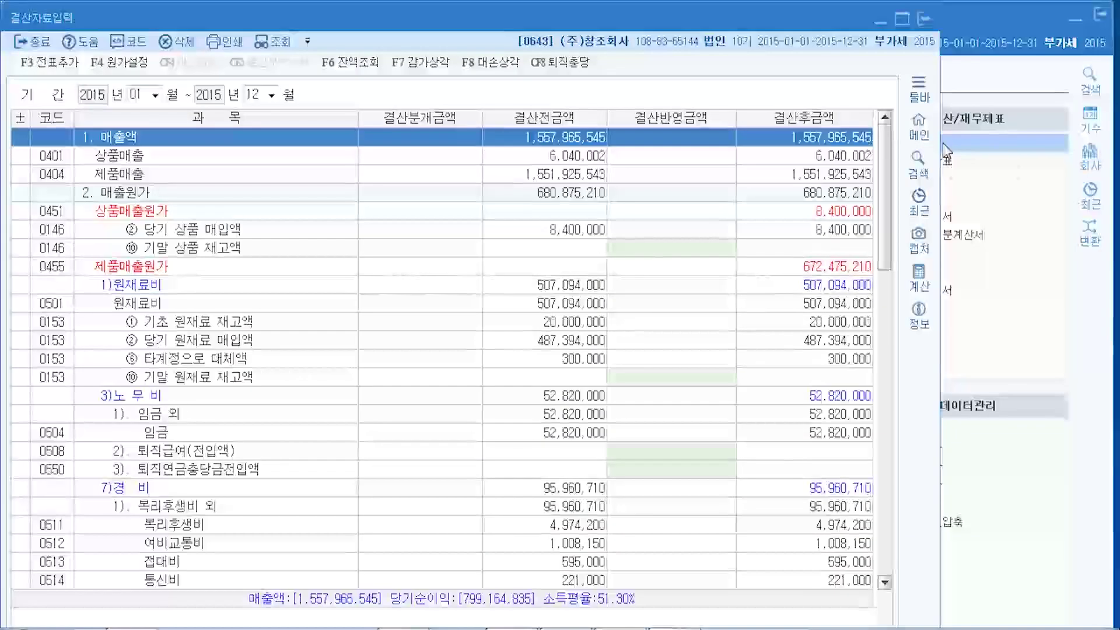
left_click(888, 180)
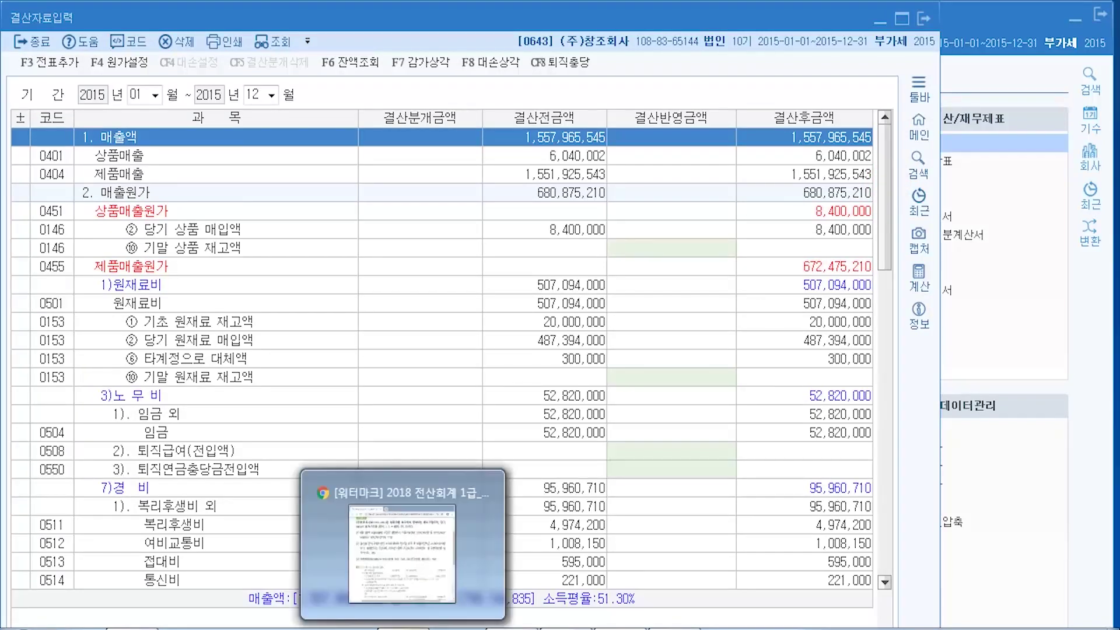
- Recheck question [3] in the Chrome PDF and open 합계잔액시산표 in KcLep for December 31, 2015
left_click(409, 524)
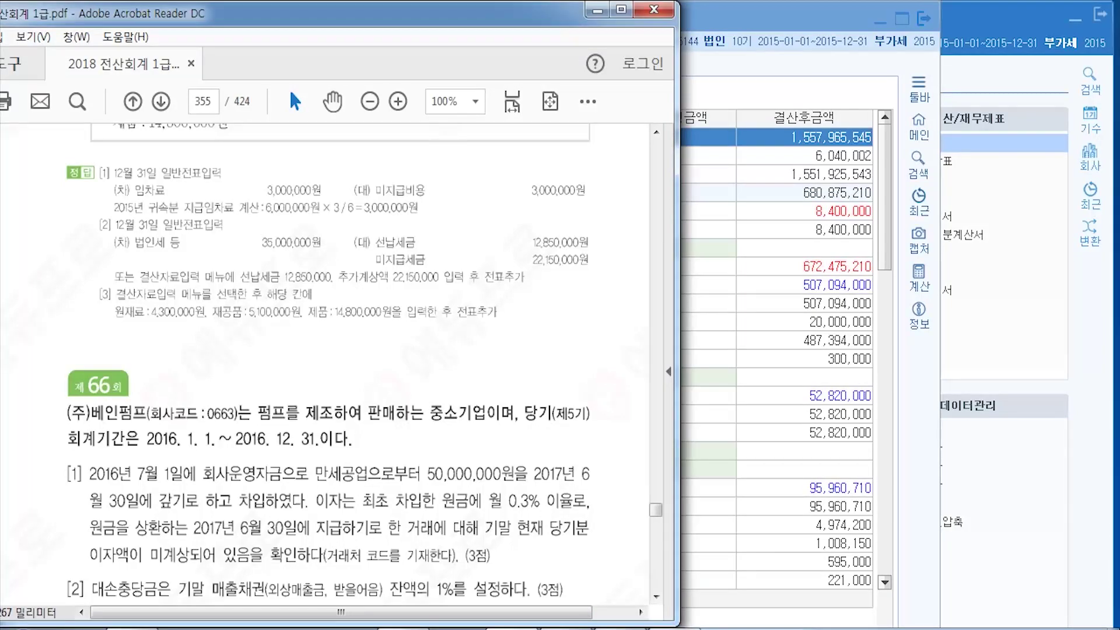
key("alt+Tab")
key("alt+Tab")
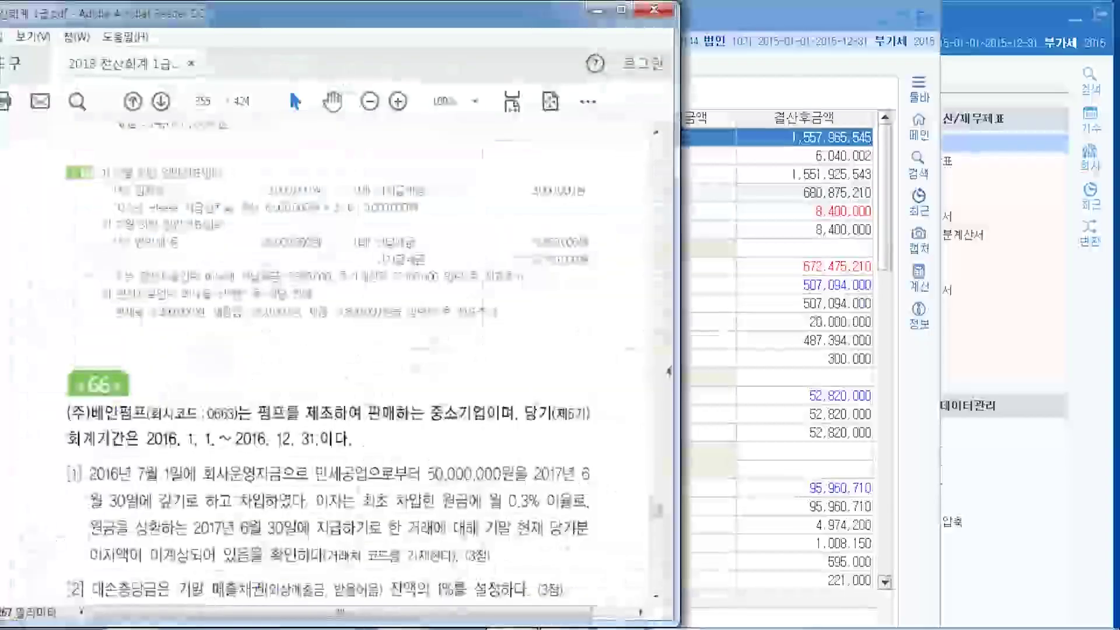
key("alt+Tab")
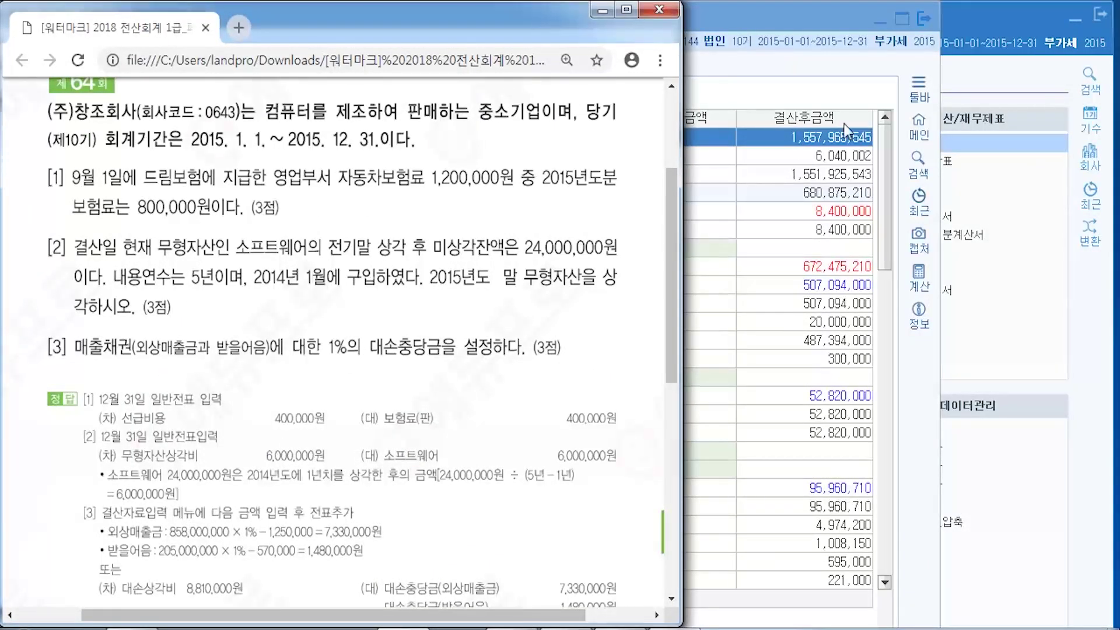
left_click(1012, 9)
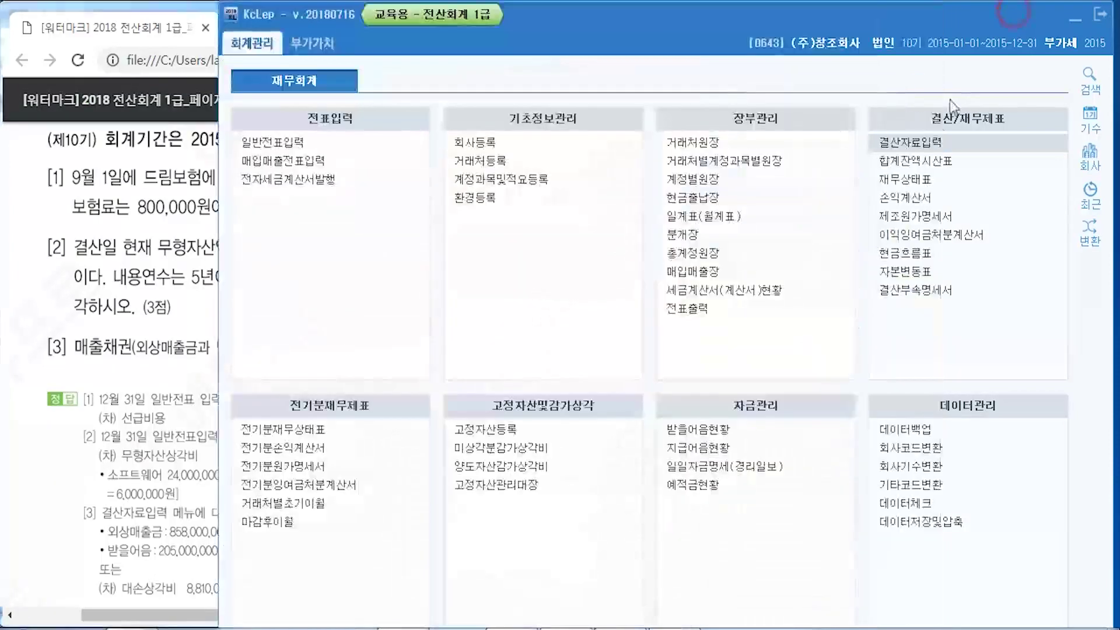
left_click(912, 166)
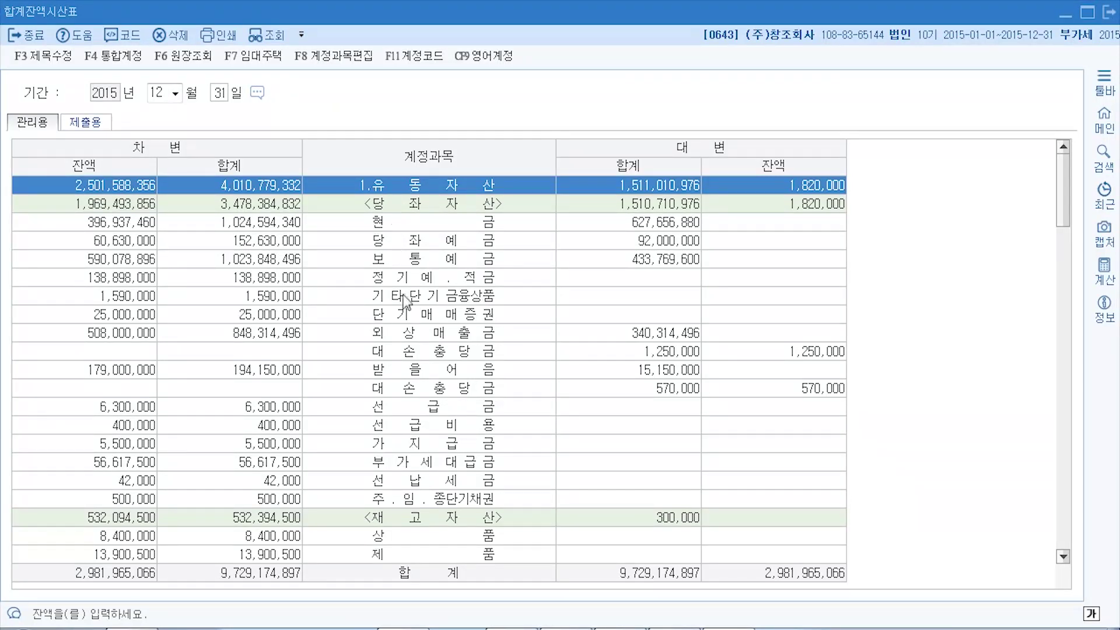
- Look up the debit balance of 외상매출금 in the trial balance and open the Windows calculator
left_click(412, 336)
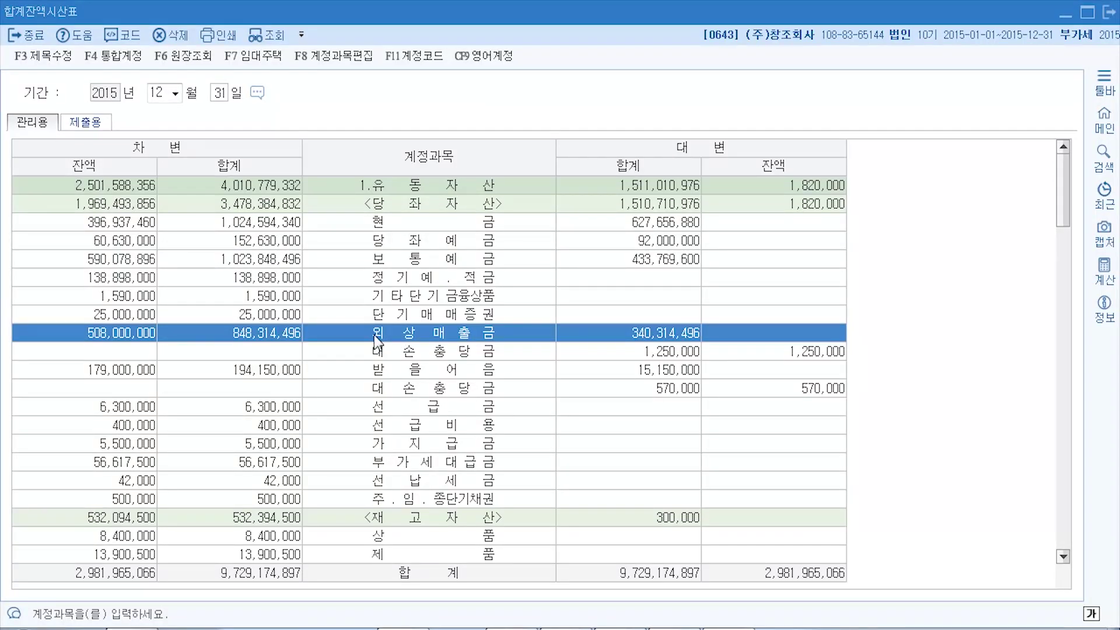
left_click(129, 339)
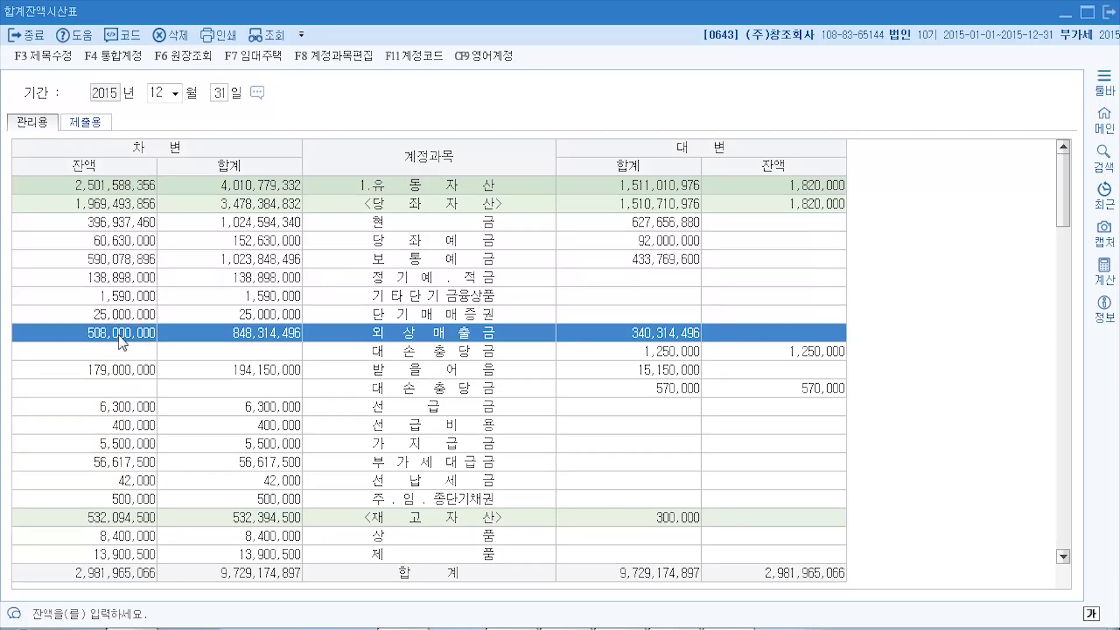
left_click(117, 339)
left_click(674, 548)
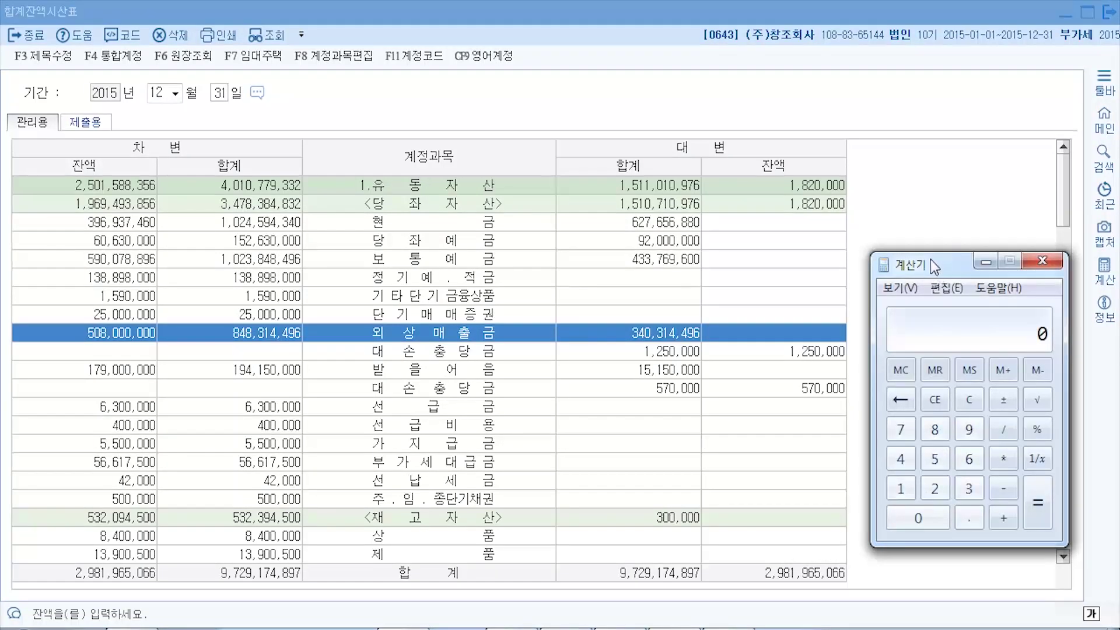
type("508+")
left_click(967, 398)
type("50")
left_click(961, 402)
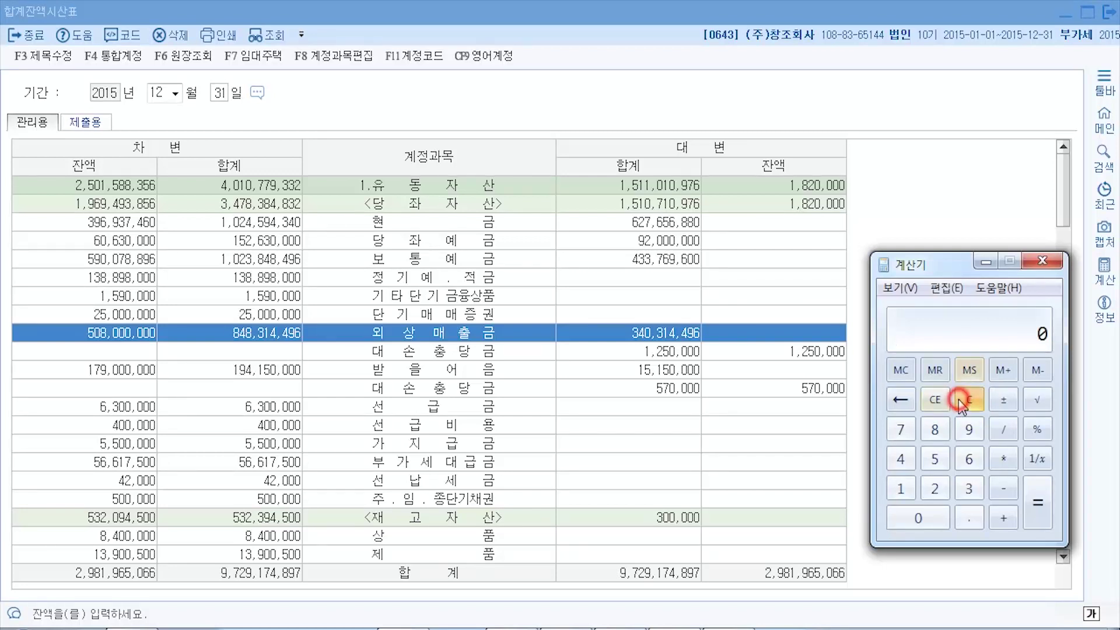
- Calculate 1% of the 외상매출금 balance of 508,000,000 in the calculator
type("508000000")
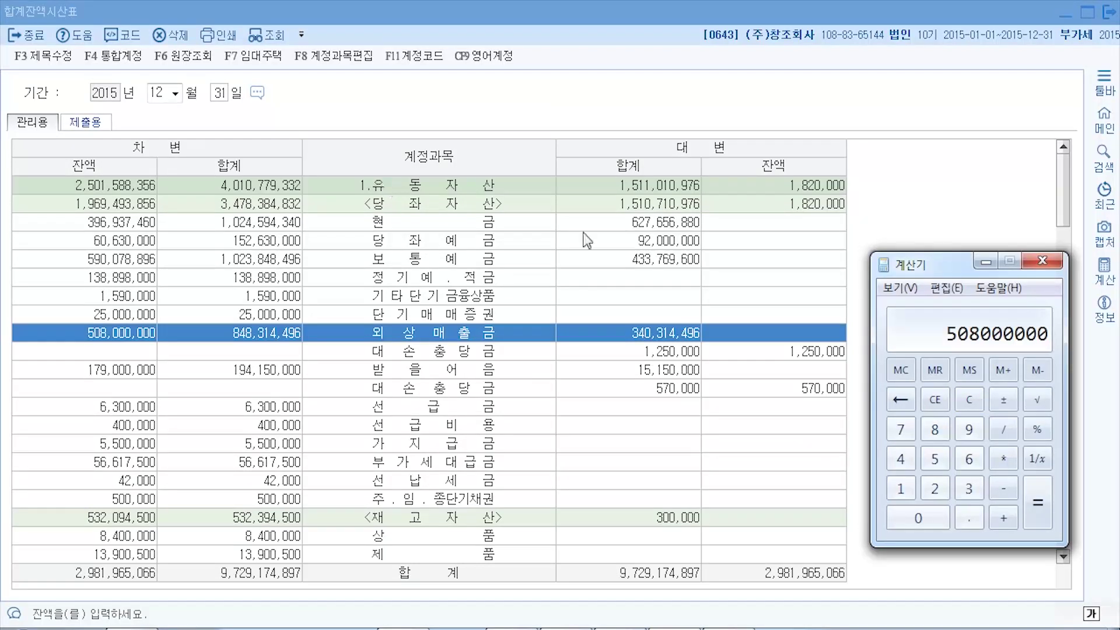
left_click(1003, 459)
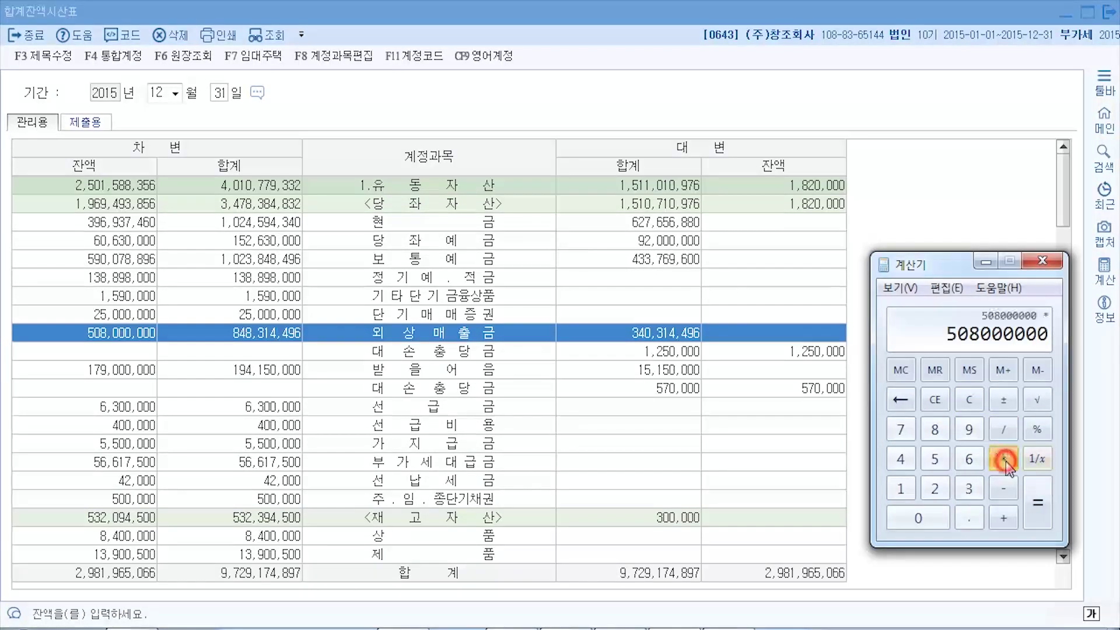
left_click(900, 488)
left_click(1036, 429)
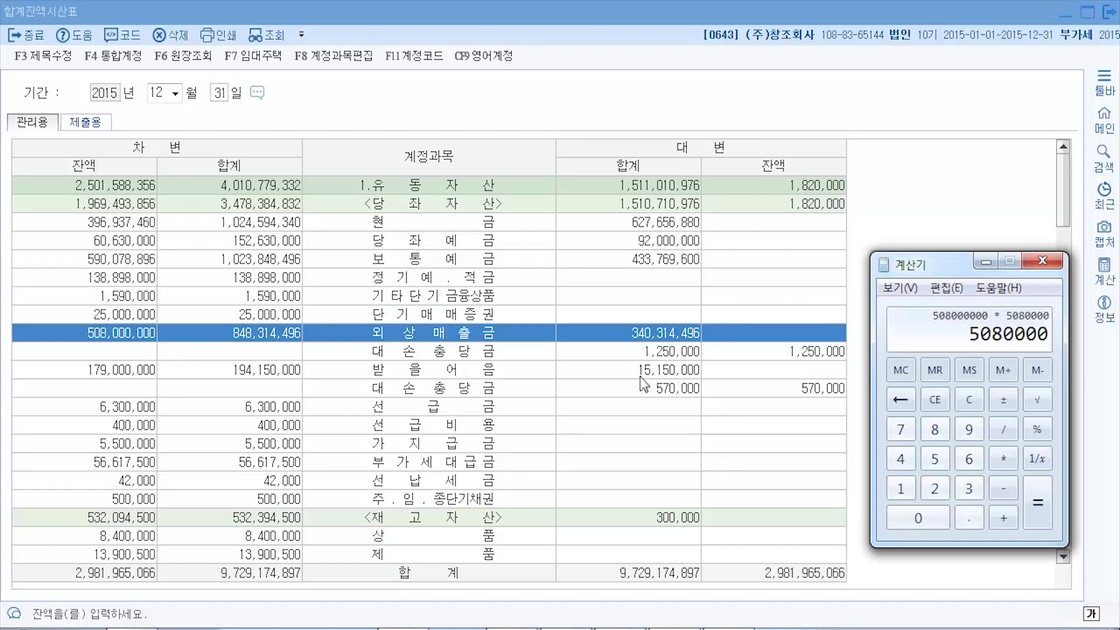
- Subtract the existing 외상매출금 대손충당금 of 1,250,000 in the trial balance from 5,080,000 in the calculator
left_click(473, 357)
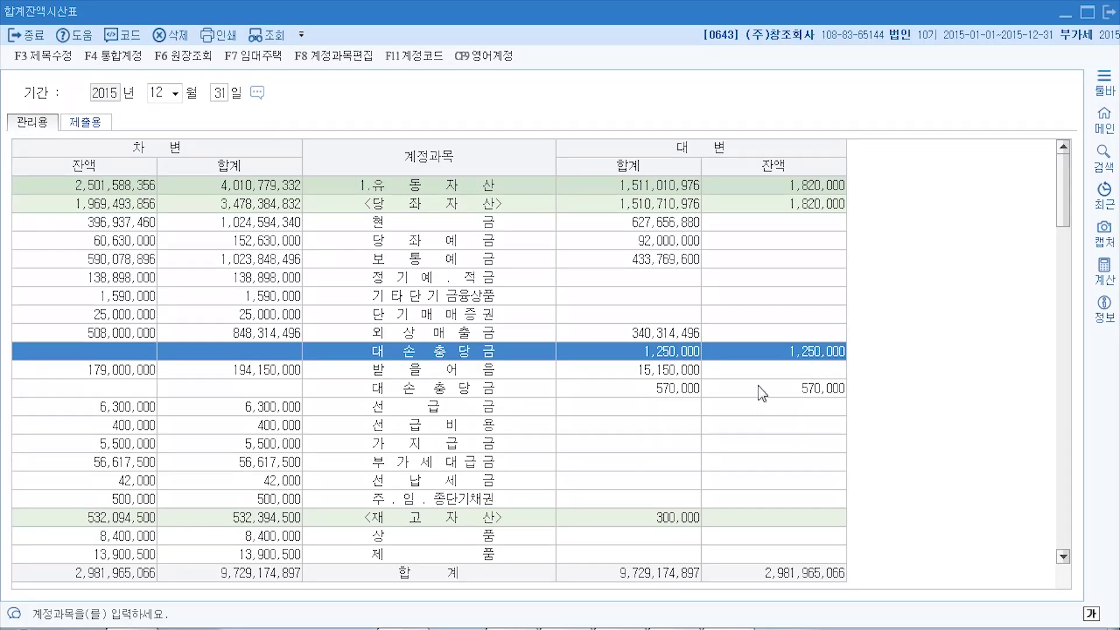
key("alt+Tab")
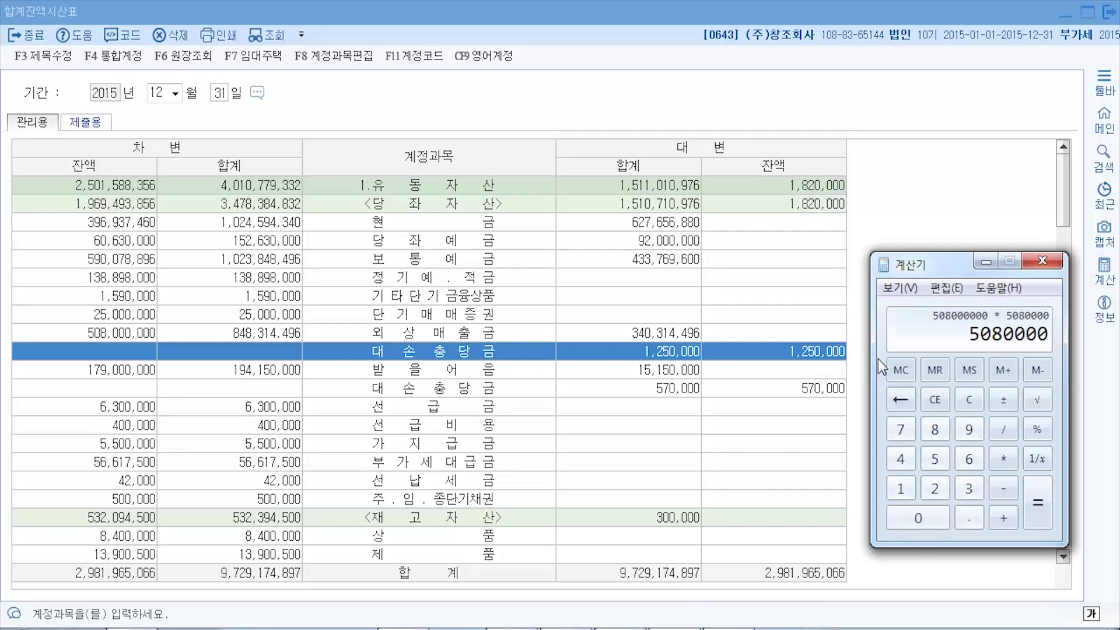
left_click(968, 400)
left_click(1006, 487)
type("1250000")
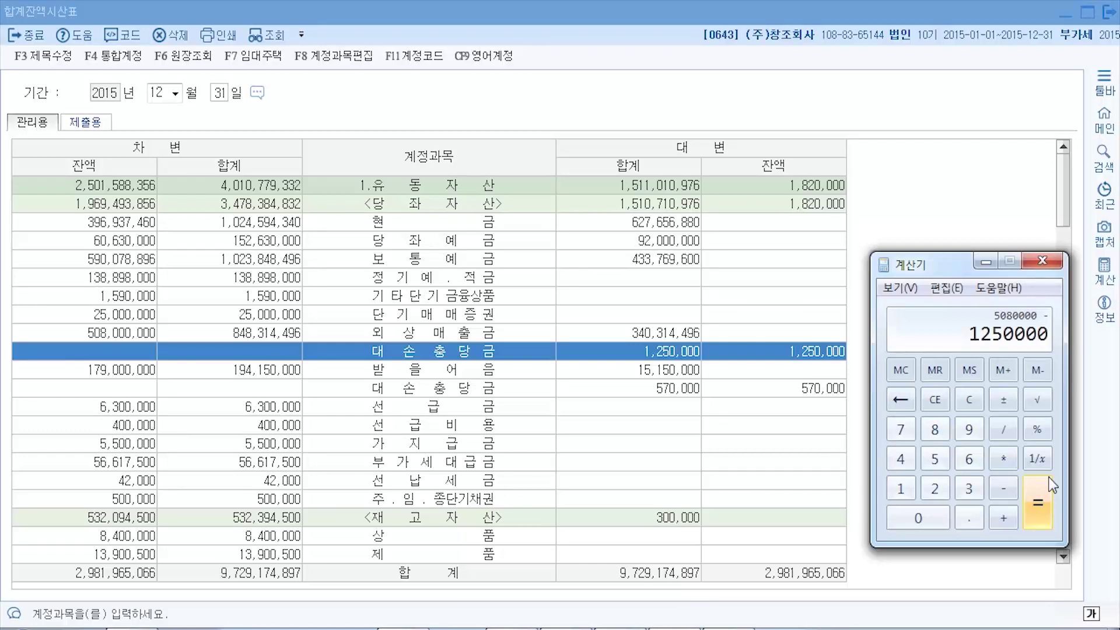
left_click(1048, 477)
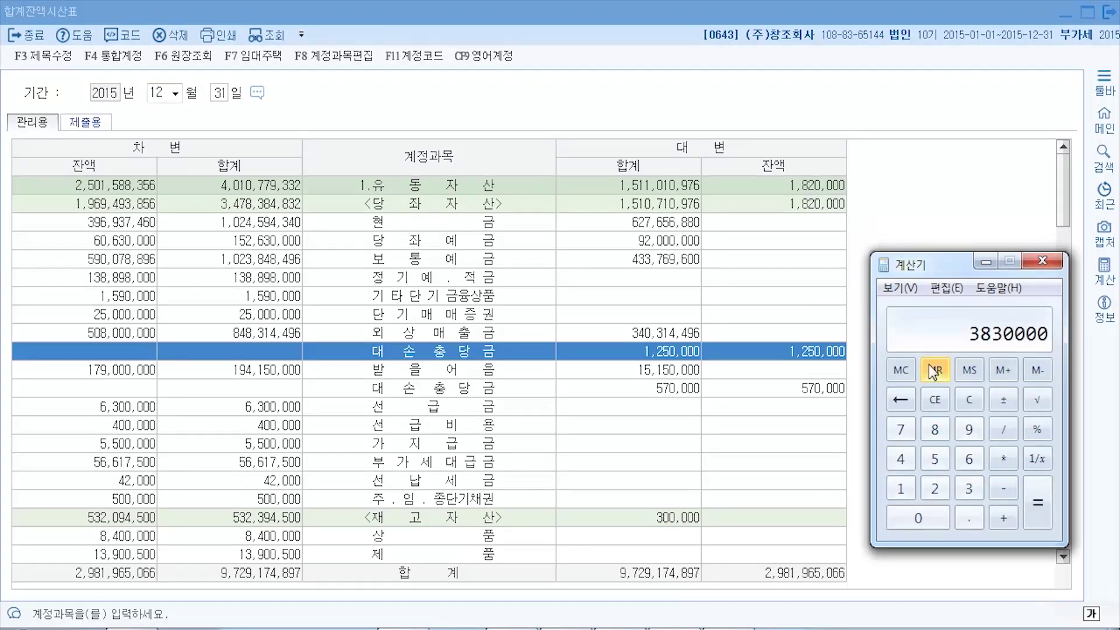
- Look up the 받을어음 balance in the trial balance and work out 1% of 179,000,000 as 1,790,000 in the calculator
left_click(399, 370)
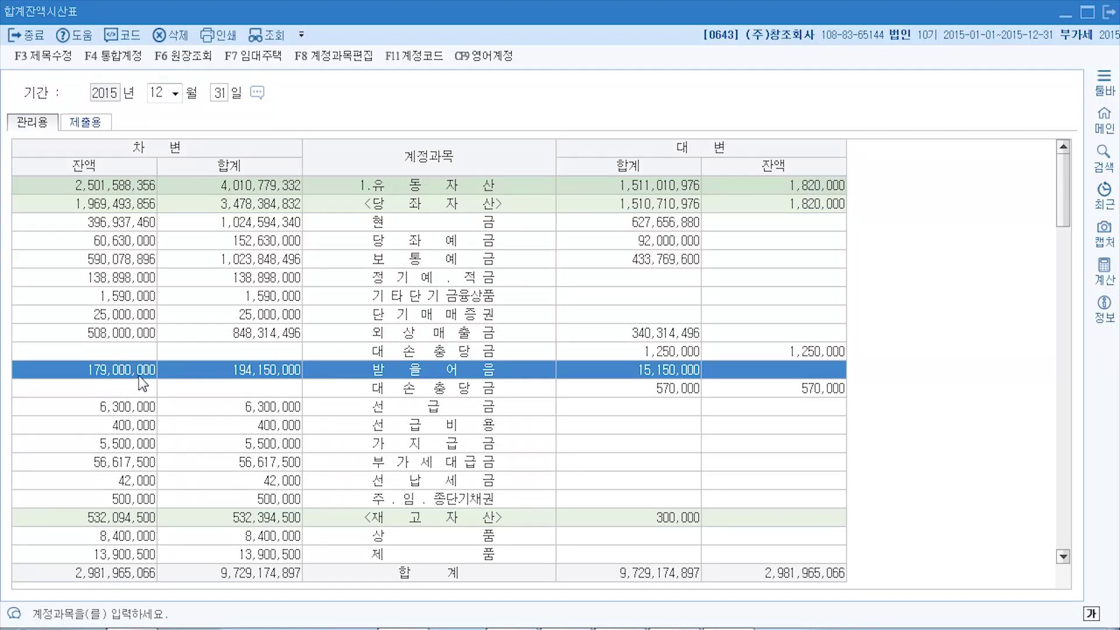
key("alt+Tab")
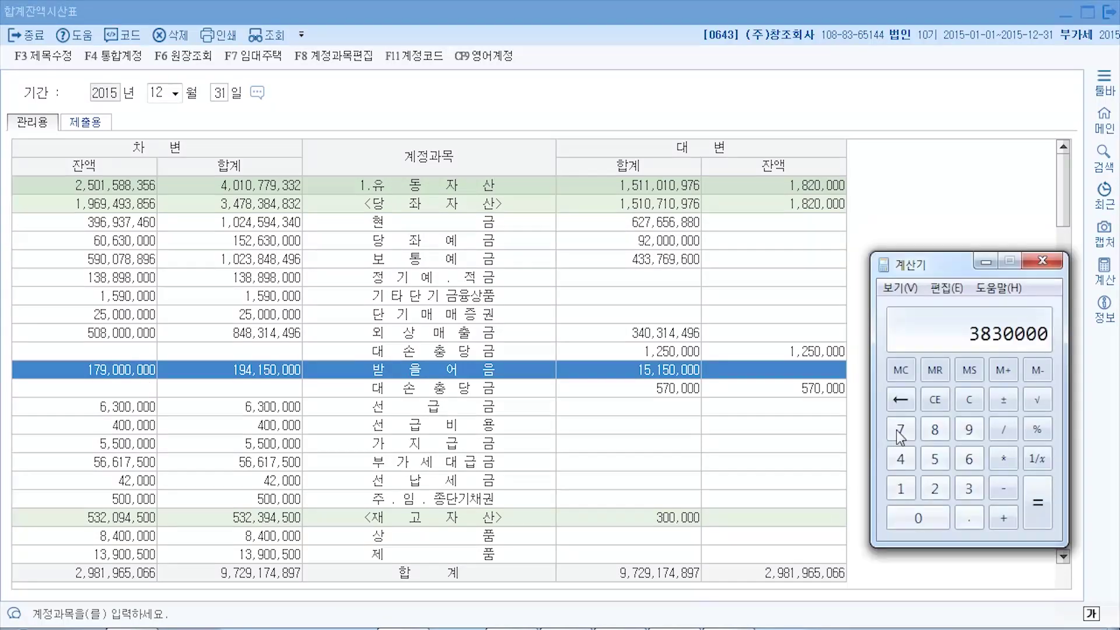
left_click(972, 399)
type("17")
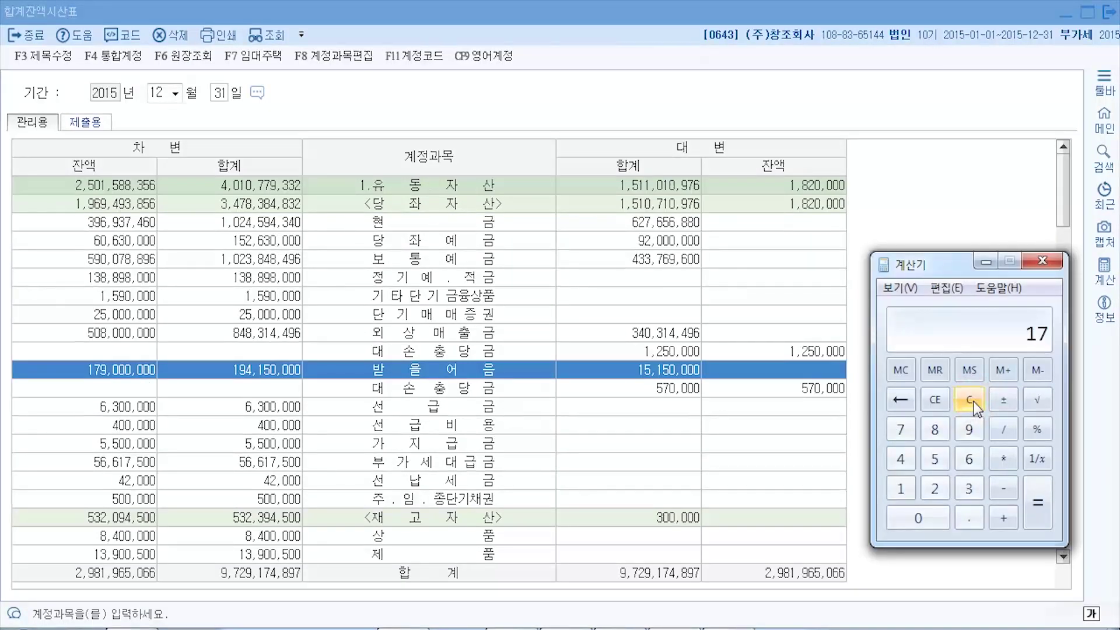
type("9000000")
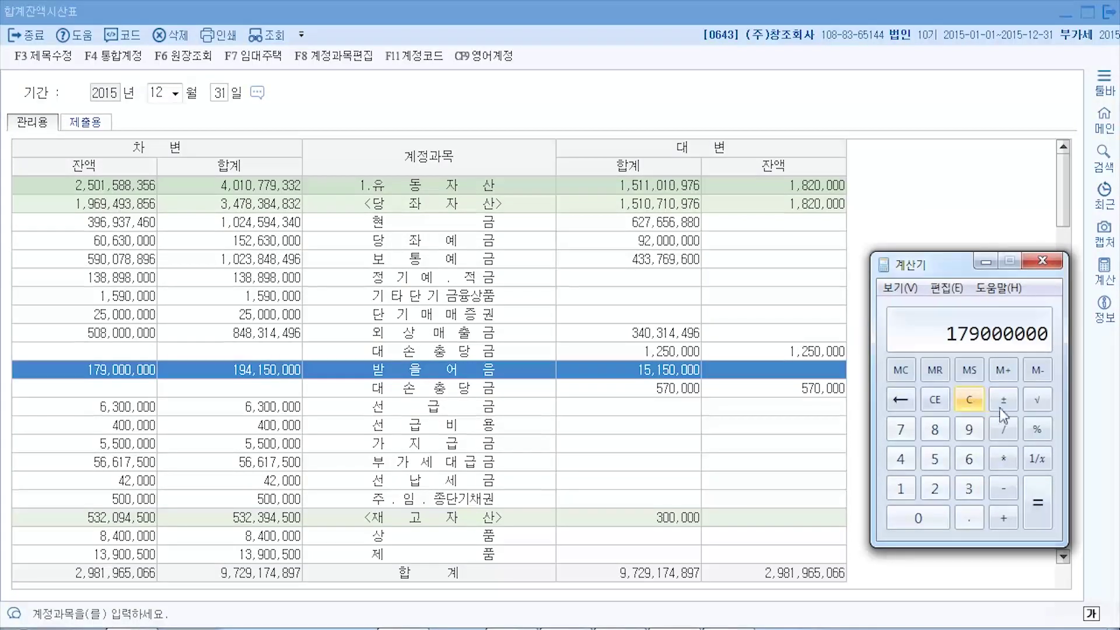
left_click(1003, 458)
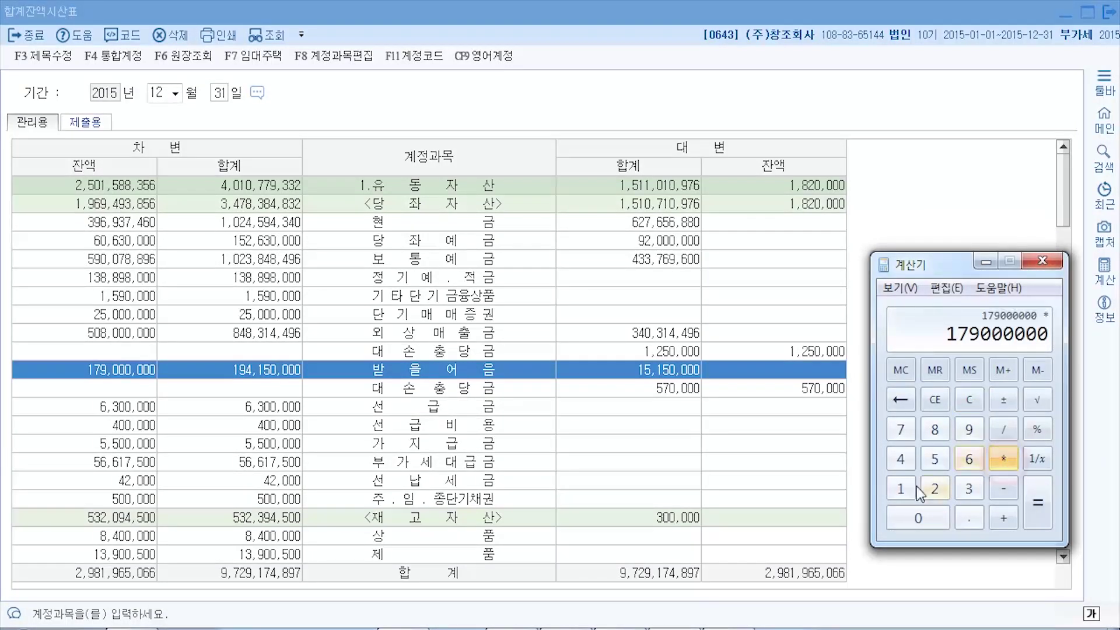
left_click(908, 485)
type("790000")
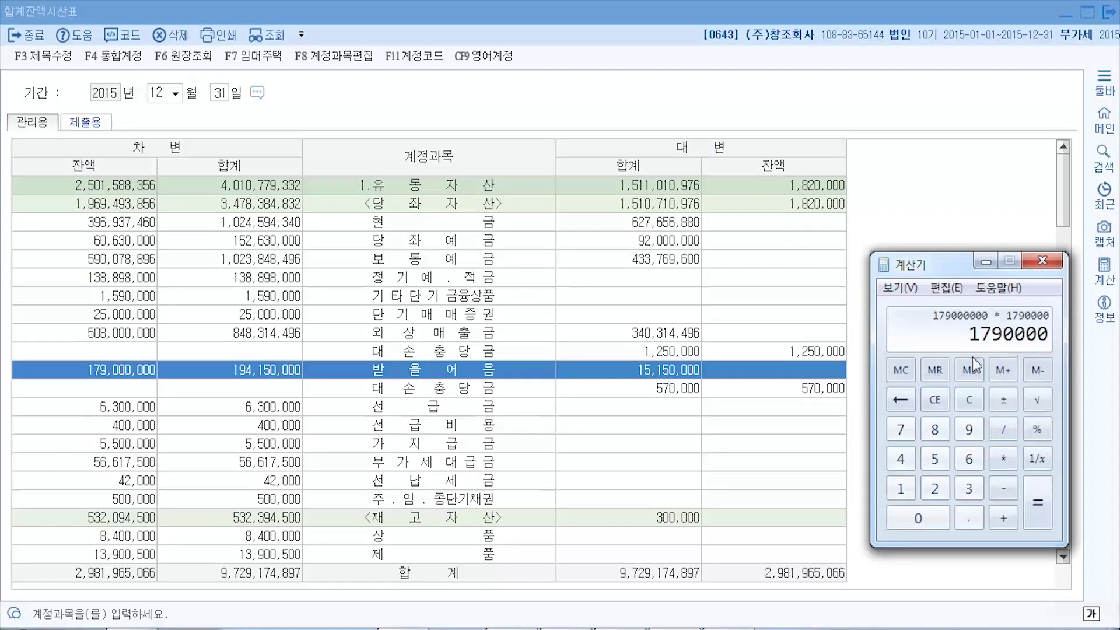
- Subtract the existing 받을어음 대손충당금 of 570,000 from 1,790,000 in the calculator
left_click(969, 396)
type("1790000")
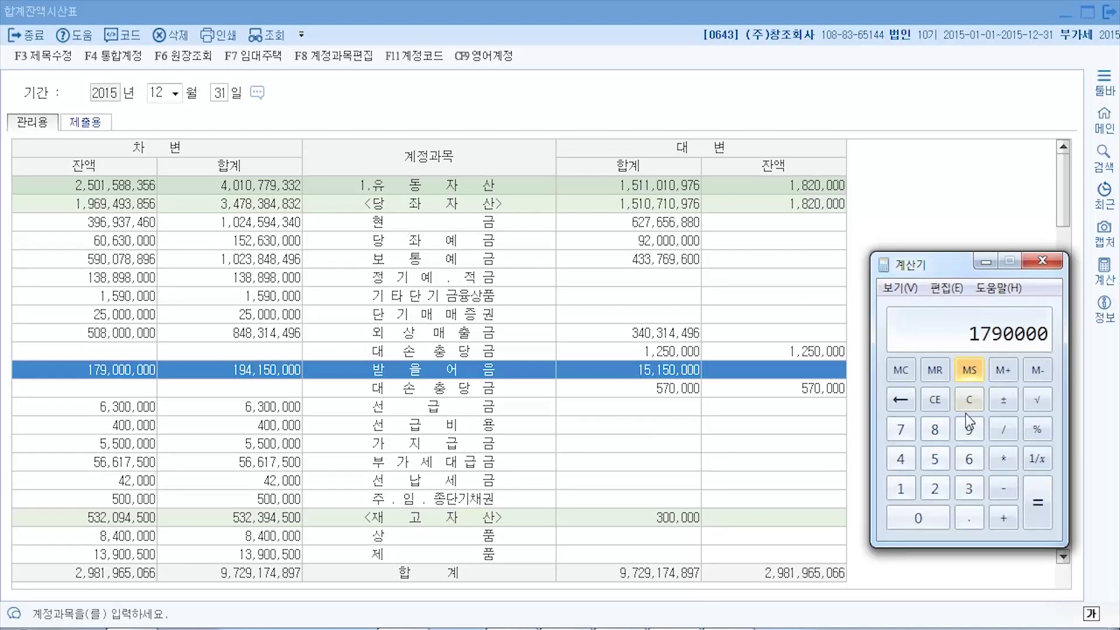
left_click(1006, 493)
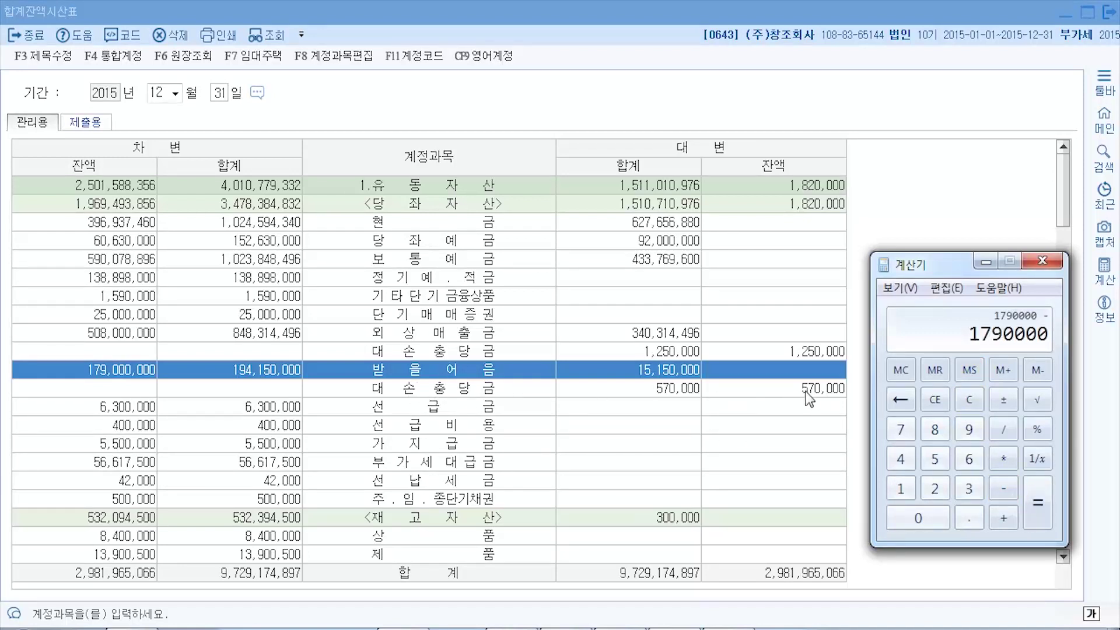
type("570000")
key("Return")
- Compare the calculation with the answer to question [3] in the Chrome PDF, then return to 결산자료입력 in KcLep and maximize it
left_click(502, 575)
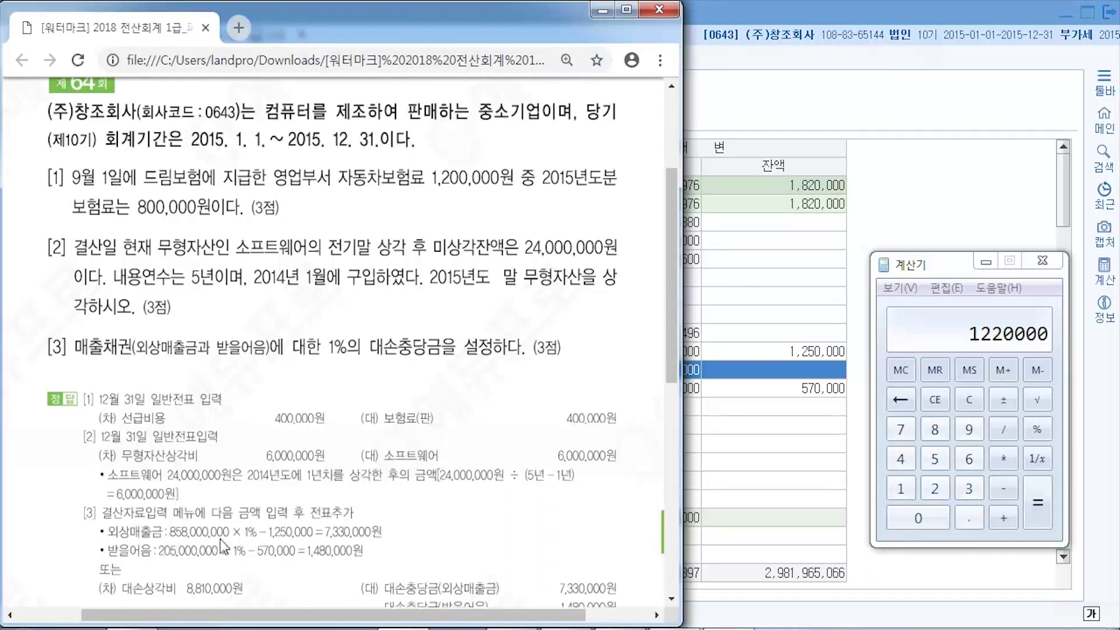
left_click(597, 16)
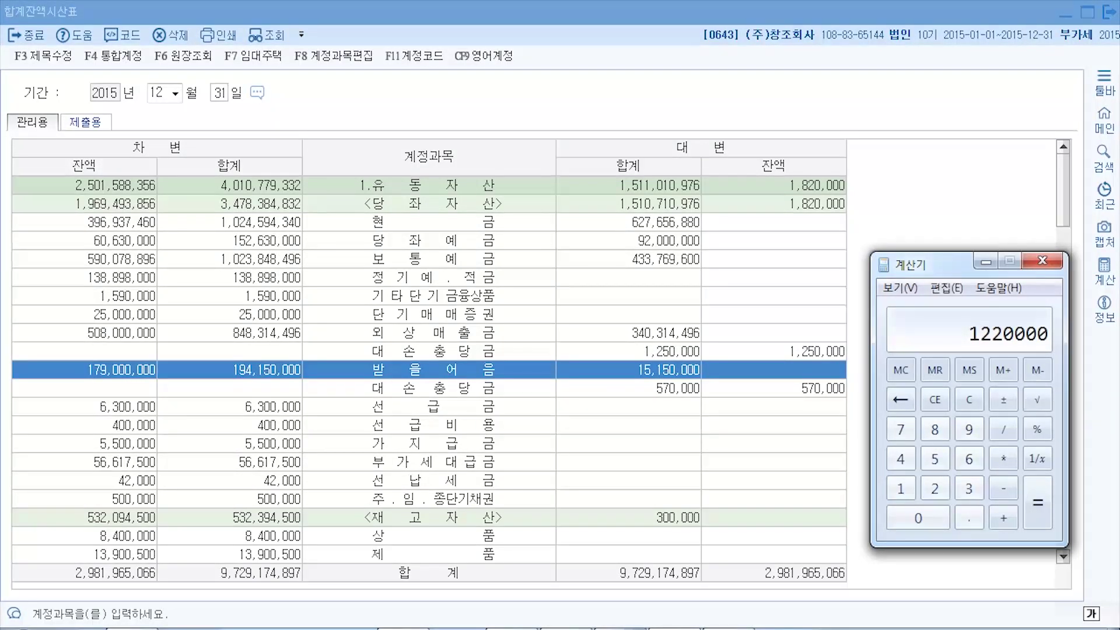
mouse_move(608, 629)
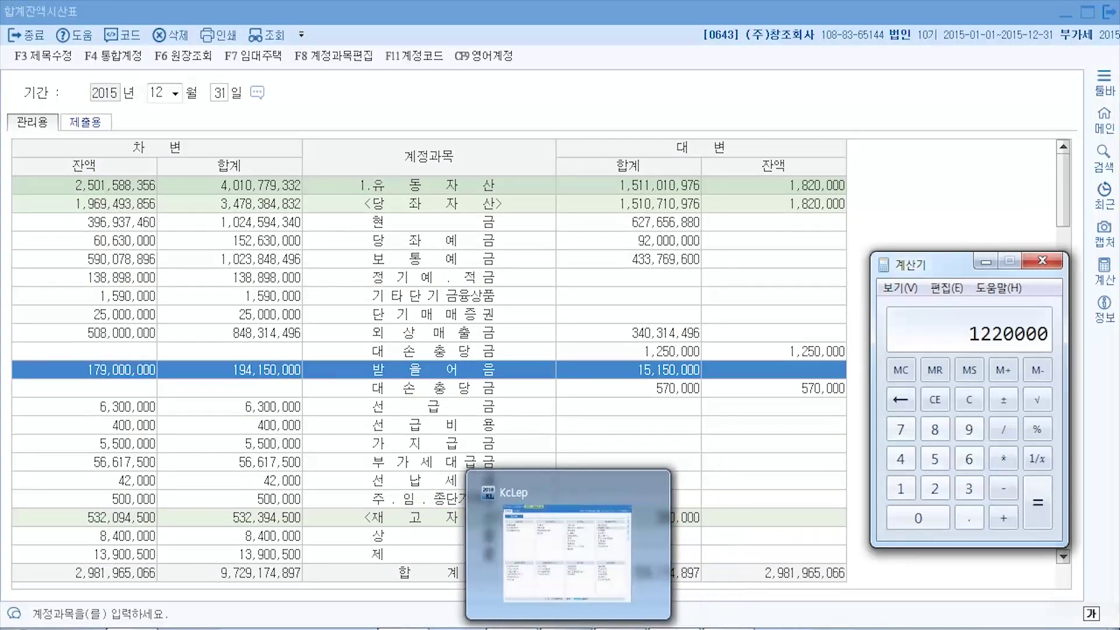
left_click(725, 629)
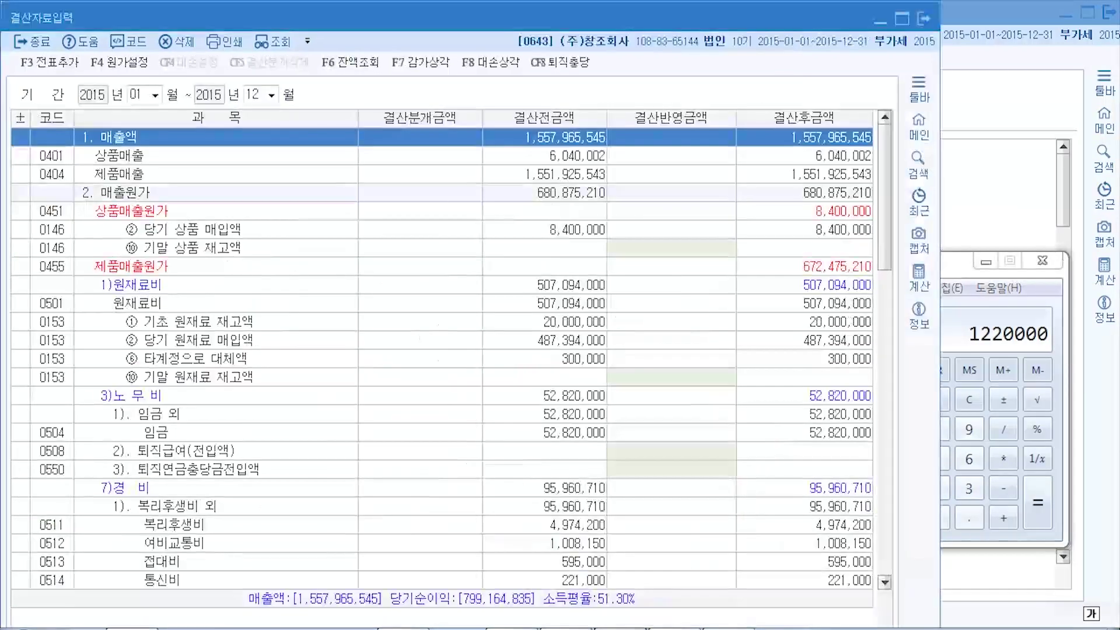
left_click(901, 19)
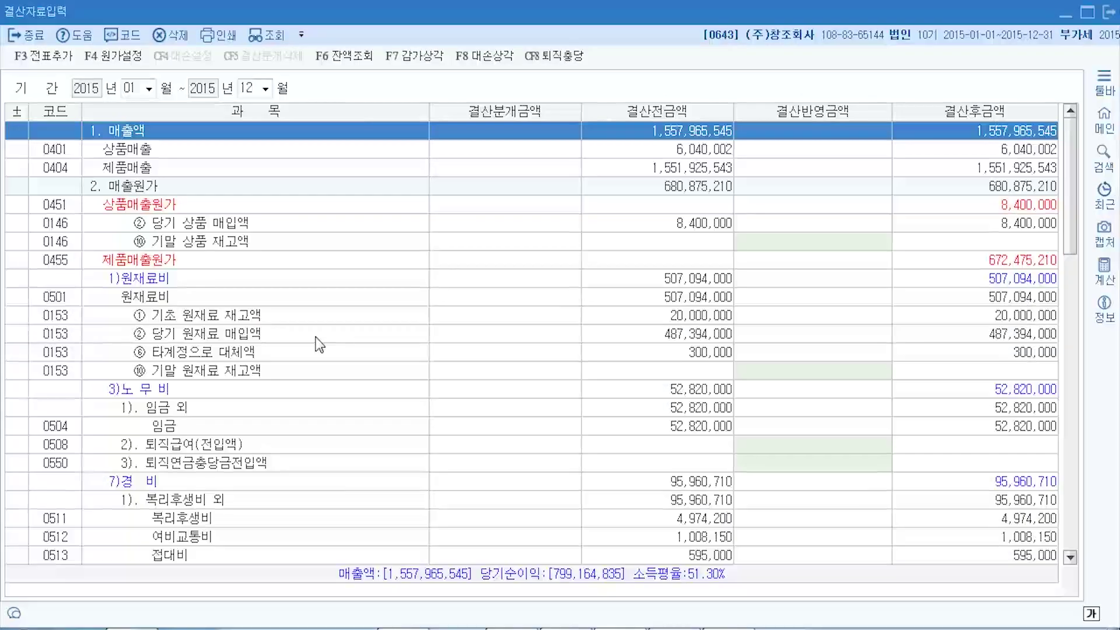
- Enter 결산반영금액 under 대손상각 in 판매비와 일반관리비: 3,800,000 for 외상매출금 and 1,220,000 for 받을어음
scroll(326, 341, "down", 4)
scroll(324, 331, "down", 9)
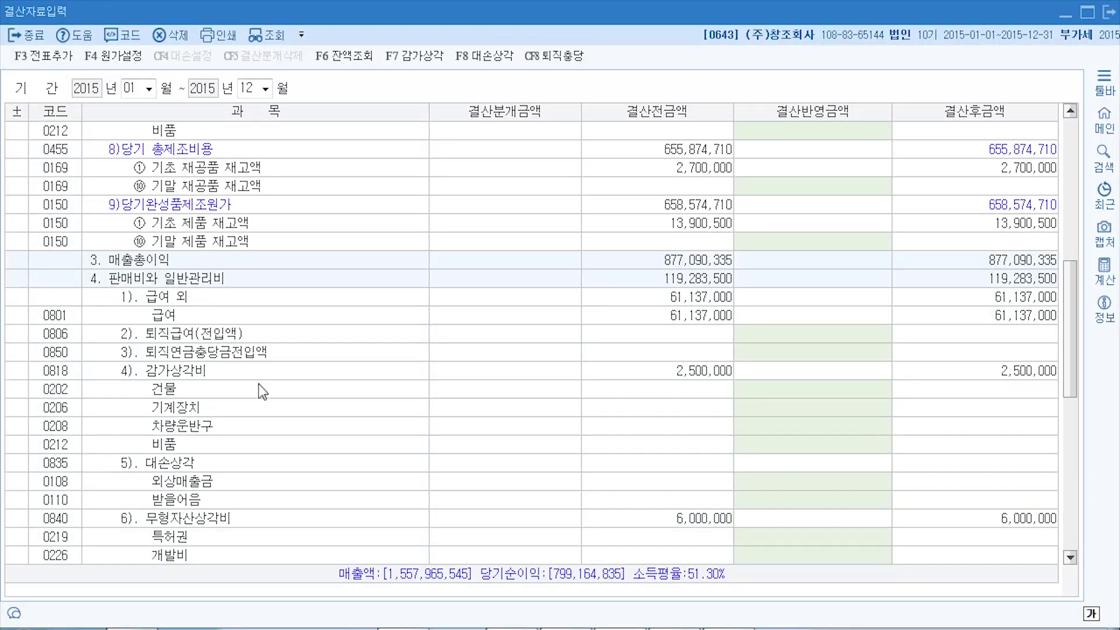
scroll(258, 384, "down", 2)
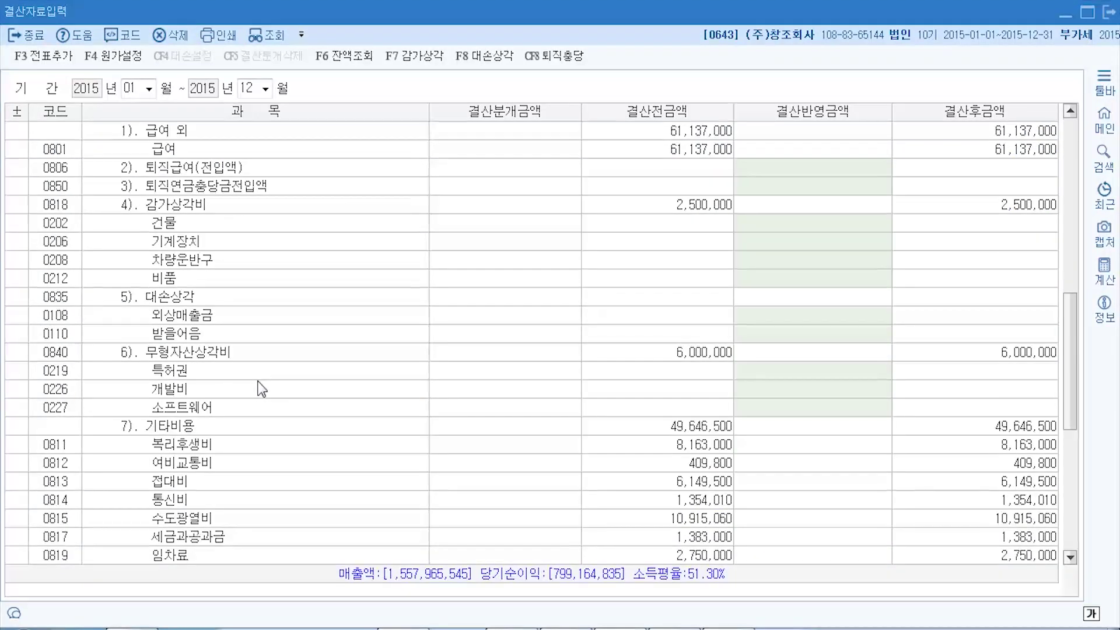
scroll(262, 391, "down", 3)
scroll(264, 394, "up", 4)
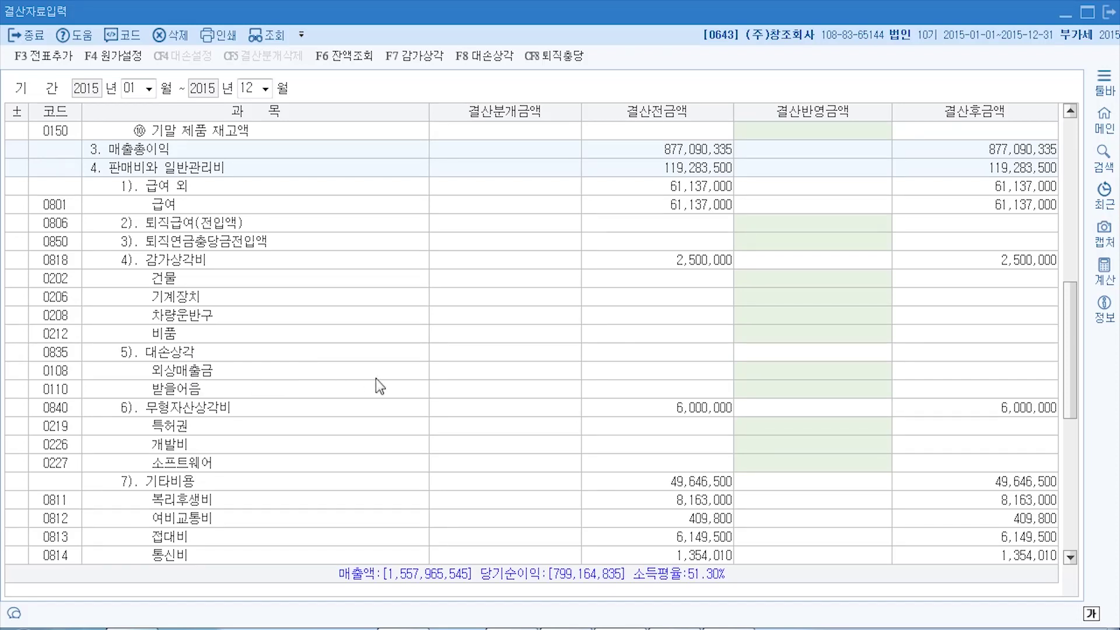
left_click(768, 376)
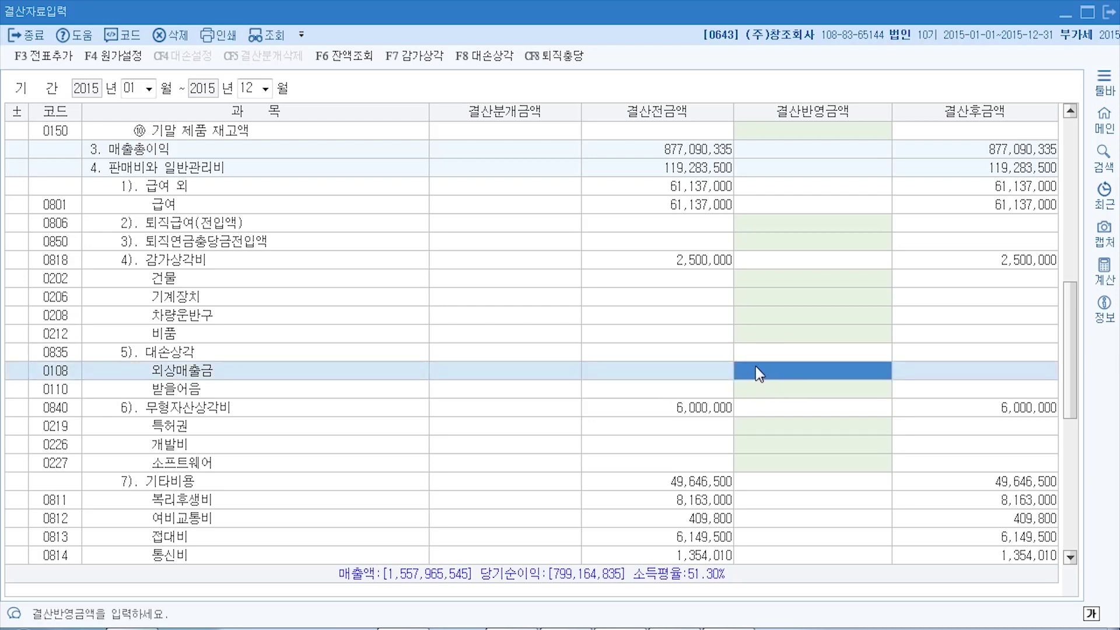
type("3,800,000")
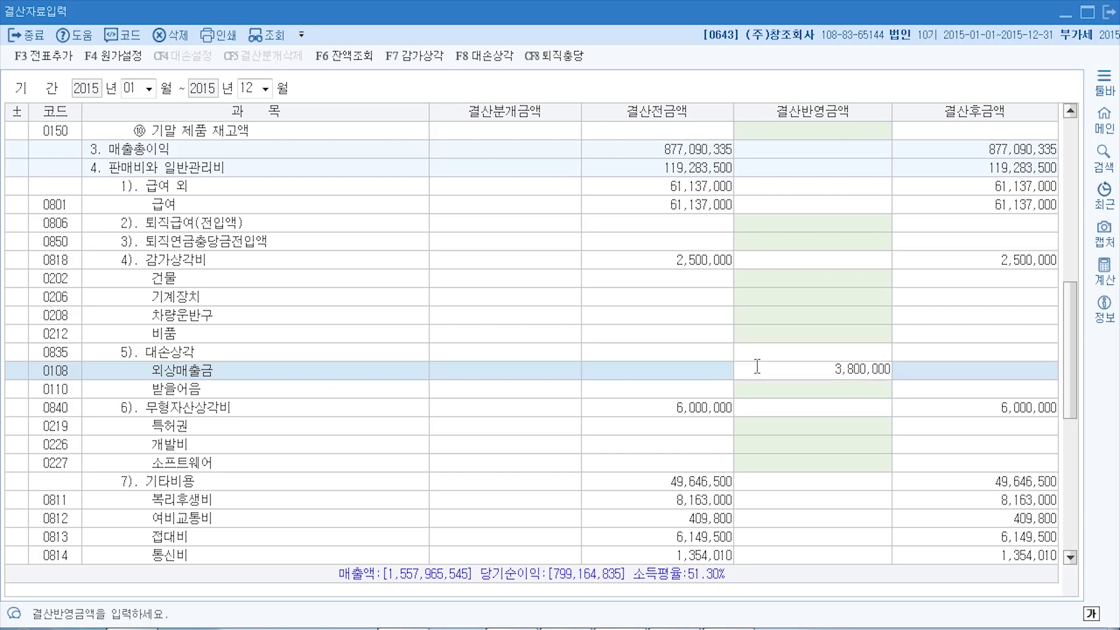
key("Return")
type("1220000")
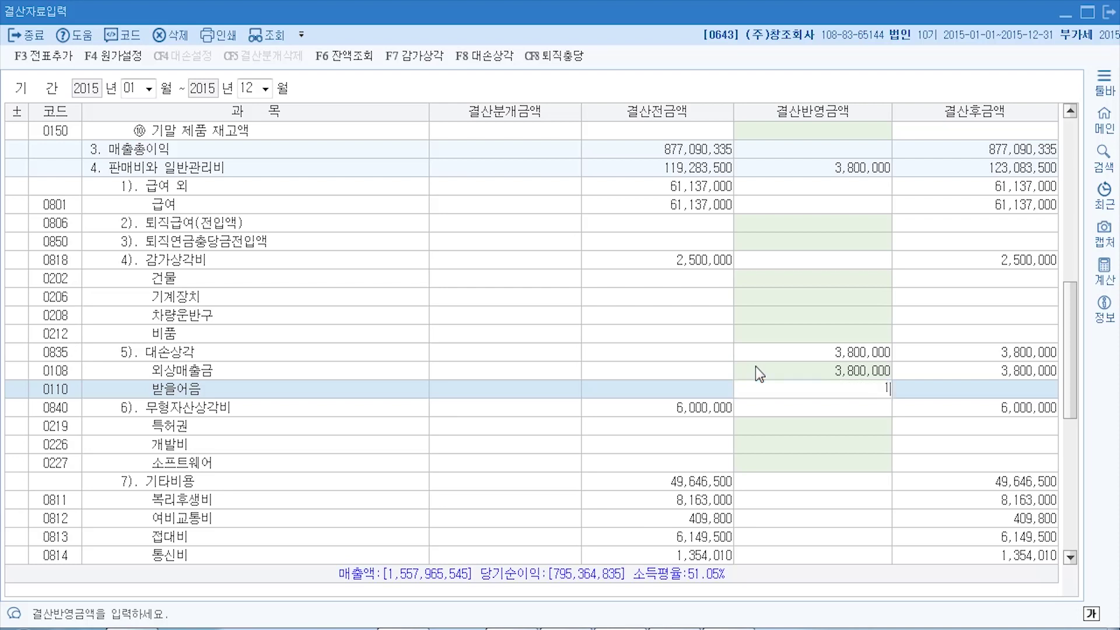
key("Return")
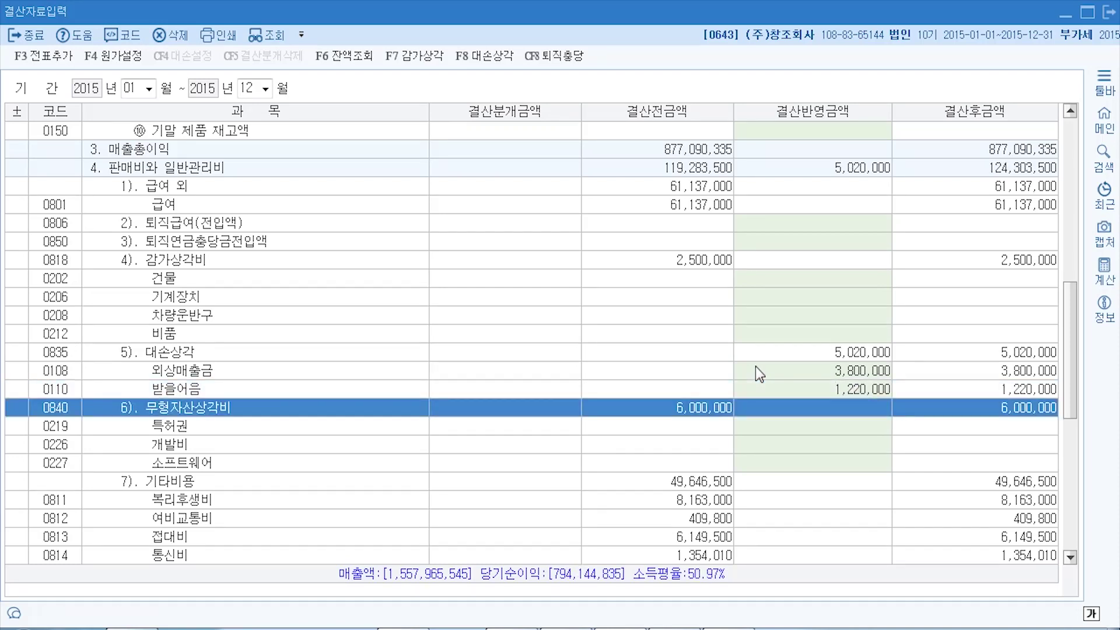
- Review the two 대손상각 amounts and add the closing entries to 일반전표 with 전표추가
left_click(851, 373)
left_click(854, 387)
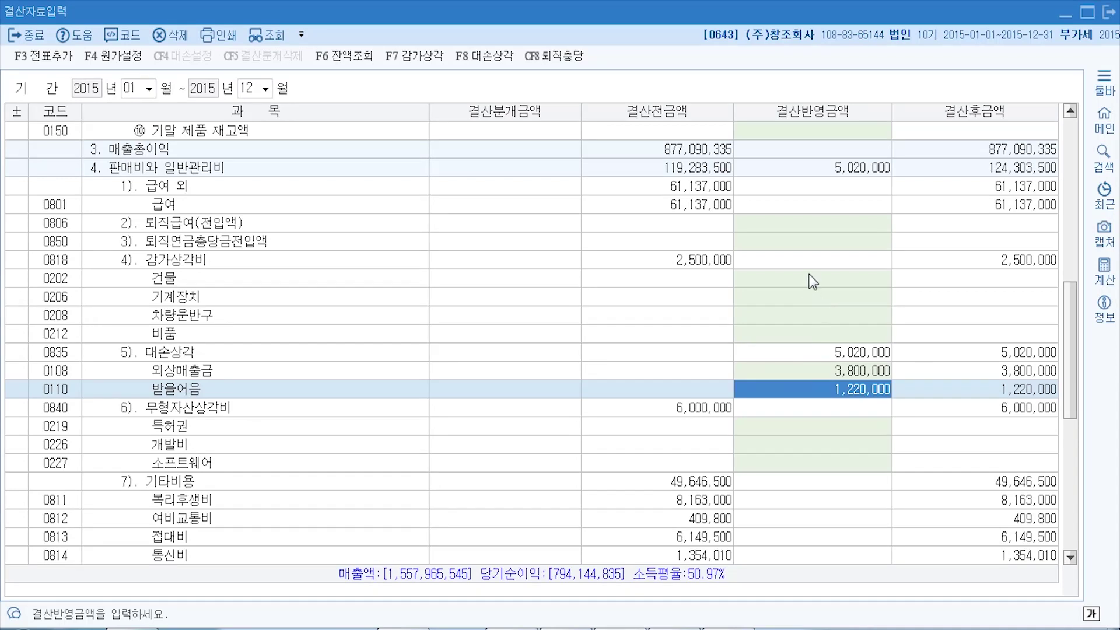
left_click(36, 62)
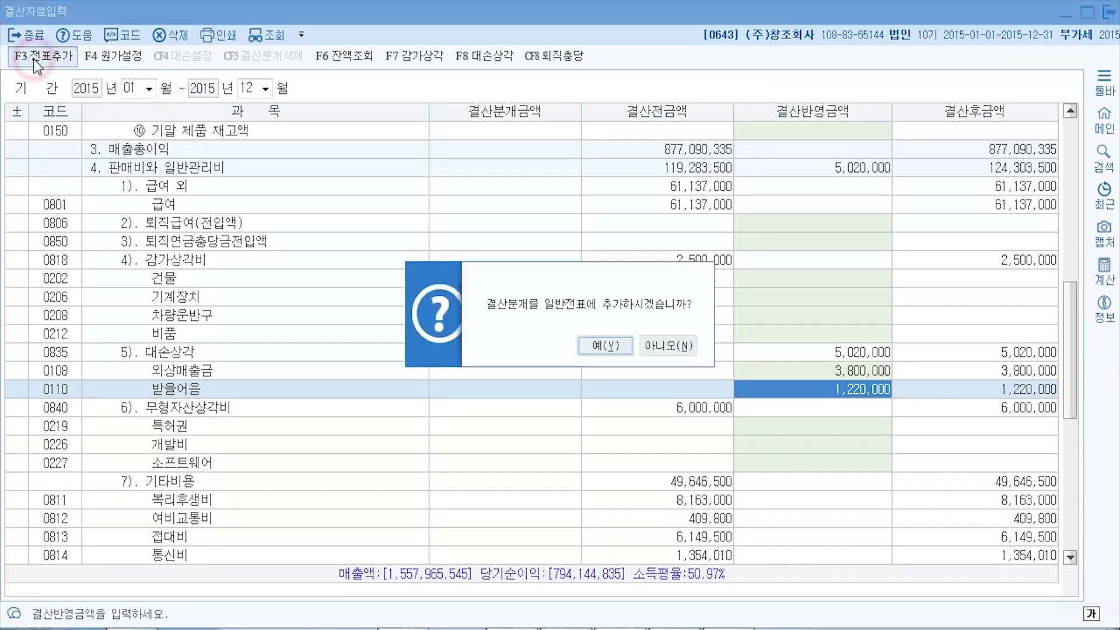
left_click(602, 352)
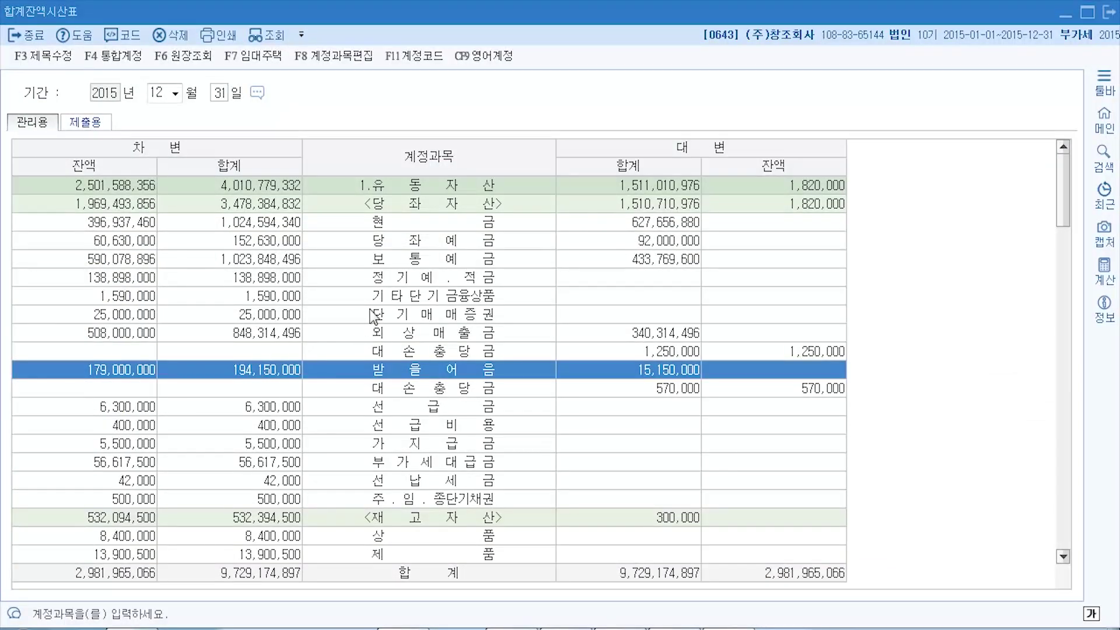
- Close 합계잔액시산표 and 결산자료입력 to return to the KcLep main menu
left_click(423, 355)
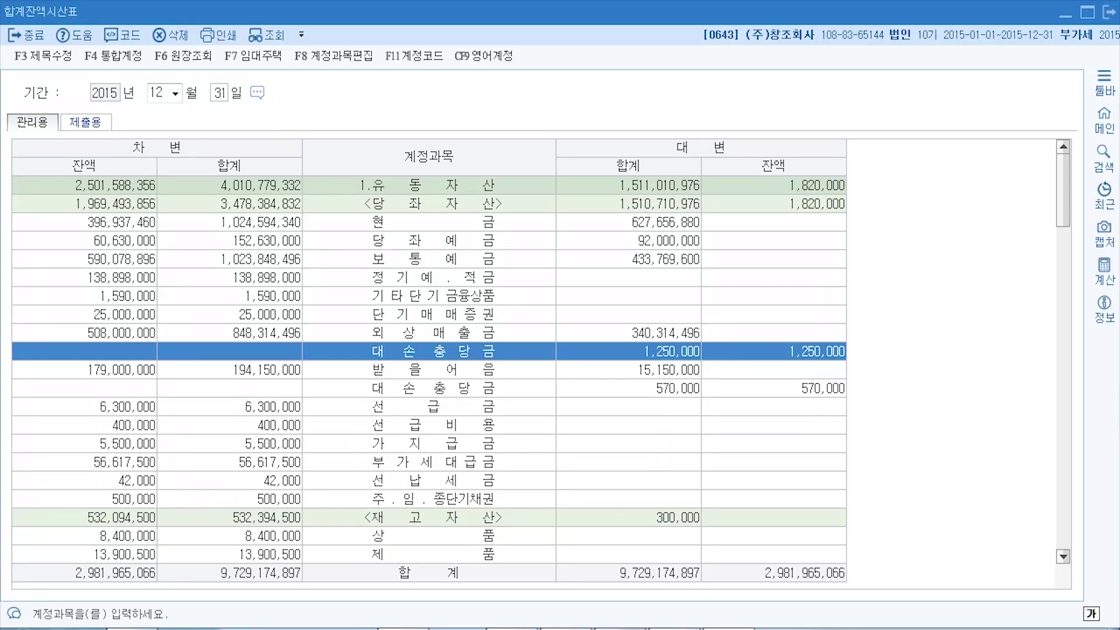
left_click(1109, 13)
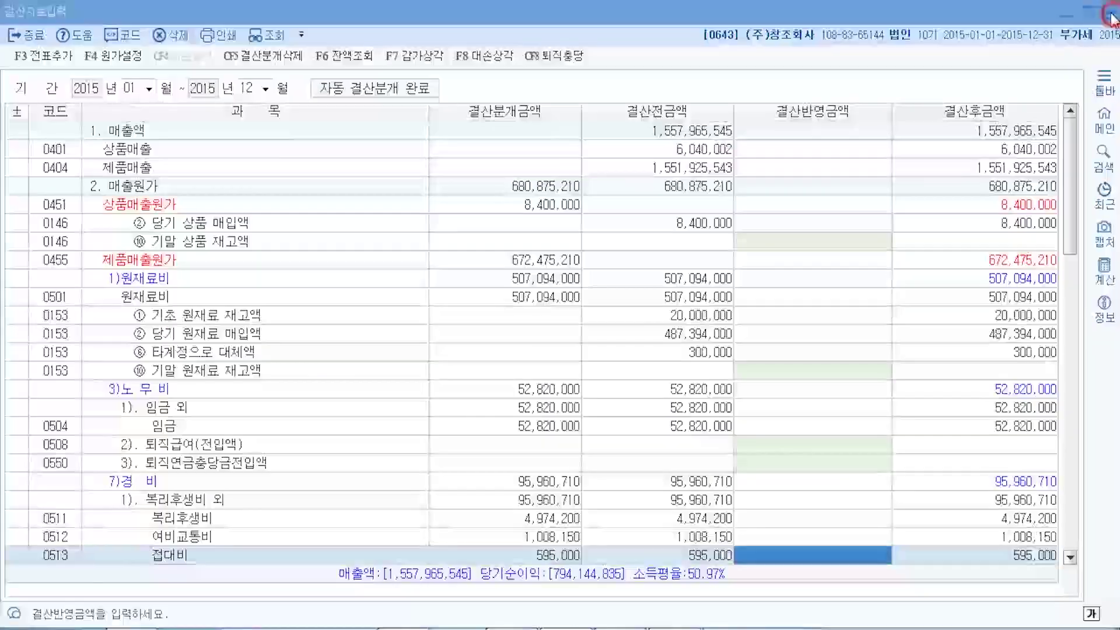
left_click(1111, 13)
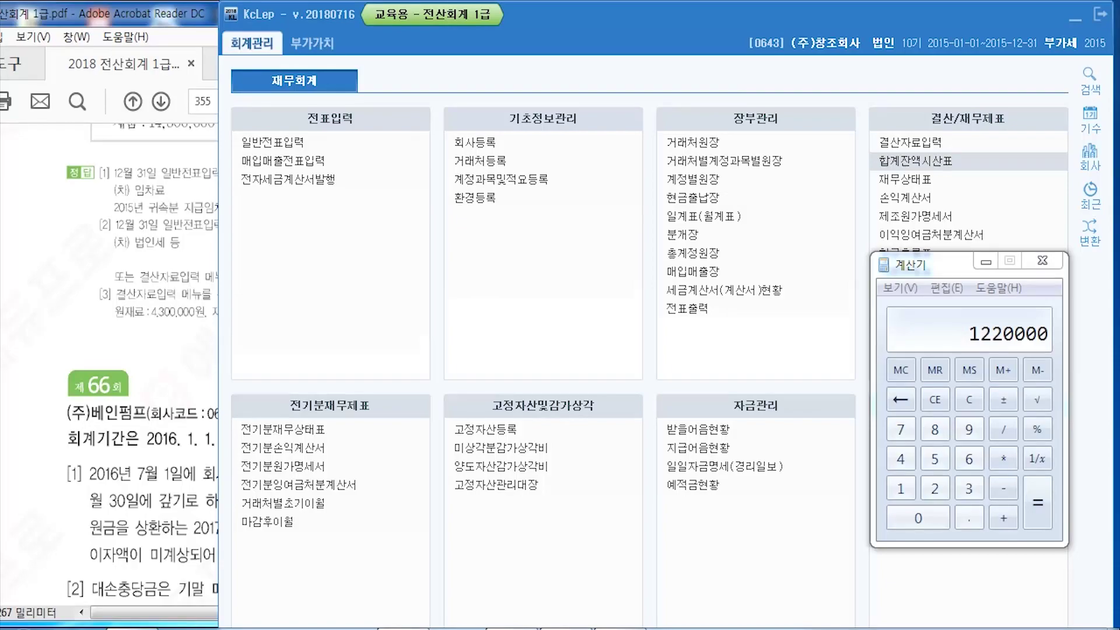
- Read the company details and questions [1] and [2] of set 65 in the Chrome PDF
key("alt+Tab")
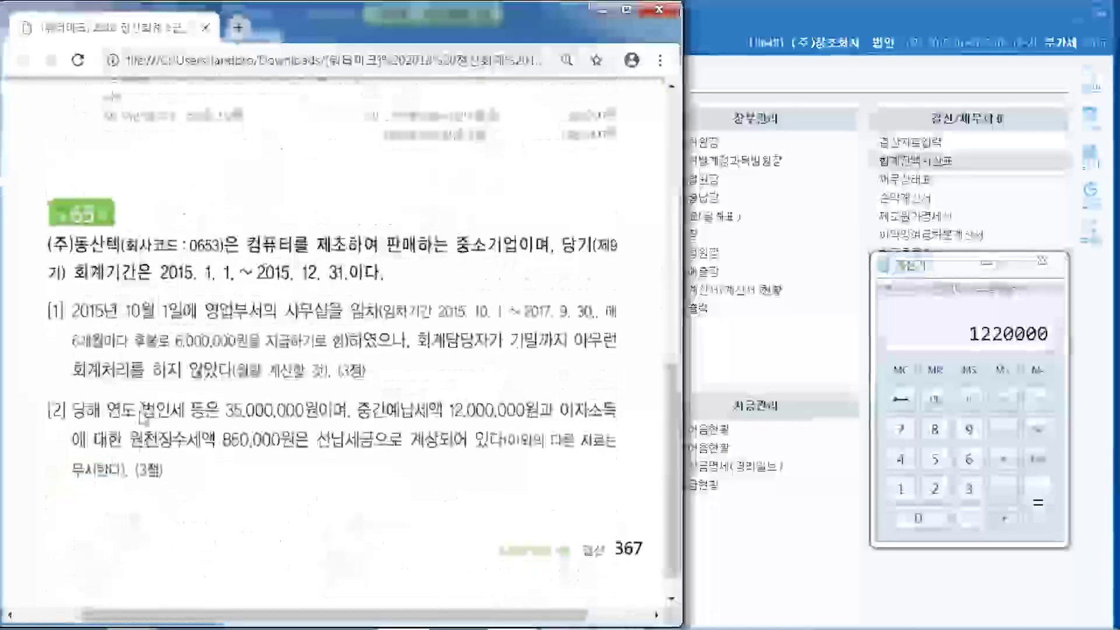
scroll(143, 415, "up", 1)
scroll(128, 350, "down", 2)
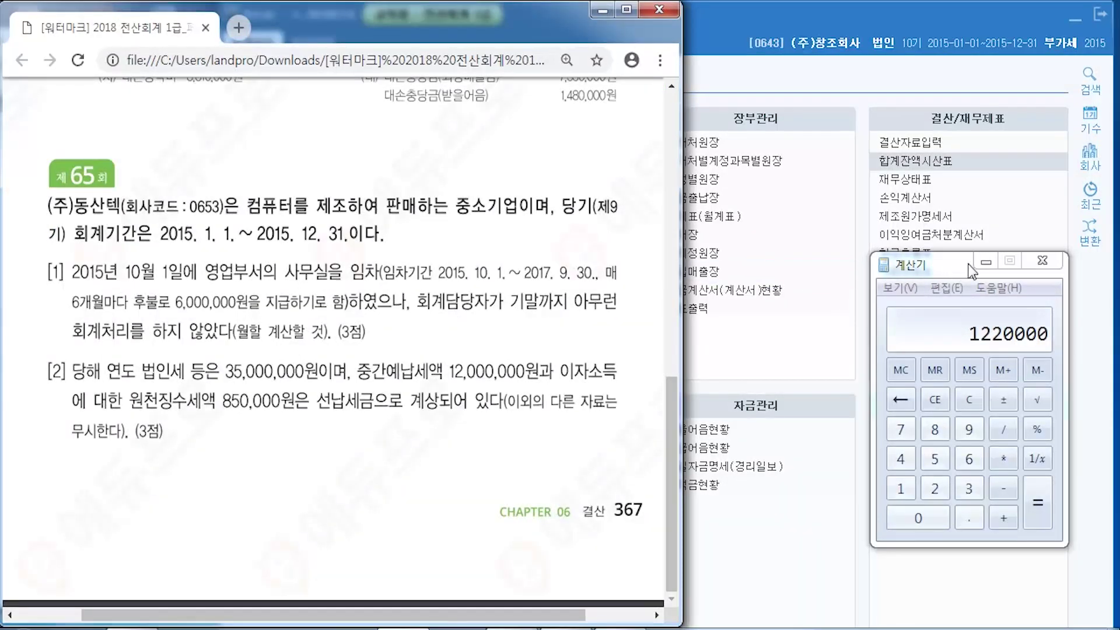
- Minimize the calculator and change the KcLep company to (주)동산텍 with code 0653
left_click(985, 262)
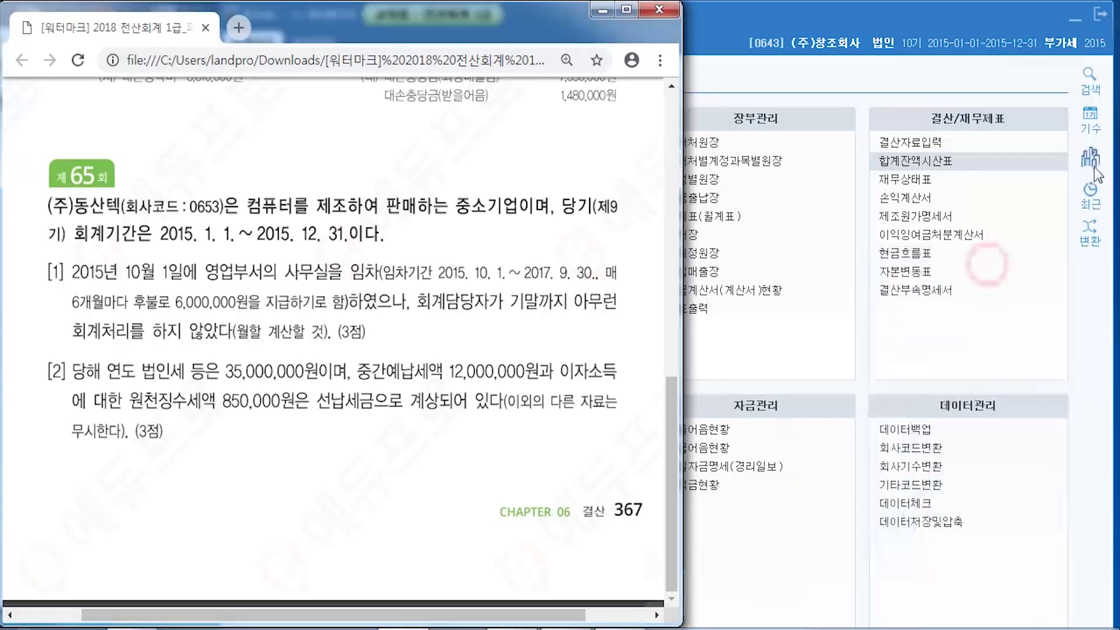
left_click(1090, 155)
type("0653")
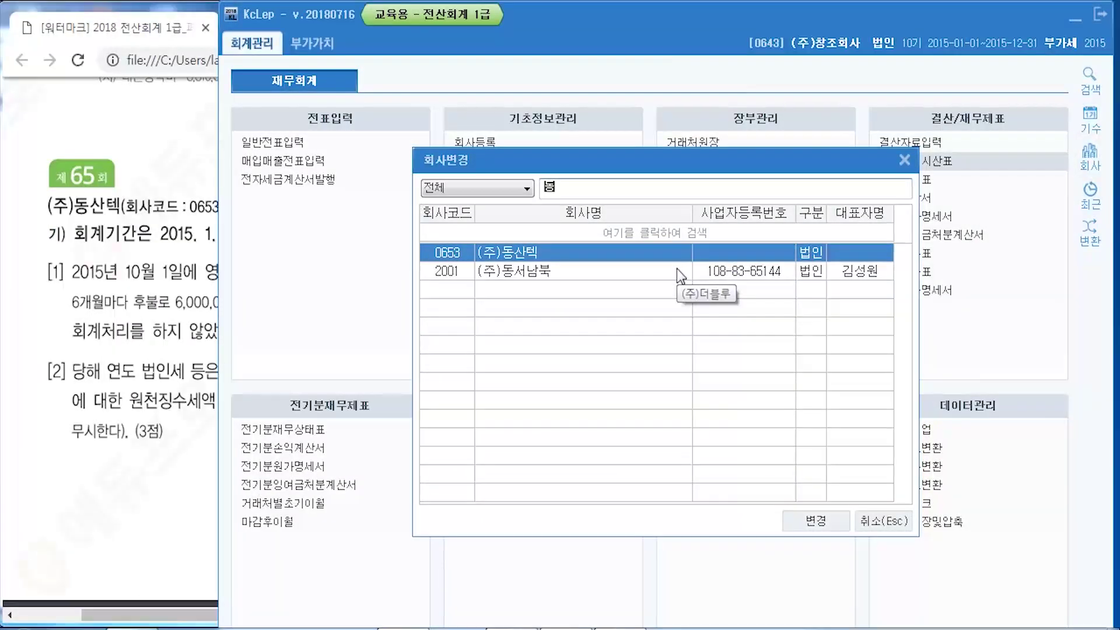
key("Return")
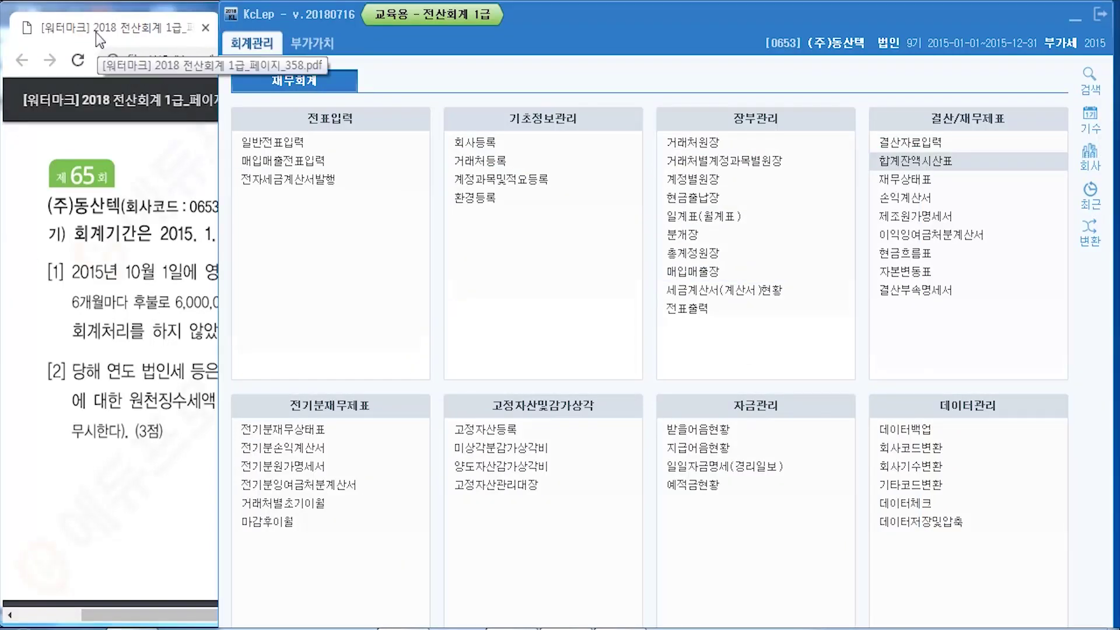
- Reread question [1] of set 65 in the Chrome PDF, and open 일반전표입력 in KcLep for December 31, 2015
left_click(96, 33)
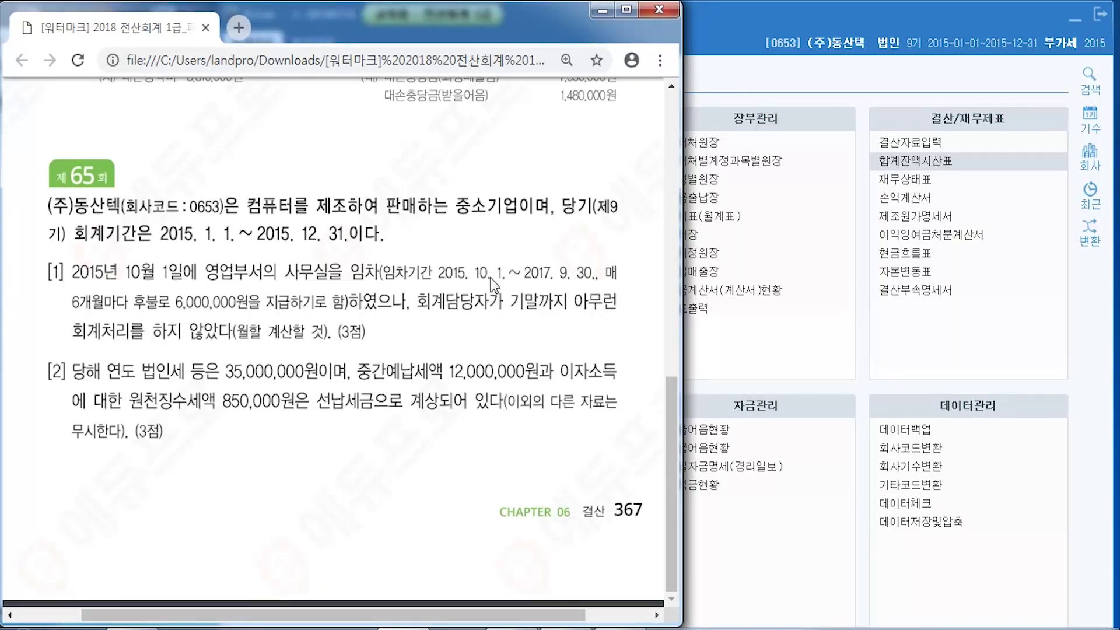
left_click(705, 16)
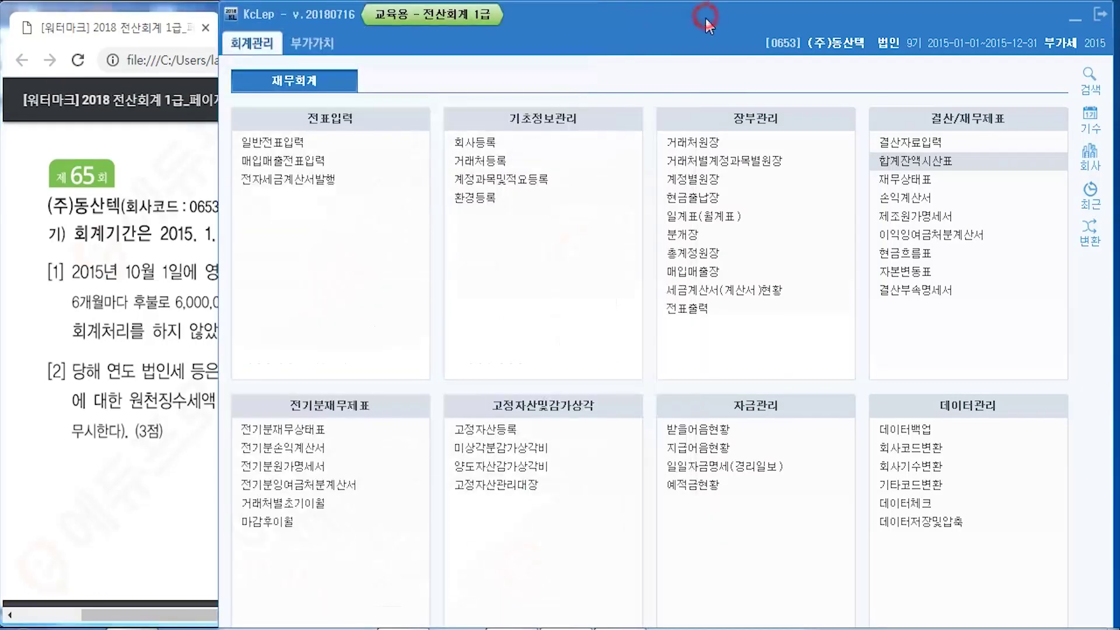
left_click(324, 141)
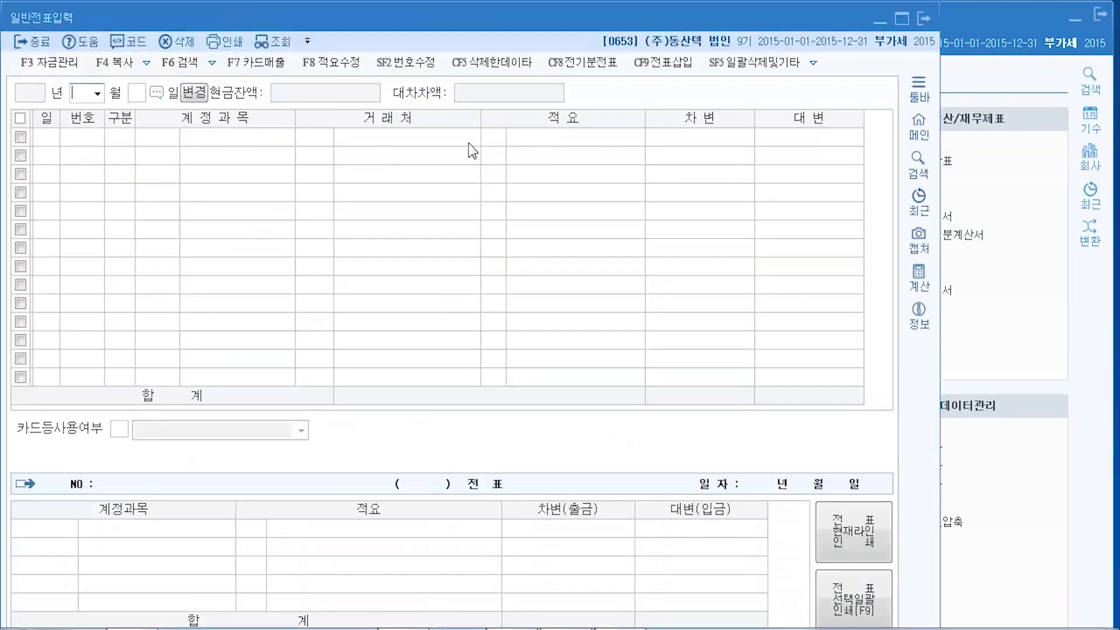
left_click(902, 19)
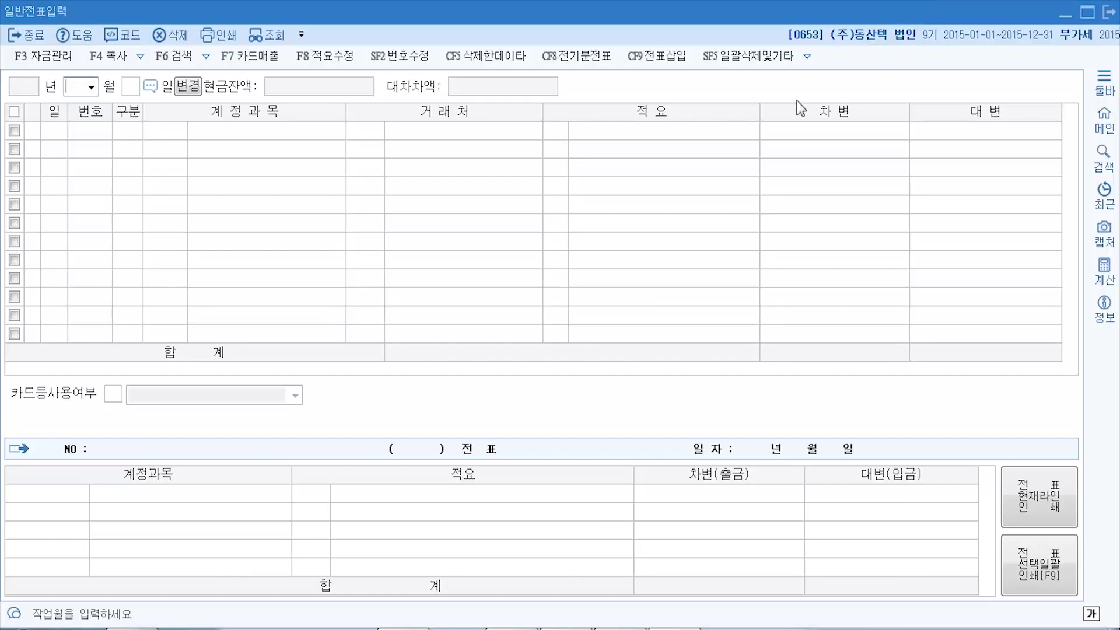
type("12")
key("Return")
type("31")
key("Return")
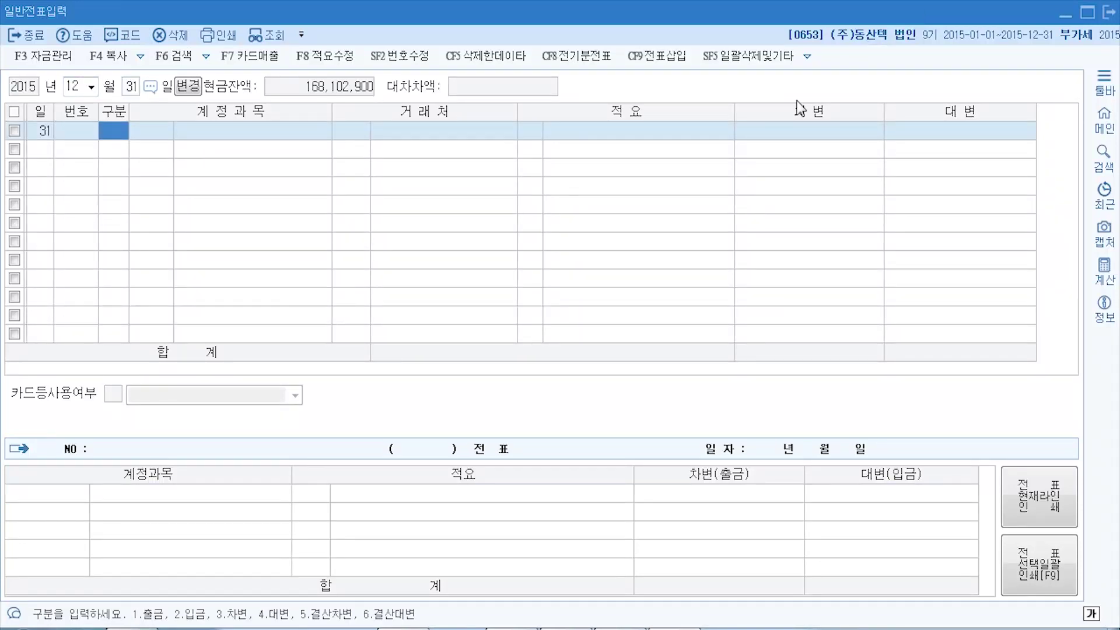
- Start a 차변 line on the 31st and search the account codes for 임차료, consulting the PDF question
type("3")
key("Return")
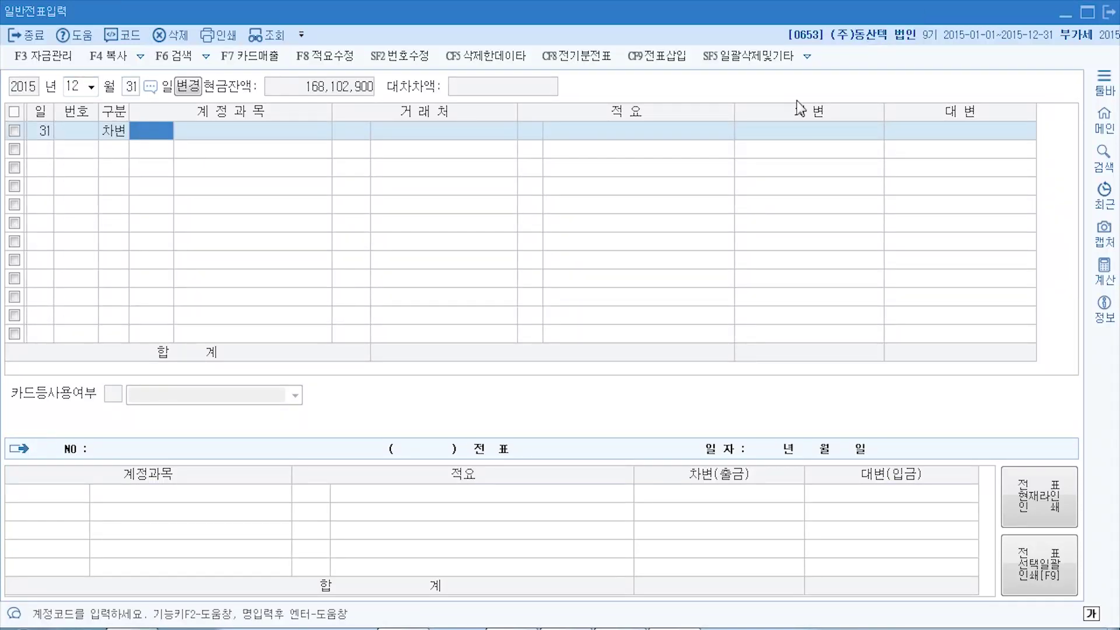
key("F2")
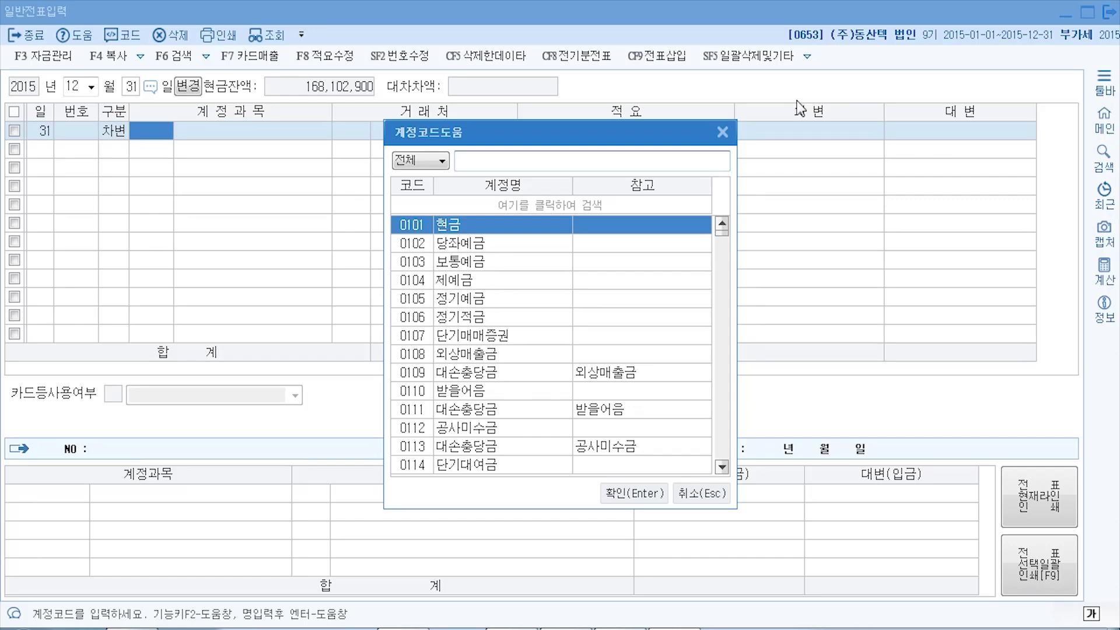
scroll(682, 443, "down", 1)
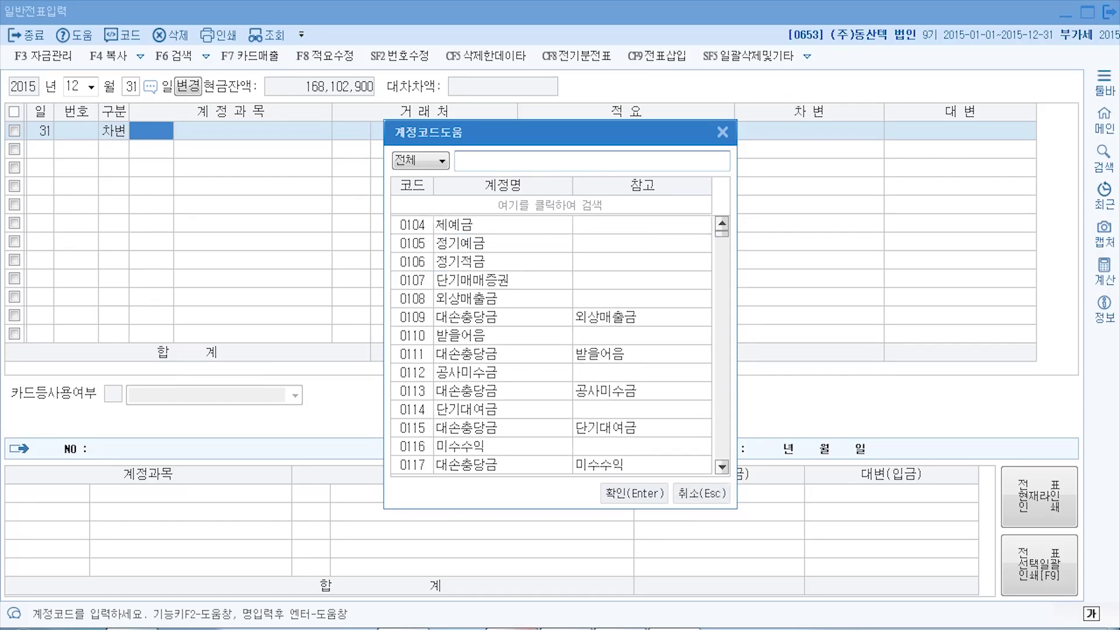
left_click(625, 624)
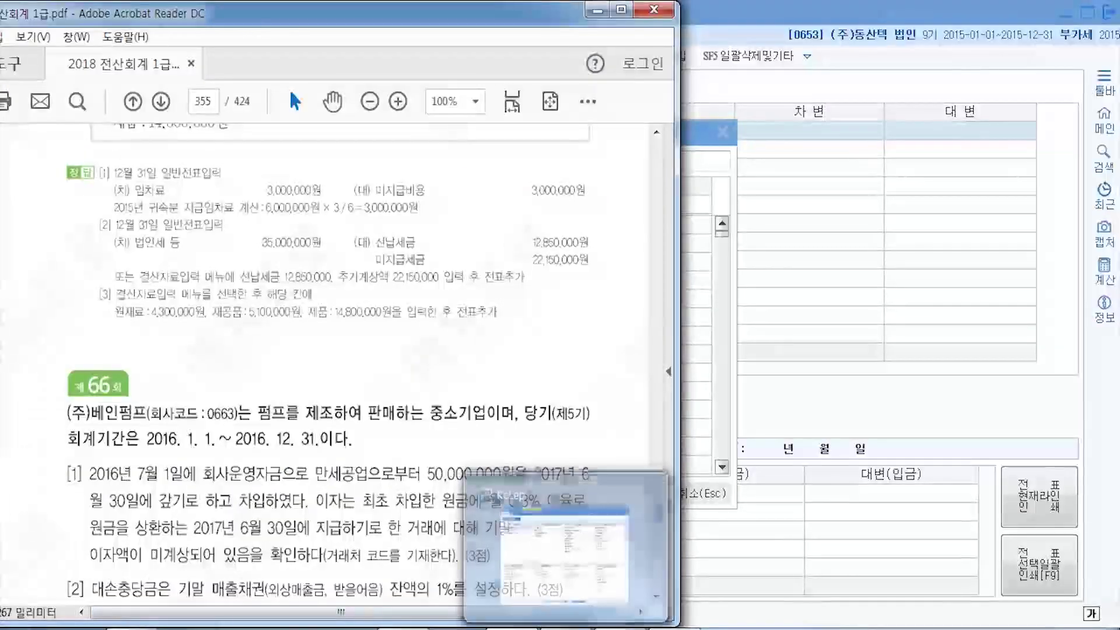
left_click(589, 584)
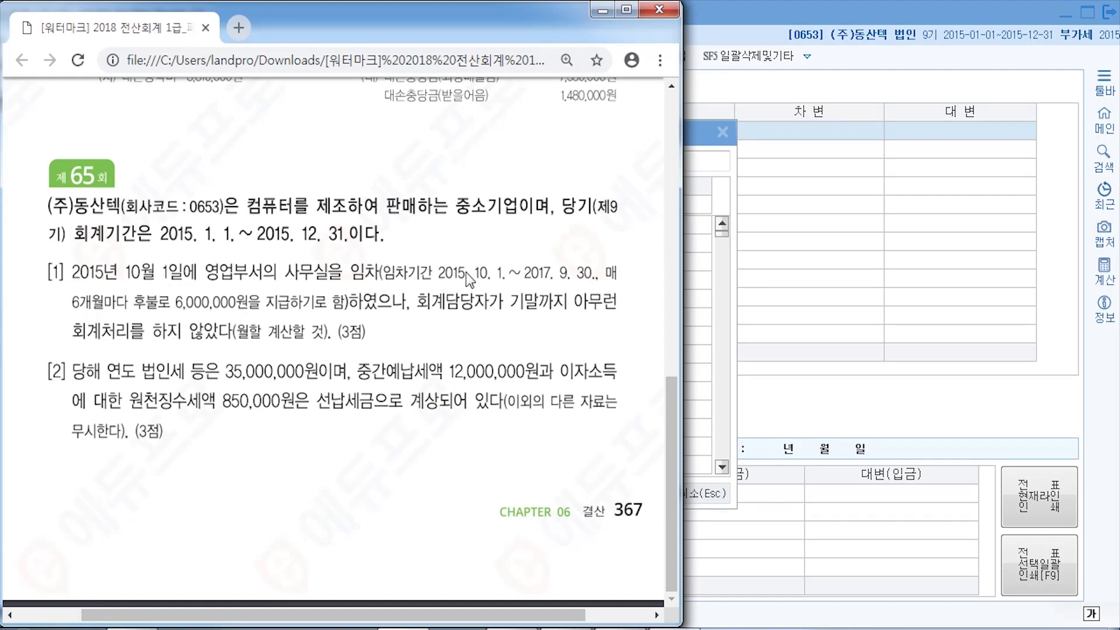
left_click(692, 135)
type("임")
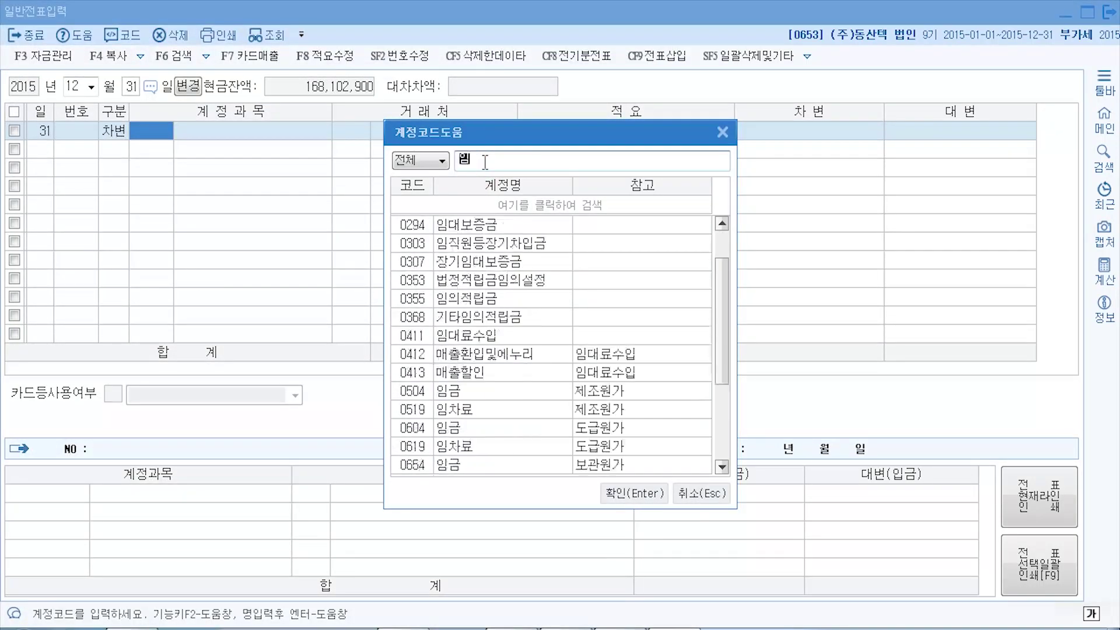
type("차료")
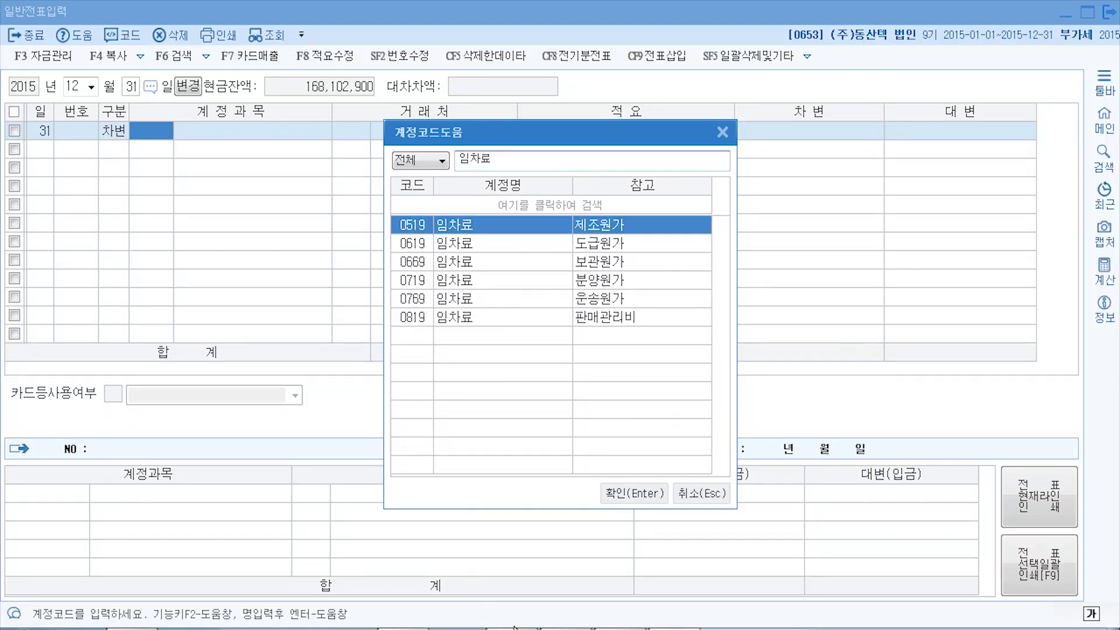
- Recheck question [1], assign 0819 임차료 (판매관리비) to the debit line and enter 3,000,000 as its amount
key("alt+Tab")
key("alt+Tab")
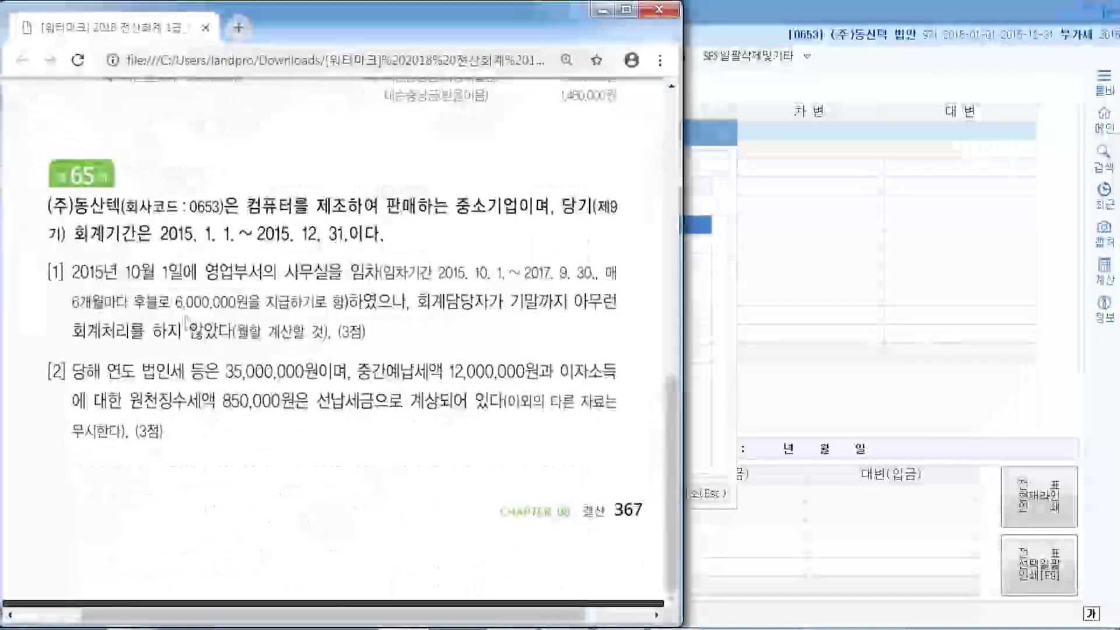
left_click(721, 297)
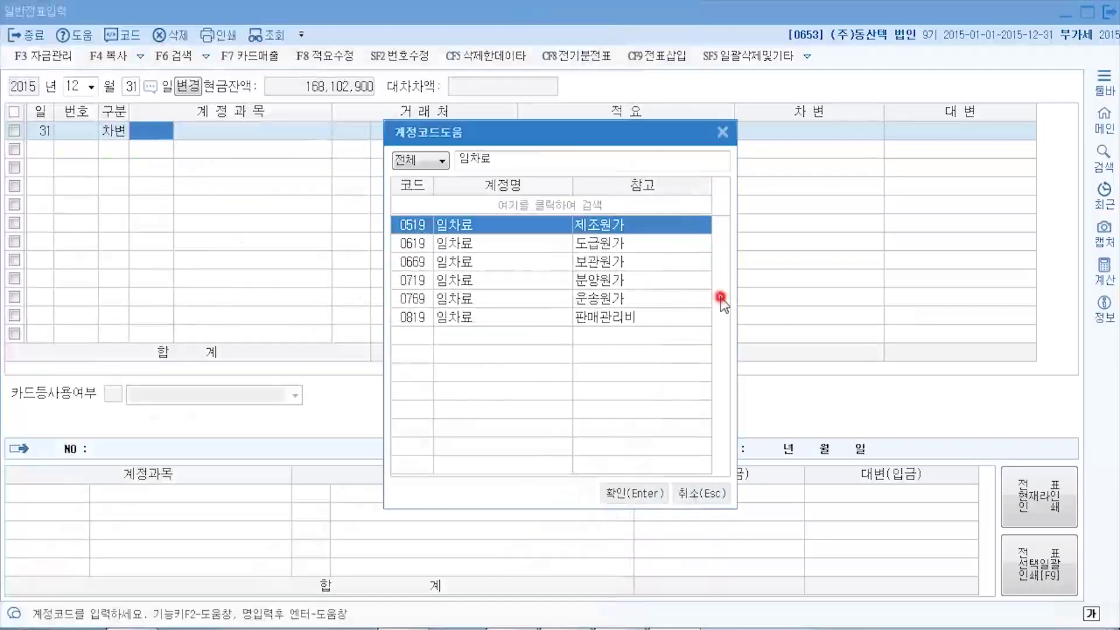
left_click(491, 318)
left_click(635, 493)
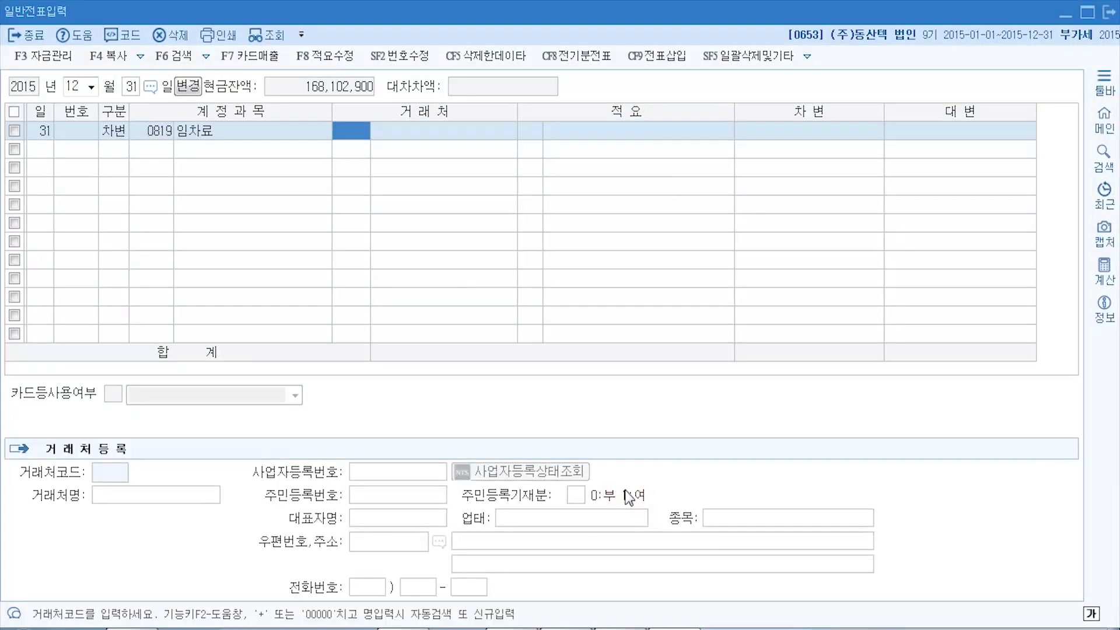
key("Return")
key("Return")
type("3000000")
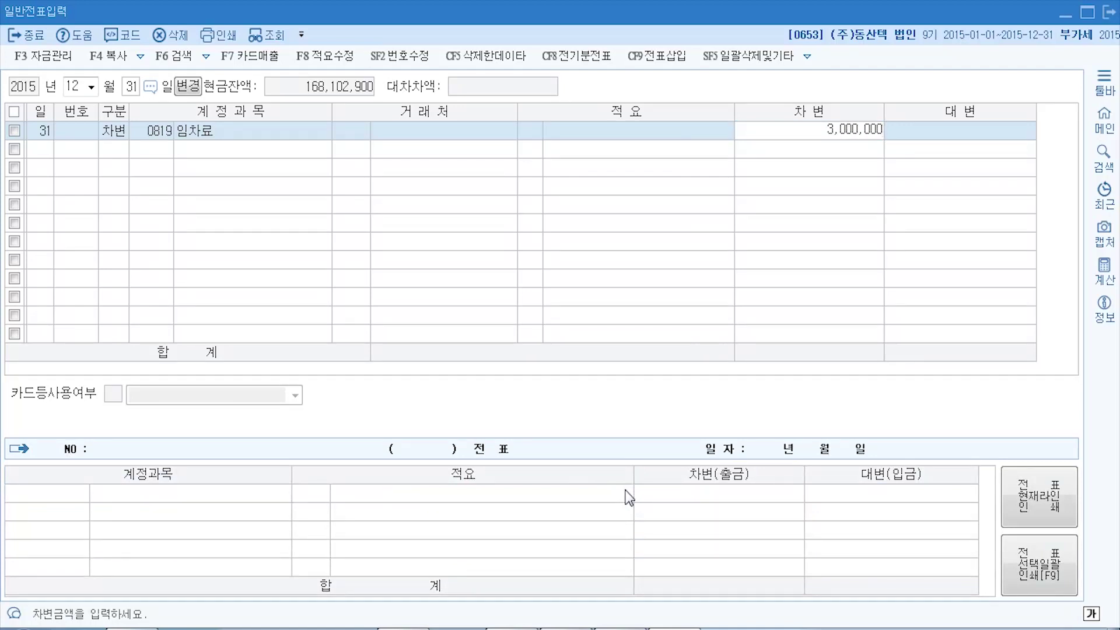
key("Return")
- Add the matching 대변 line with account 0262 미지급비용 for 3,000,000
type("4")
key("Return")
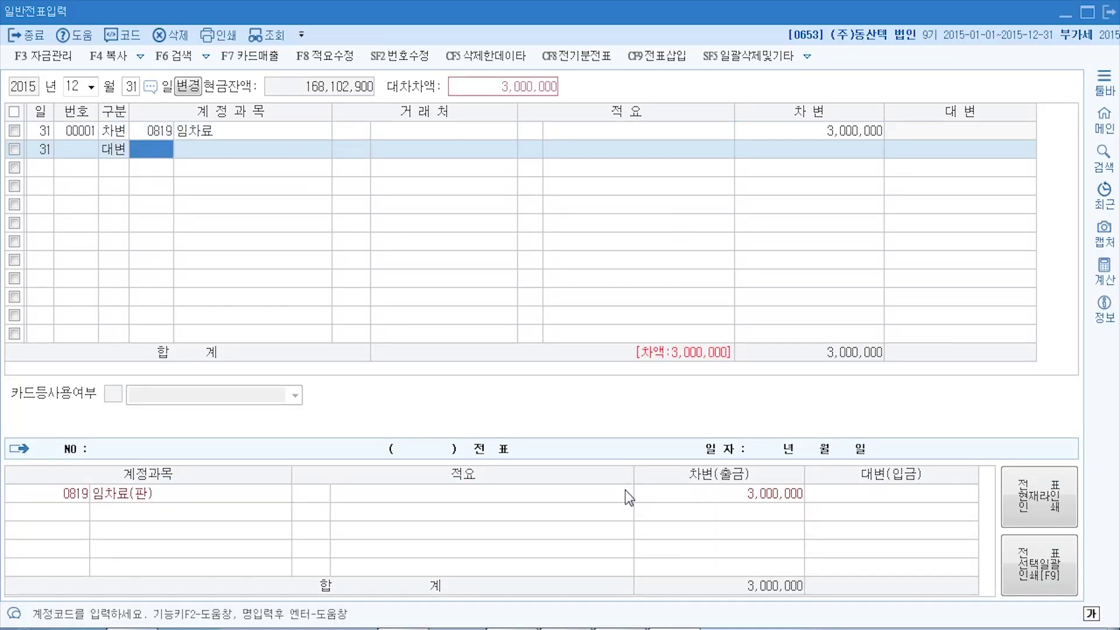
key("F2")
type("미")
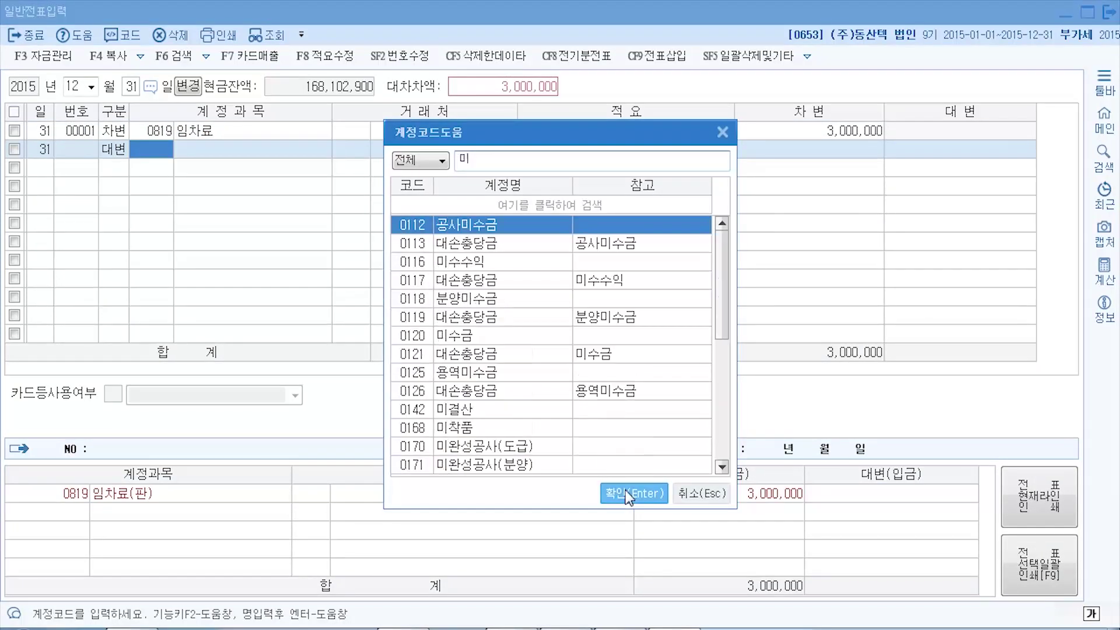
type("지급비")
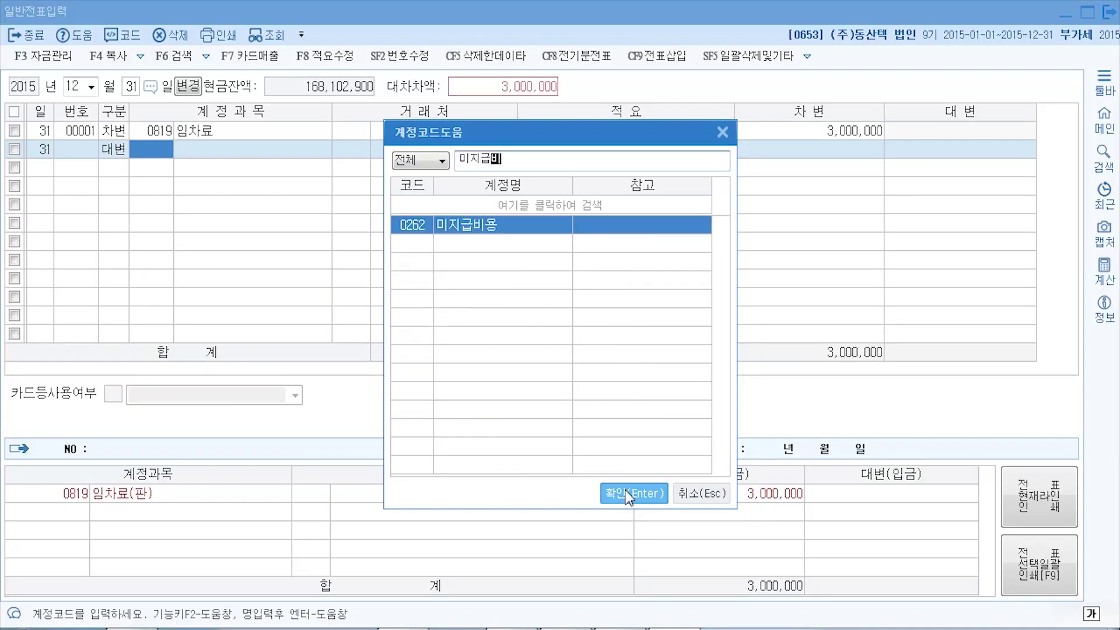
key("Return")
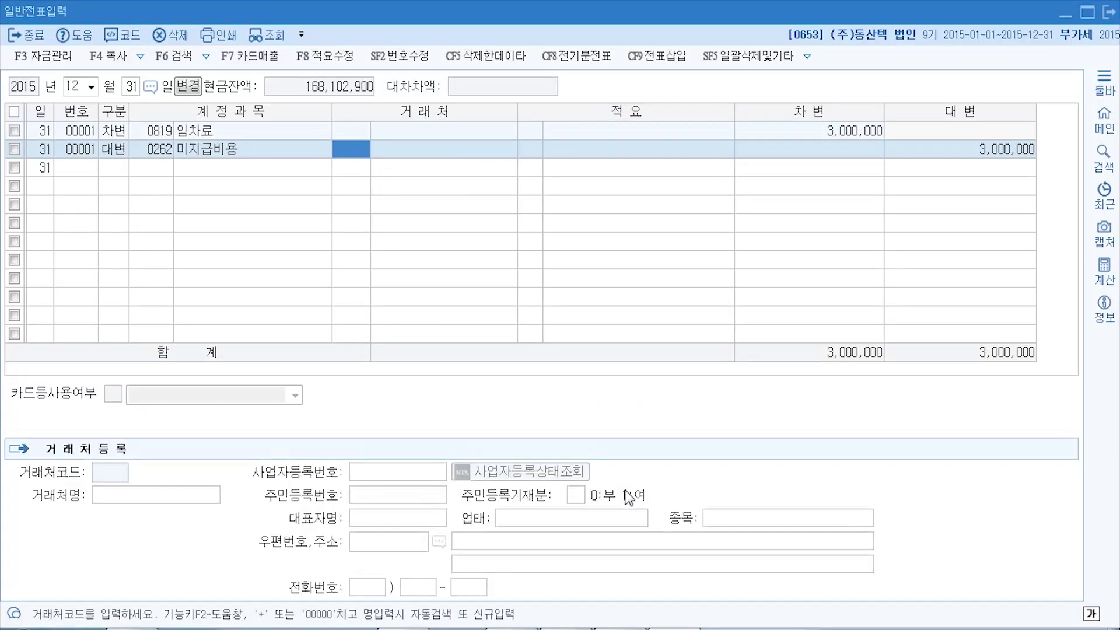
left_click(947, 155)
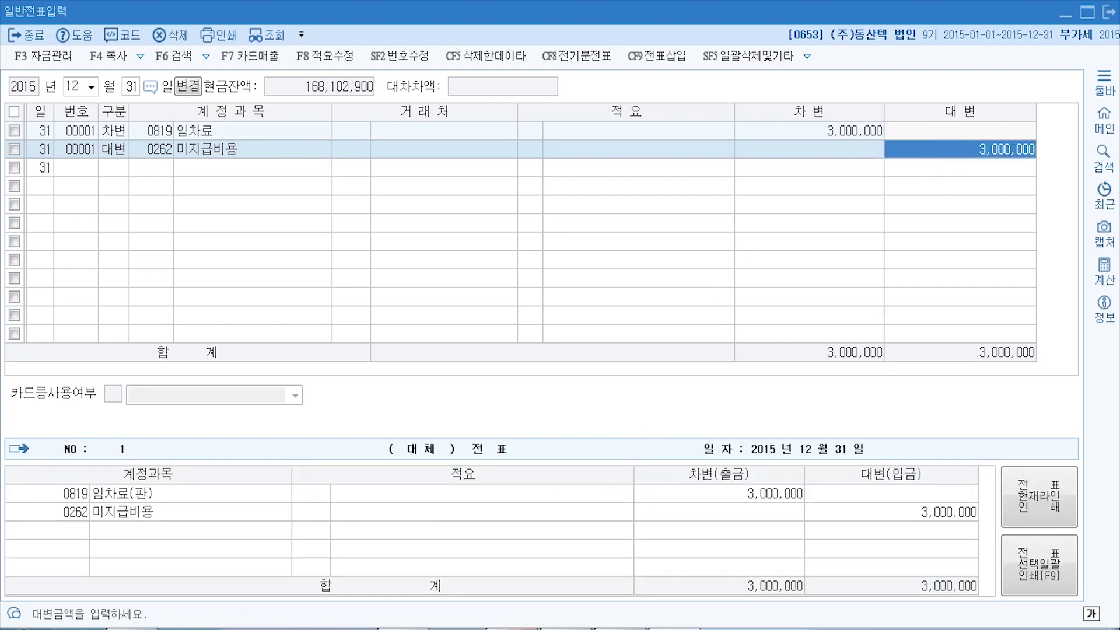
- Read question [2] in the PDF, and switch KcLep from 일반전표입력 to 결산자료입력 for January to December 2015
mouse_move(559, 628)
left_click(361, 628)
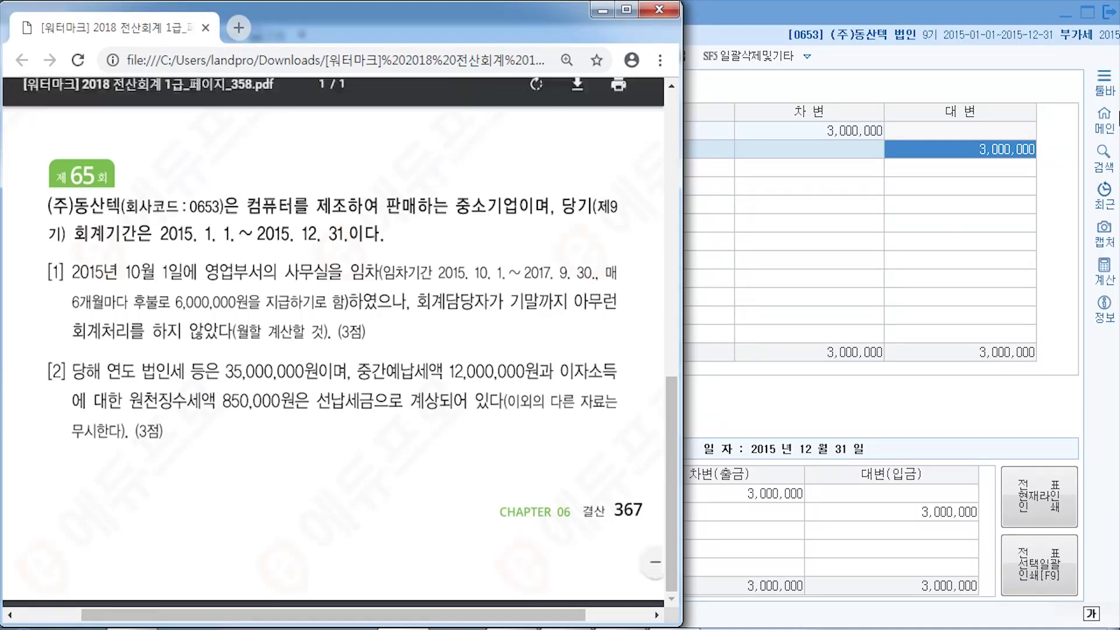
left_click(1109, 13)
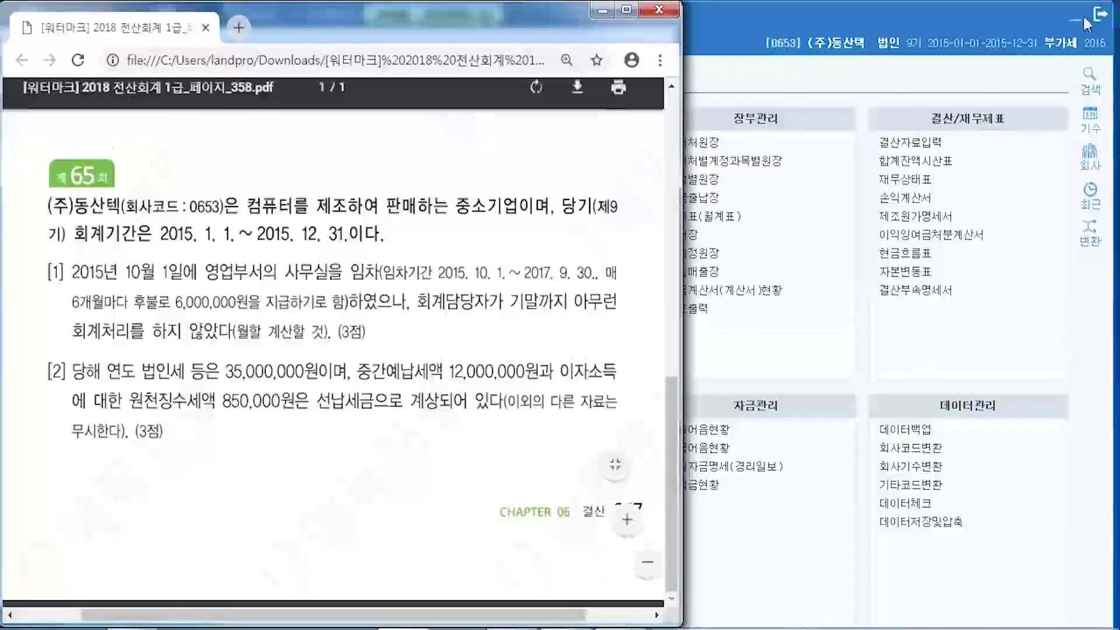
left_click(950, 145)
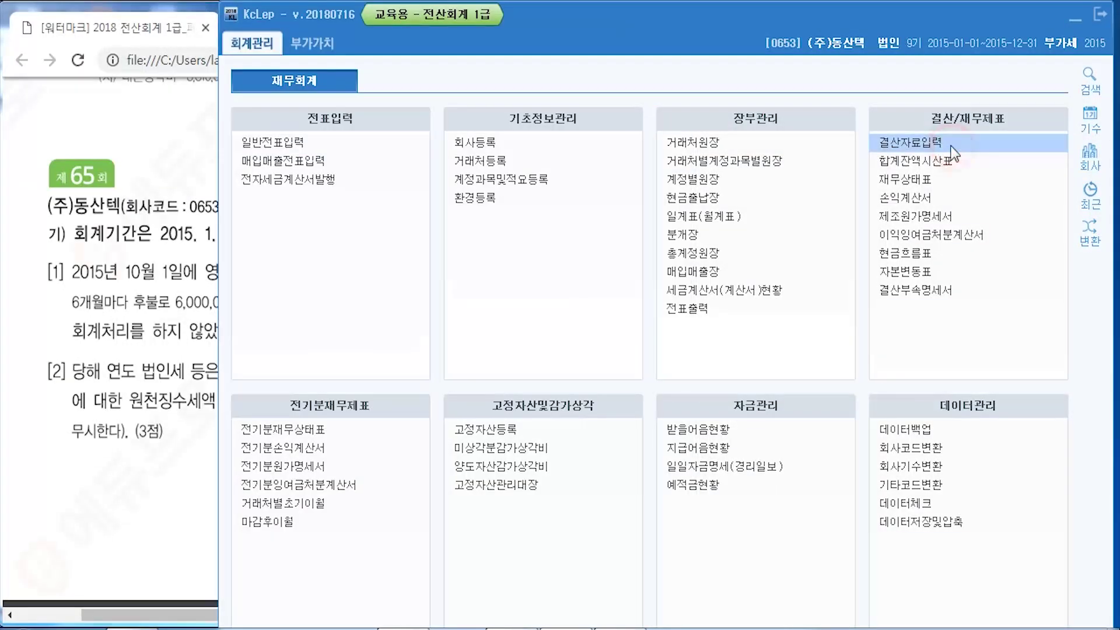
left_click(900, 22)
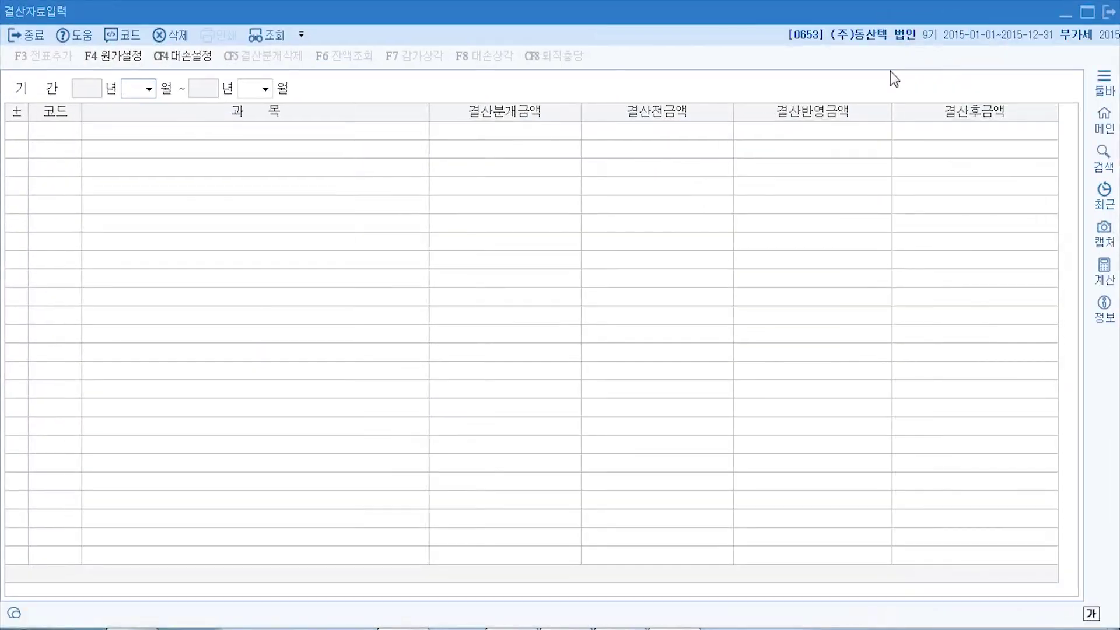
- Locate the 법인세등 section and examine its 선납세금 and 추가계상액 rows
scroll(822, 402, "down", 7)
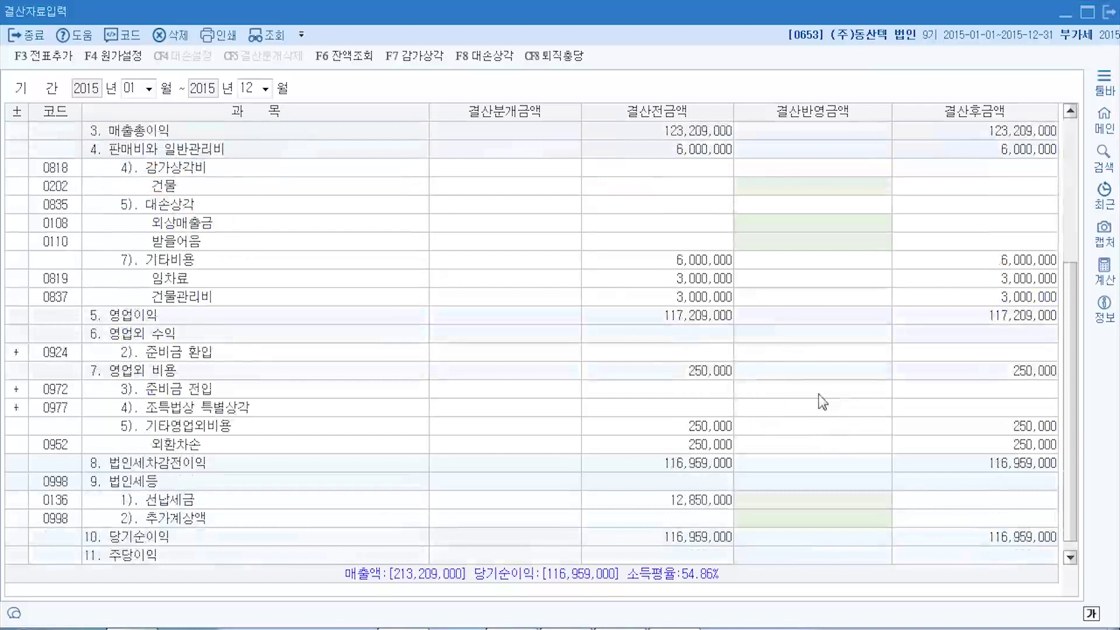
scroll(822, 403, "down", 1)
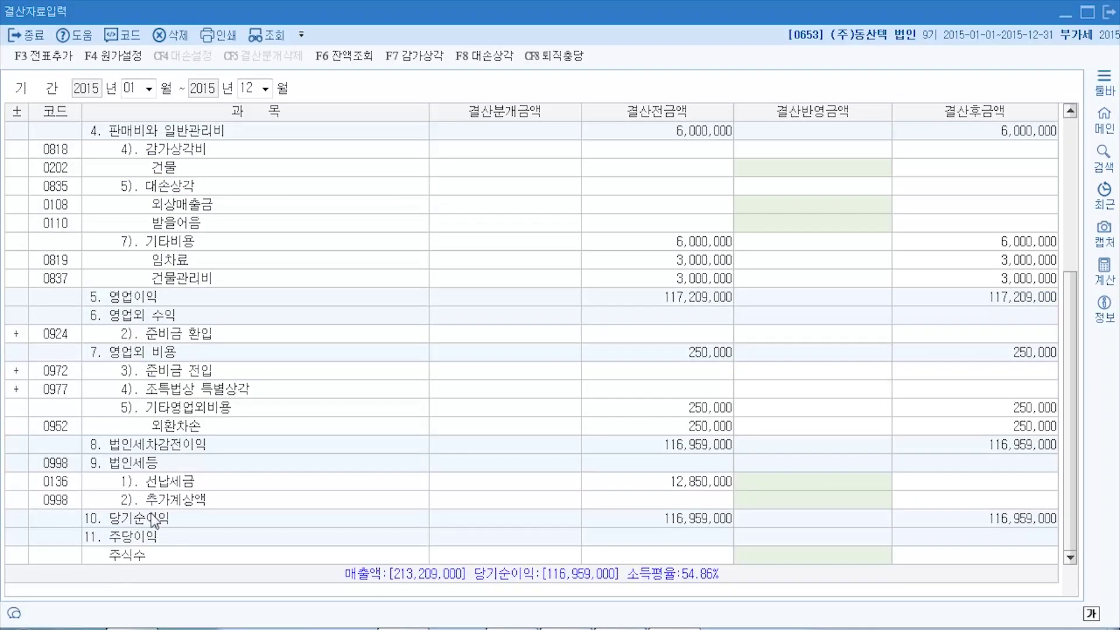
left_click(161, 465)
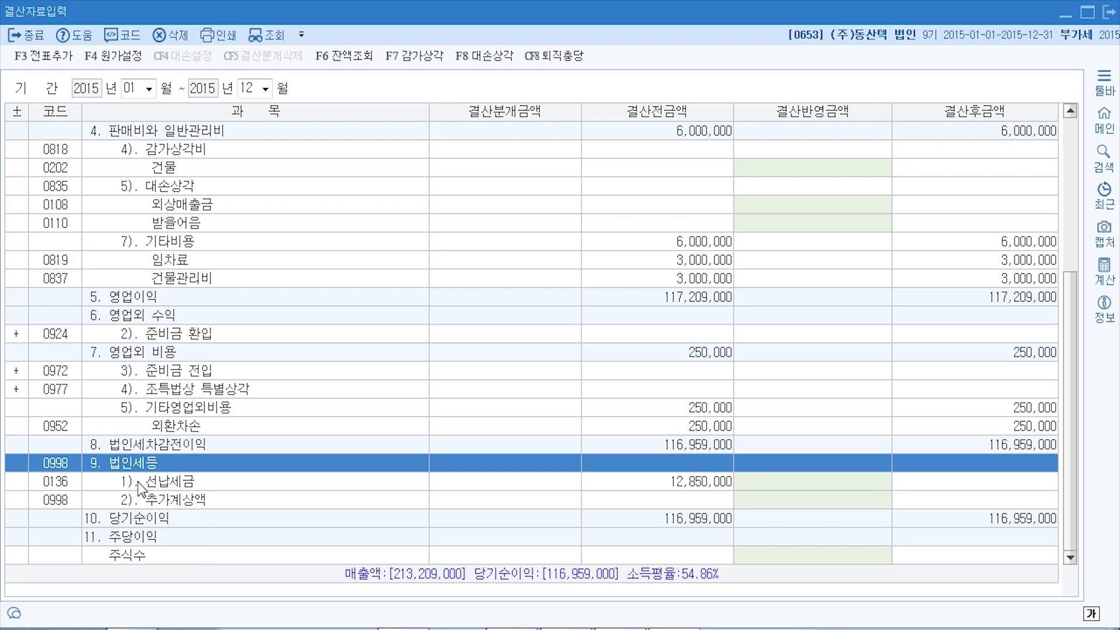
left_click(157, 499)
left_click(155, 484)
left_click(159, 498)
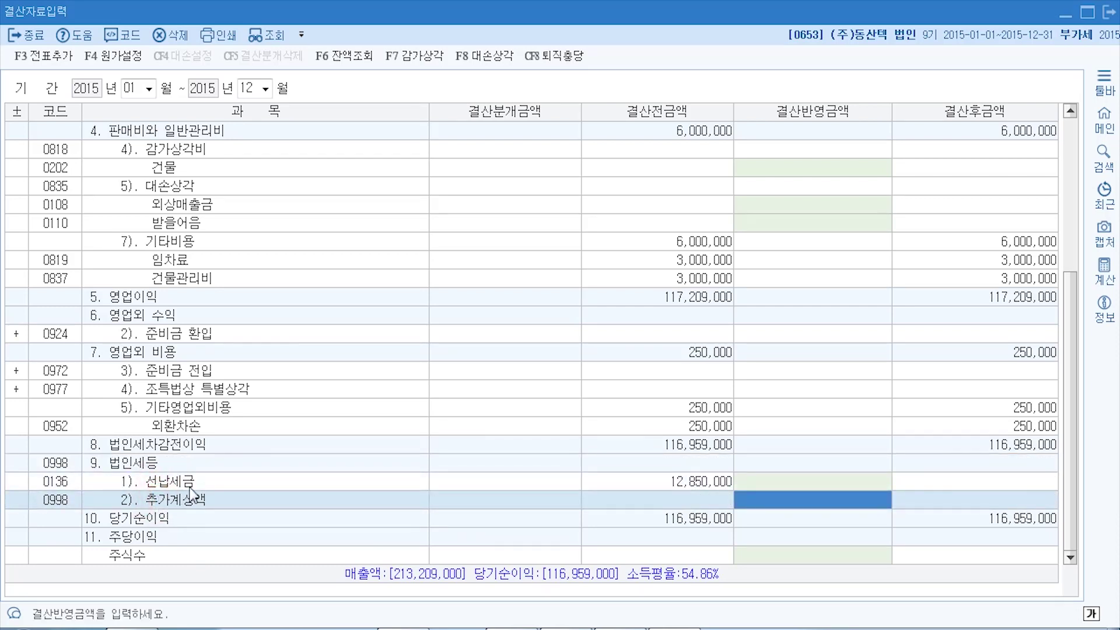
key("Up")
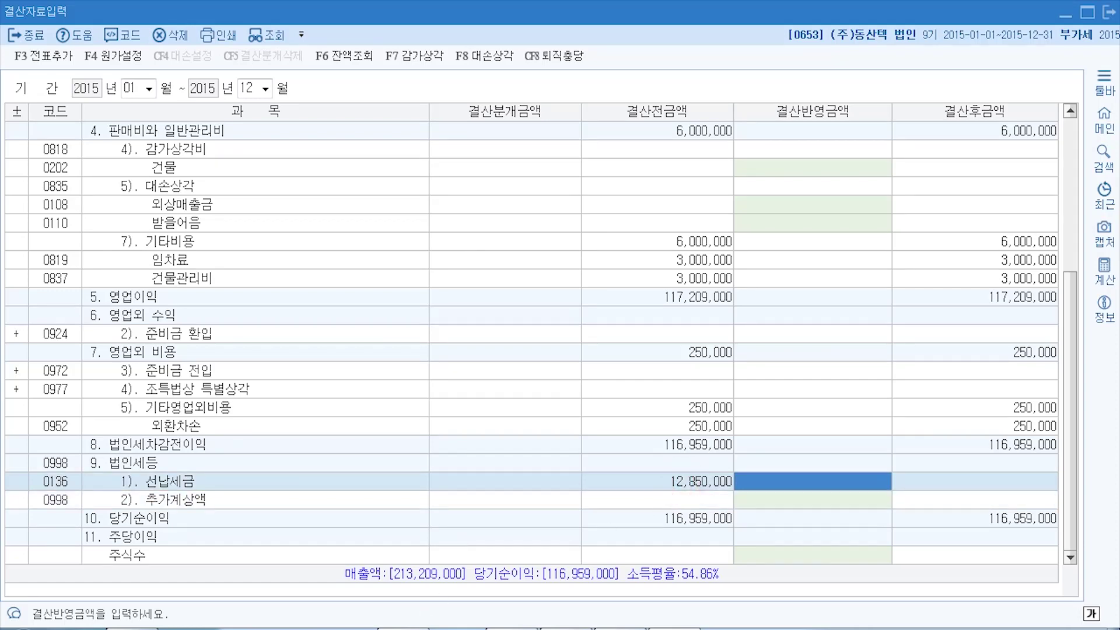
- Recheck question [2] in the PDF, and enter 12,850,000 as the 결산반영금액 of 선납세금 in KcLep
mouse_move(577, 629)
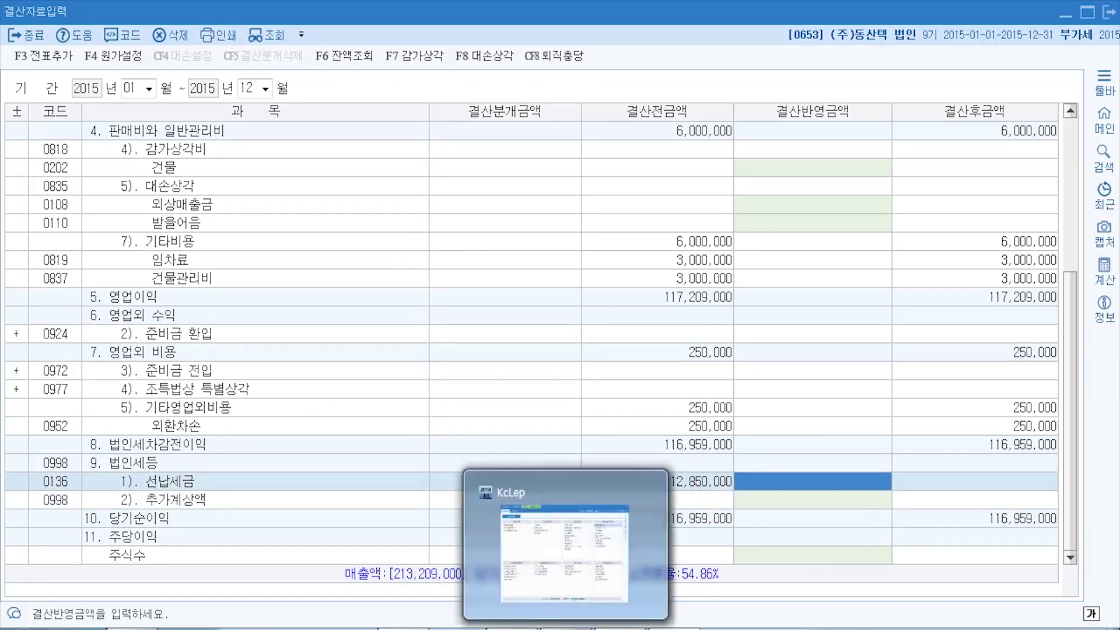
left_click(393, 627)
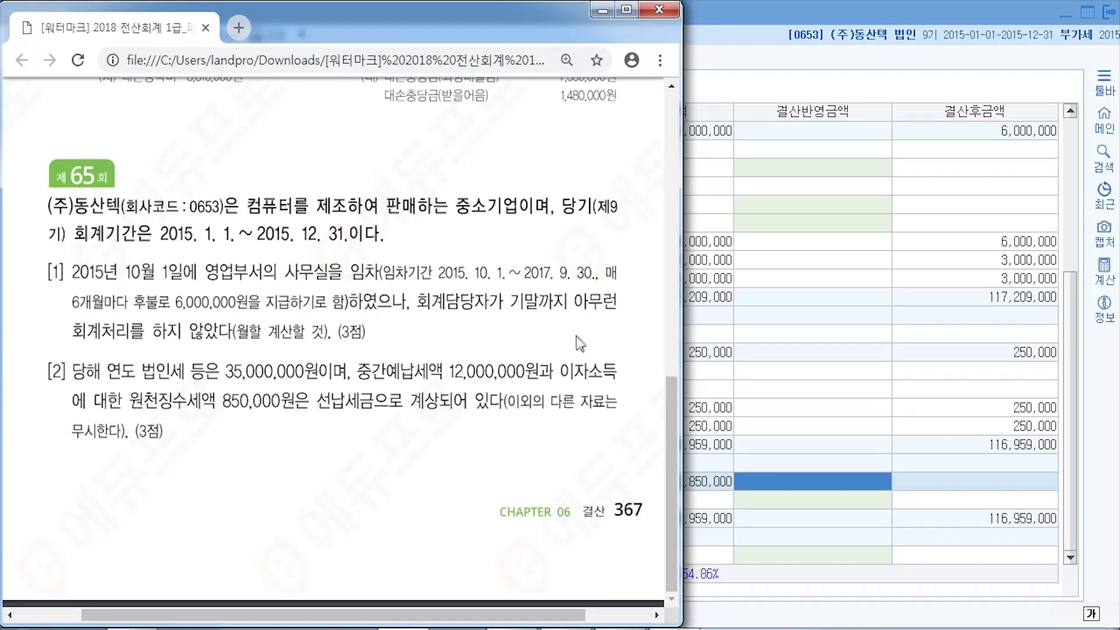
left_click(725, 7)
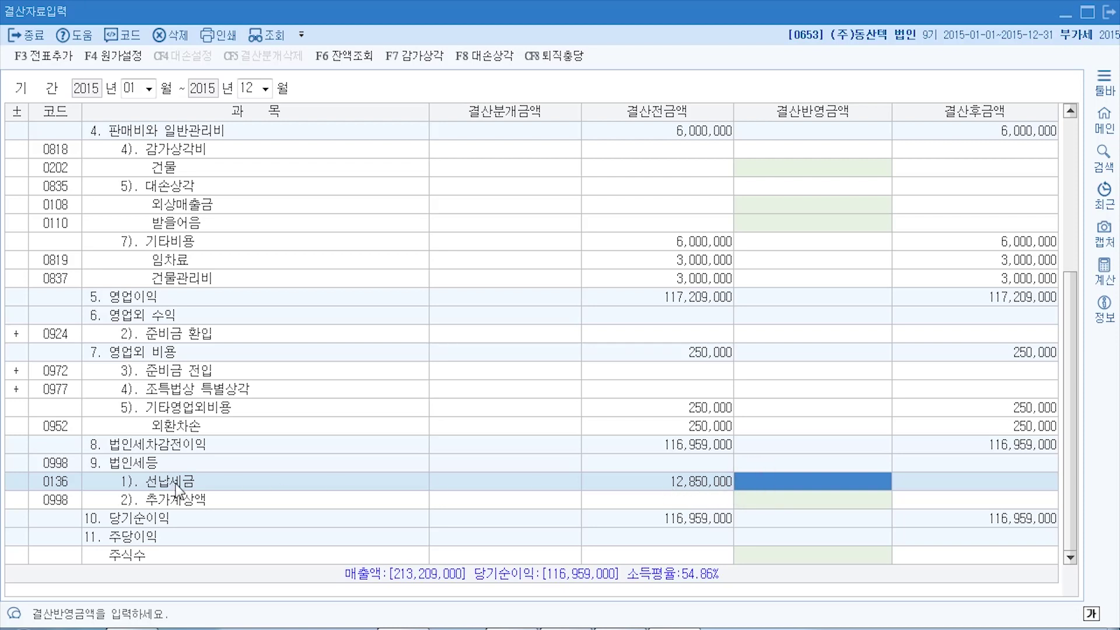
left_click(762, 480)
left_click(772, 501)
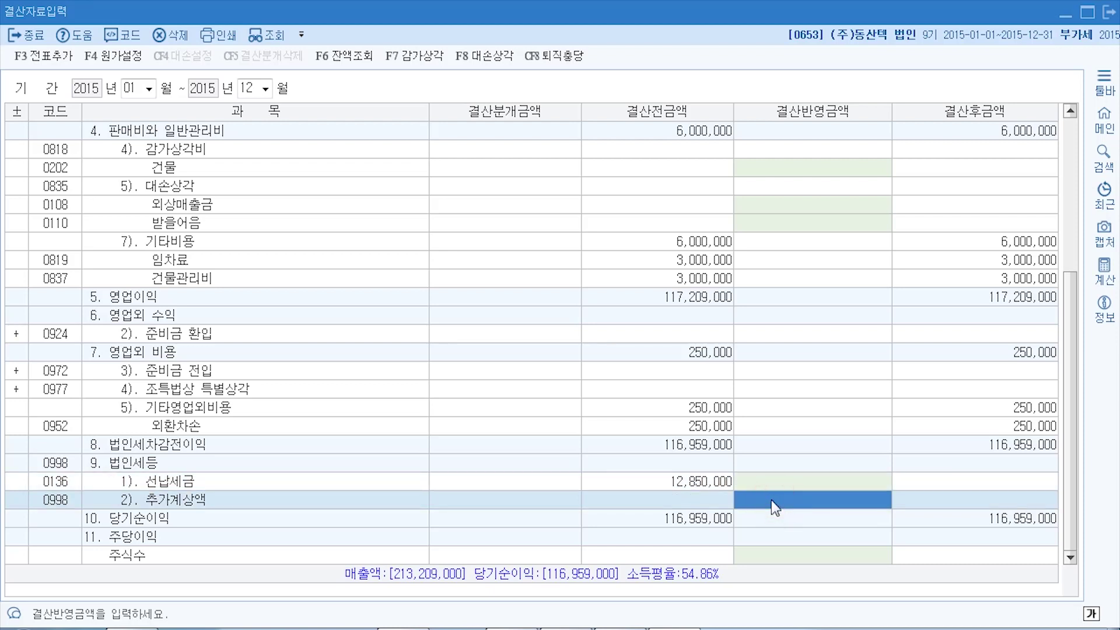
left_click(708, 484)
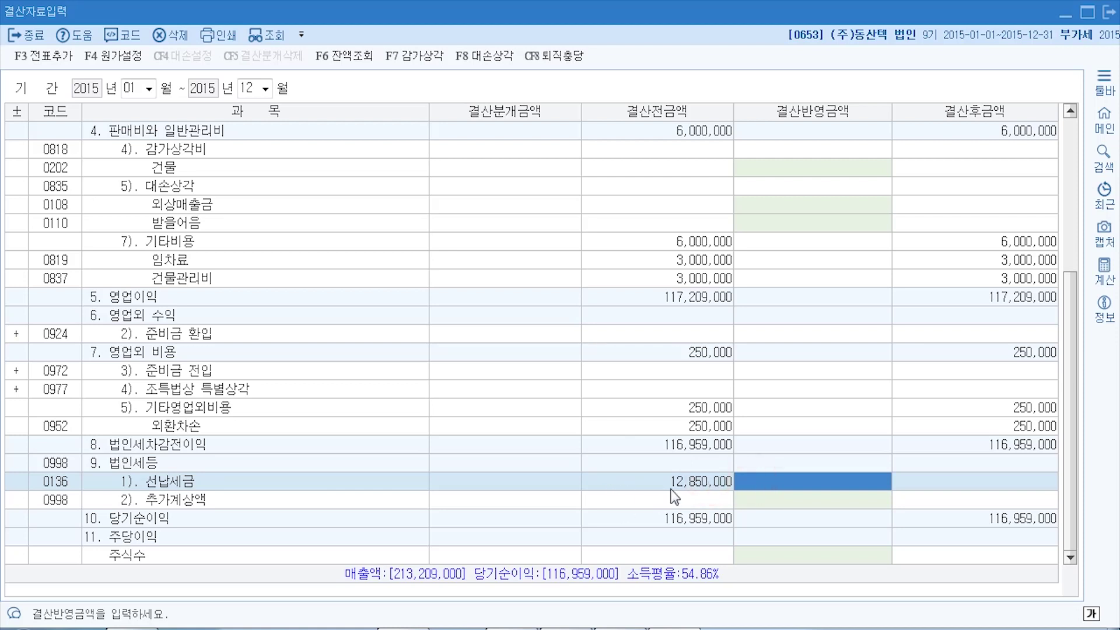
type("12")
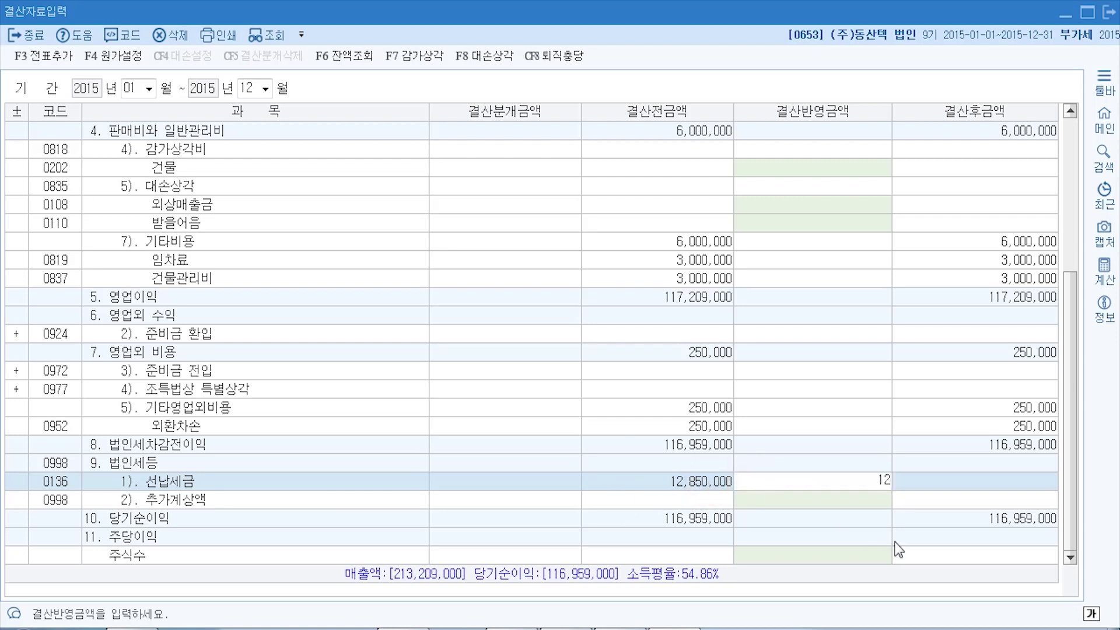
type(",850,000")
key("Return")
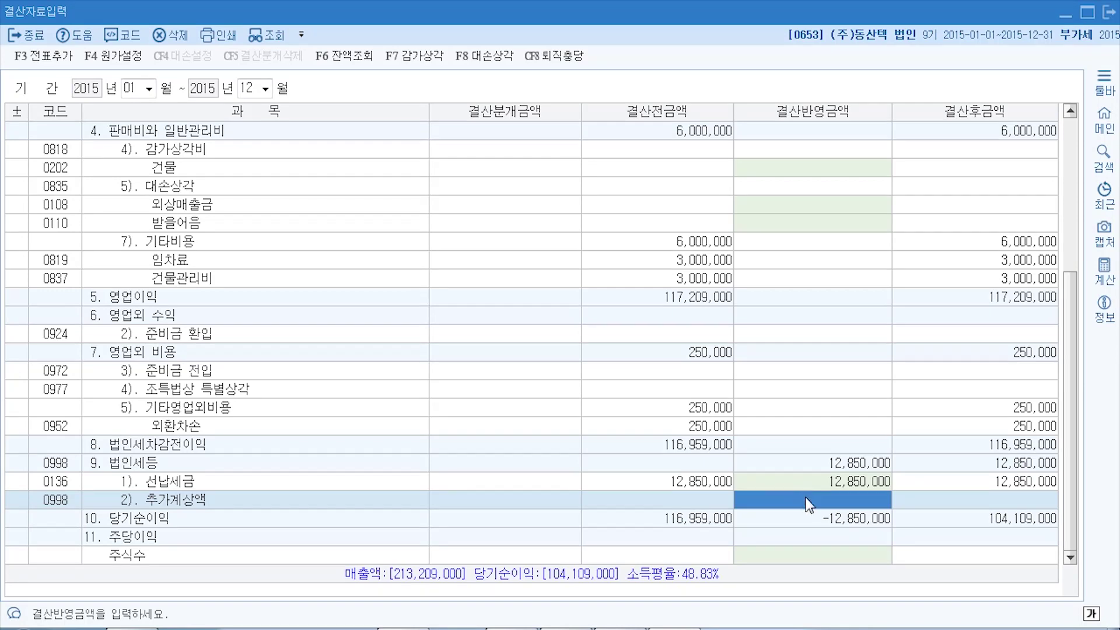
- Consult question [2] in the PDF, and subtract 12850000 from 35000000 in the 계산기 calculator
key("alt+Tab")
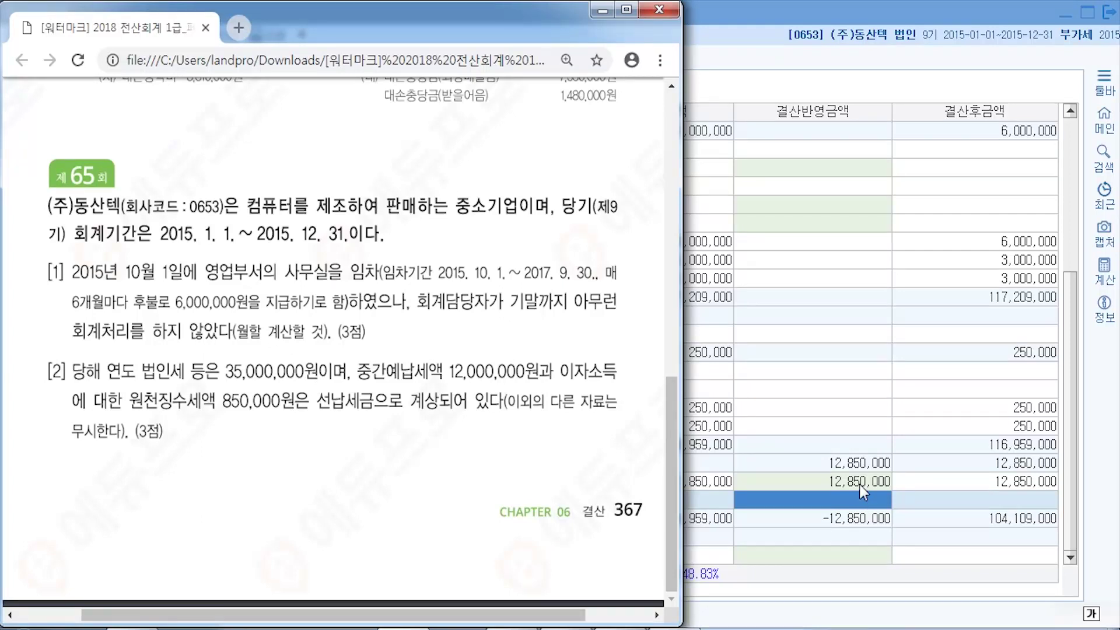
key("alt+Tab")
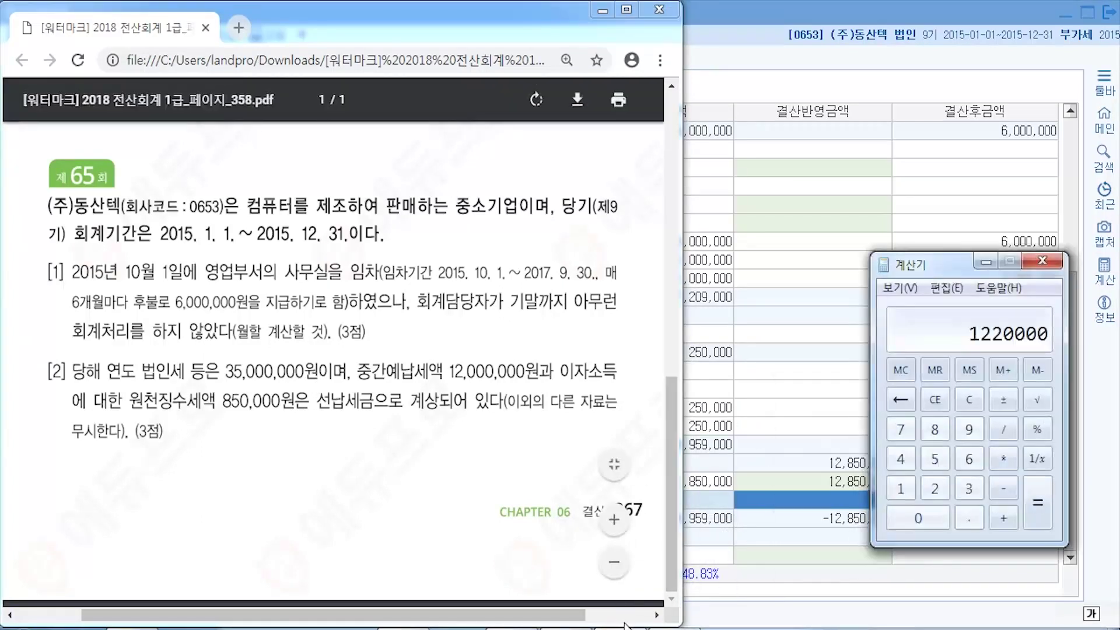
left_click(936, 400)
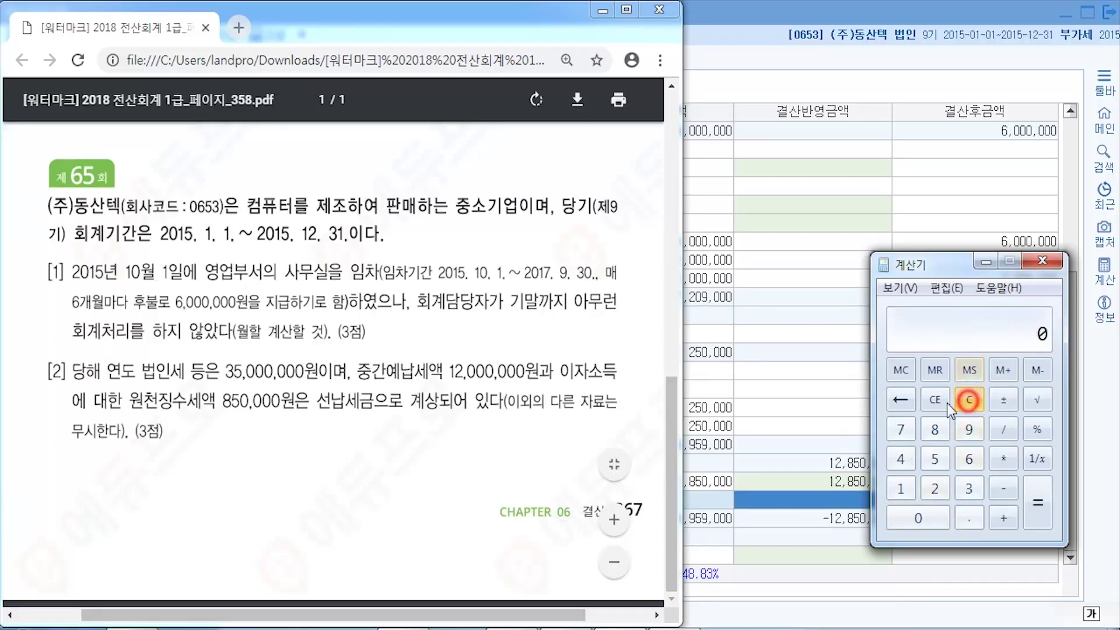
type("350000")
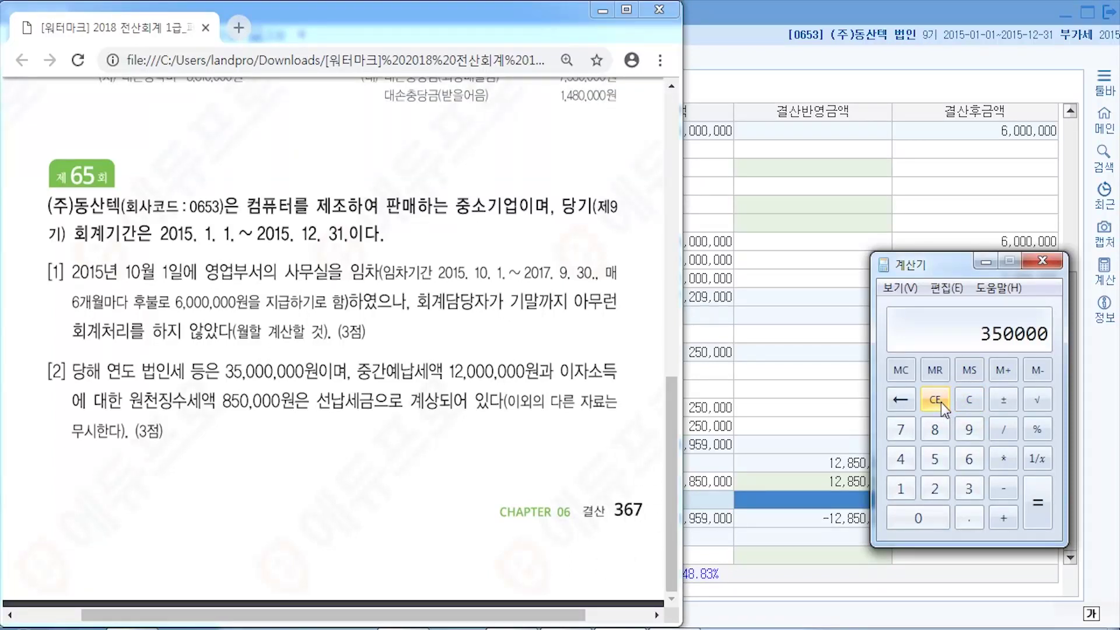
type("00")
key("minus")
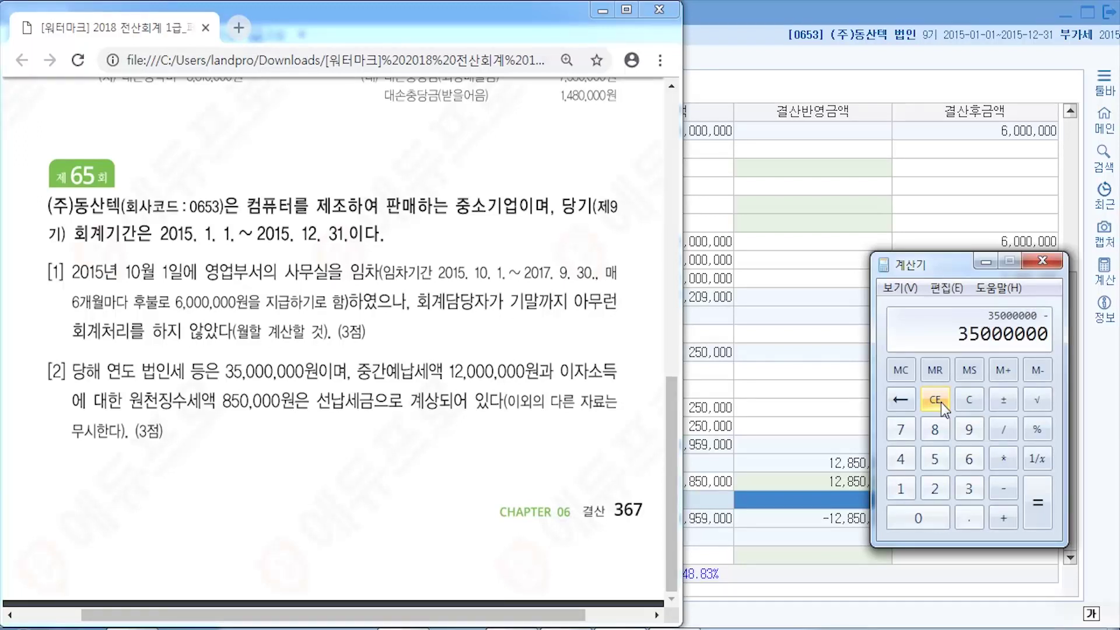
type("1285")
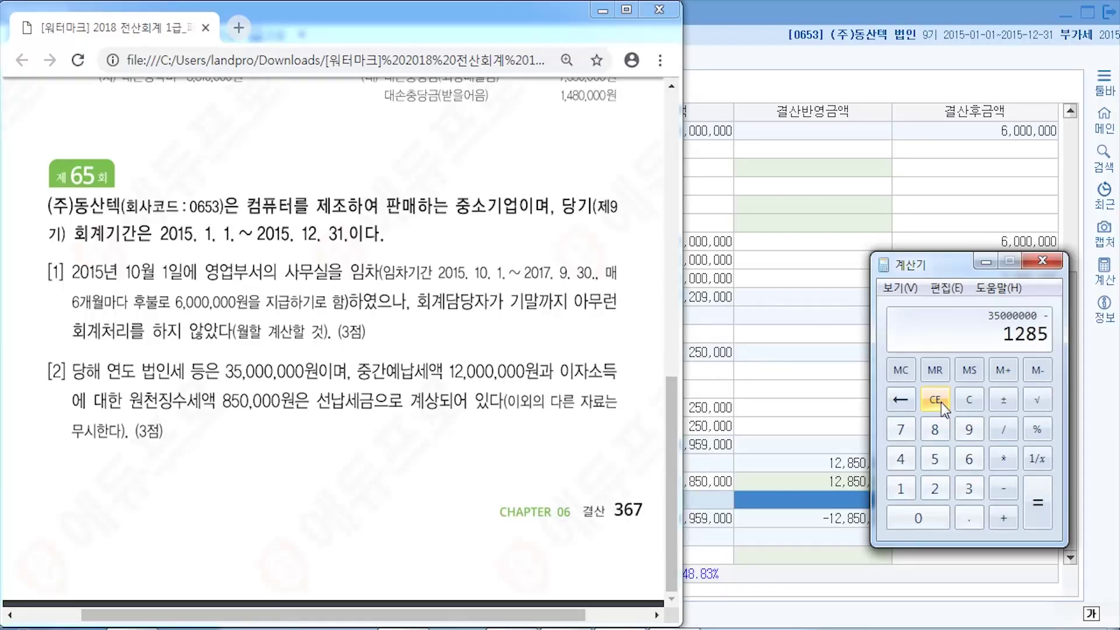
type("0000")
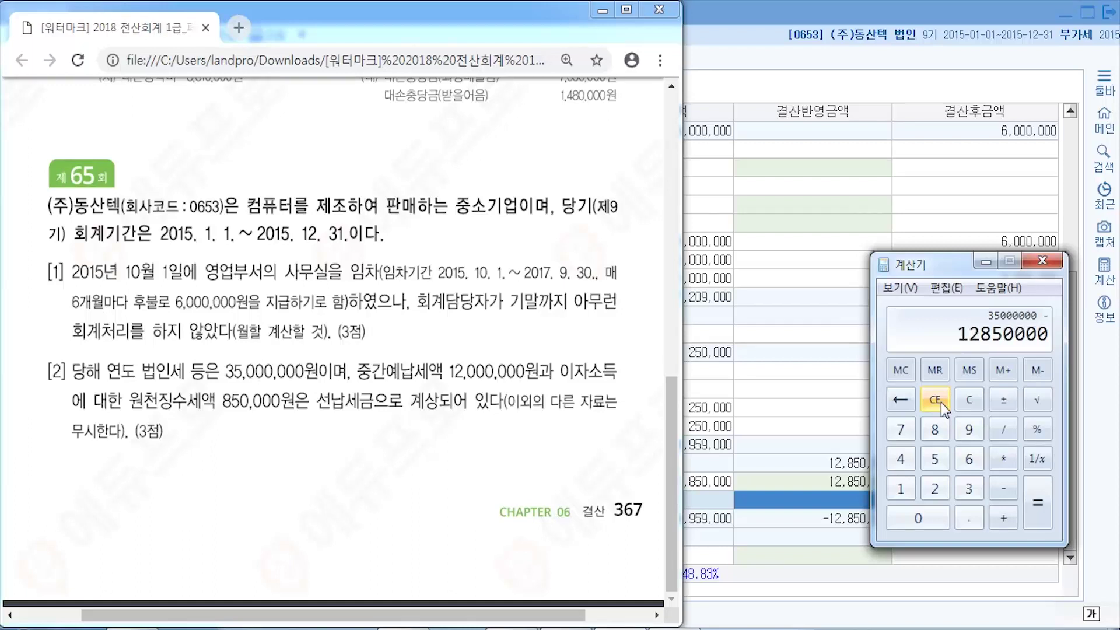
key("Return")
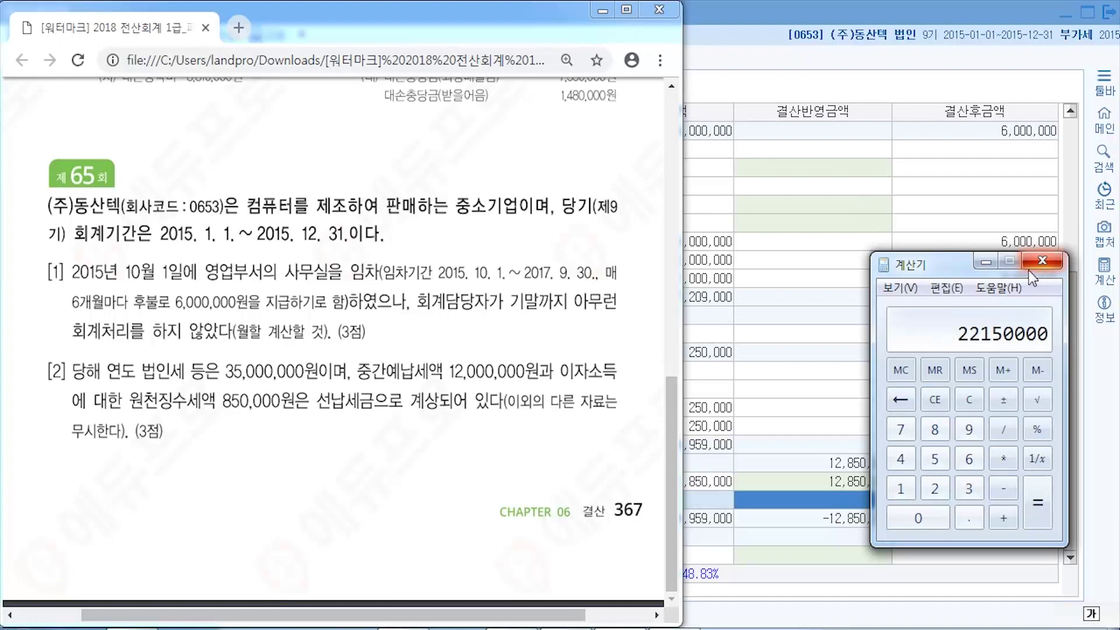
- Return to 결산자료입력 in KcLep and enter 22,150,000 as the 결산반영금액 of 추가계상액
left_click(817, 554)
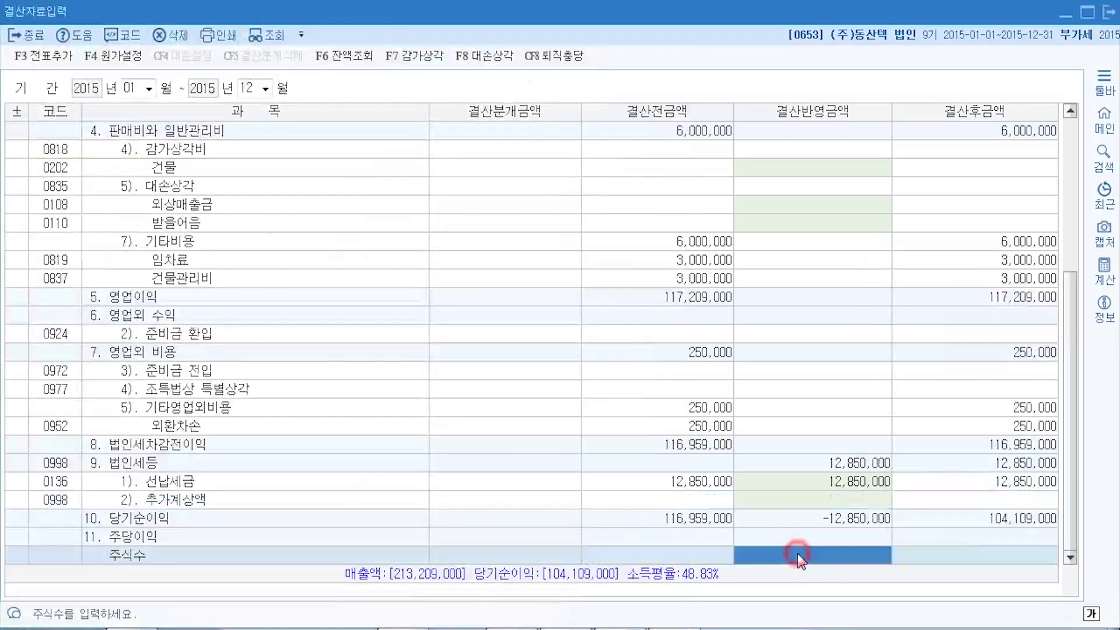
left_click(805, 500)
type("2")
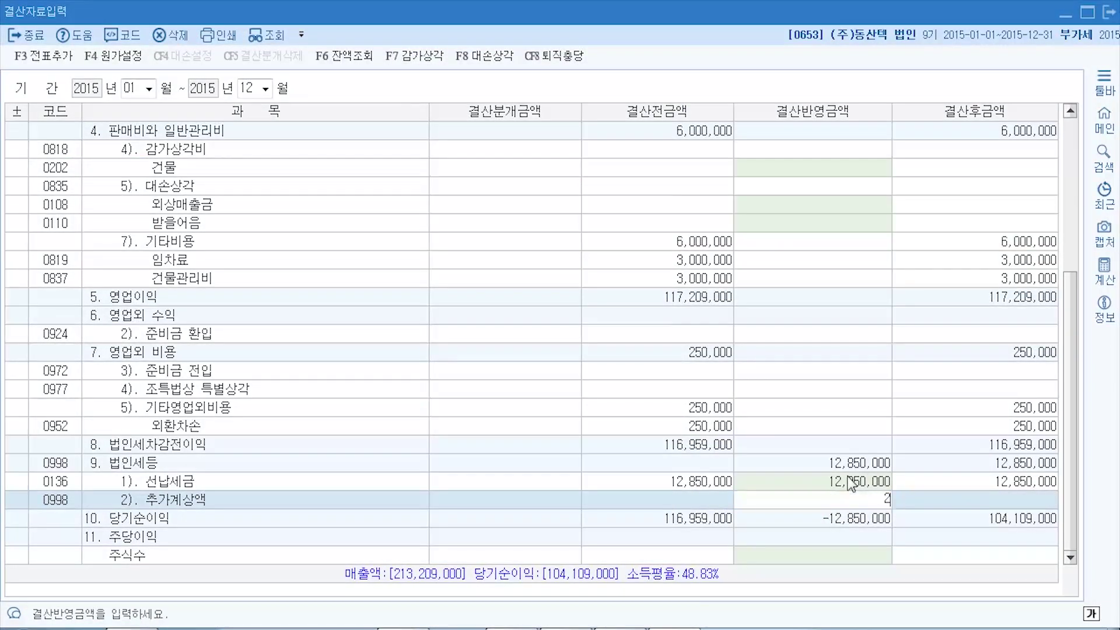
type("2,150,000")
key("Return")
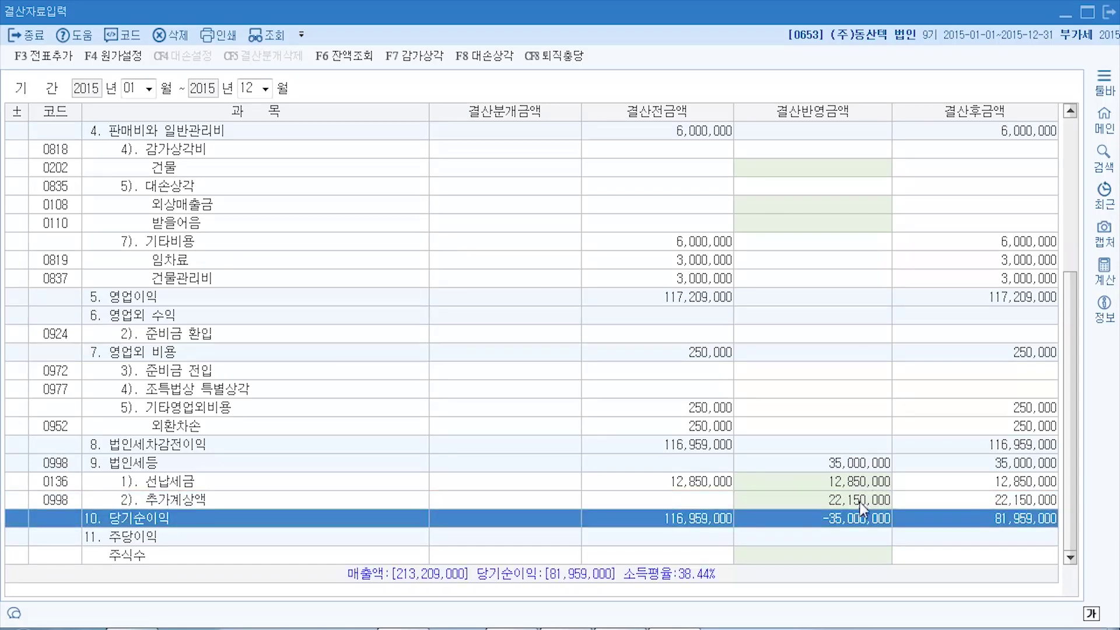
- Compare the 법인세등 total with the 결산반영금액 of its 선납세금 and 추가계상액 rows
left_click(194, 462)
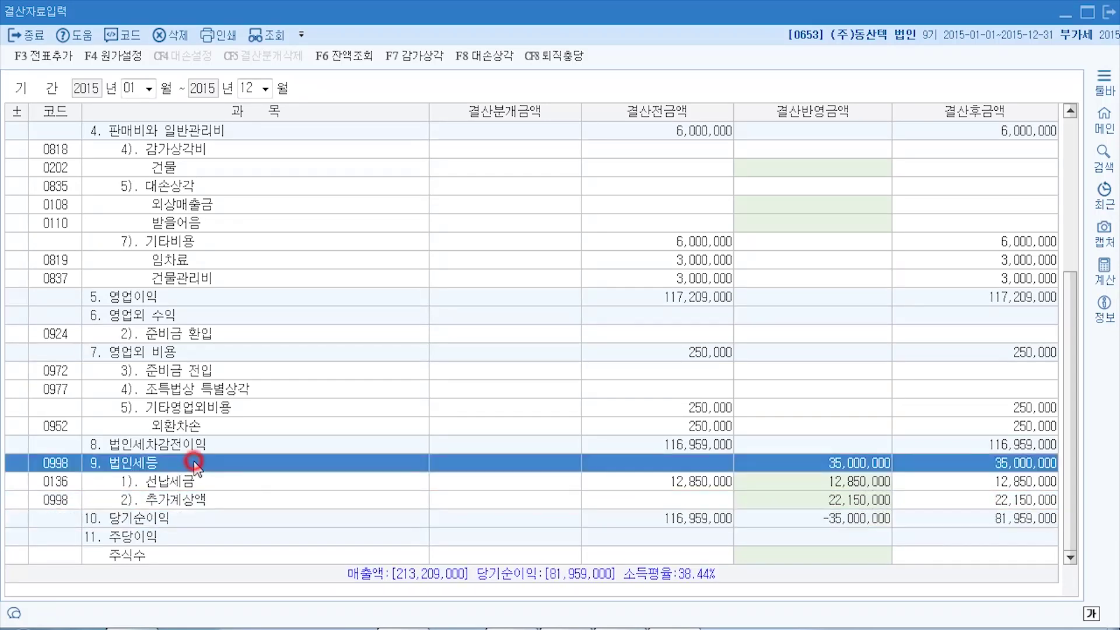
left_click(836, 480)
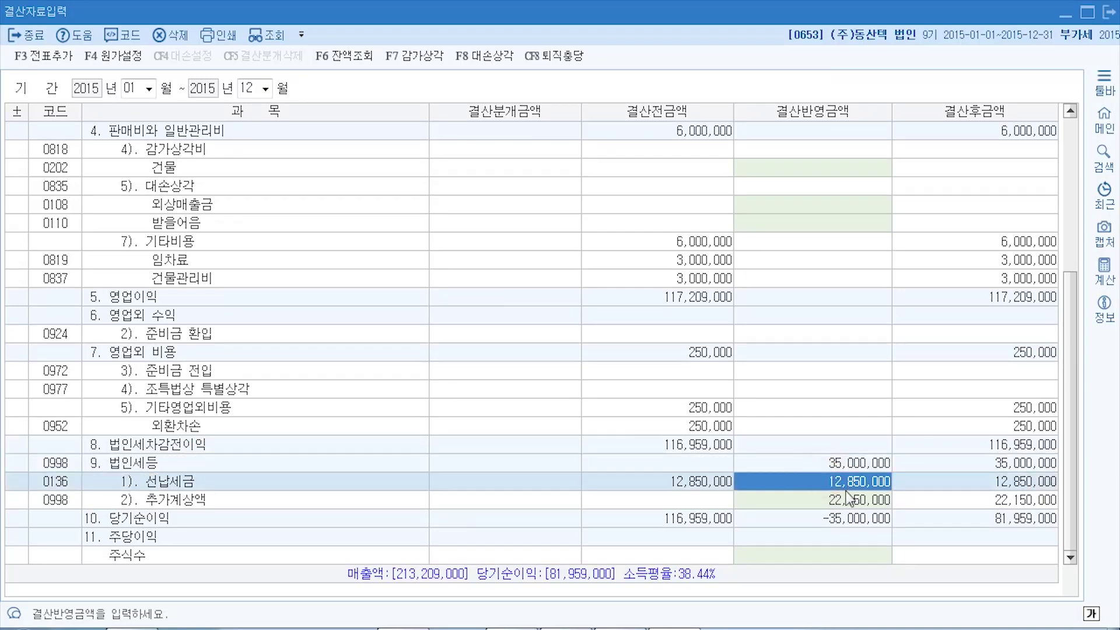
left_click(841, 496)
left_click(840, 465)
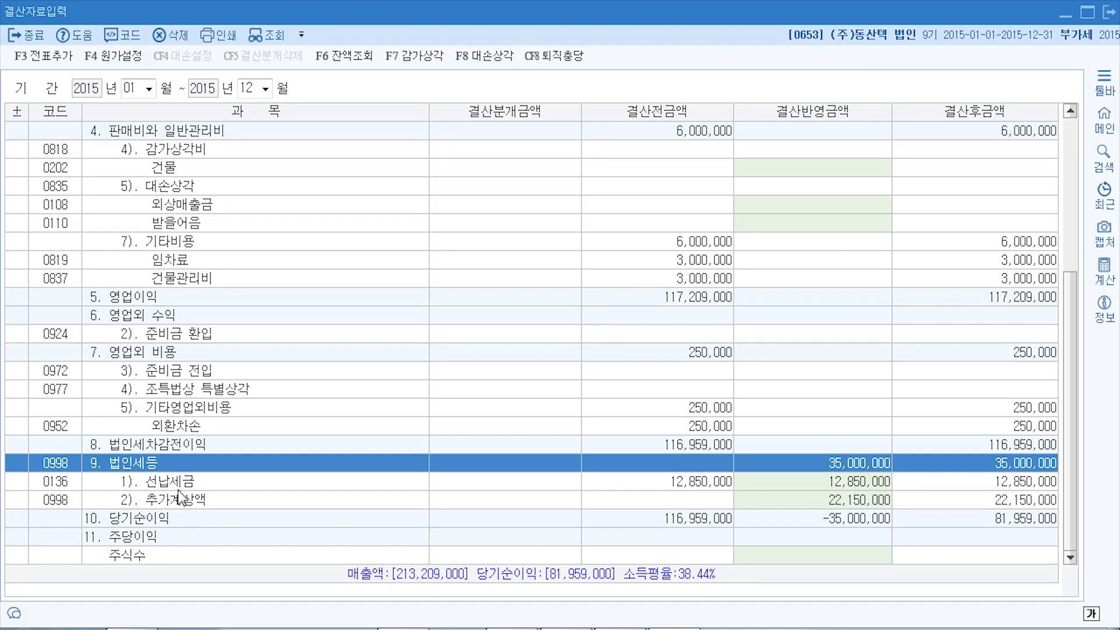
left_click(207, 484)
left_click(808, 482)
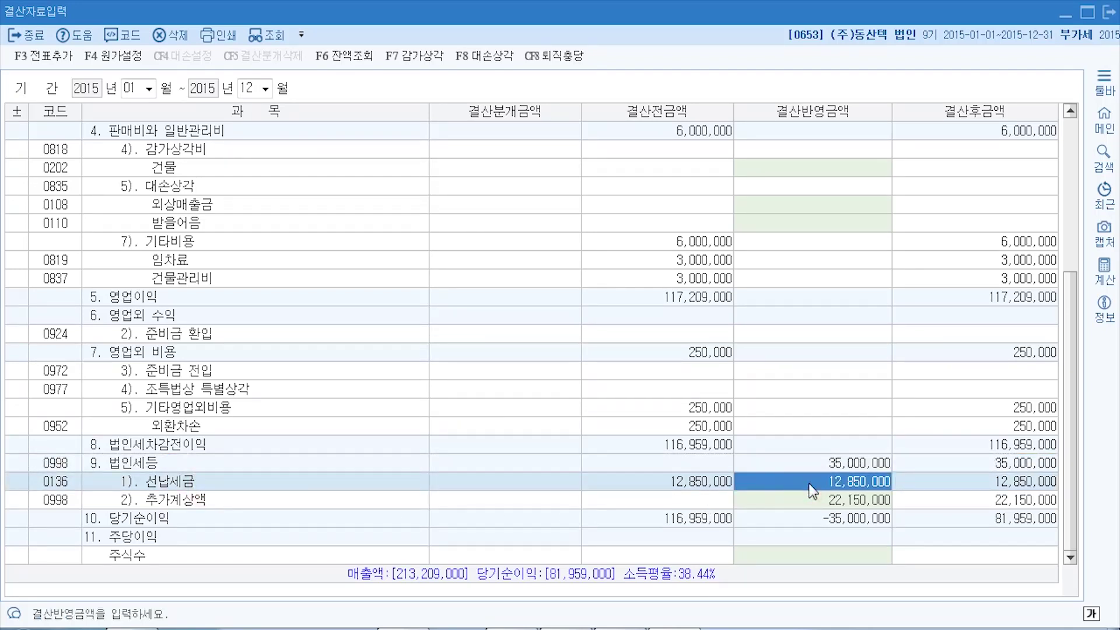
left_click(811, 504)
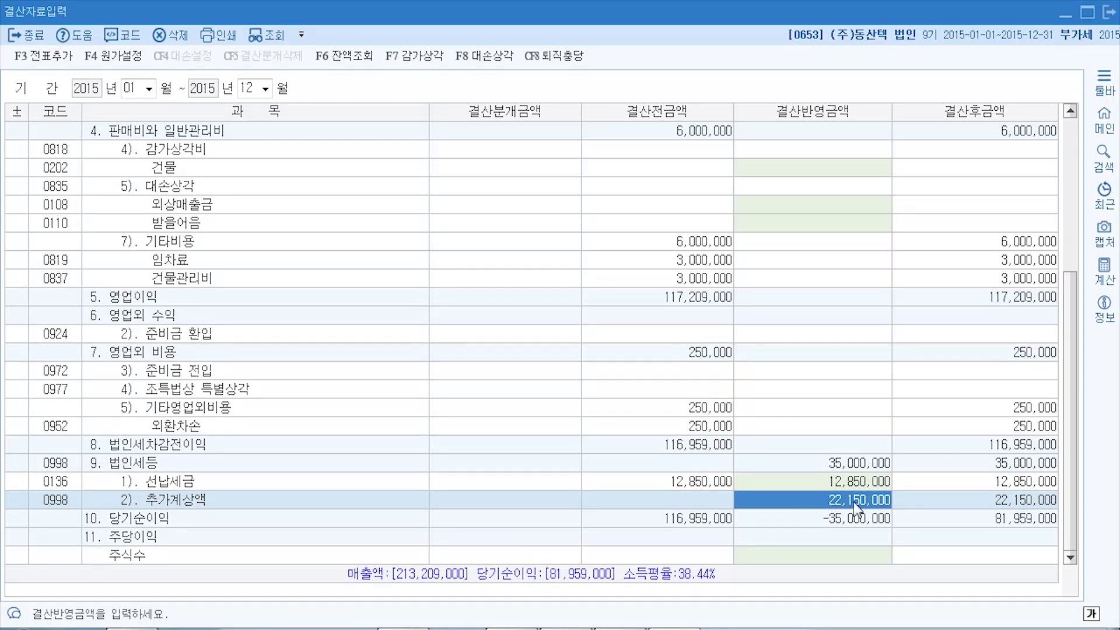
left_click(859, 465)
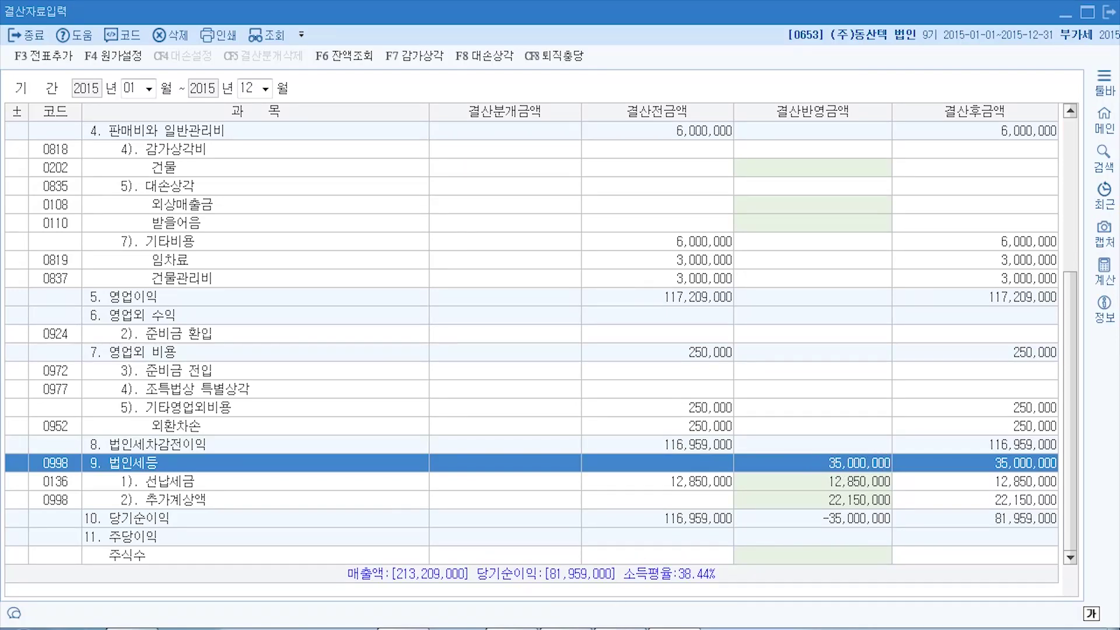
- Read question [3] in the Acrobat Reader PDF, and set the 결산반영금액 of 기말 원재료 재고액 to 4,300,000 in KcLep
left_click(525, 628)
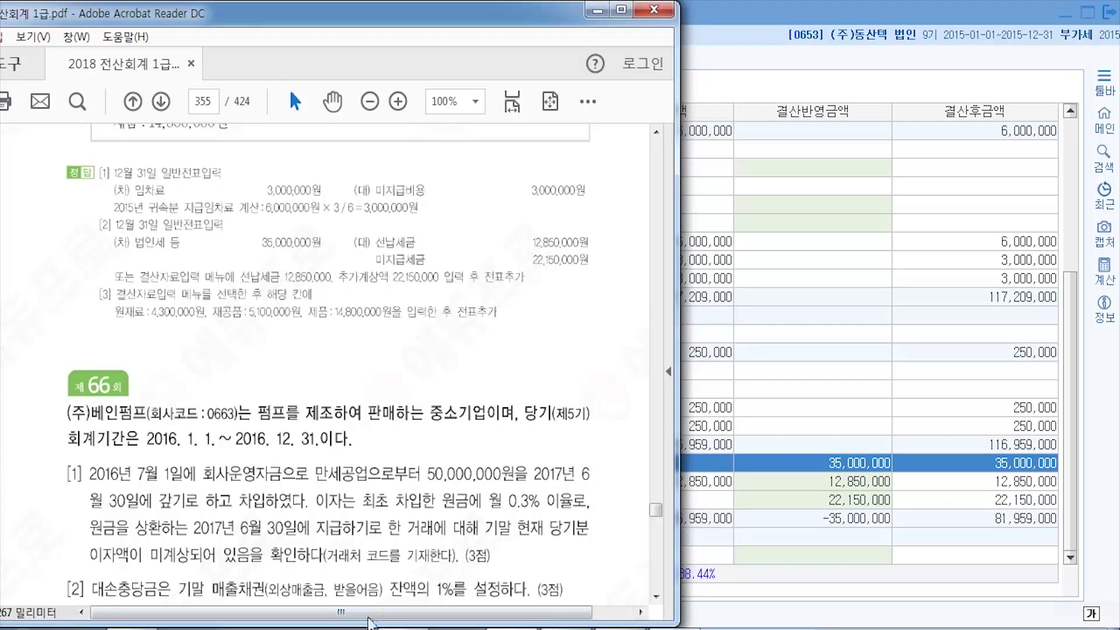
left_click(372, 625)
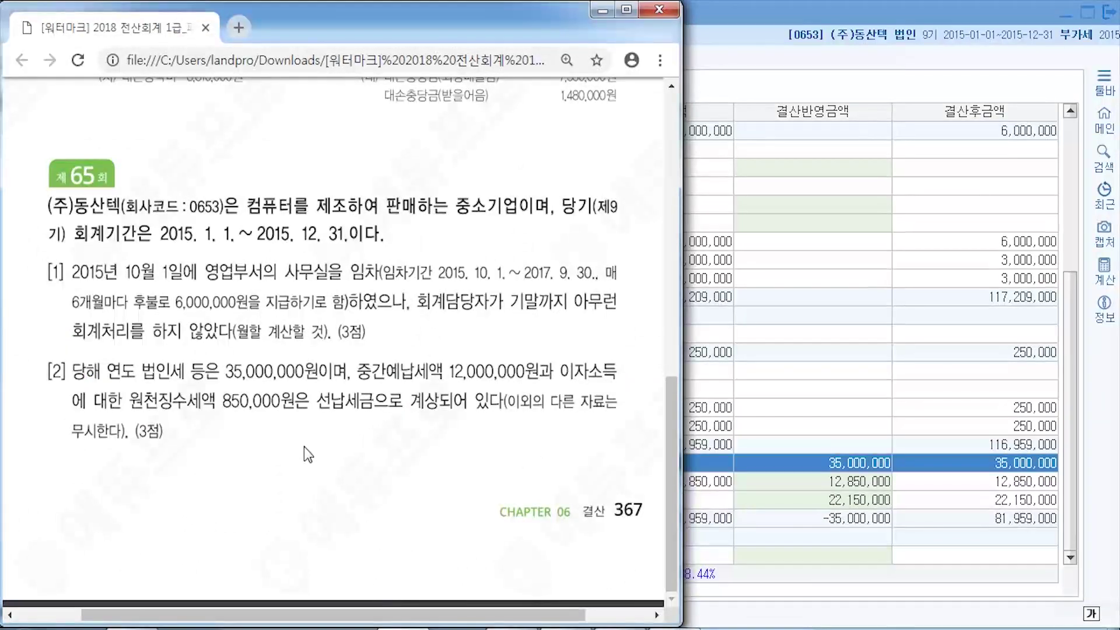
left_click(525, 628)
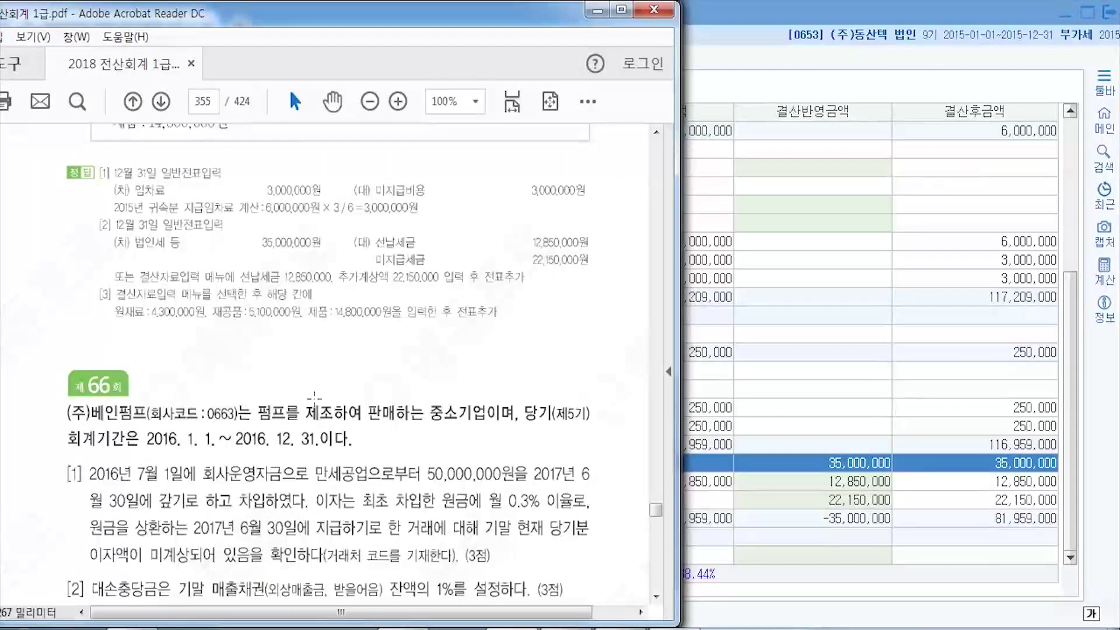
scroll(315, 396, "up", 1)
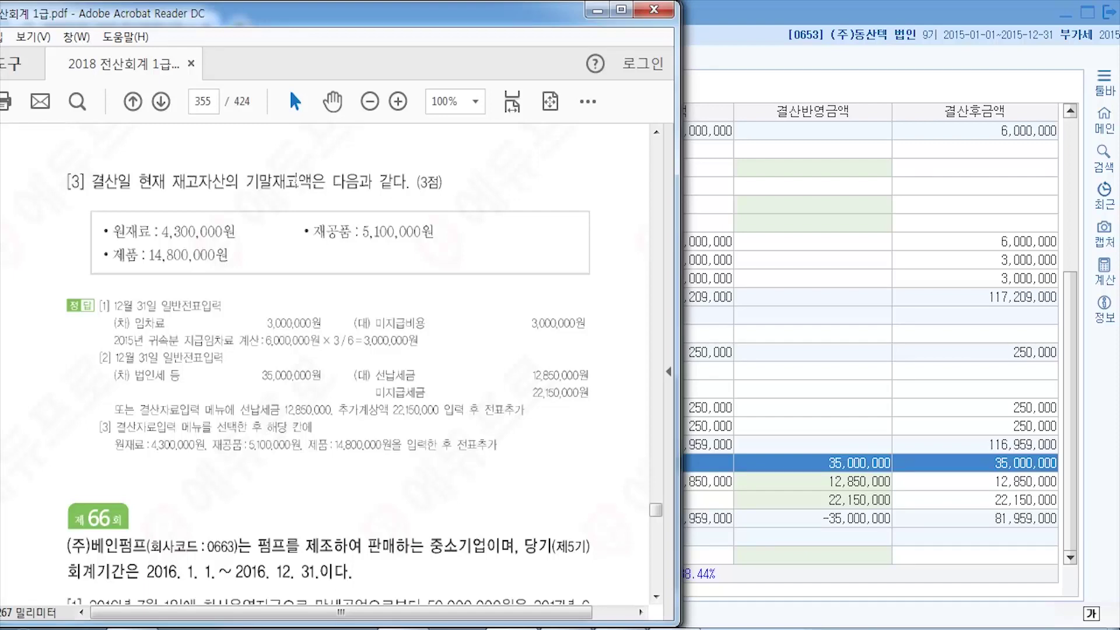
left_click(725, 13)
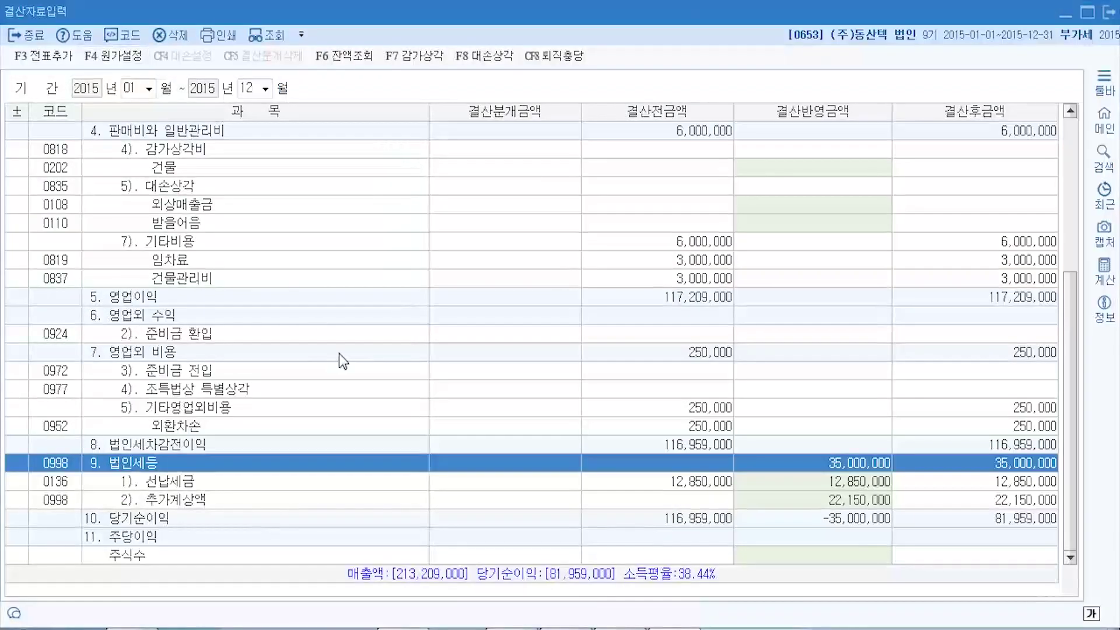
scroll(340, 354, "up", 5)
scroll(338, 353, "up", 2)
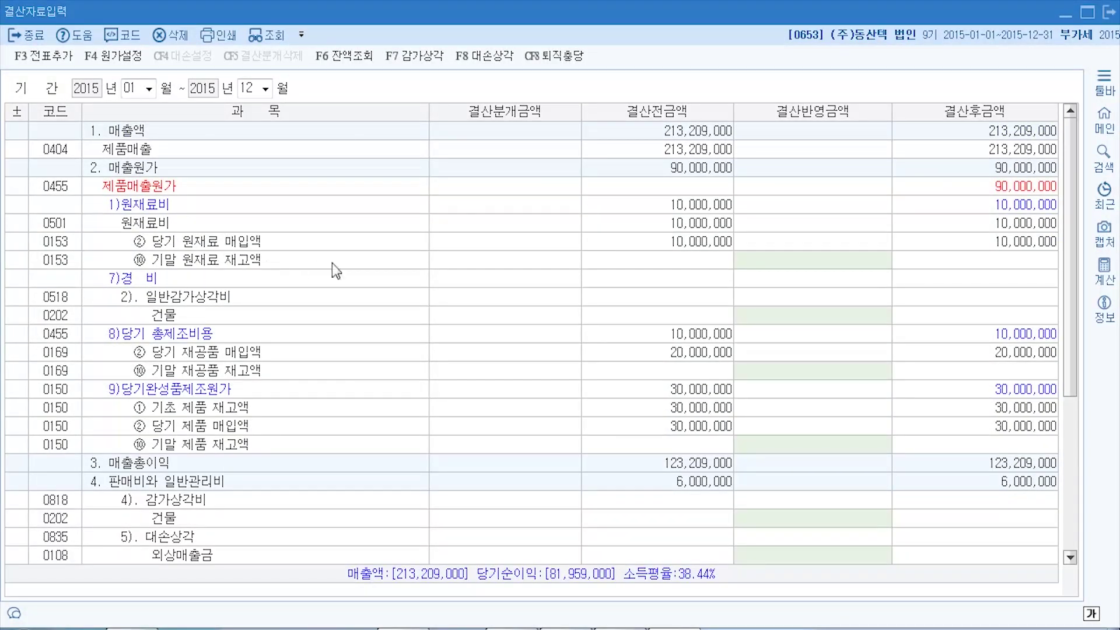
left_click(783, 263)
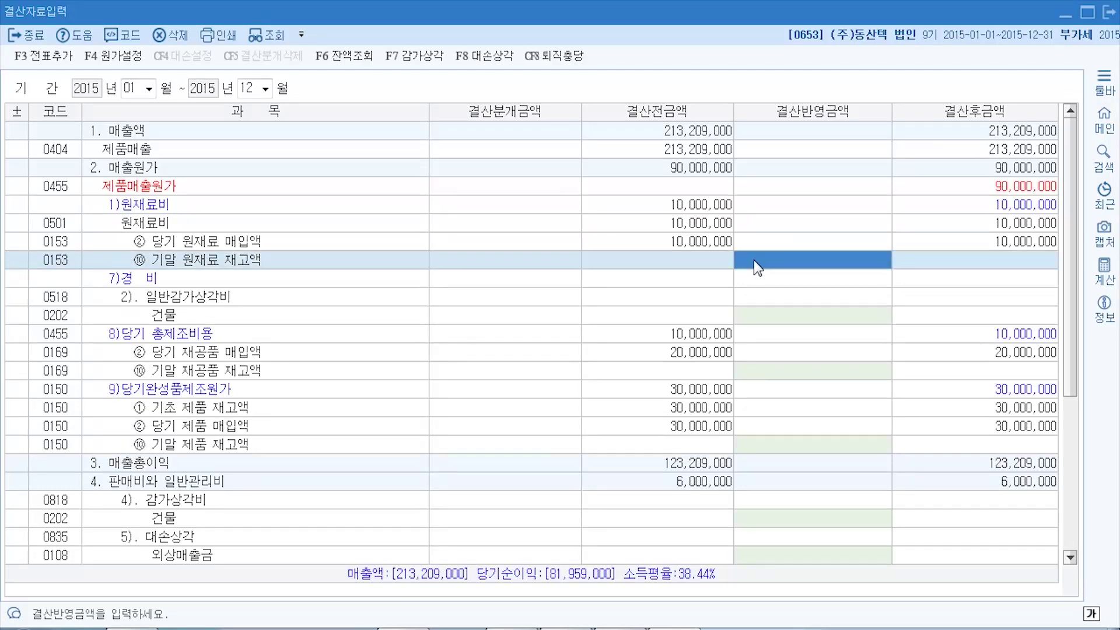
type("45")
key("BackSpace")
type("300000")
key("Return")
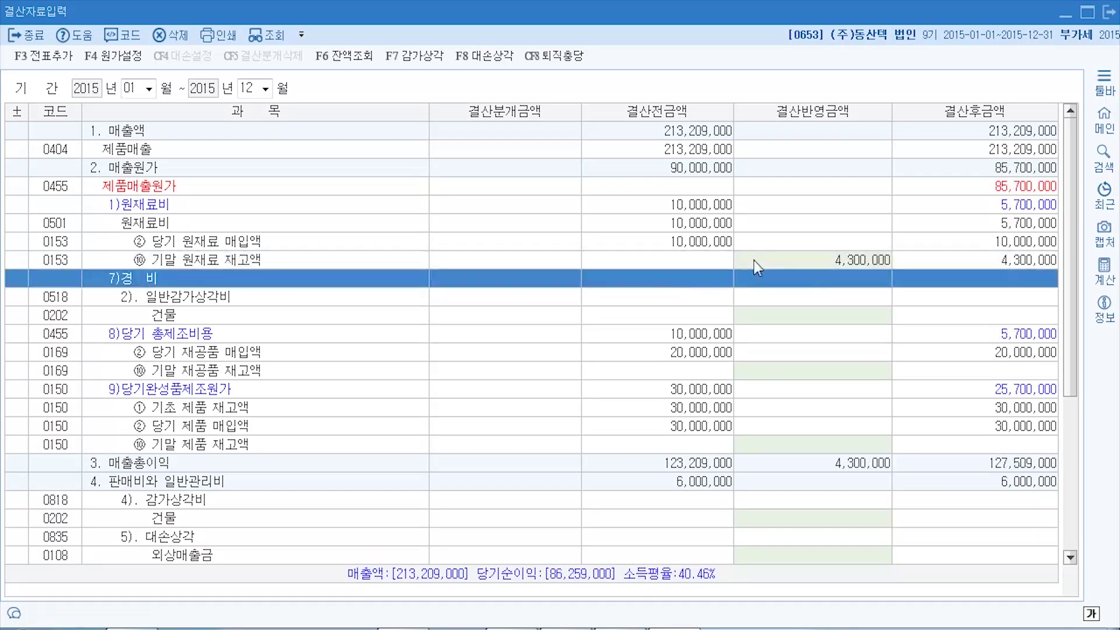
- Set the 결산반영금액 of 기말 재공품 재고액 to 5,100,000
left_click(766, 370)
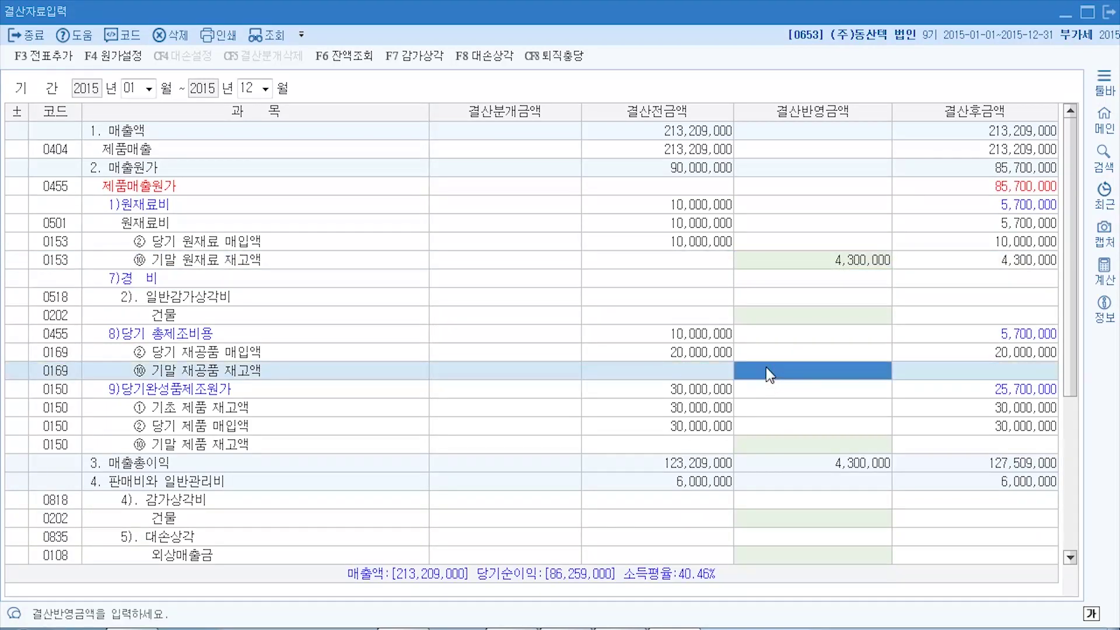
type("5100000")
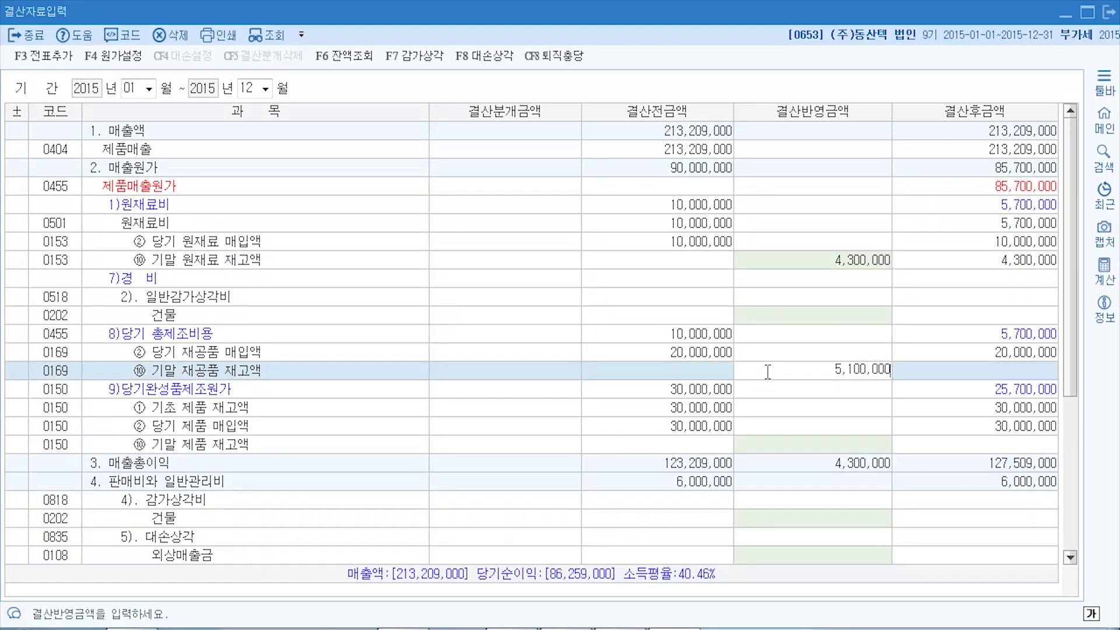
key("Return")
- Set the 결산반영금액 of 기말 제품 재고액 to 14,800,000
left_click(791, 449)
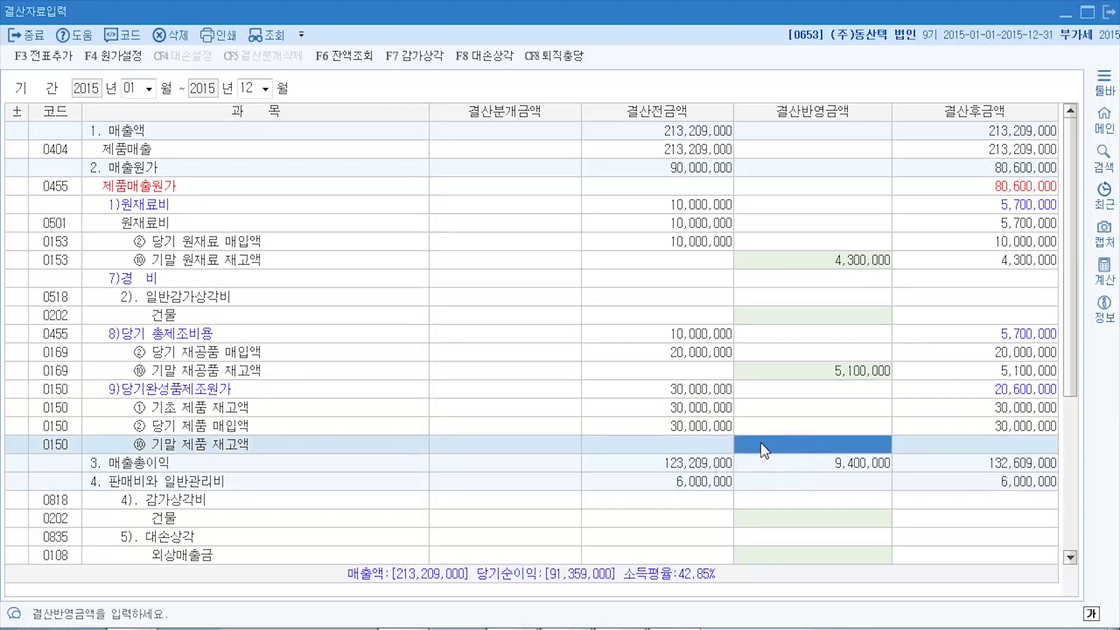
type("14800000")
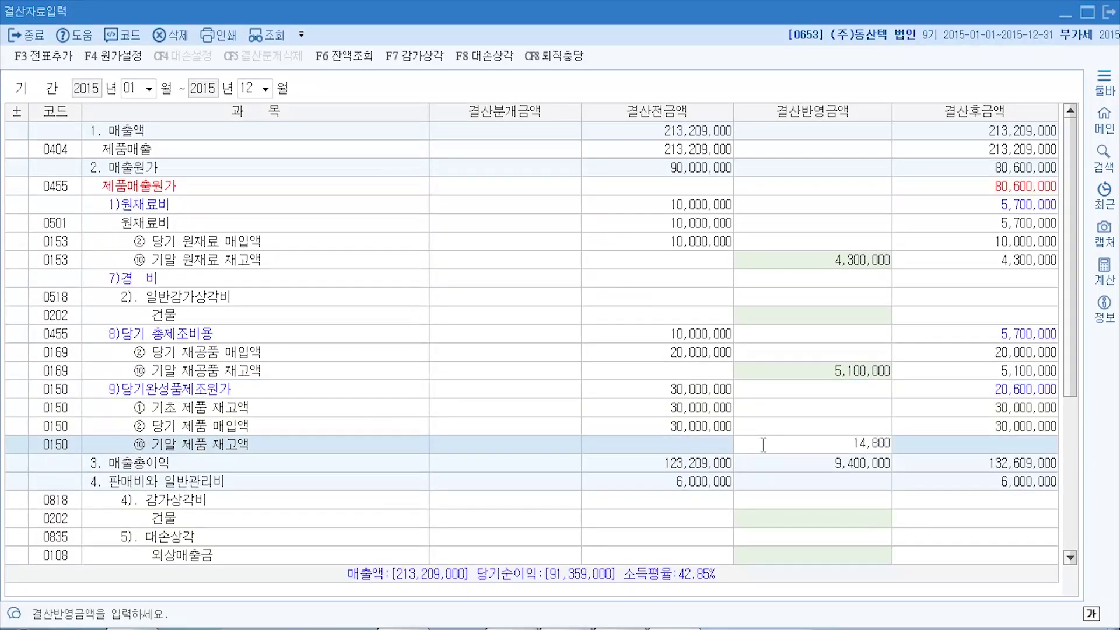
key("Return")
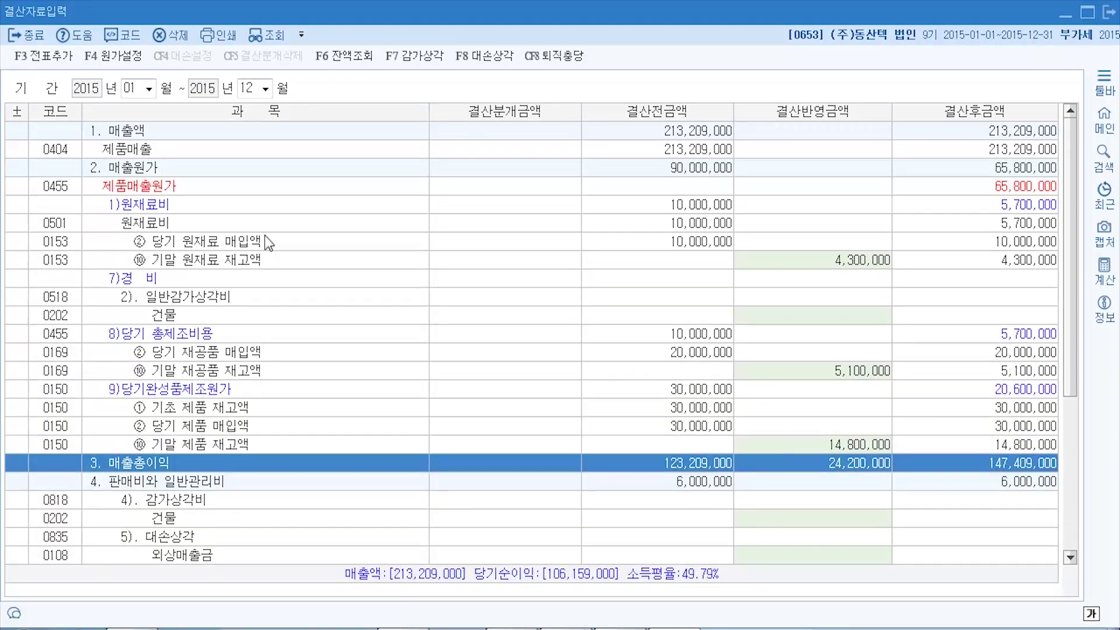
- Review the entered closing amounts and add the closing entries to the general vouchers with 전표추가
scroll(337, 268, "down", 6)
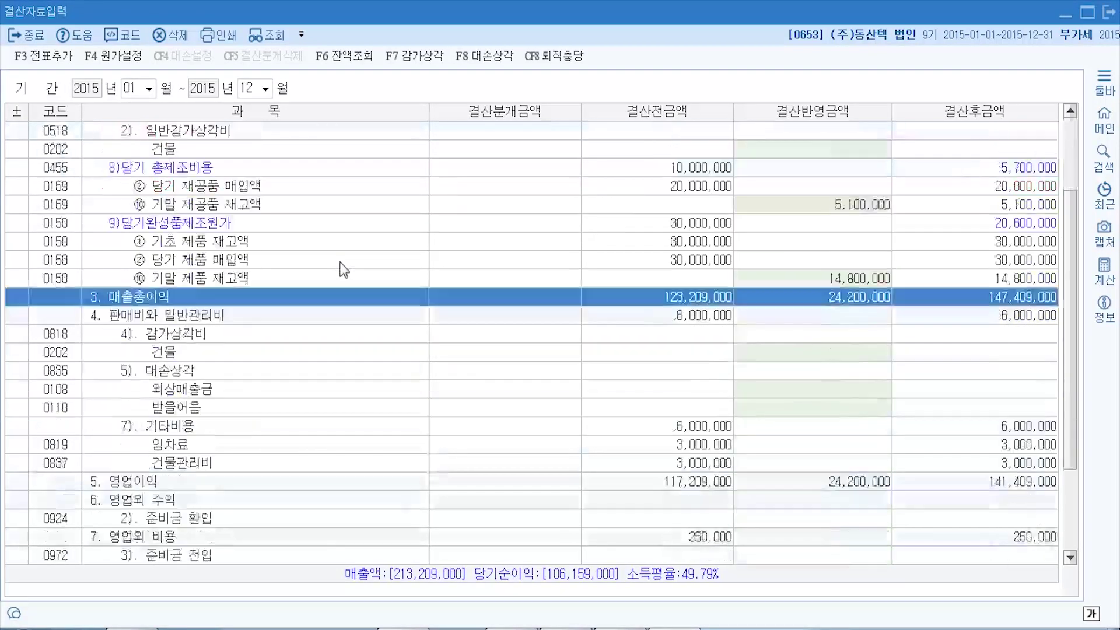
scroll(335, 271, "up", 6)
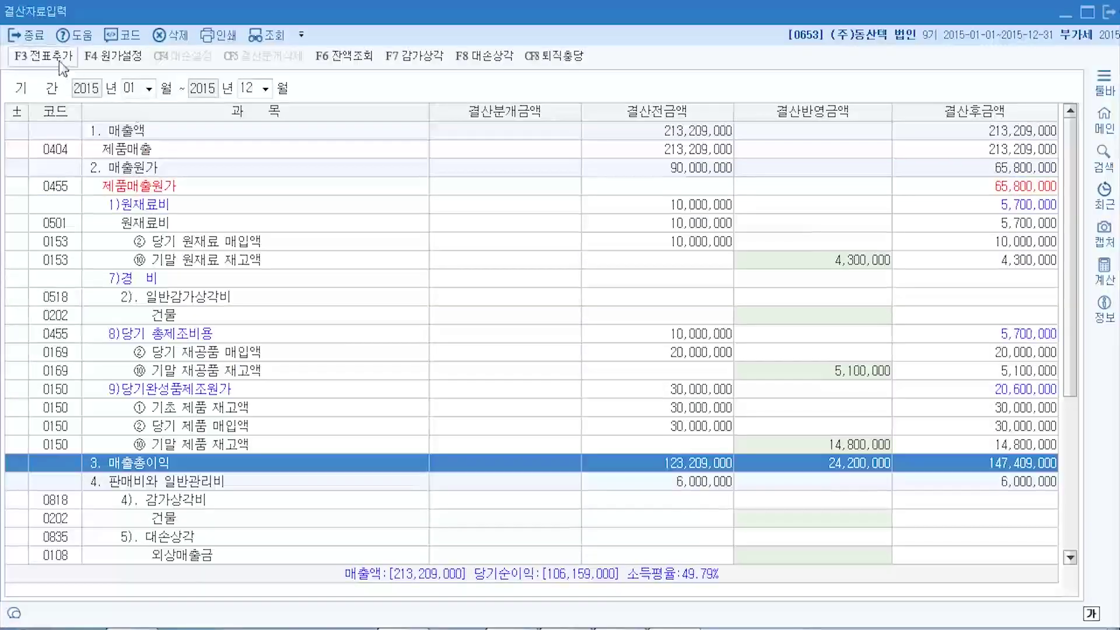
left_click(26, 61)
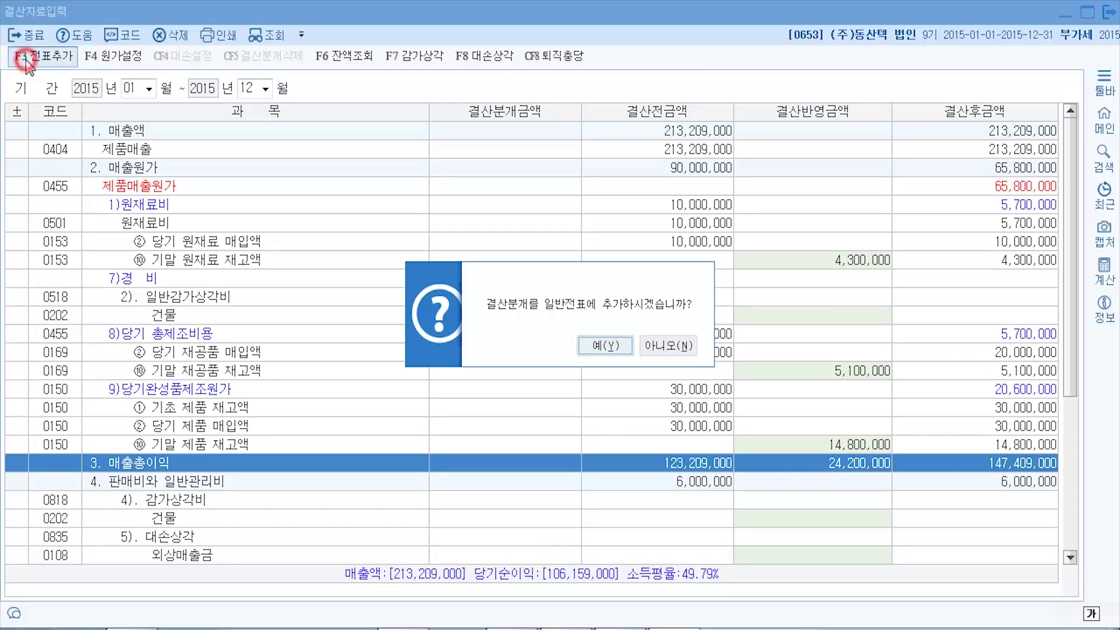
left_click(594, 345)
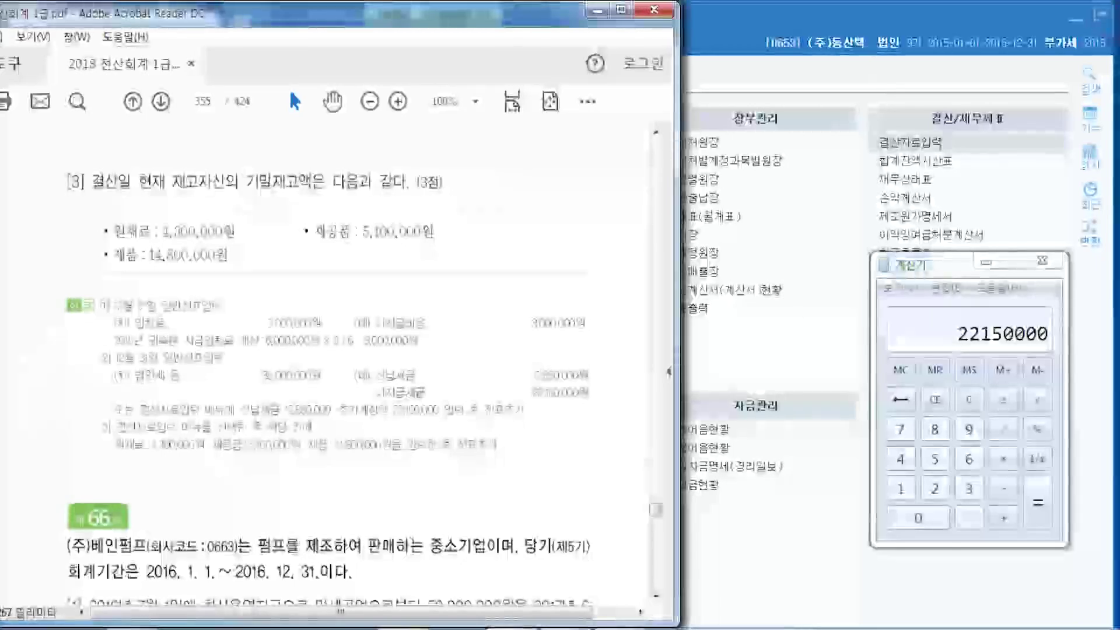
- Switch to the Acrobat Reader PDF, check set 65's answers and read the questions of set 66
mouse_move(403, 627)
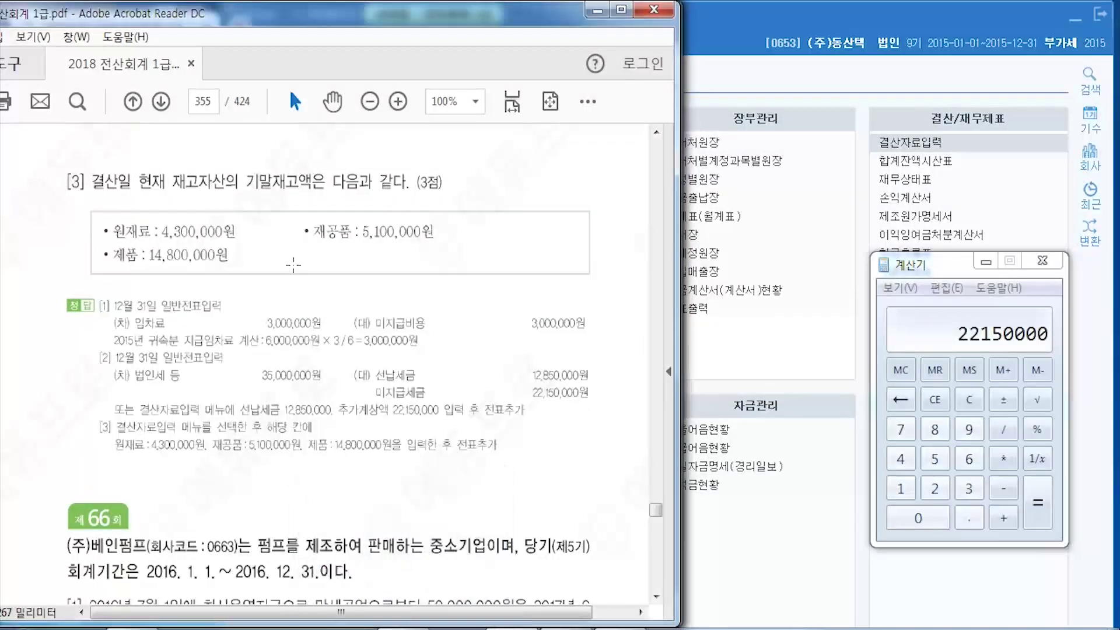
left_click(563, 470)
left_click(533, 450)
scroll(533, 450, "down", 5)
scroll(487, 431, "down", 4)
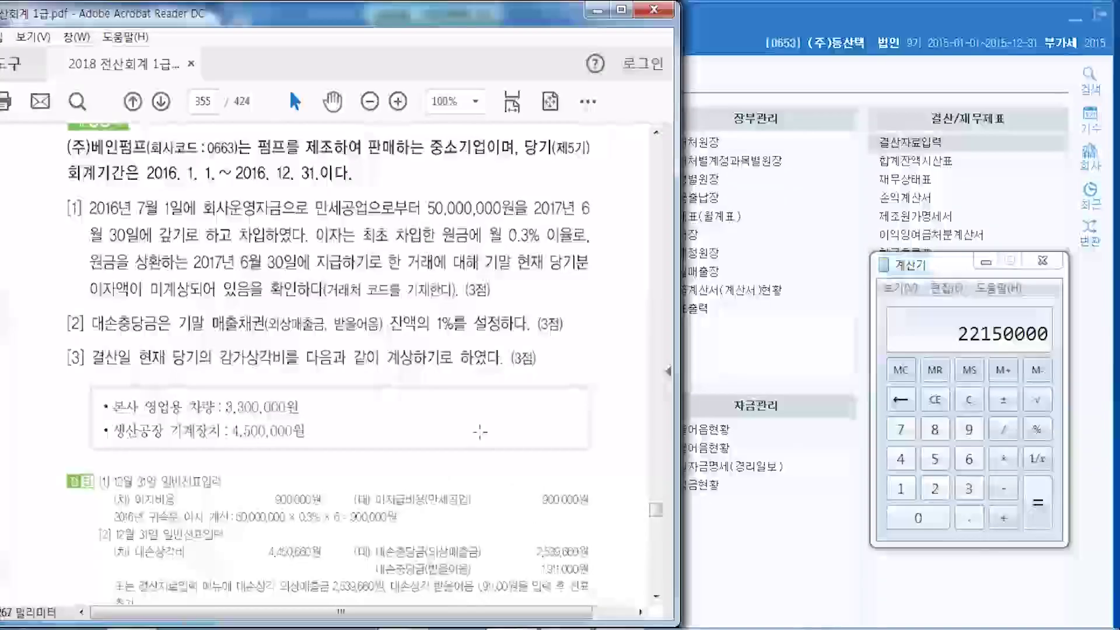
- Close the calculator and change the active company in KcLep to (주)베인펌프
left_click(1043, 260)
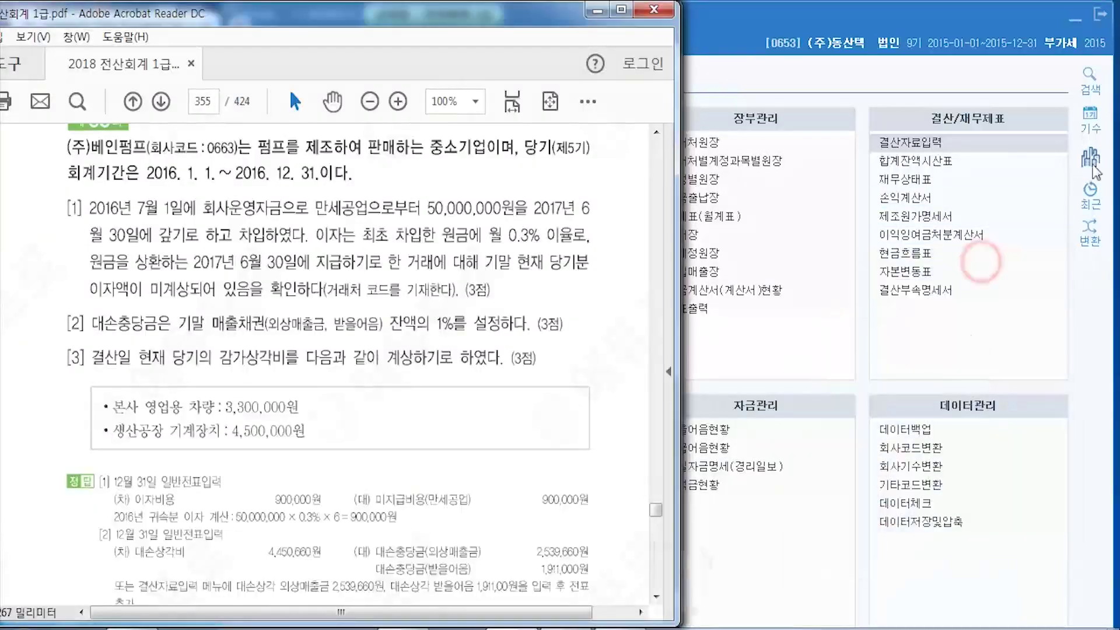
left_click(1088, 156)
type("베인")
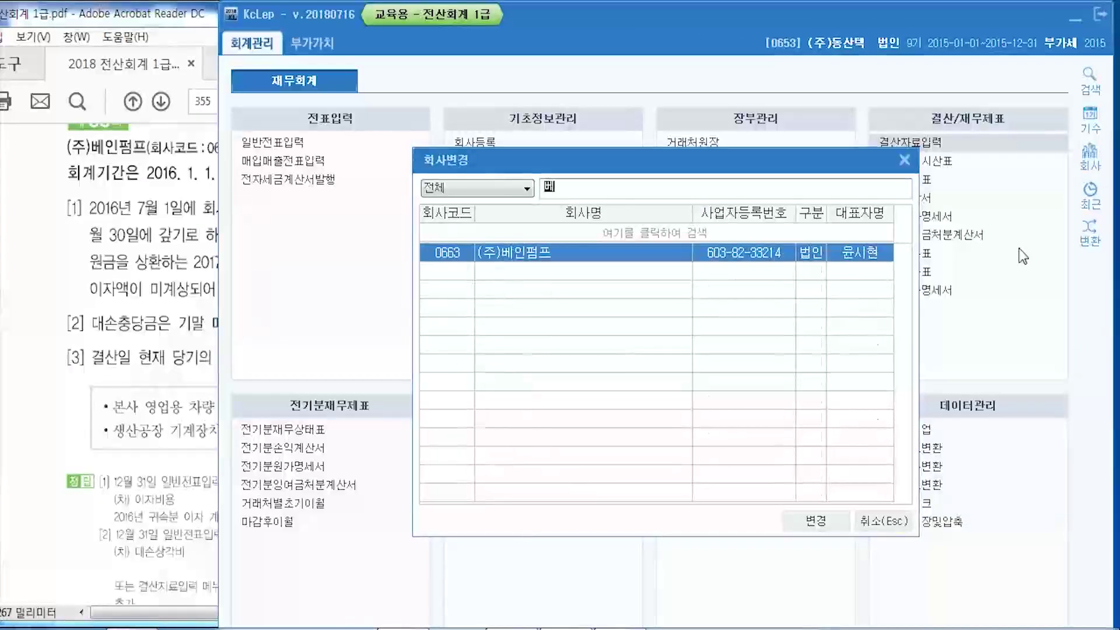
key("Return")
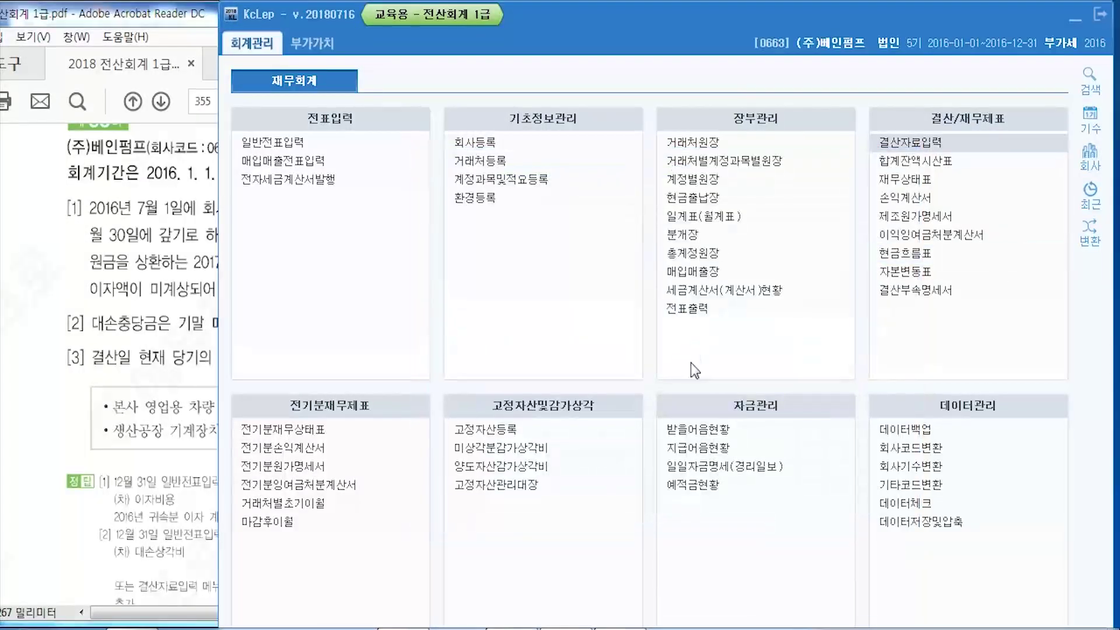
- Check set 66 in the PDF, then open 일반전표입력 in KcLep maximized and set the voucher date to December 31, 2016
left_click(114, 19)
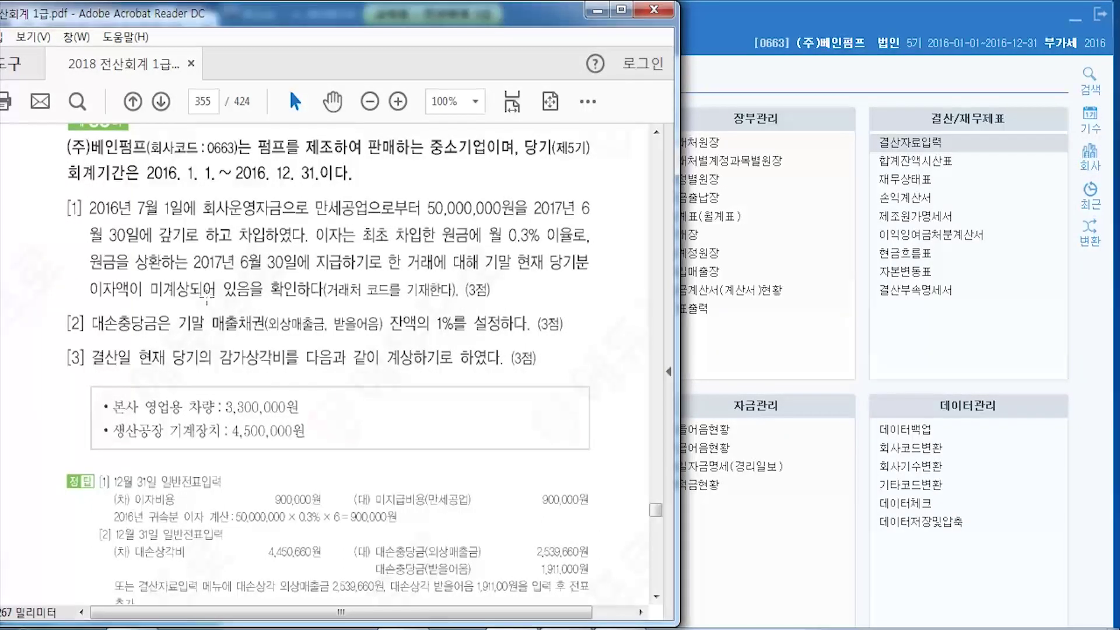
left_click(747, 16)
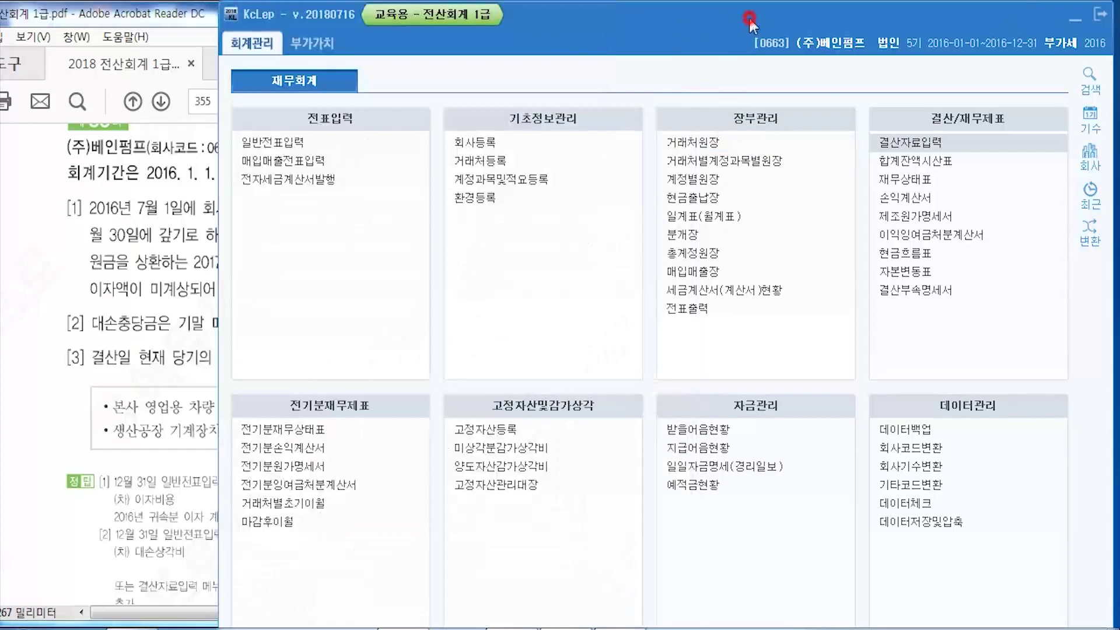
left_click(366, 140)
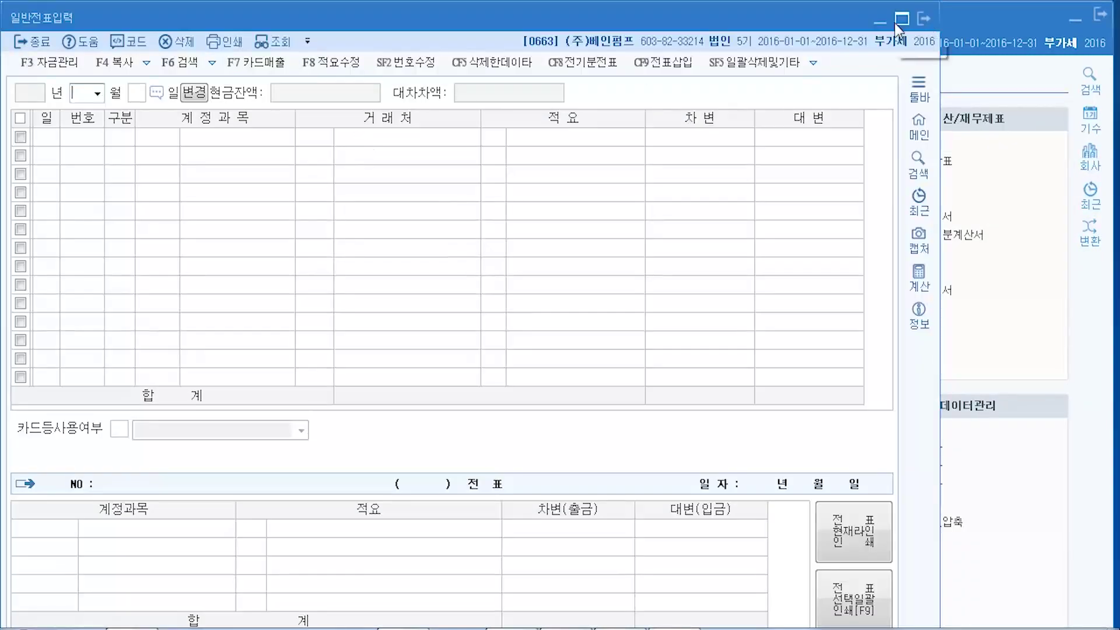
left_click(903, 16)
type("12")
key("Return")
type("31")
key("Return")
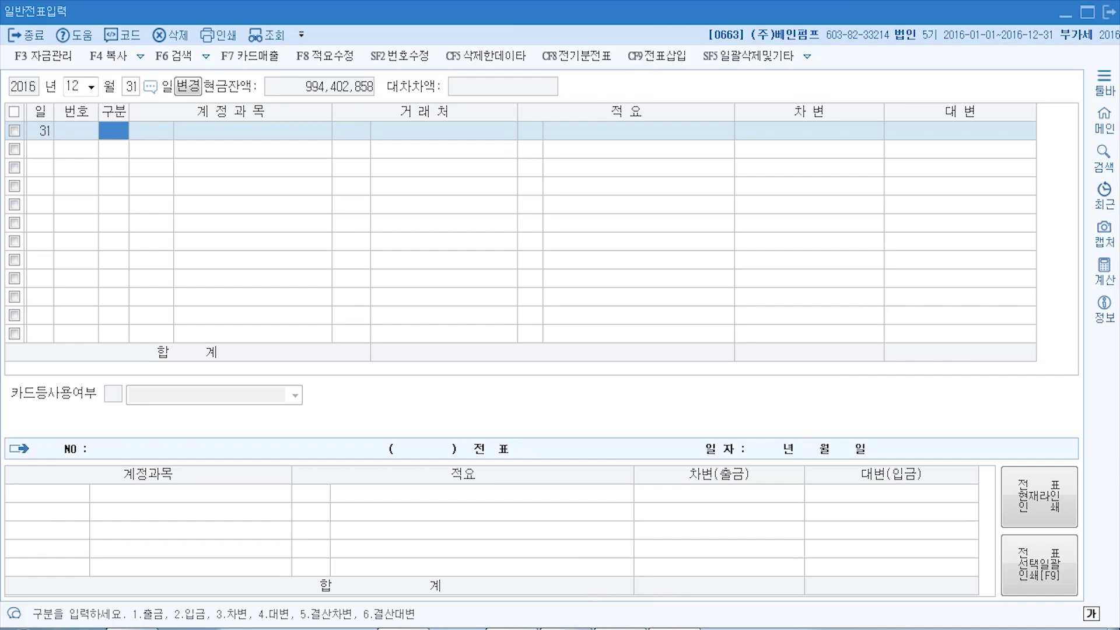
- Read question [1] of set 66 in the Acrobat Reader PDF, marking the borrowing date, principal and monthly interest rate
mouse_move(579, 629)
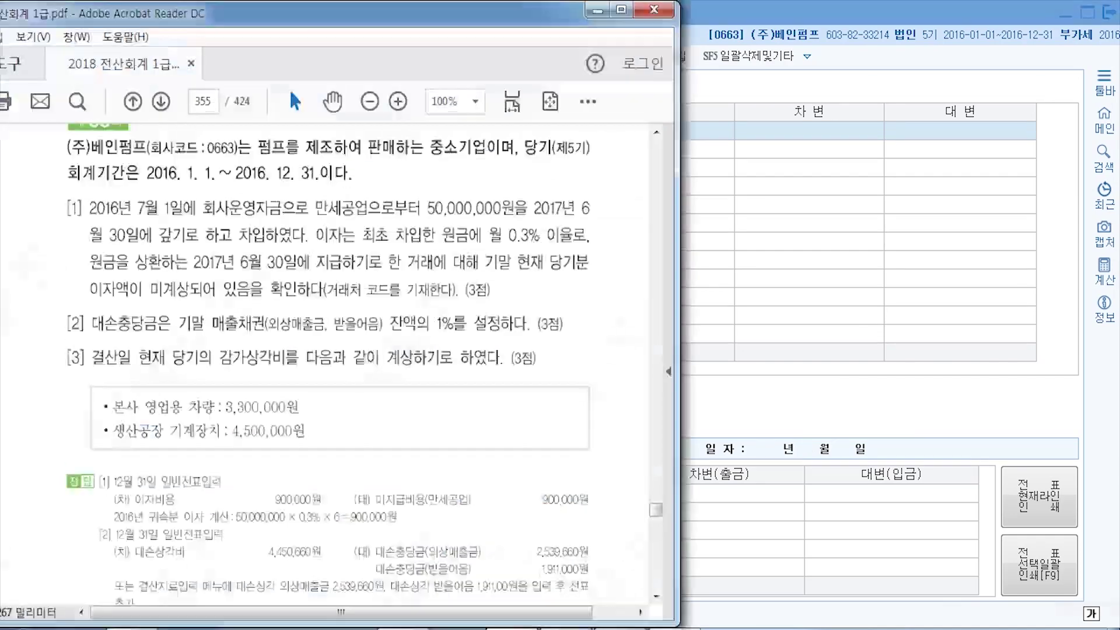
left_click(511, 626)
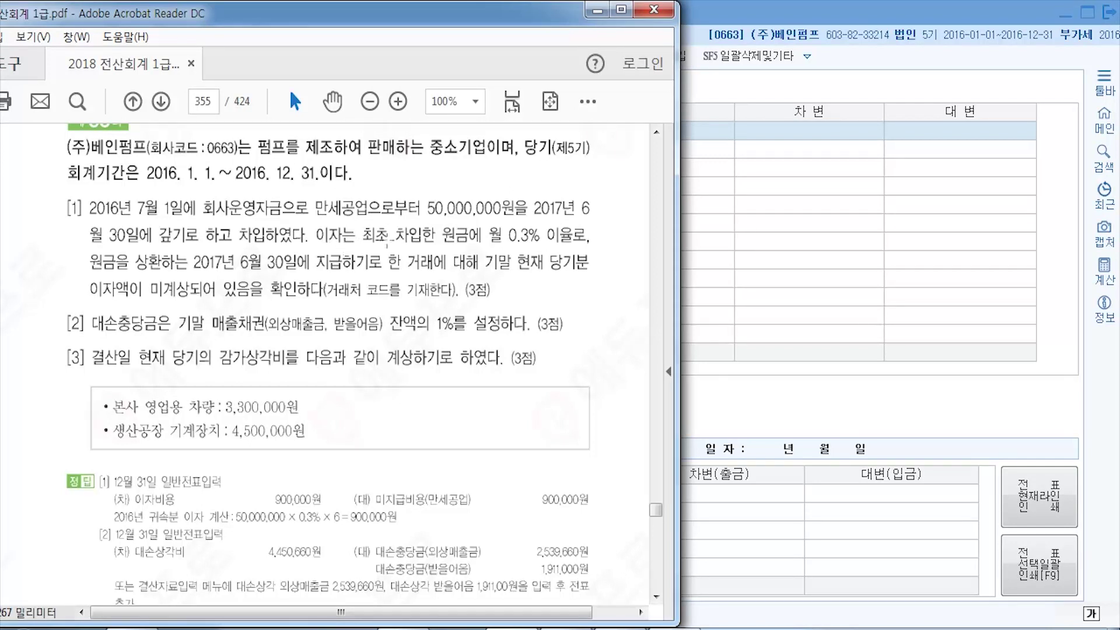
left_click_drag(476, 222, 547, 249)
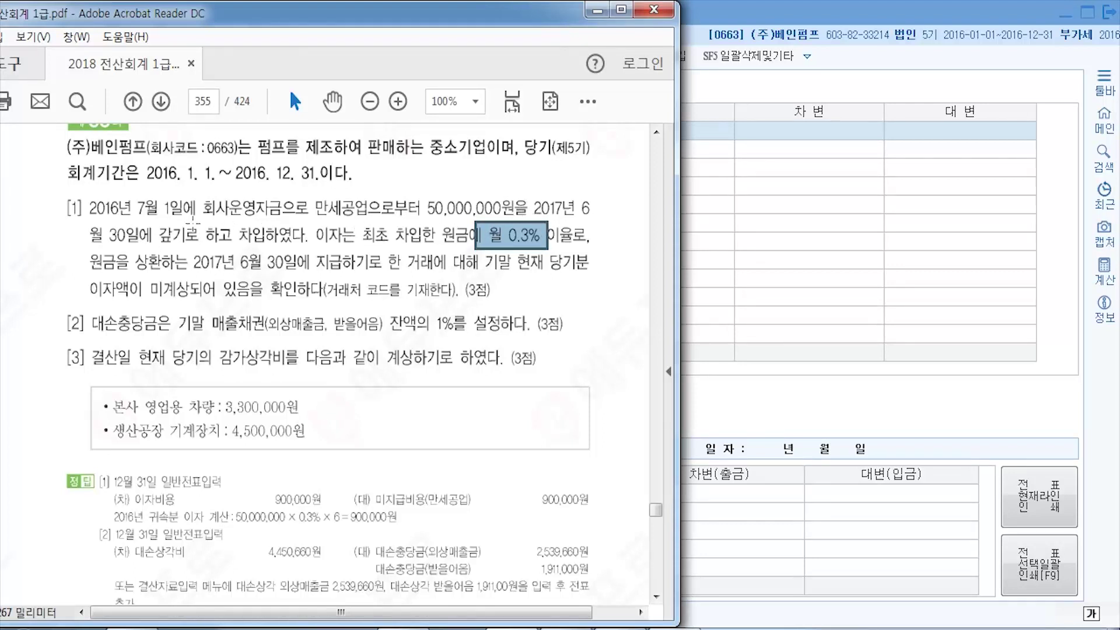
mouse_move(88, 208)
left_mouse_down()
mouse_move(187, 211)
mouse_move(190, 221)
left_mouse_up()
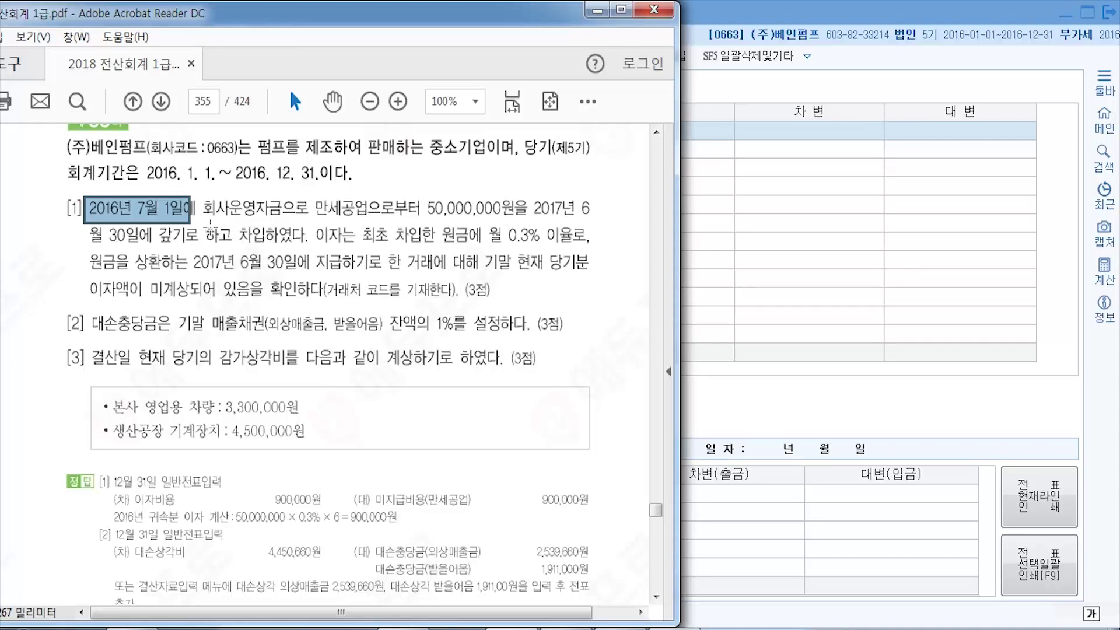
mouse_move(416, 194)
left_mouse_down()
mouse_move(512, 219)
mouse_move(545, 245)
left_mouse_up()
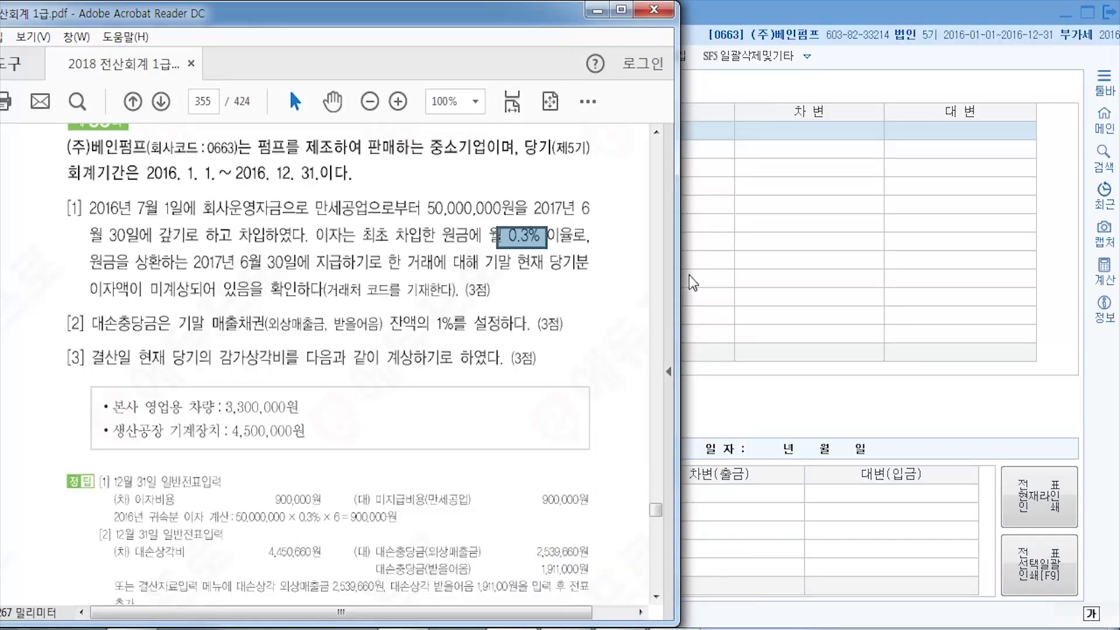
- Return to 일반전표입력 in KcLep and enter a debit line for 이자비용 of 900,000
left_click(709, 136)
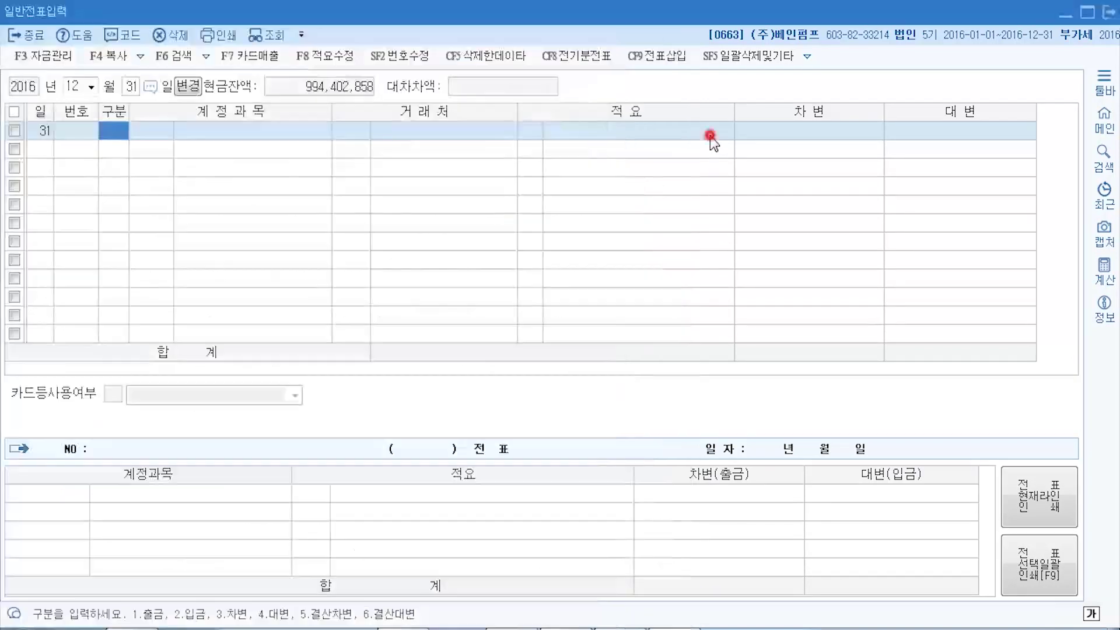
type("3")
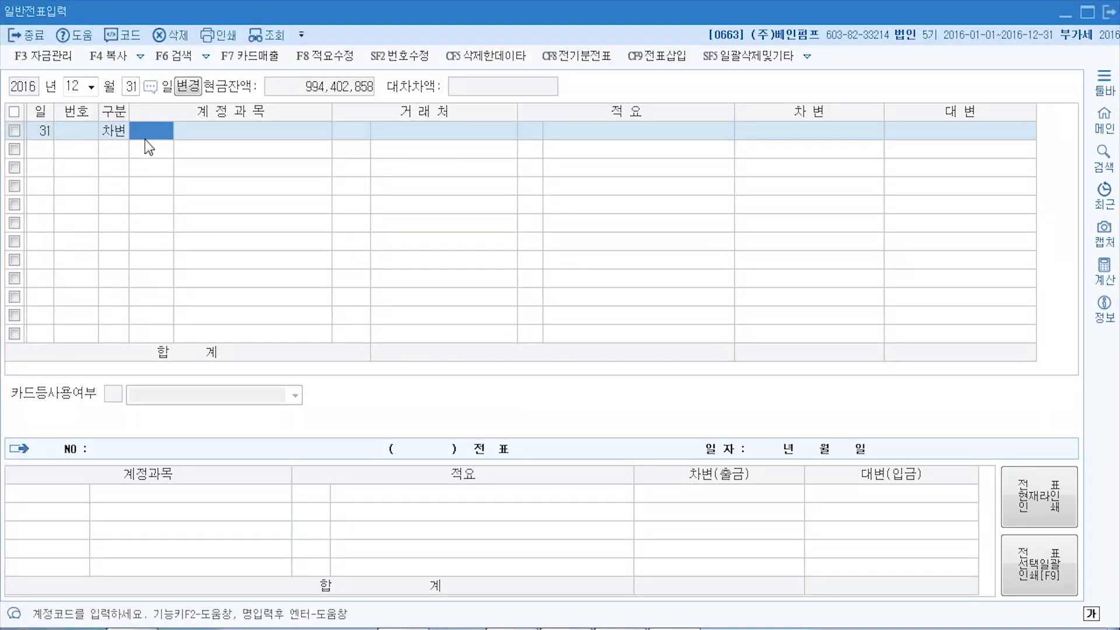
type("이자비용")
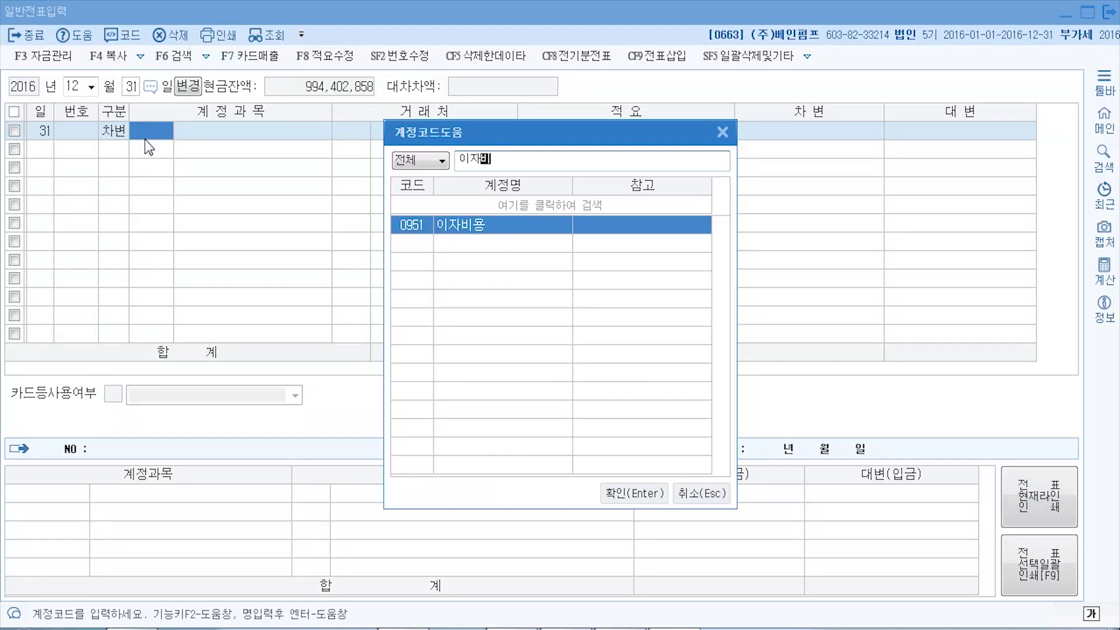
key("Return")
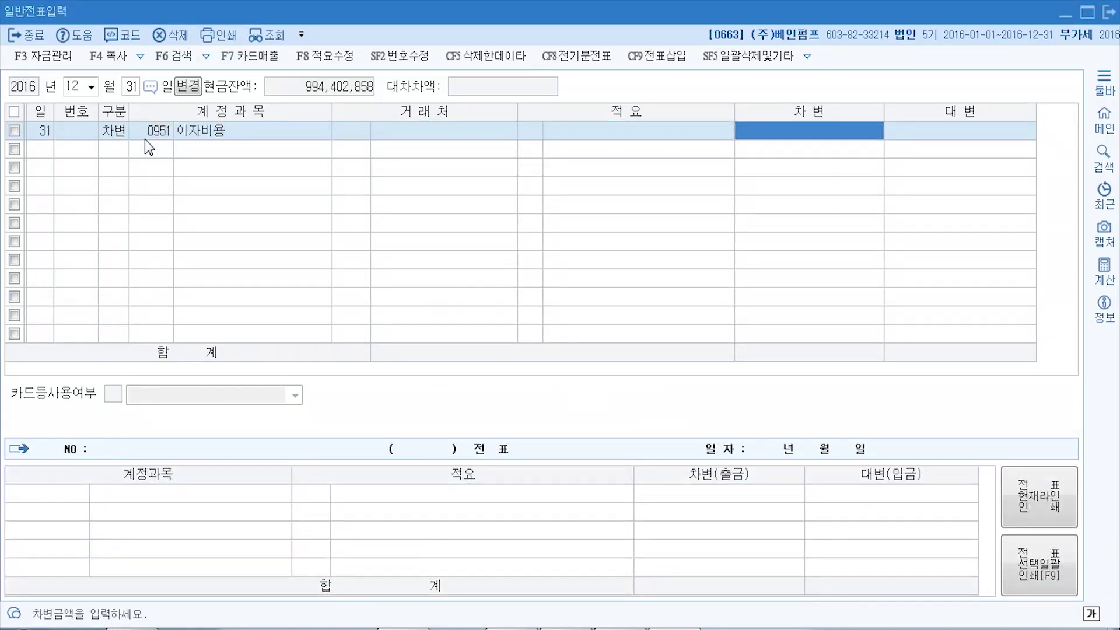
type("900")
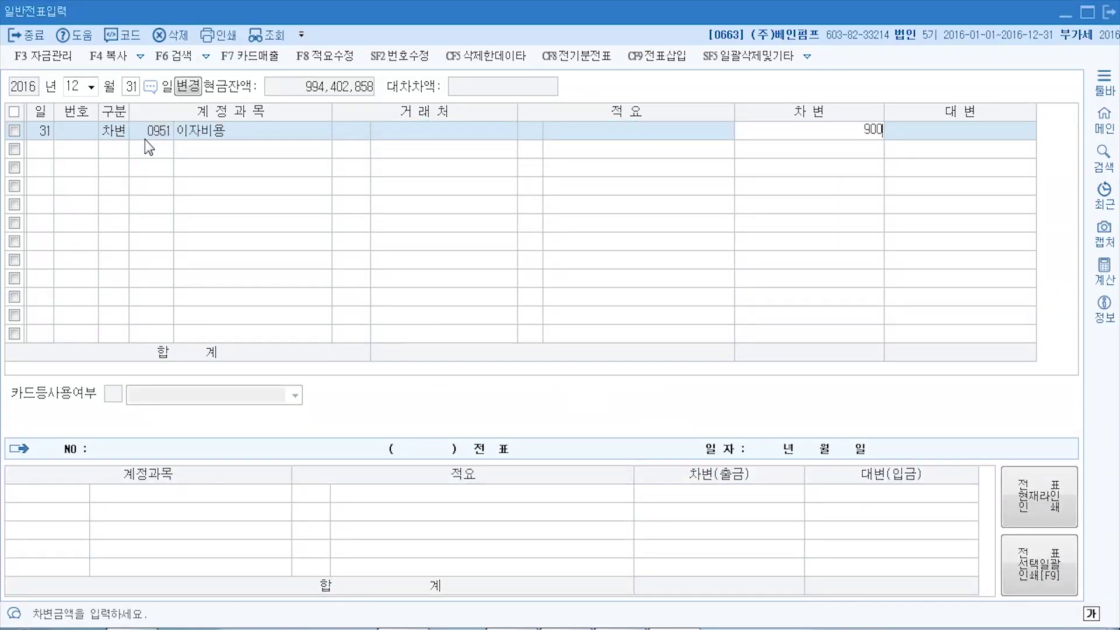
type(",000")
key("Return")
- Add a credit line for 미지급비용 of 900,000 on the same voucher
type("4")
key("Return")
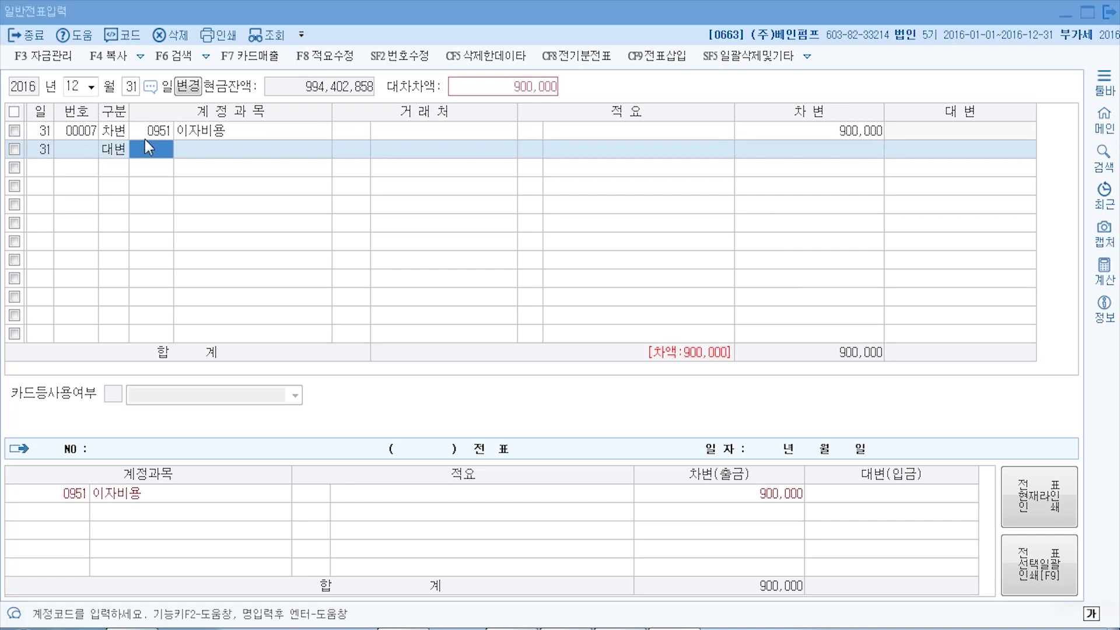
key("F2")
type("미")
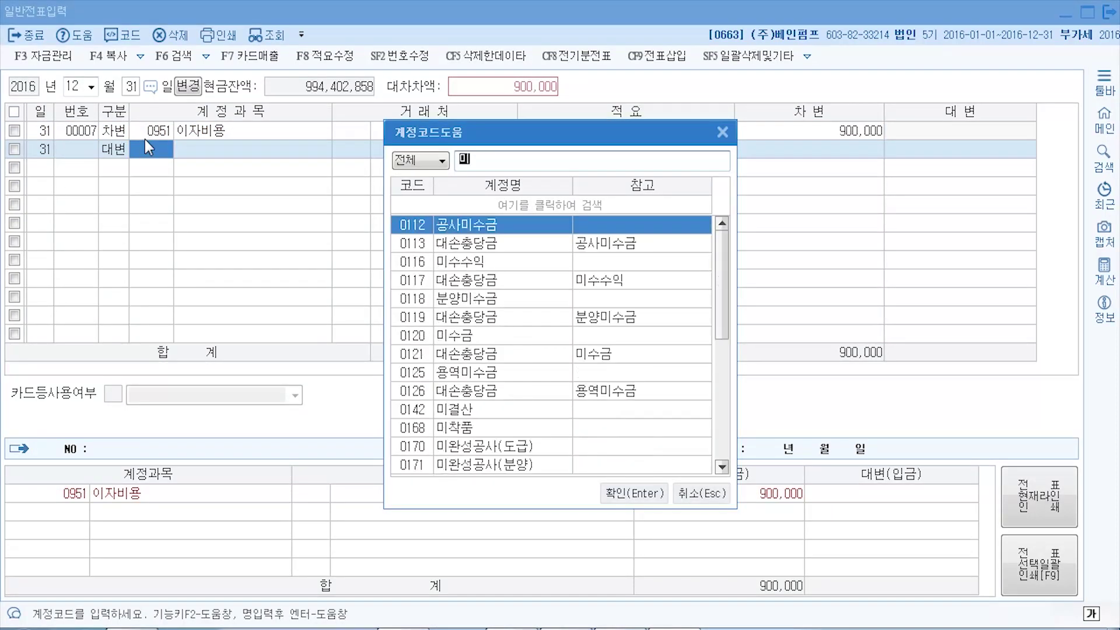
type("지급비용")
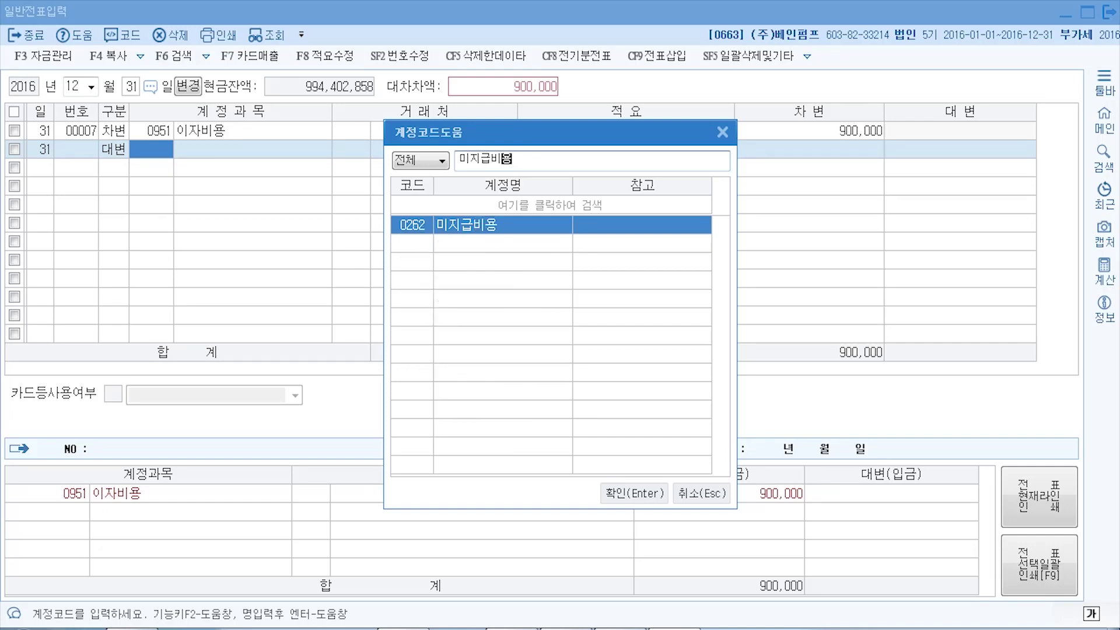
key("Return")
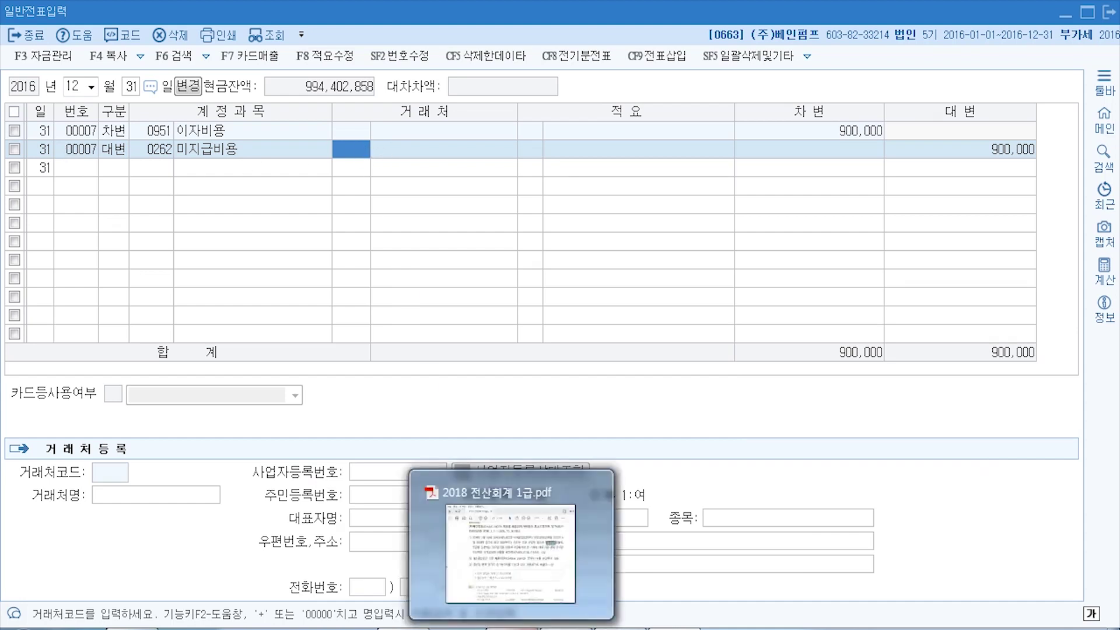
- Look up the lender in question [1] of the PDF and assign 만세공업 as the 미지급비용 line's 거래처 in KcLep
left_click(511, 623)
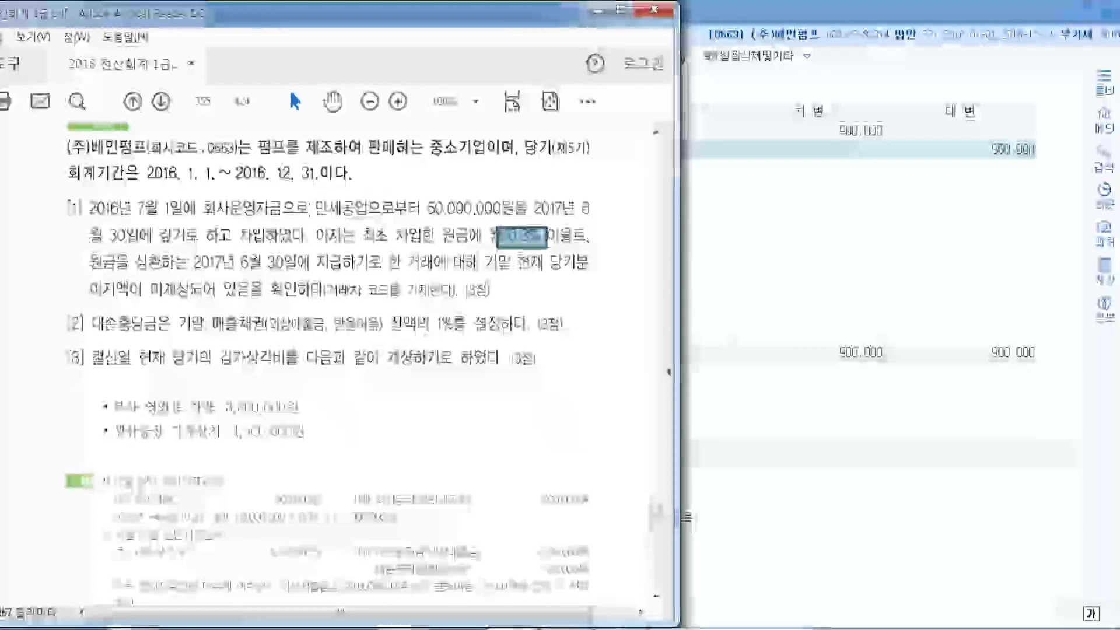
left_click_drag(314, 209, 376, 211)
left_click(716, 11)
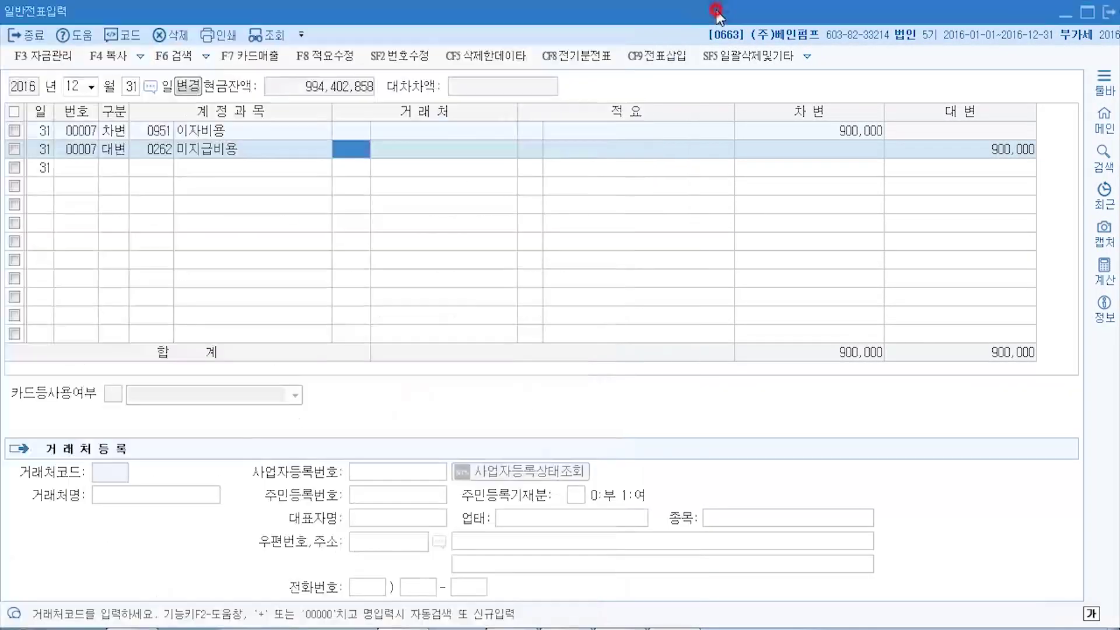
double_click(359, 148)
type("만")
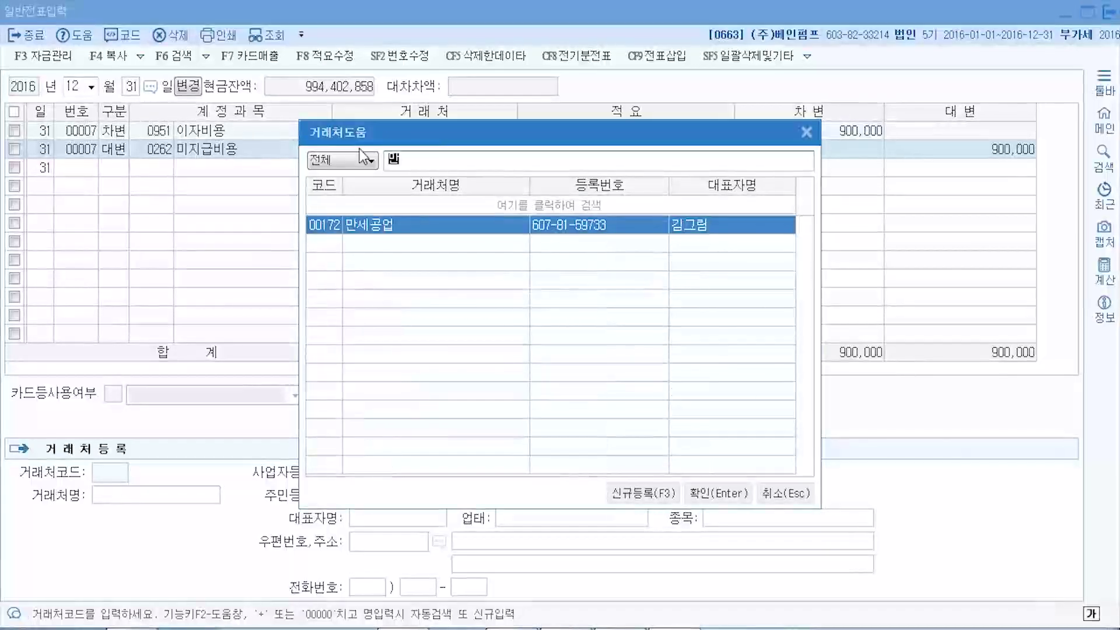
key("Return")
key("Return")
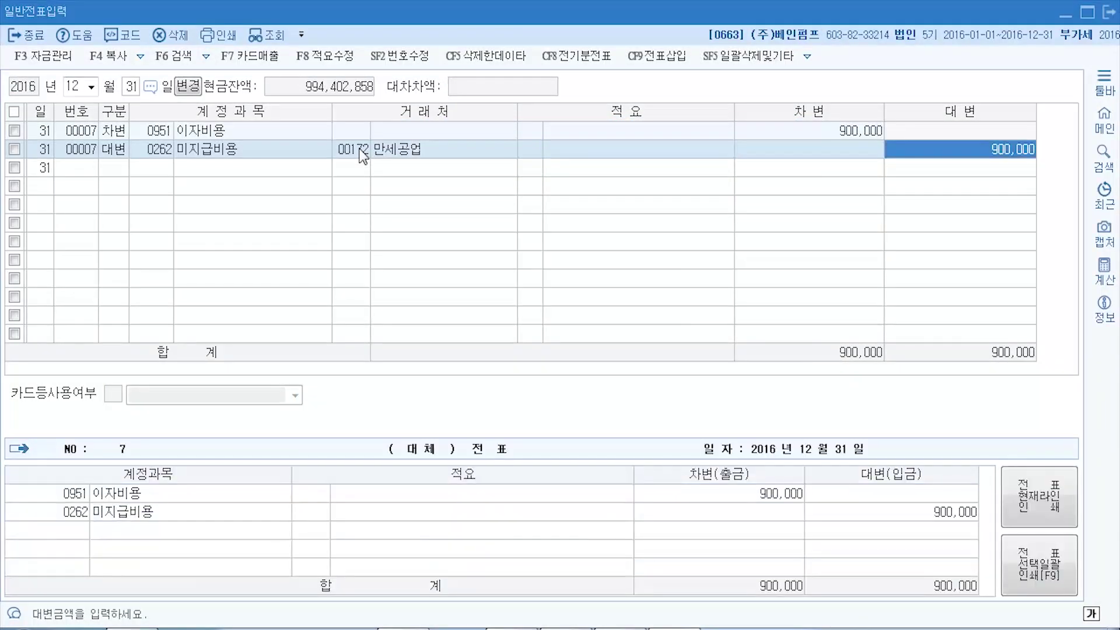
key("Return")
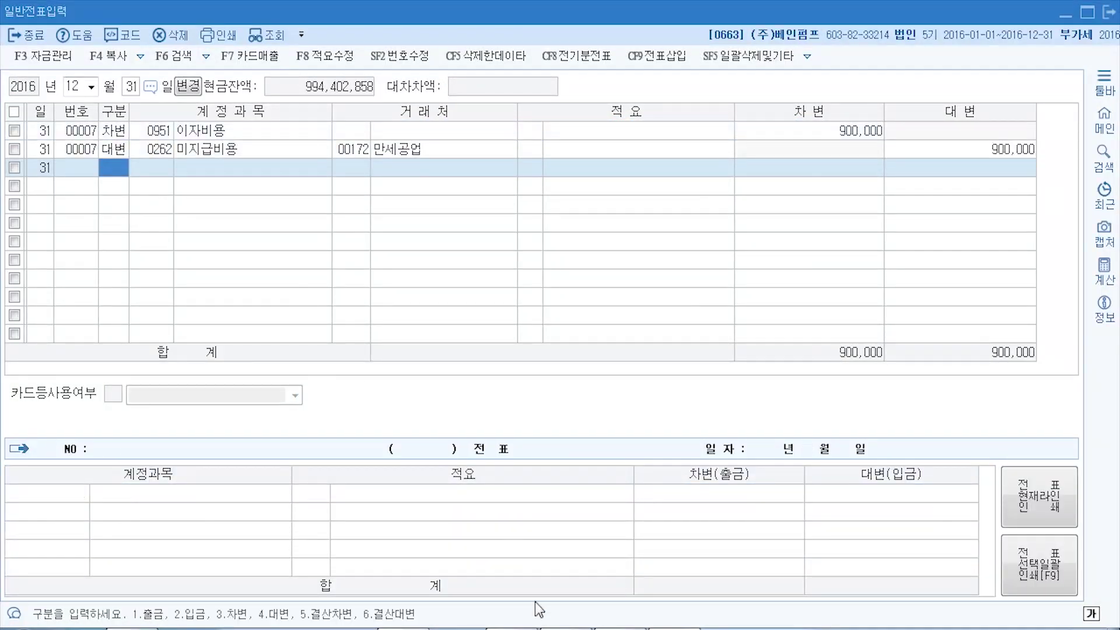
- Switch to the Acrobat Reader PDF and read question [2] of set 66 on setting the 대손충당금 for 매출채권
left_click(513, 549)
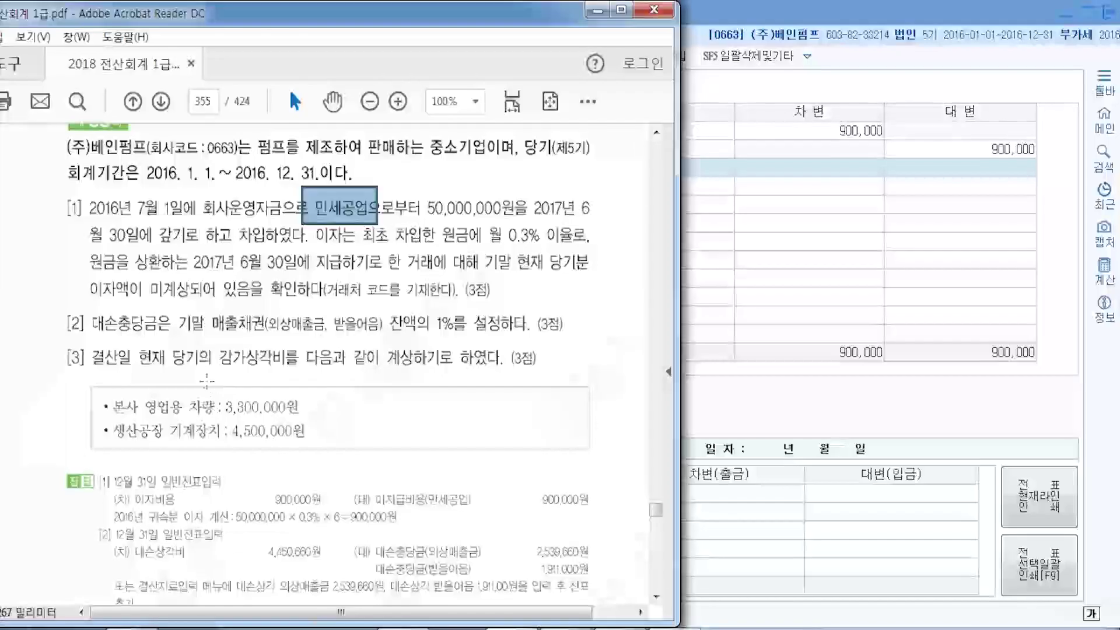
left_click(113, 337)
left_click(207, 338)
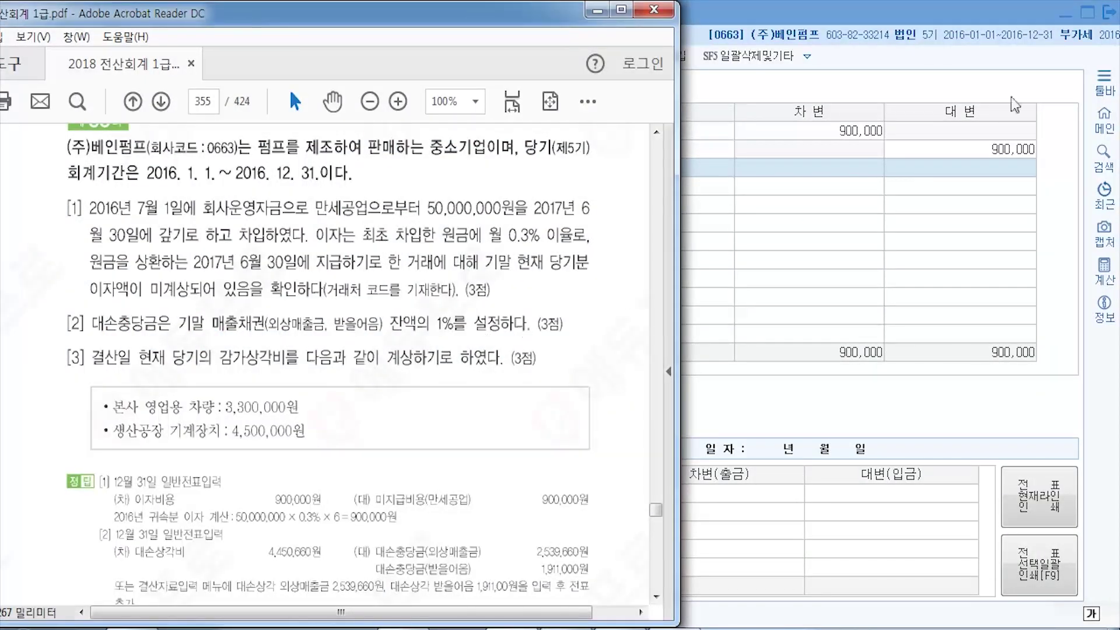
- Open 합계잔액시산표 in KcLep for December 31, 2016 and examine the balances of 외상매출금 and its 대손충당금
left_click(1114, 18)
left_click(927, 156)
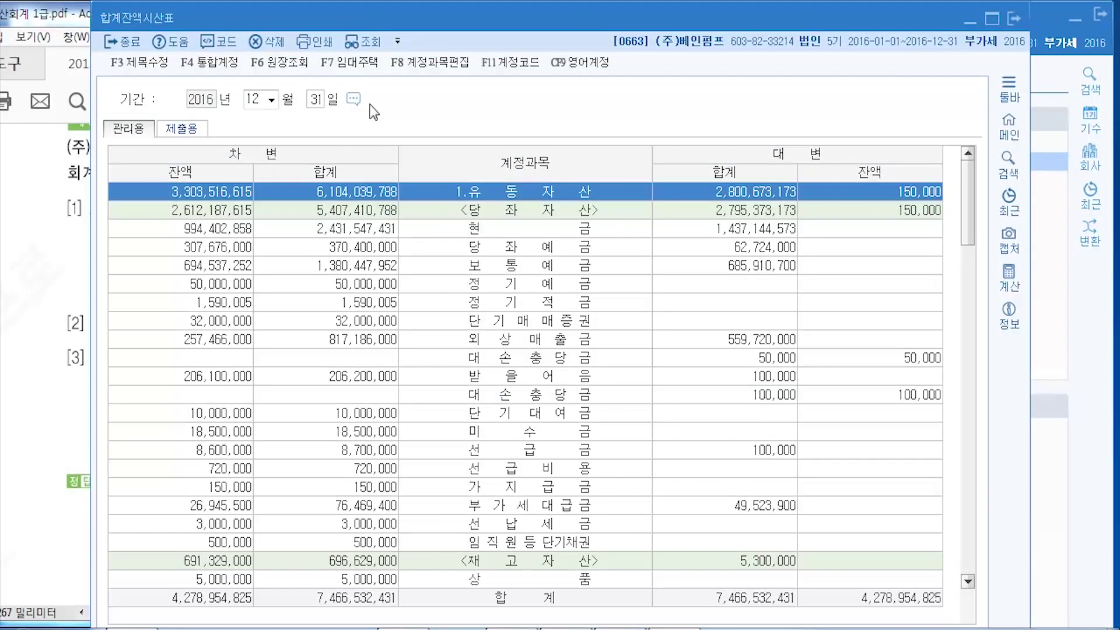
left_click(515, 345)
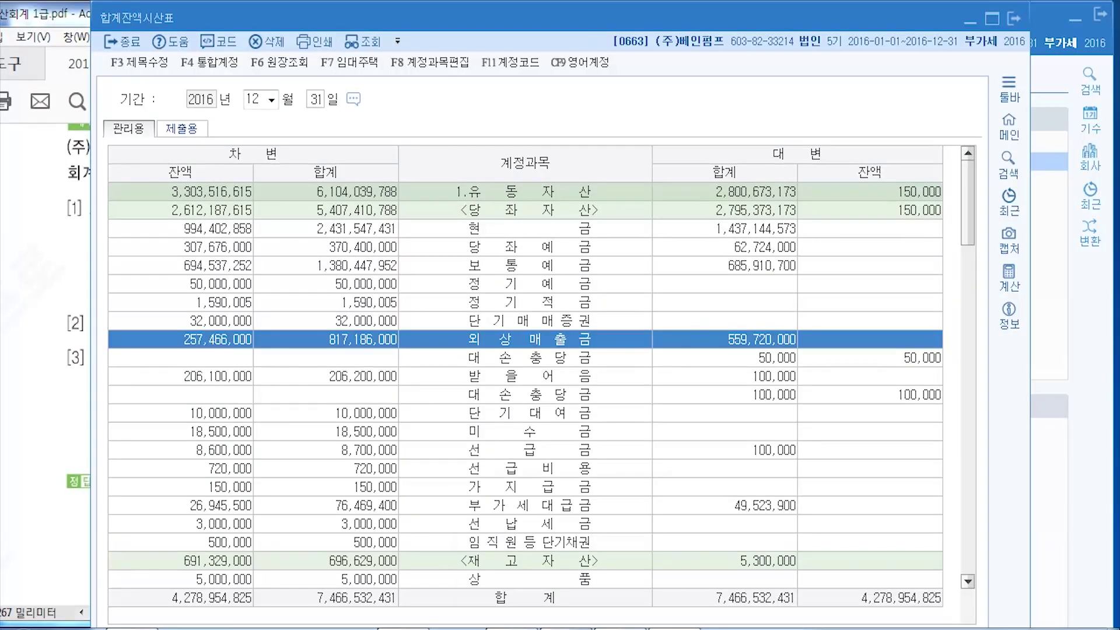
mouse_move(566, 629)
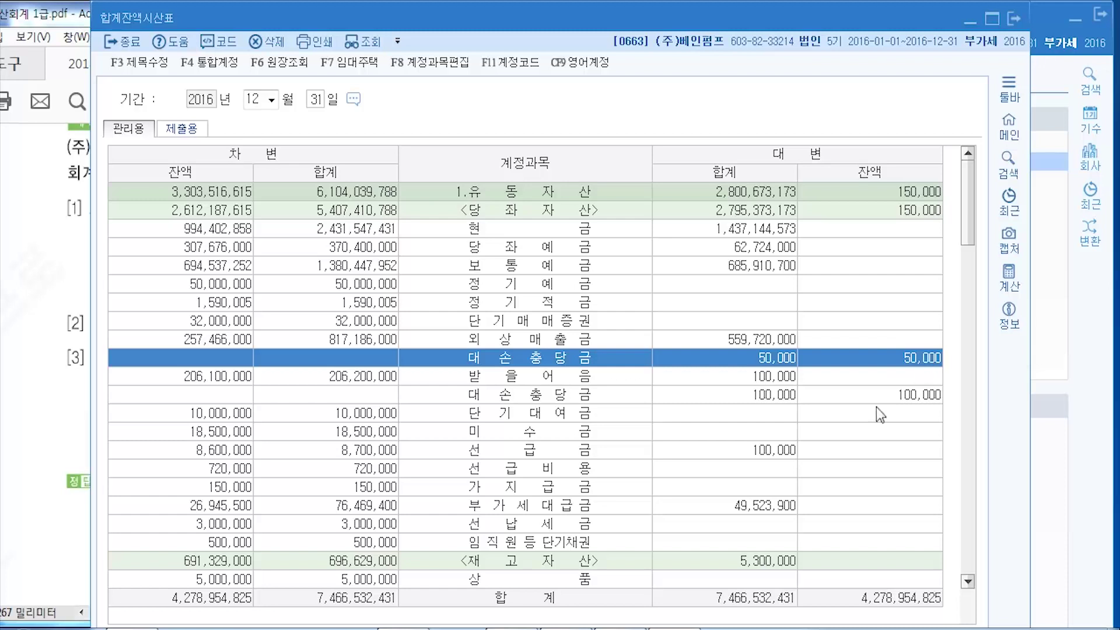
- Open the calculator and compute 1% of the 외상매출금 balance of 257,466,000
left_click(1009, 274)
left_click(969, 399)
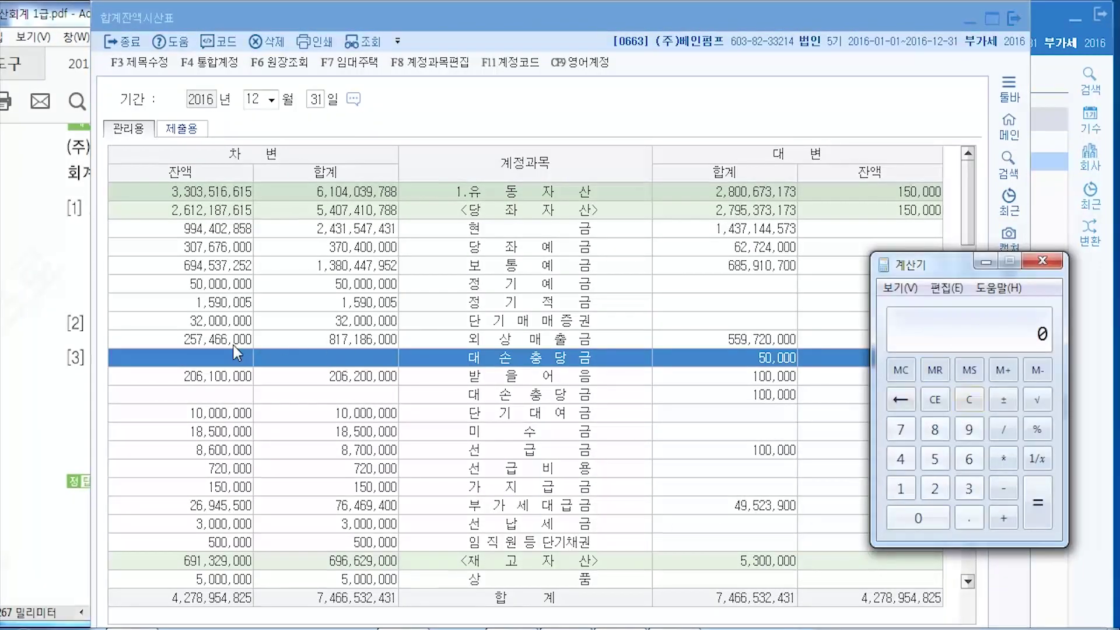
type("257466000")
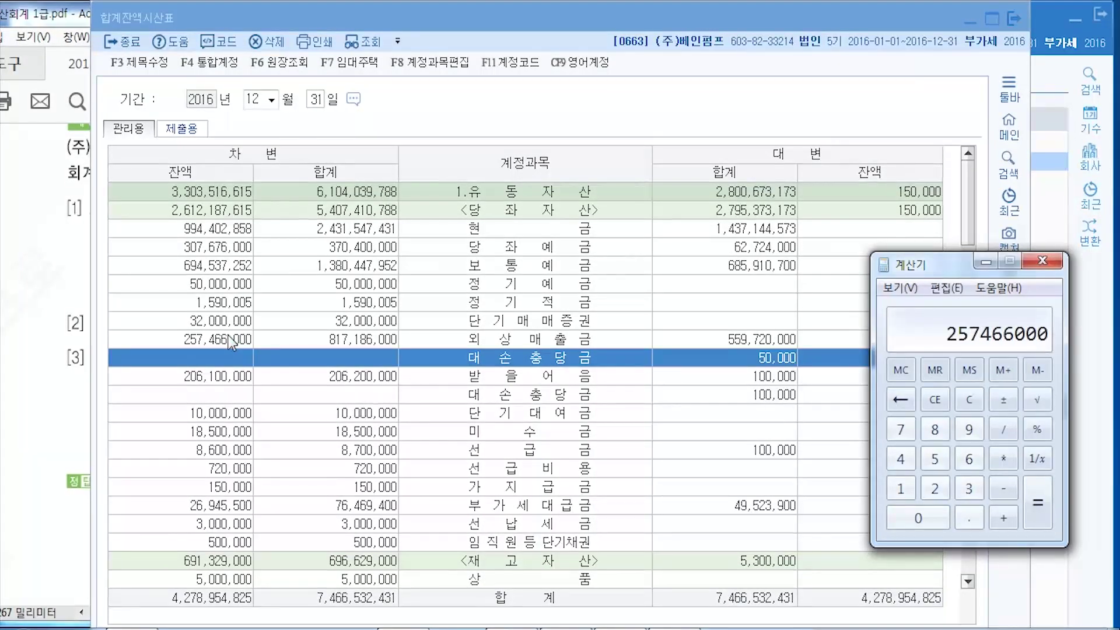
left_click(1003, 460)
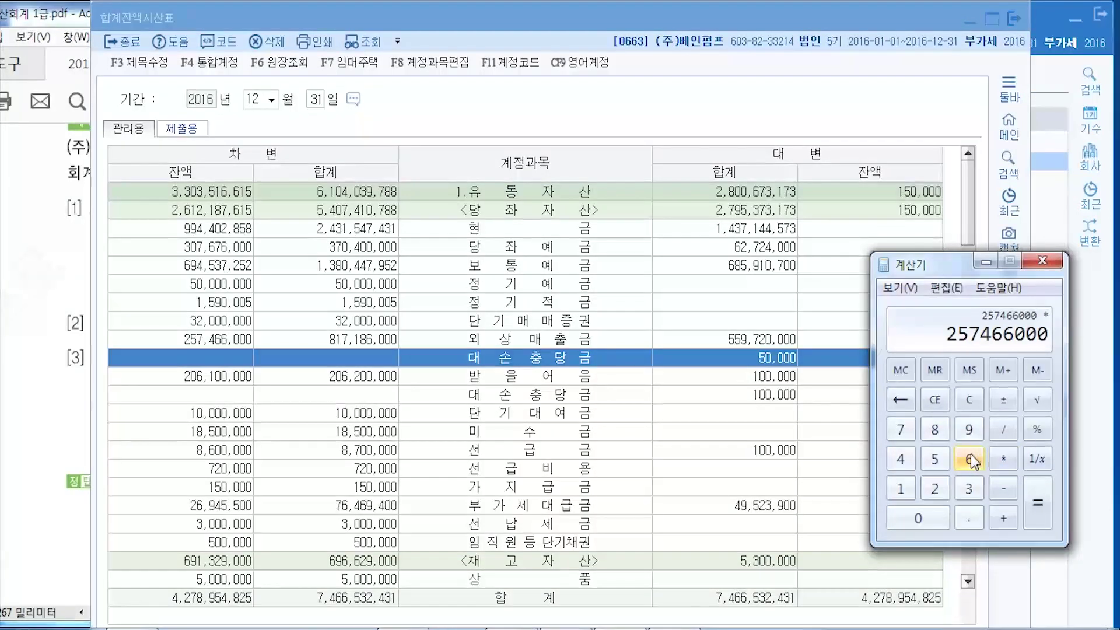
type("1")
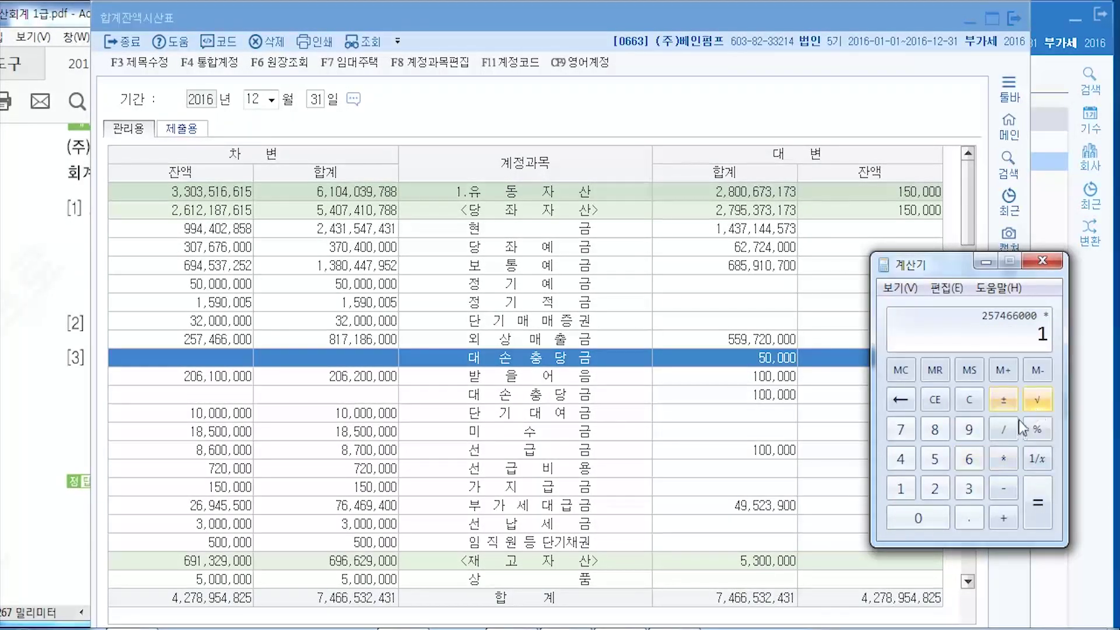
left_click(1034, 437)
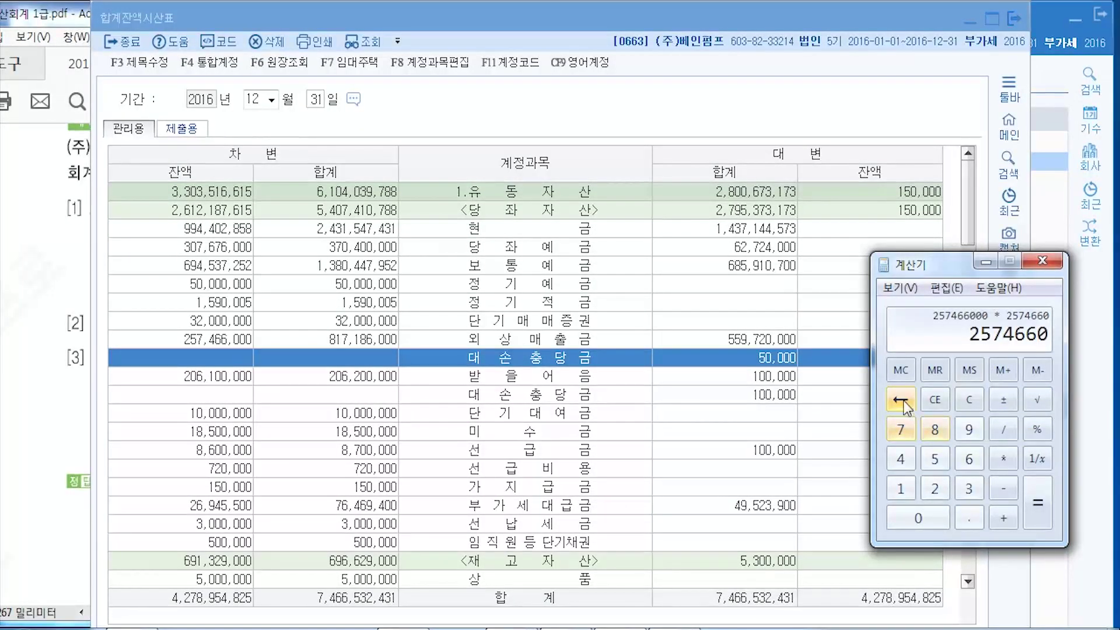
- Subtract the existing 외상매출금 allowance of 50,000 from 2,574,660 in the calculator
left_click(976, 402)
type("2")
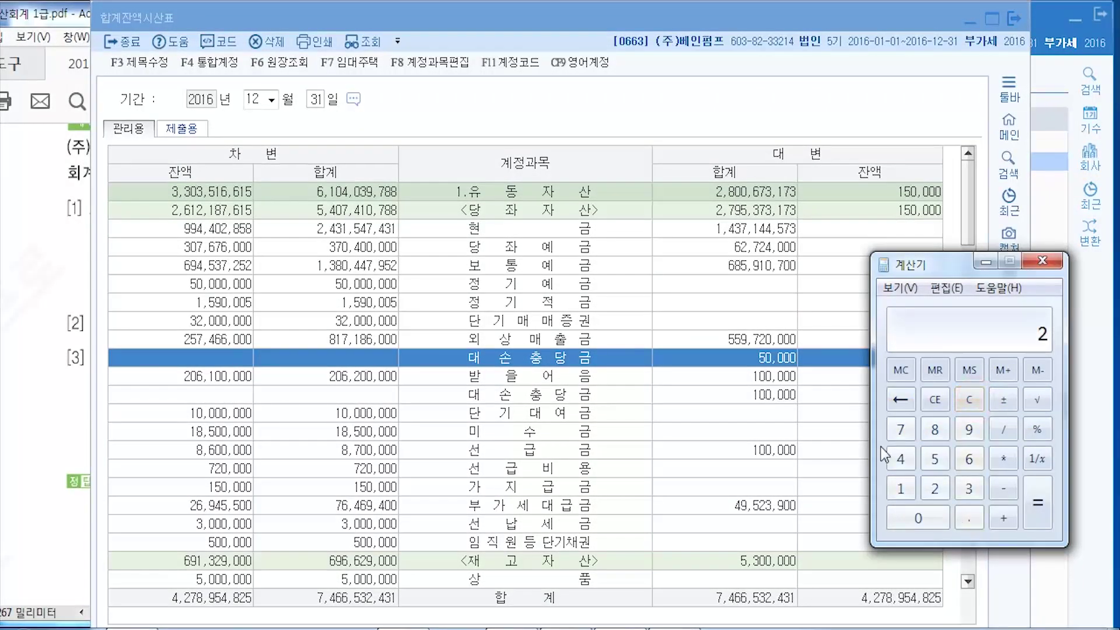
type("574660")
left_click(1003, 489)
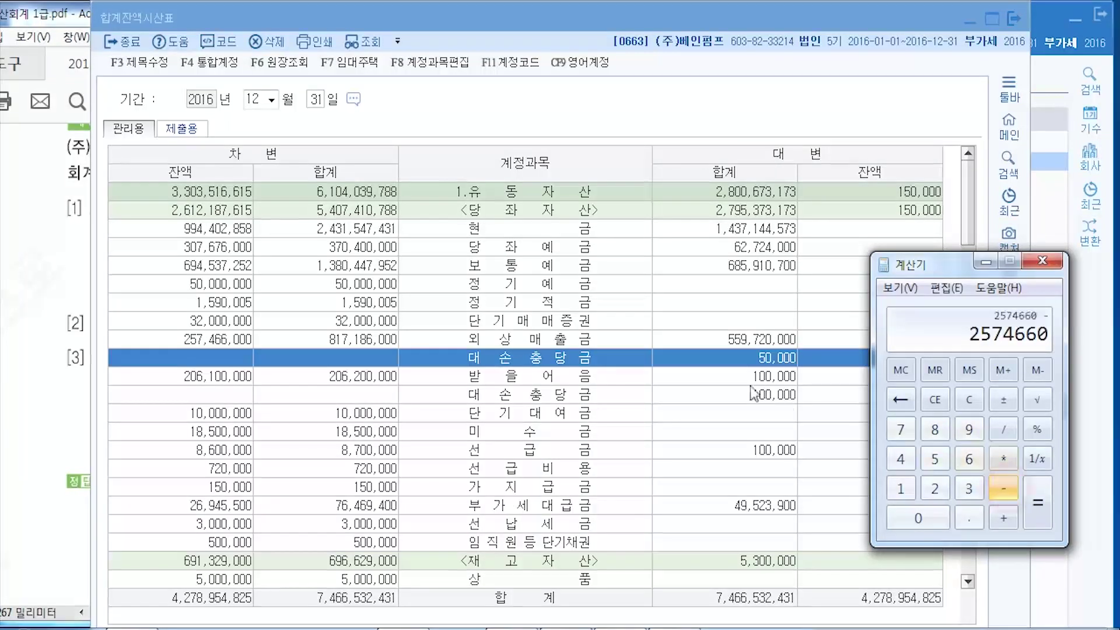
left_click_drag(926, 274, 840, 265)
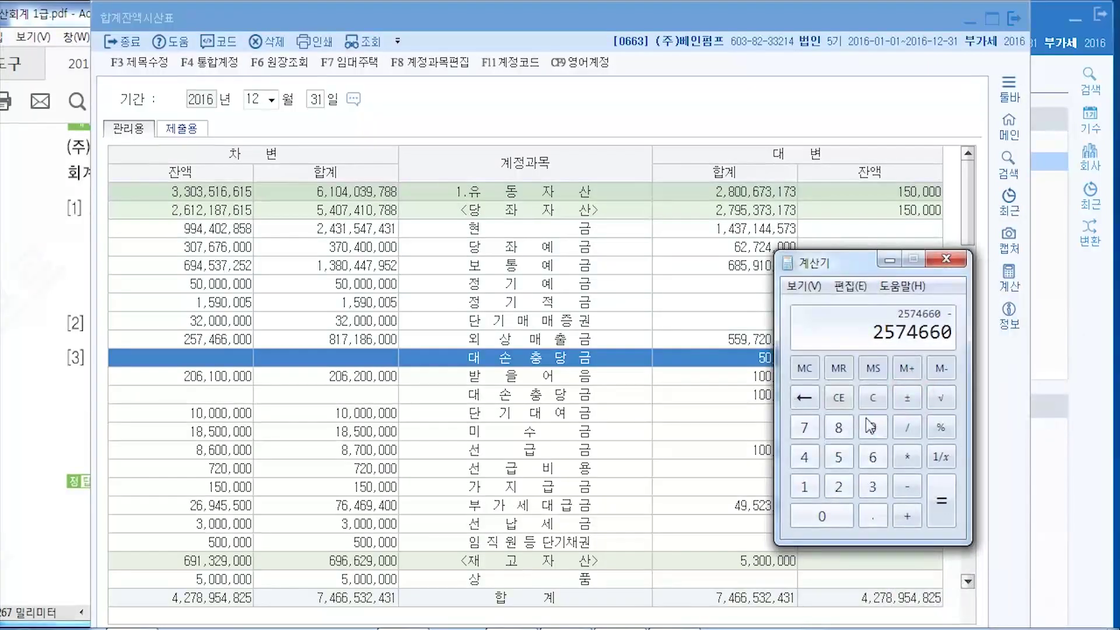
type("50000")
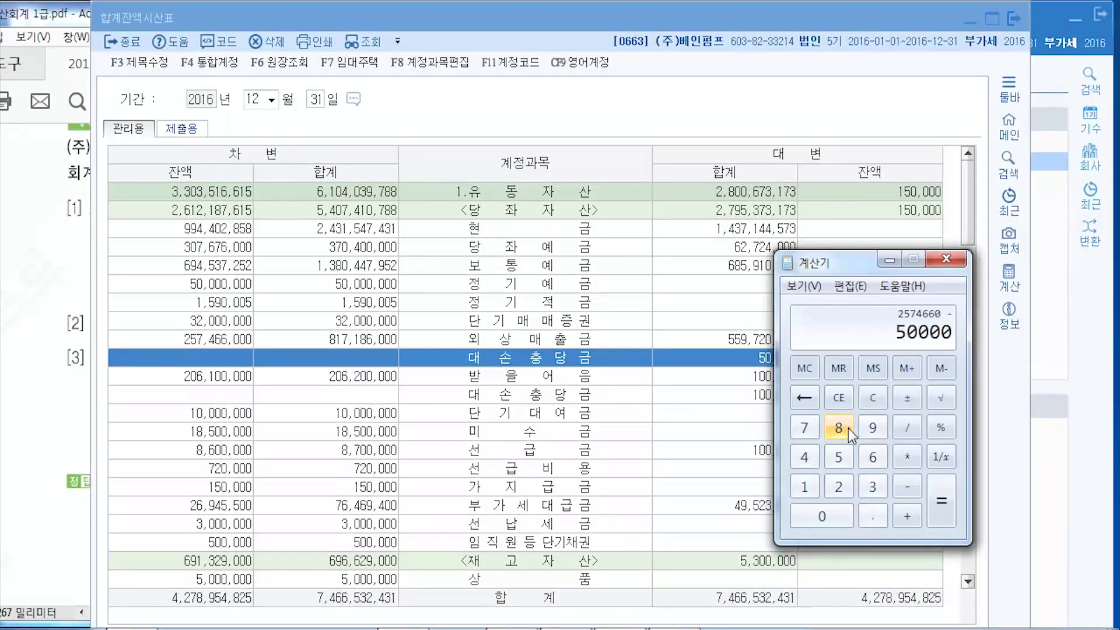
key("Return")
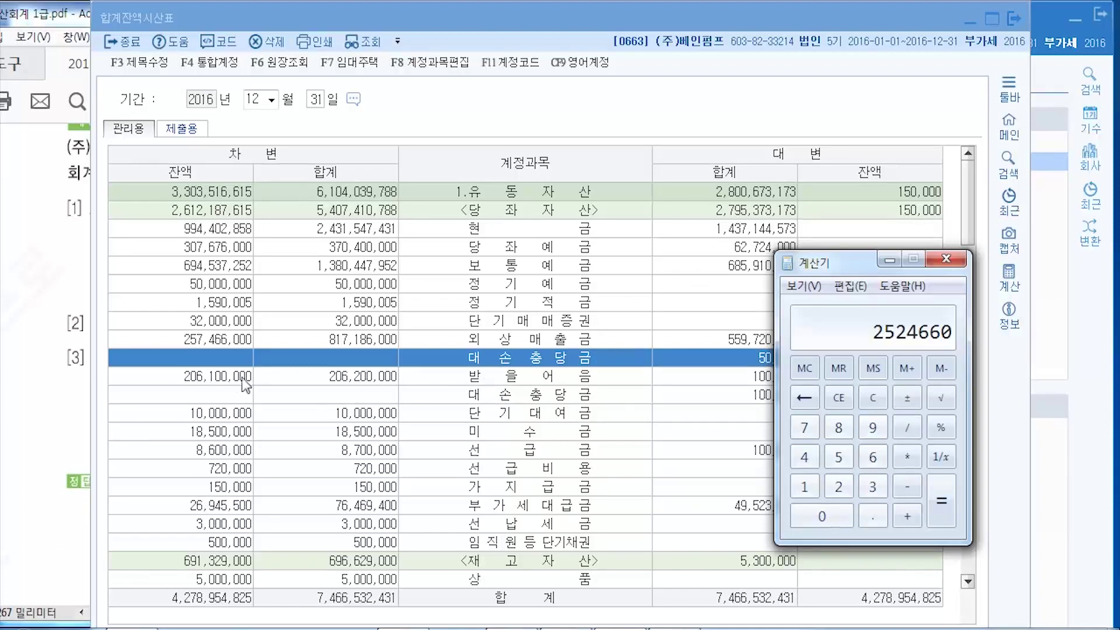
- Check the 받을어음 balance and its 대손충당금, and compute 1% of 206,100,000 in the calculator
left_click(221, 382)
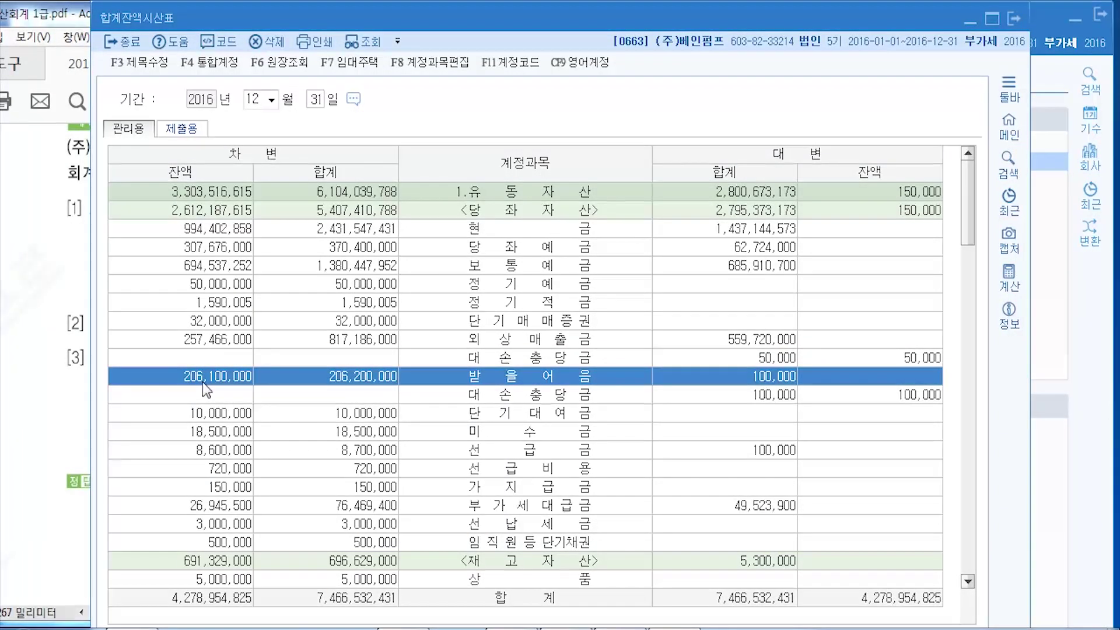
left_click(927, 396)
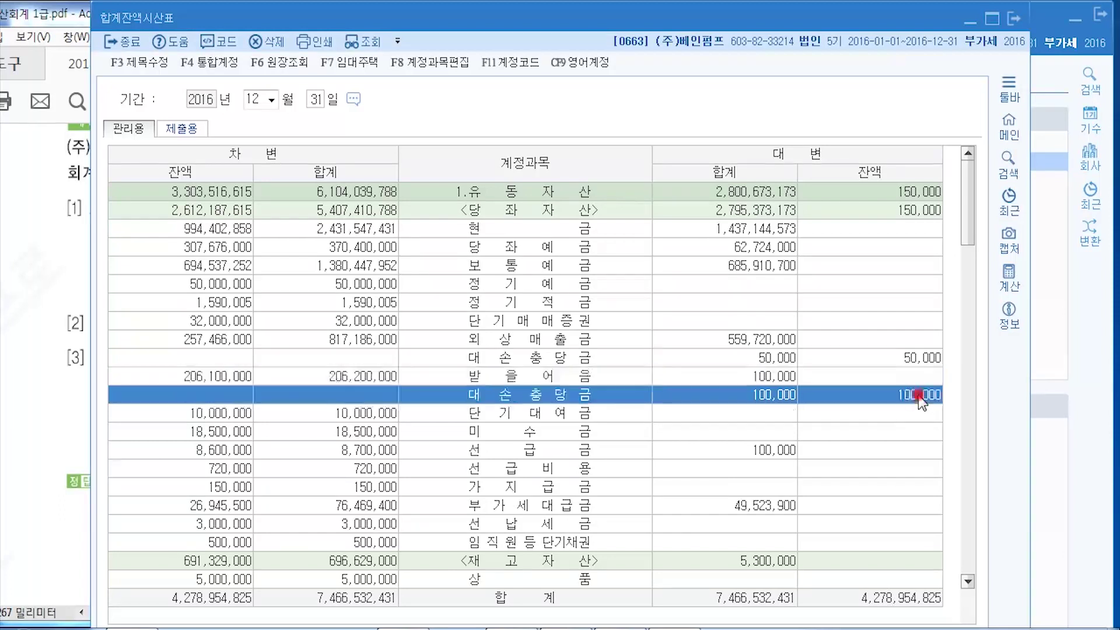
key("alt+Tab")
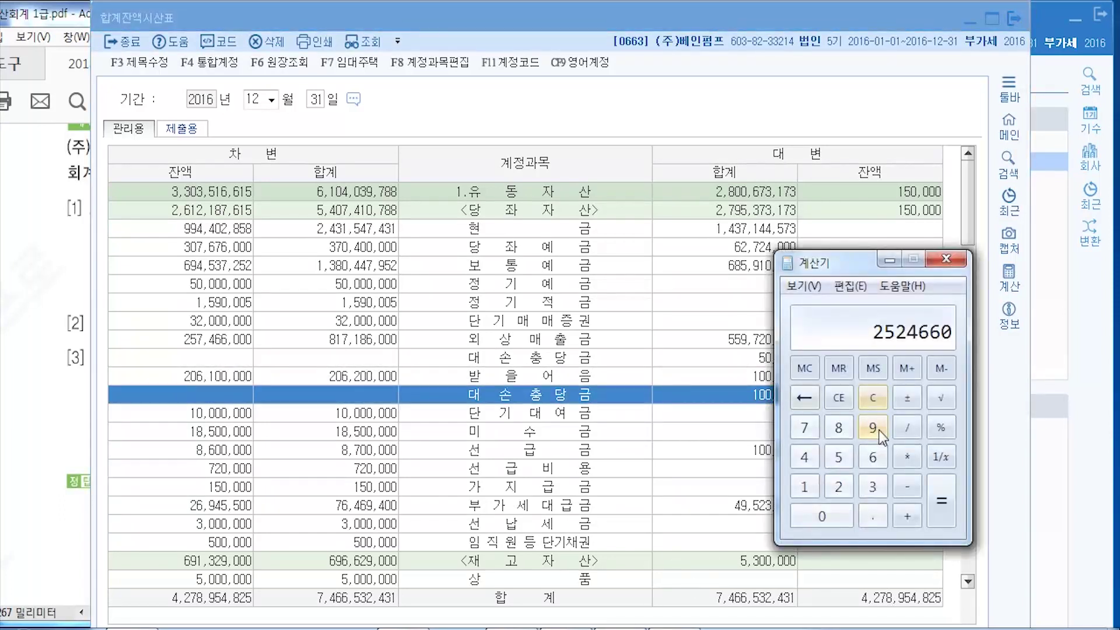
left_click(873, 398)
type("206100000")
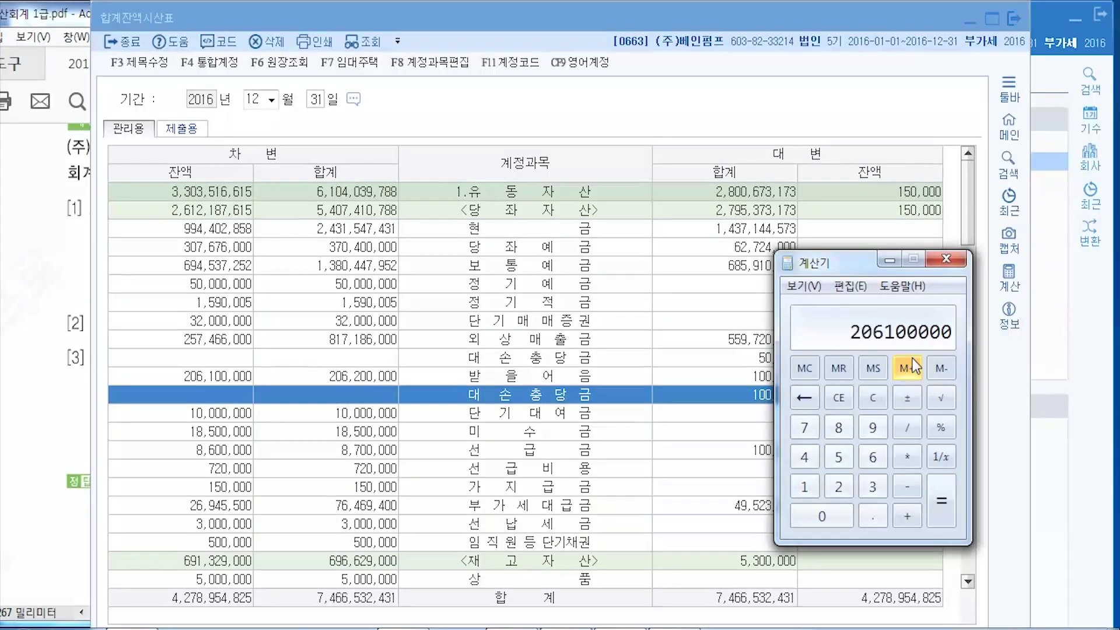
left_click(908, 456)
left_click(804, 486)
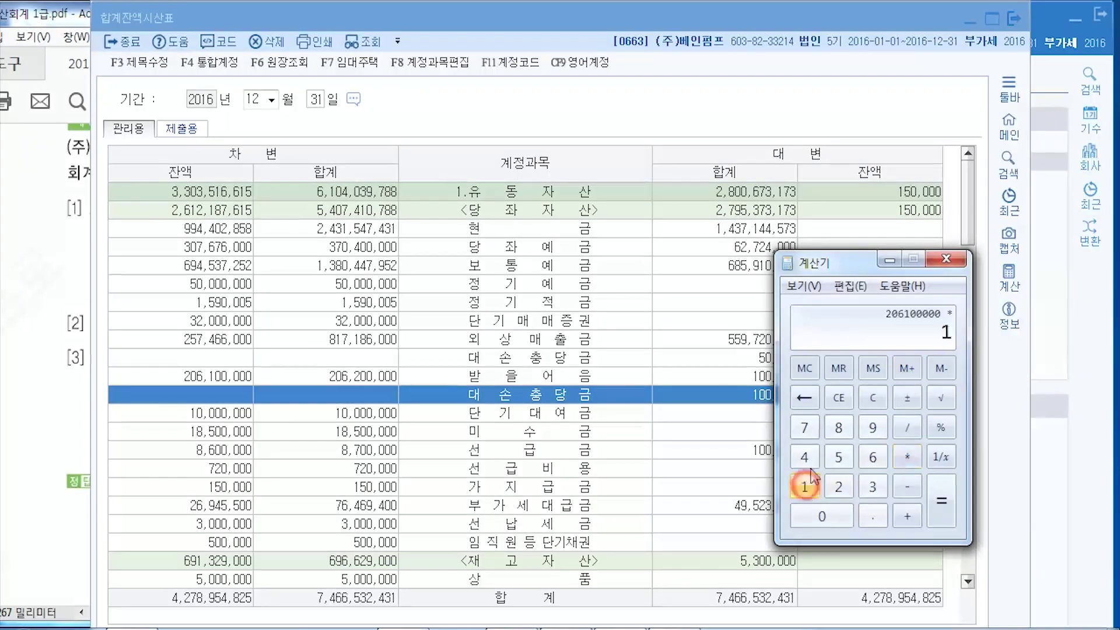
left_click(938, 428)
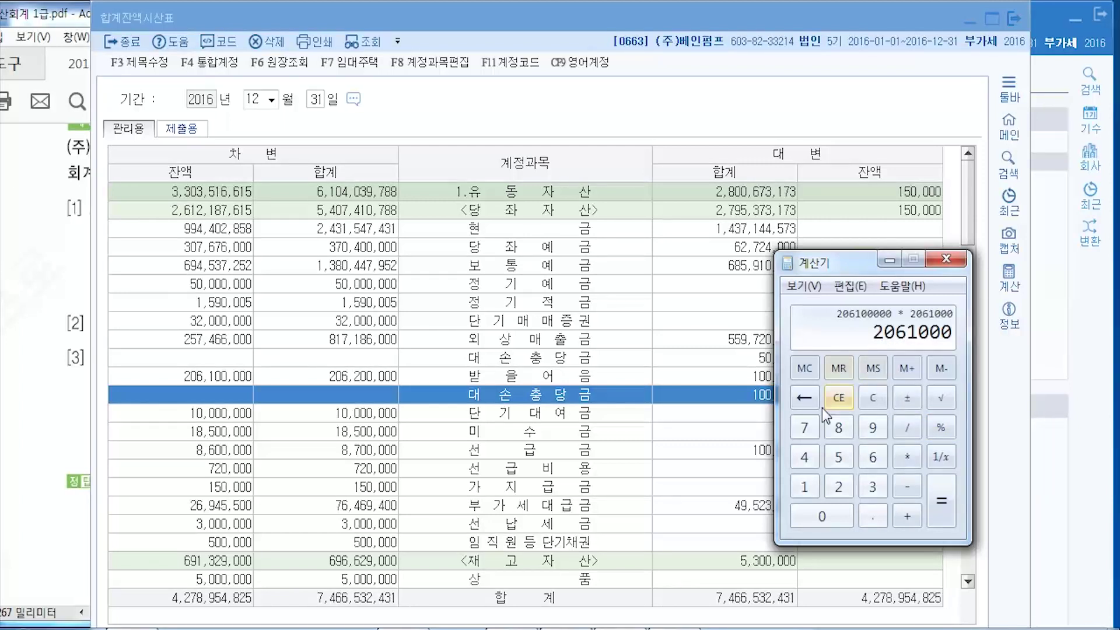
left_click_drag(838, 264, 870, 418)
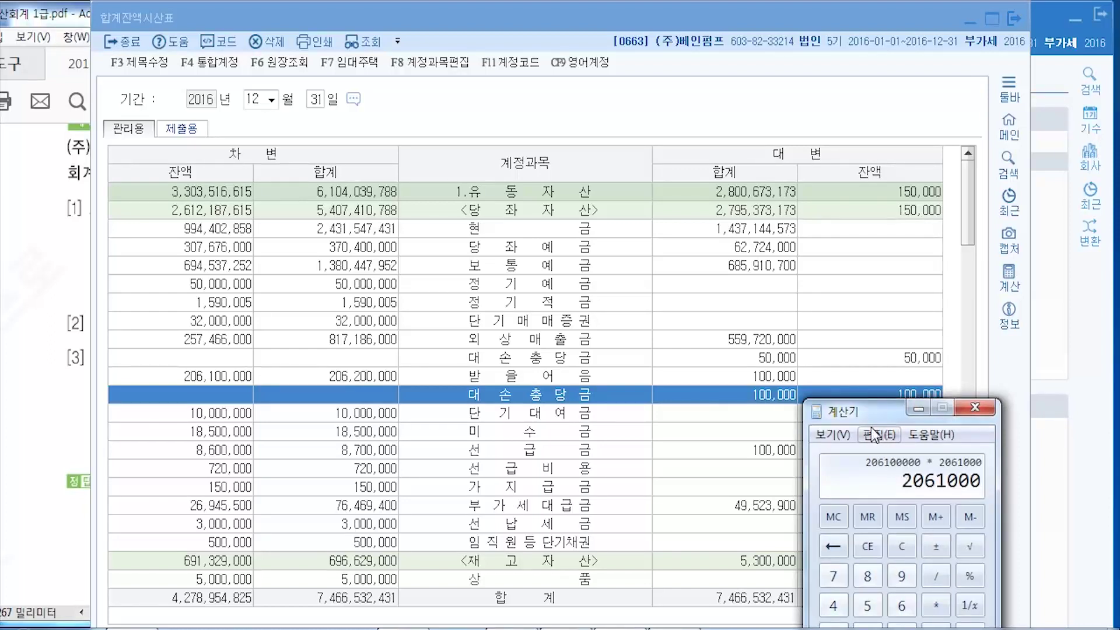
left_click_drag(869, 411, 855, 375)
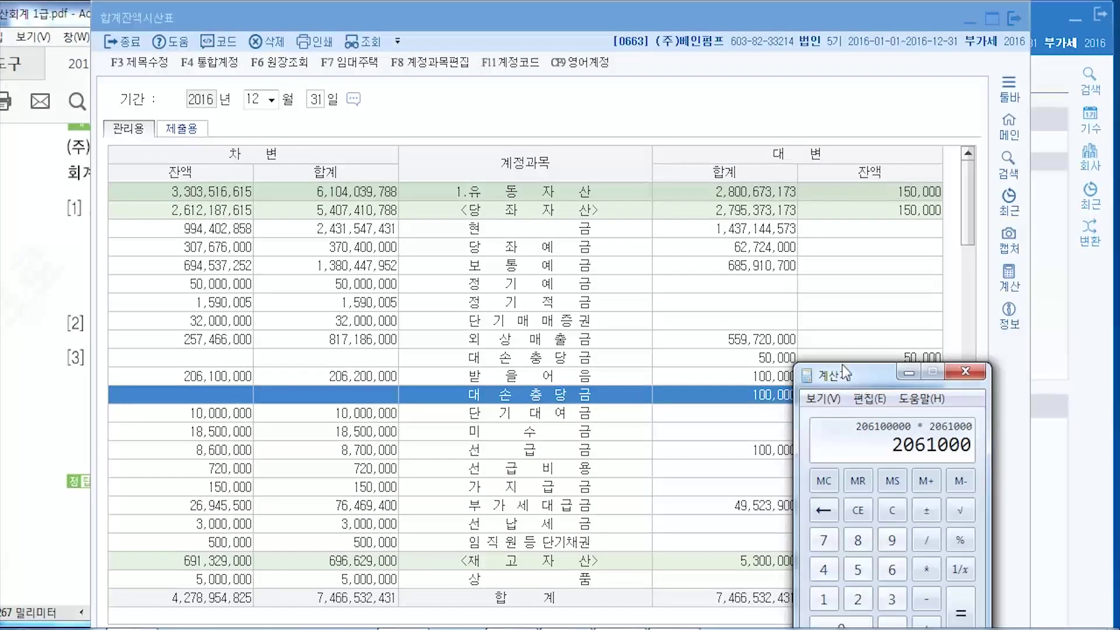
- Open 결산자료입력 in KcLep and locate the 결산반영금액 cells for 외상매출금 and 받을어음 under 대손상각
left_click(1058, 26)
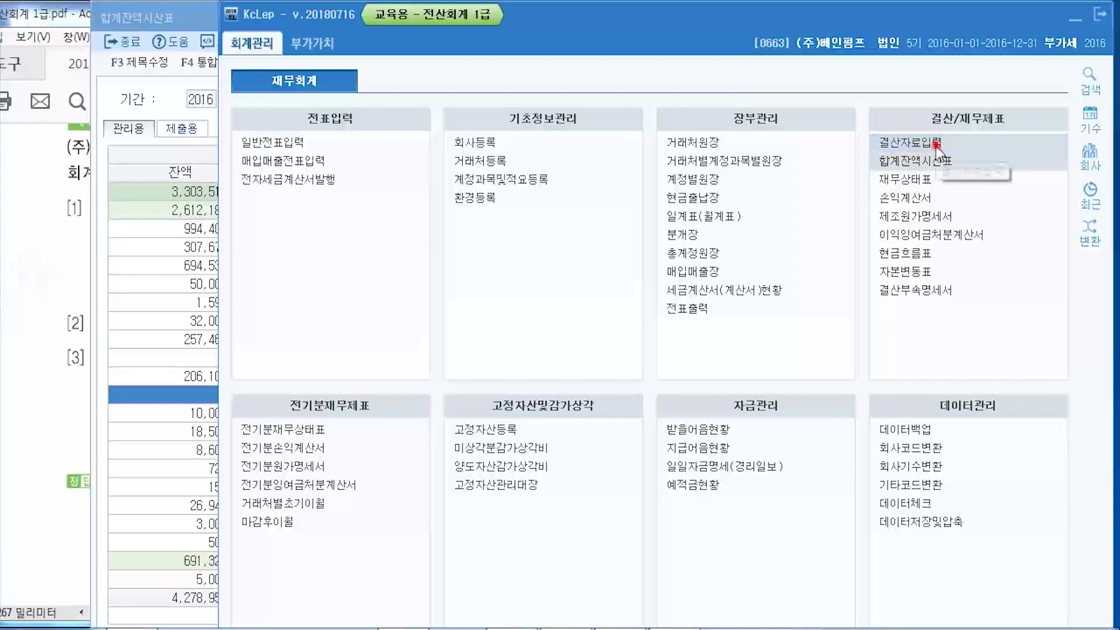
left_click(933, 144)
key("Return")
scroll(344, 470, "down", 12)
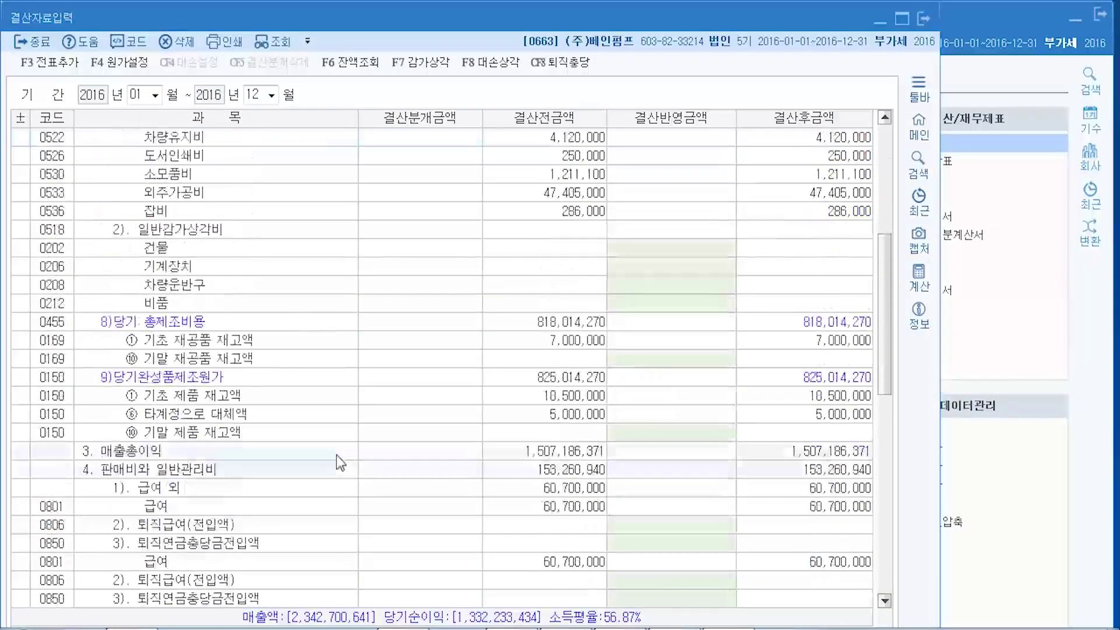
scroll(153, 366, "down", 1)
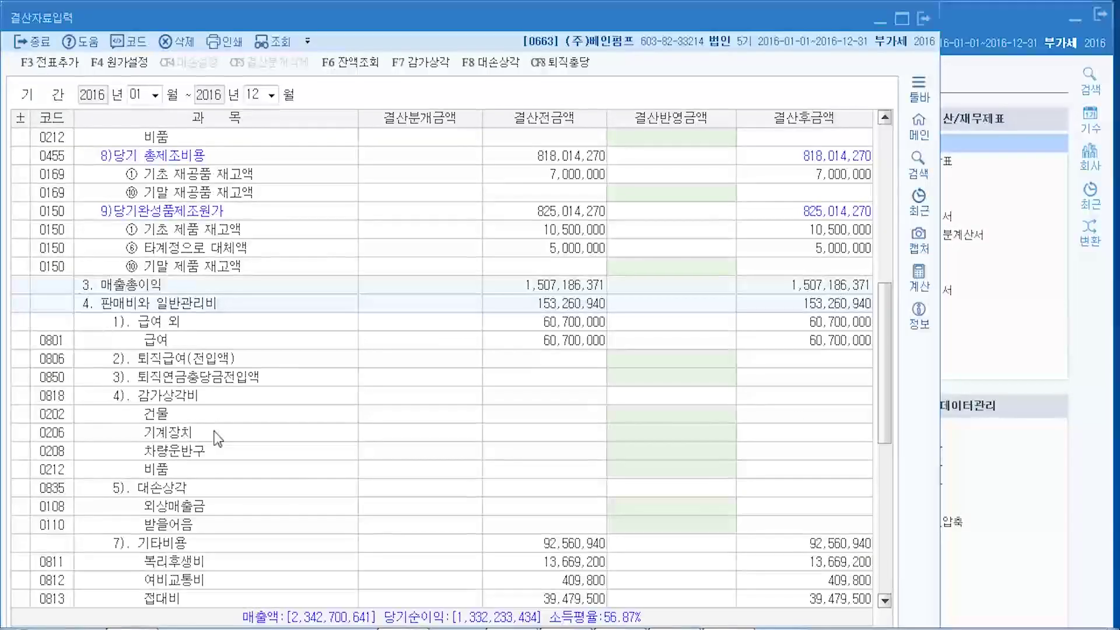
scroll(208, 444, "down", 1)
left_click(188, 440)
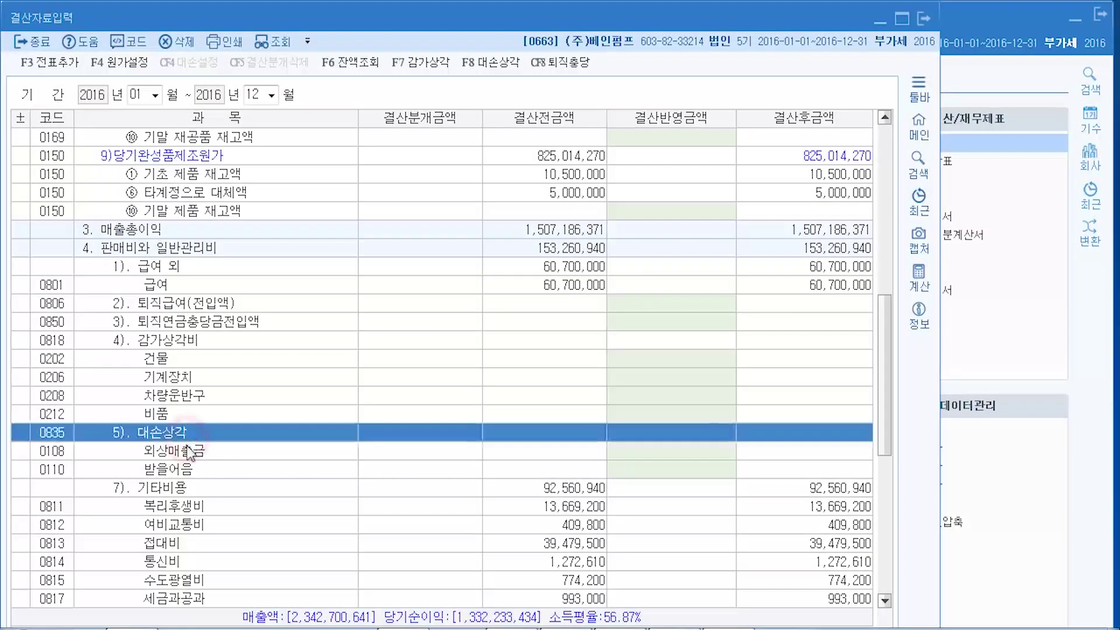
left_click(628, 455)
left_click(635, 466)
left_click(627, 457)
left_click(635, 465)
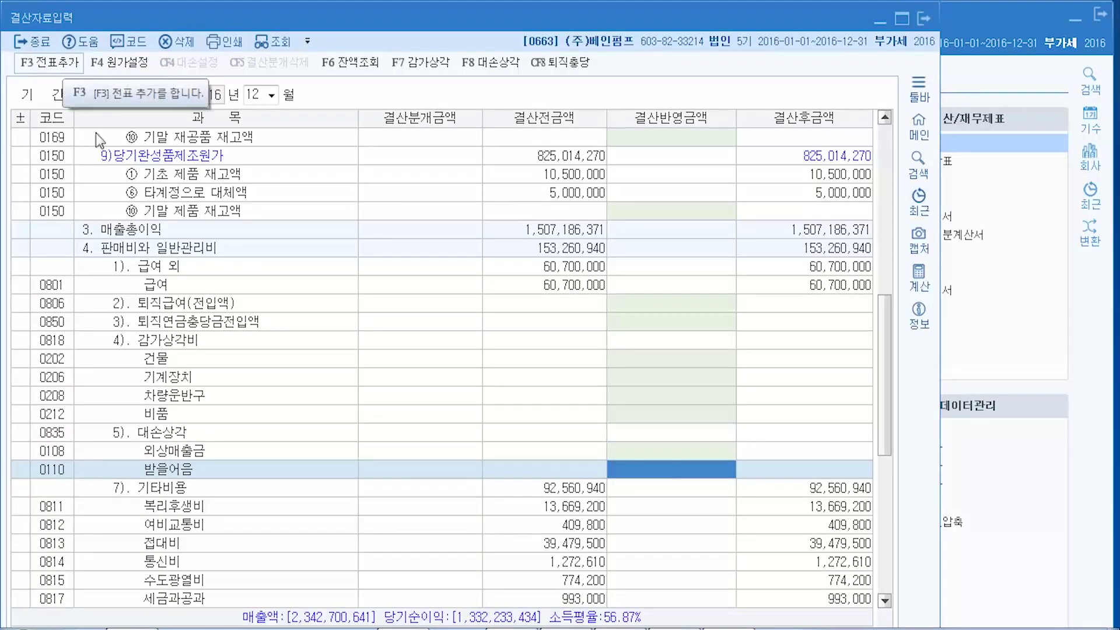
- Read question [3] of set 66 in the Acrobat Reader PDF, marking the word 감가상각비
key("alt+Tab")
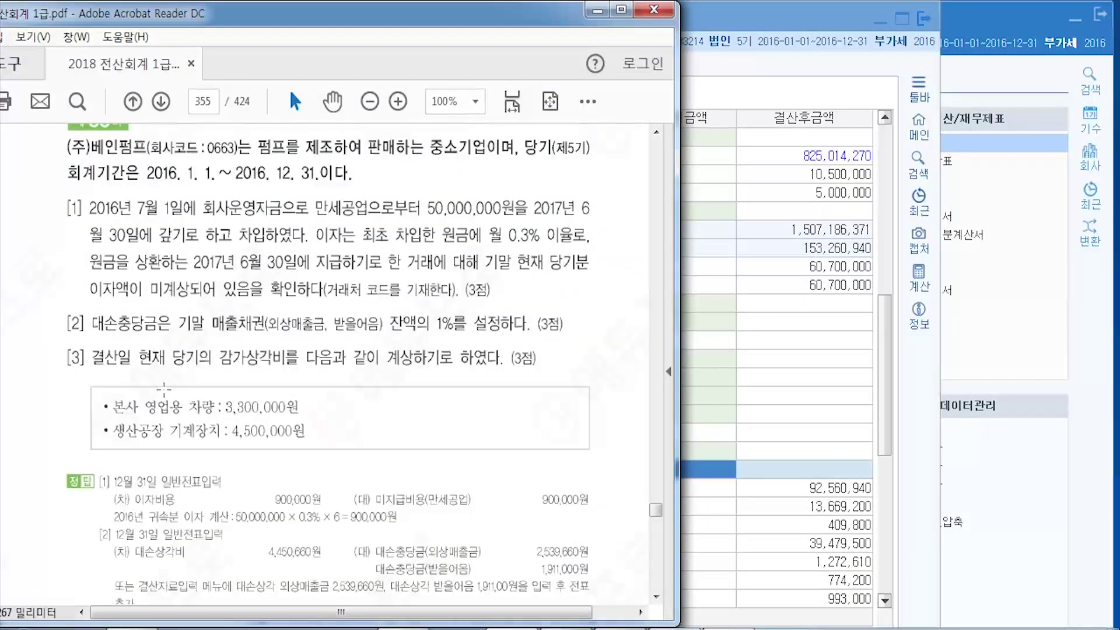
scroll(170, 390, "down", 1)
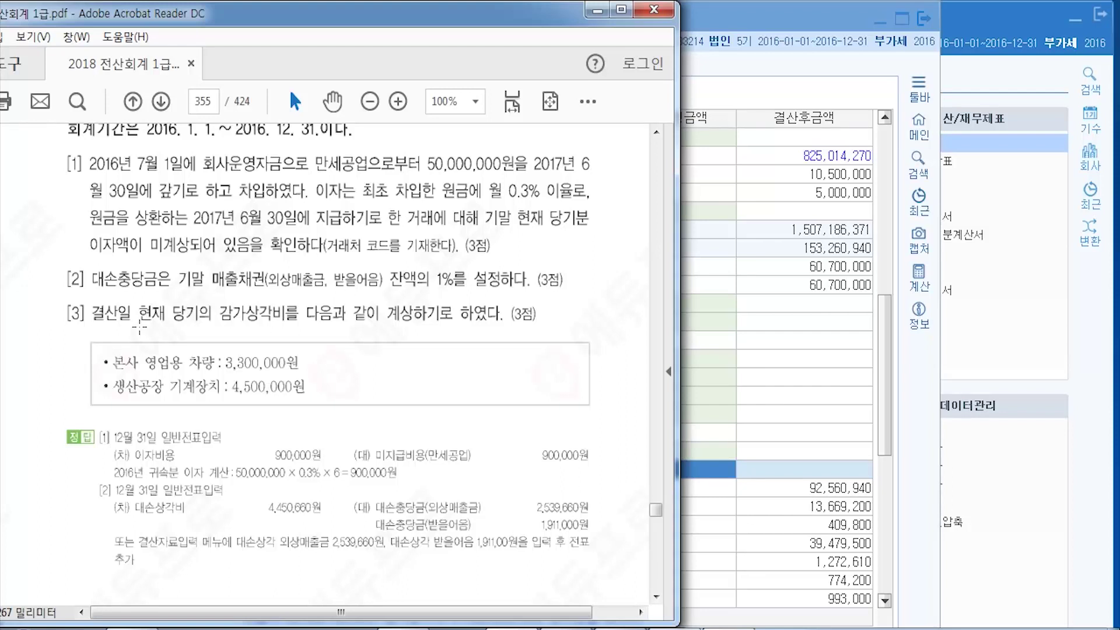
left_click_drag(213, 315, 290, 324)
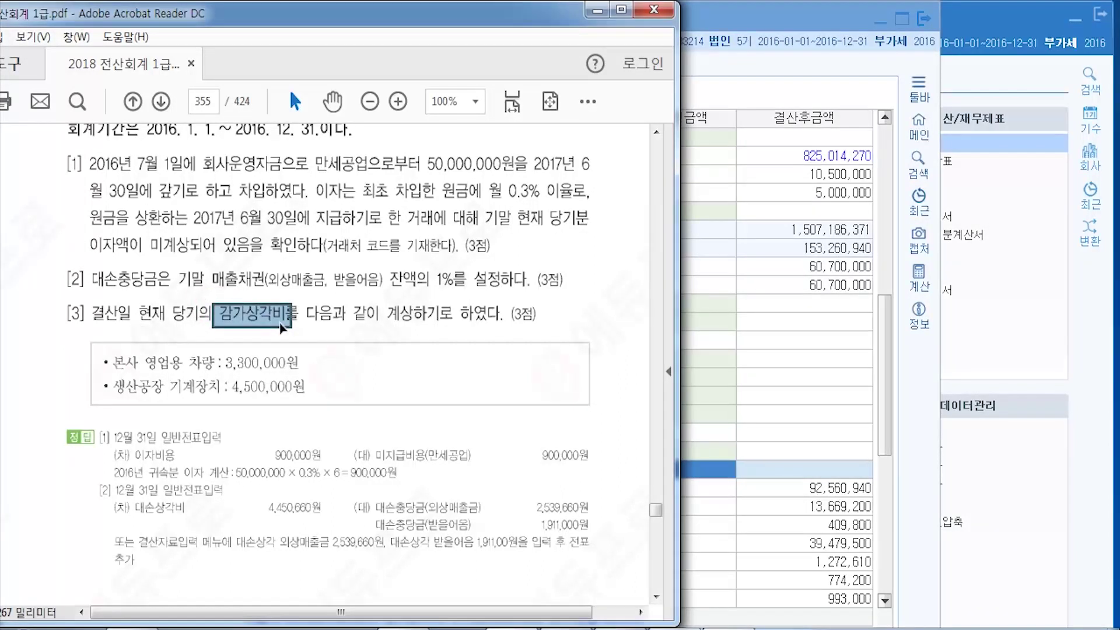
- Return to KcLep's 결산자료입력 and examine the 감가상각비 group under 판매비와 일반관리비 and the 일반감가상각비 group under 제품매출원가
left_click(766, 21)
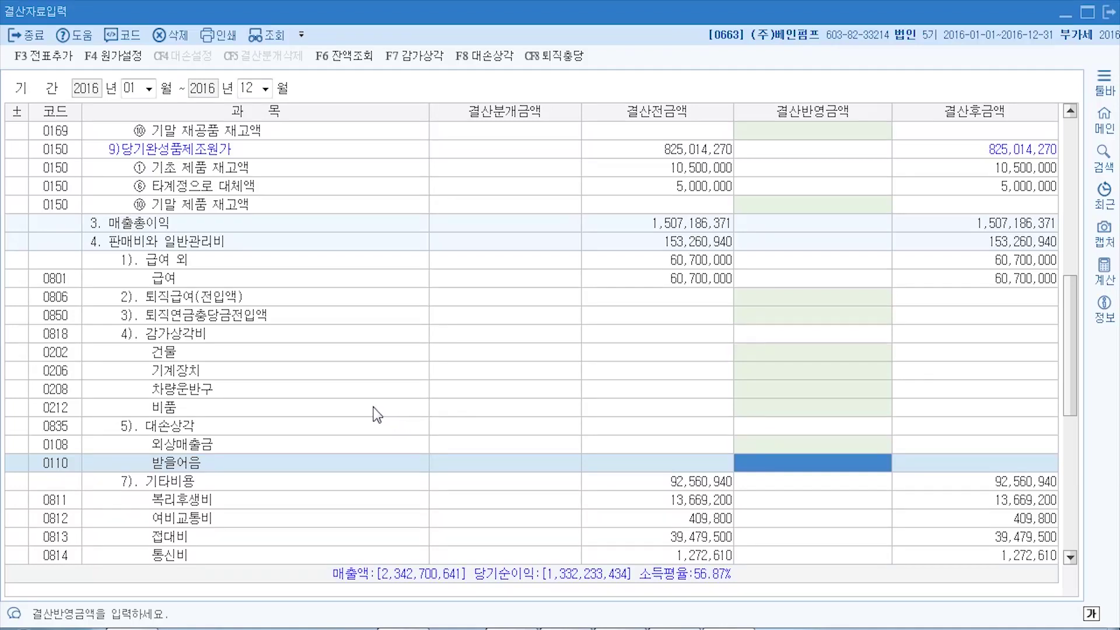
left_click(148, 246)
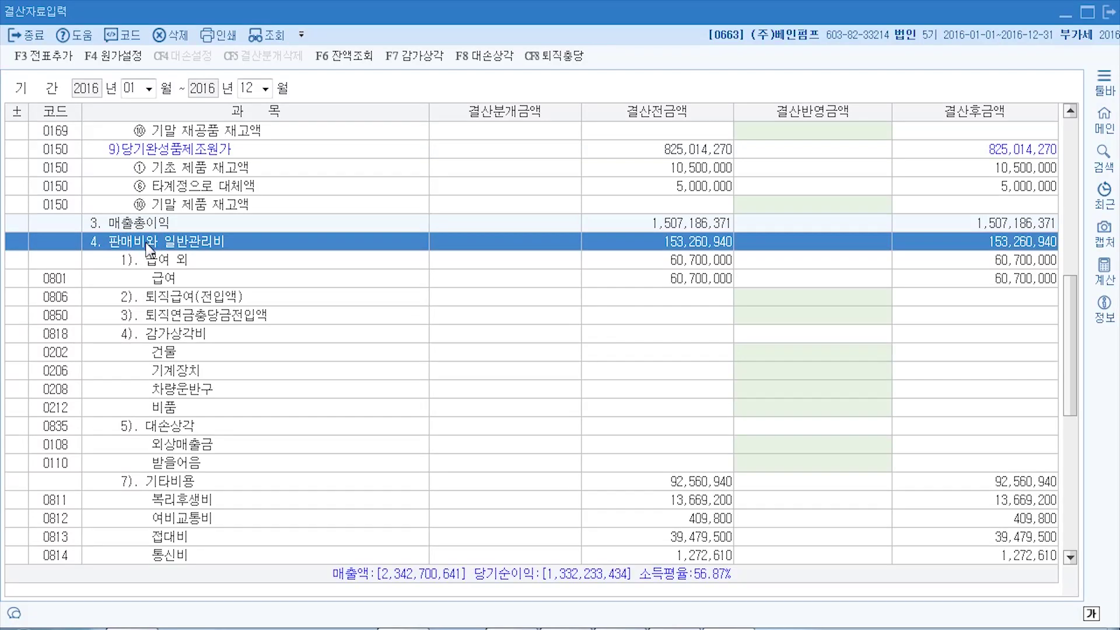
left_click(155, 338)
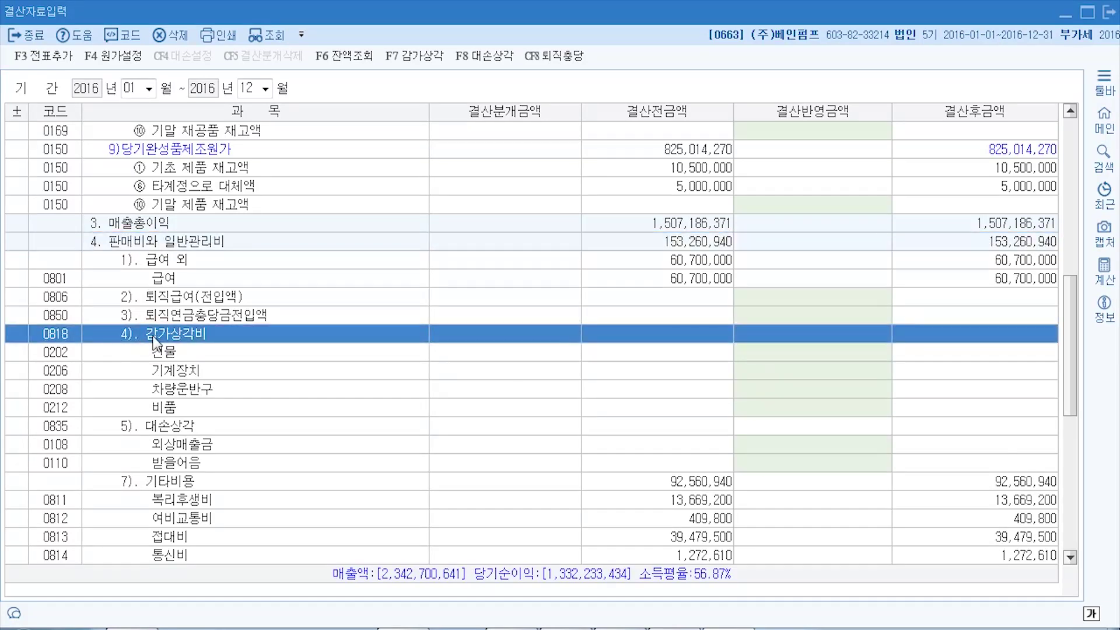
scroll(193, 426, "up", 10)
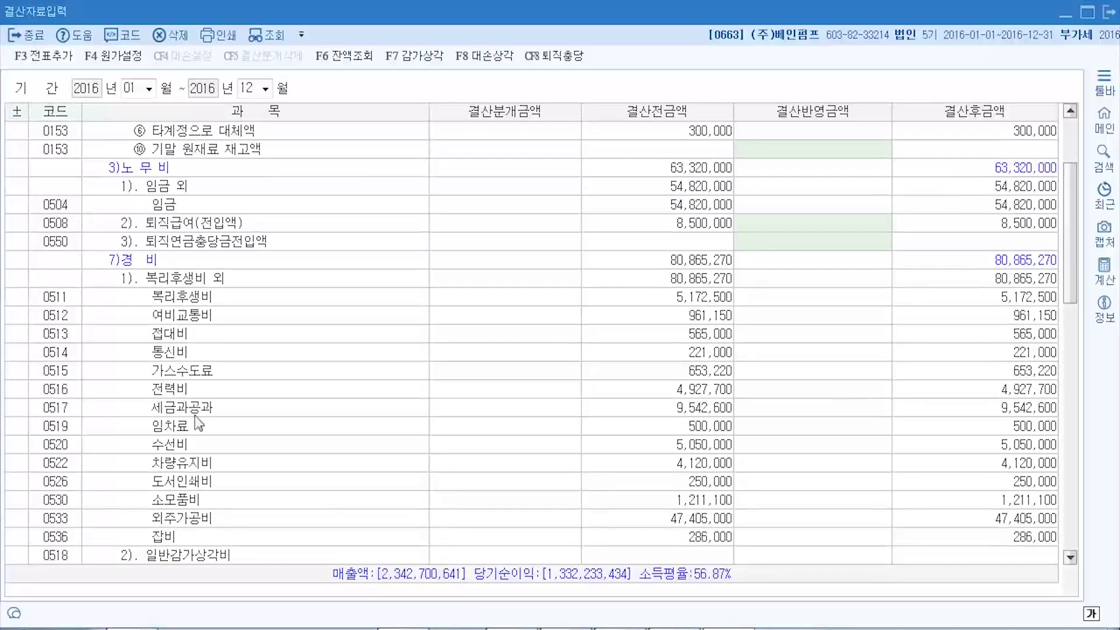
scroll(198, 424, "up", 4)
left_click(126, 188)
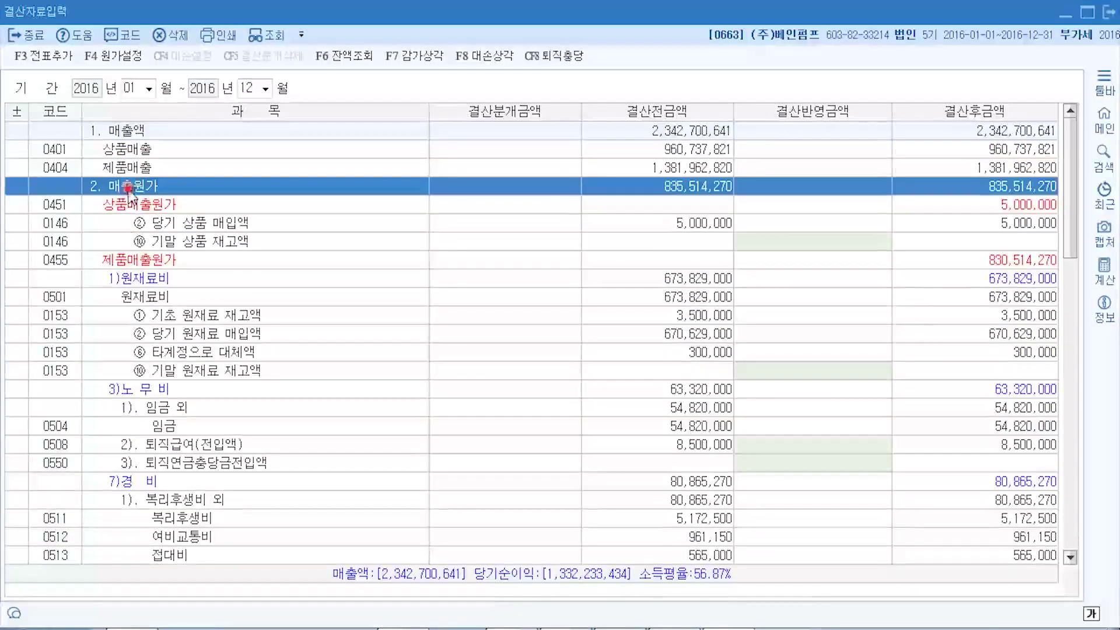
left_click(151, 264)
scroll(145, 361, "down", 3)
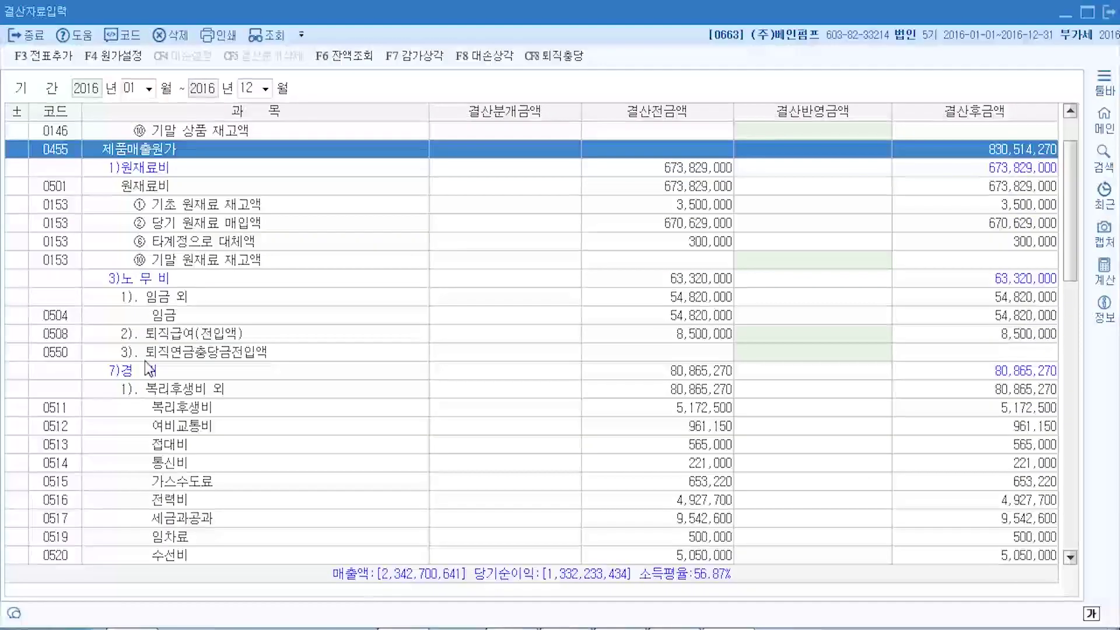
scroll(144, 361, "down", 1)
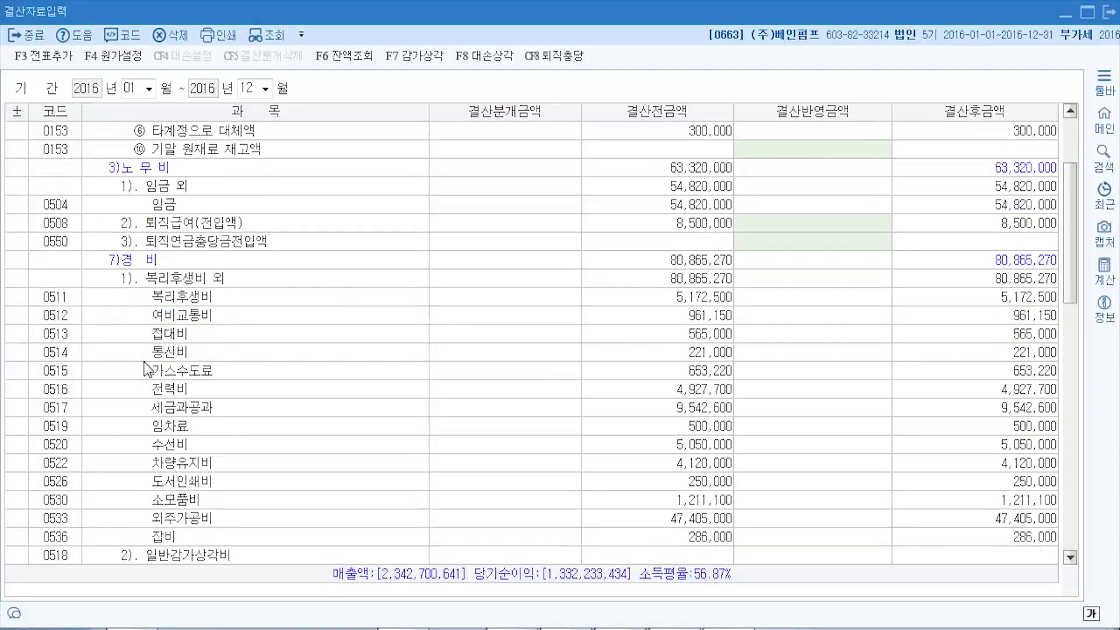
scroll(145, 369, "down", 3)
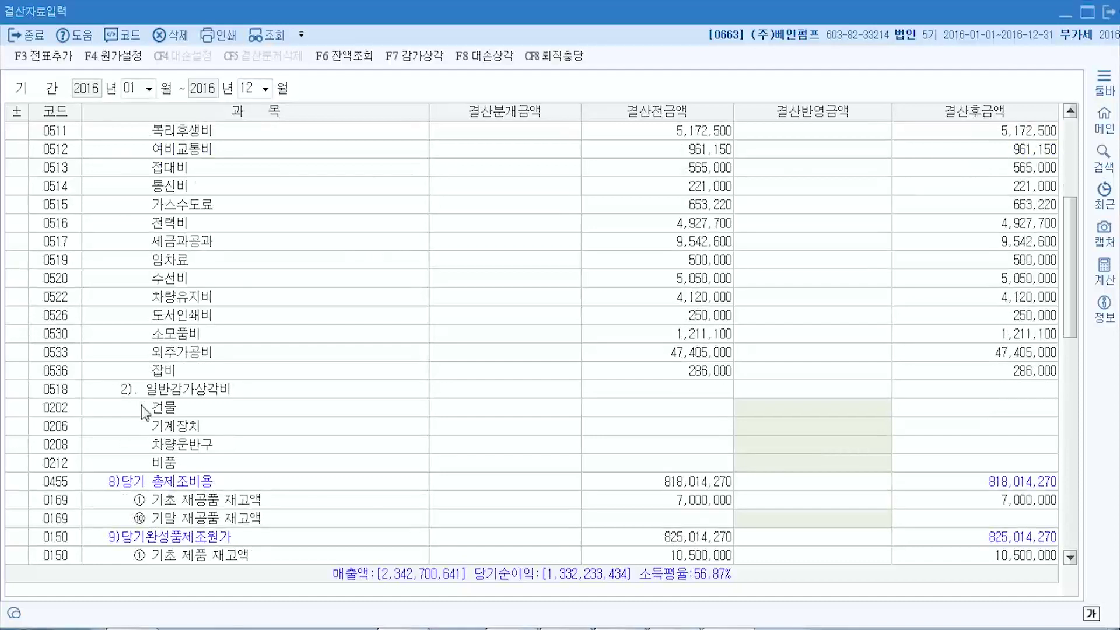
left_click(144, 389)
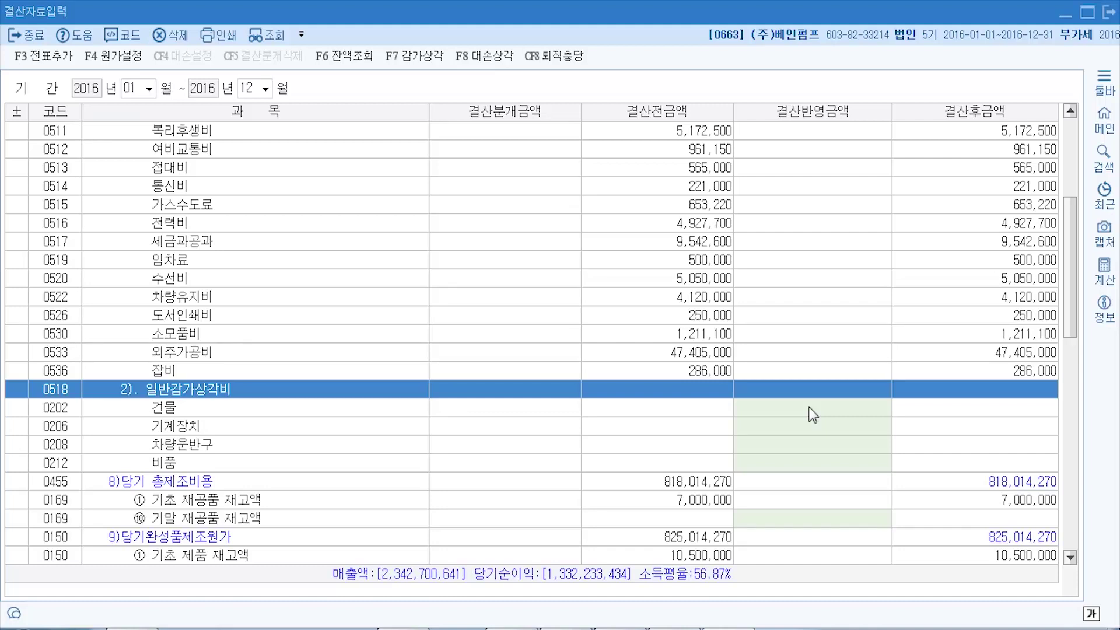
- Scan the closing sheet through 영업외 비용, then switch to Acrobat Reader and read question [3]'s depreciation for the office vehicle and factory machinery
scroll(223, 295, "up", 5)
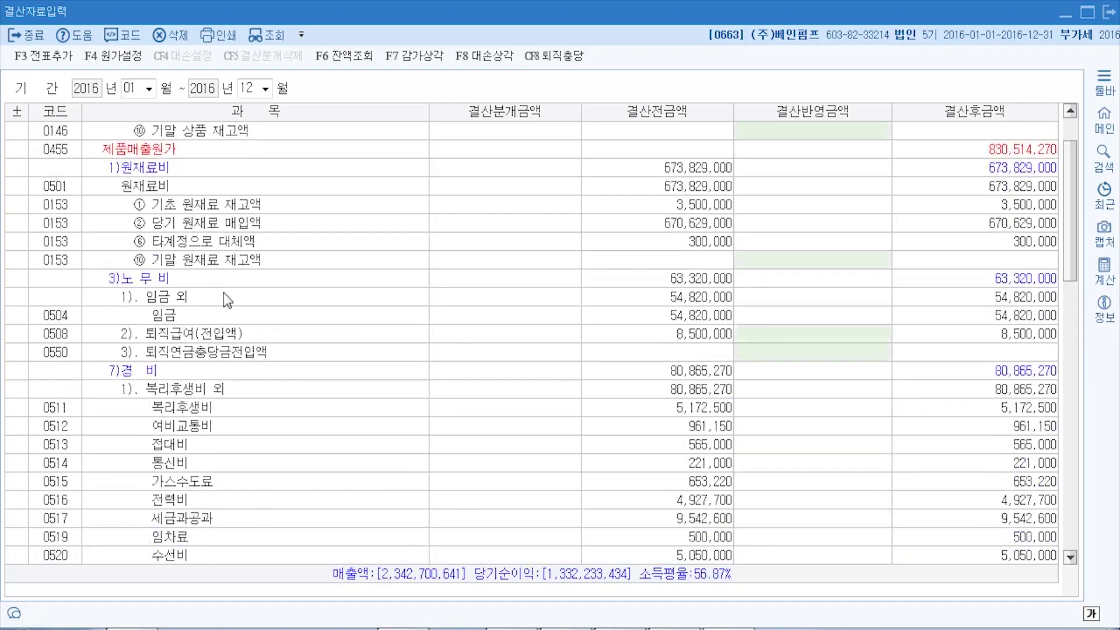
scroll(358, 386, "down", 2)
scroll(358, 386, "down", 10)
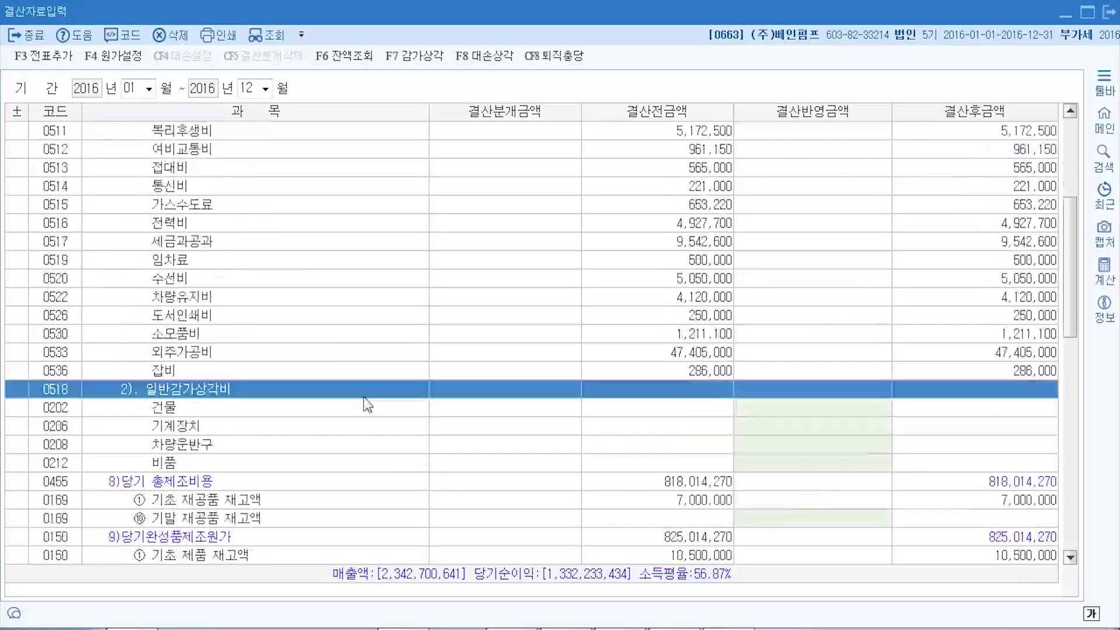
scroll(378, 421, "down", 11)
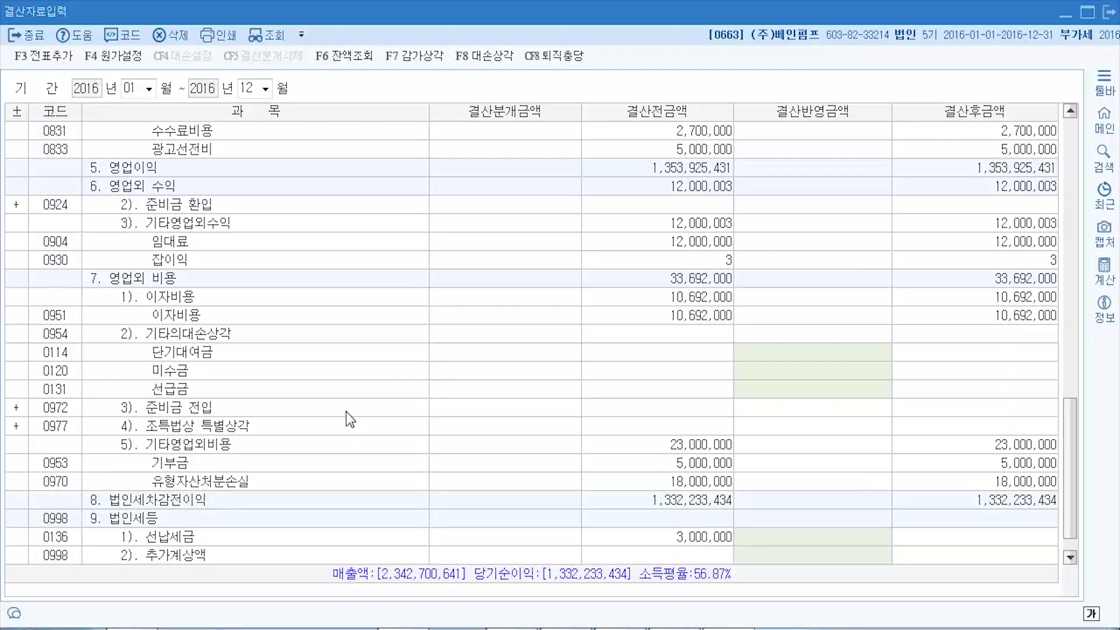
key("alt+Tab")
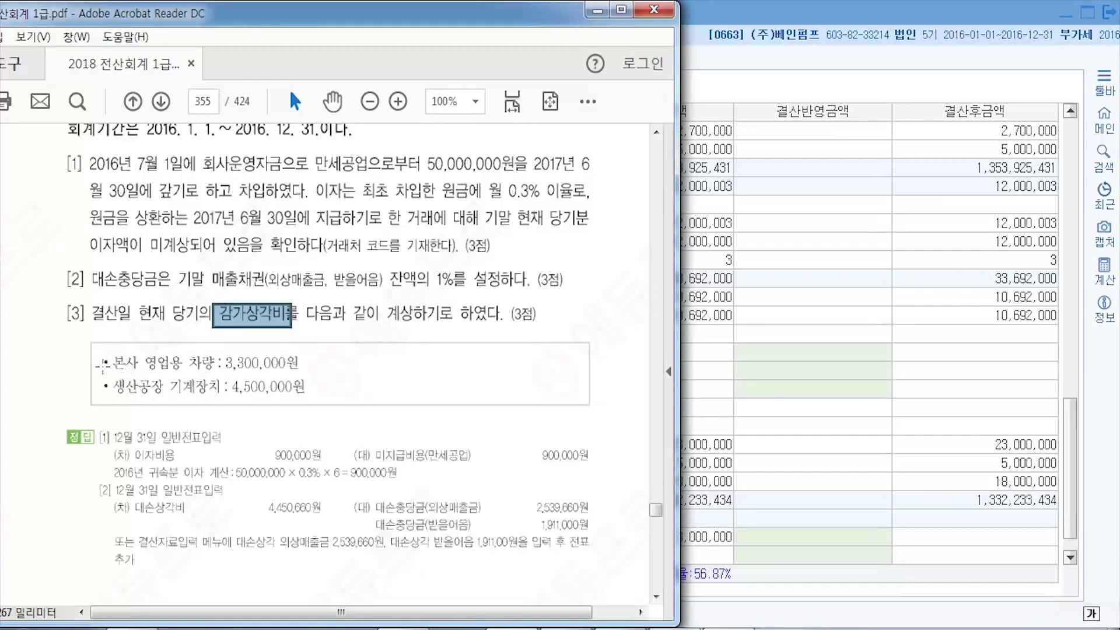
left_click(102, 364)
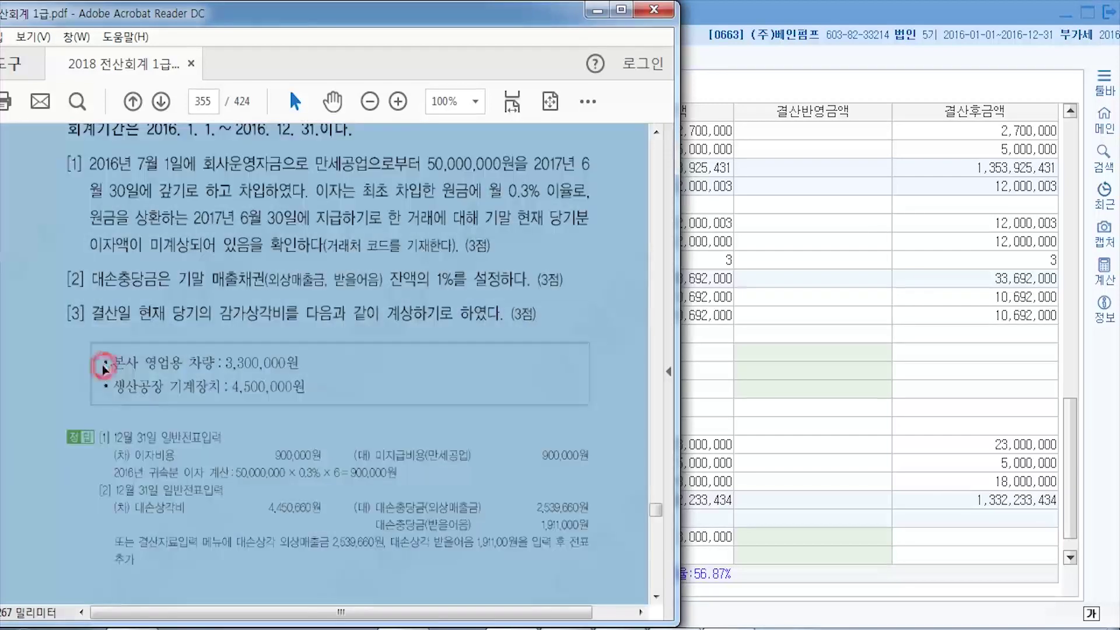
left_click(145, 373)
scroll(201, 378, "down", 3)
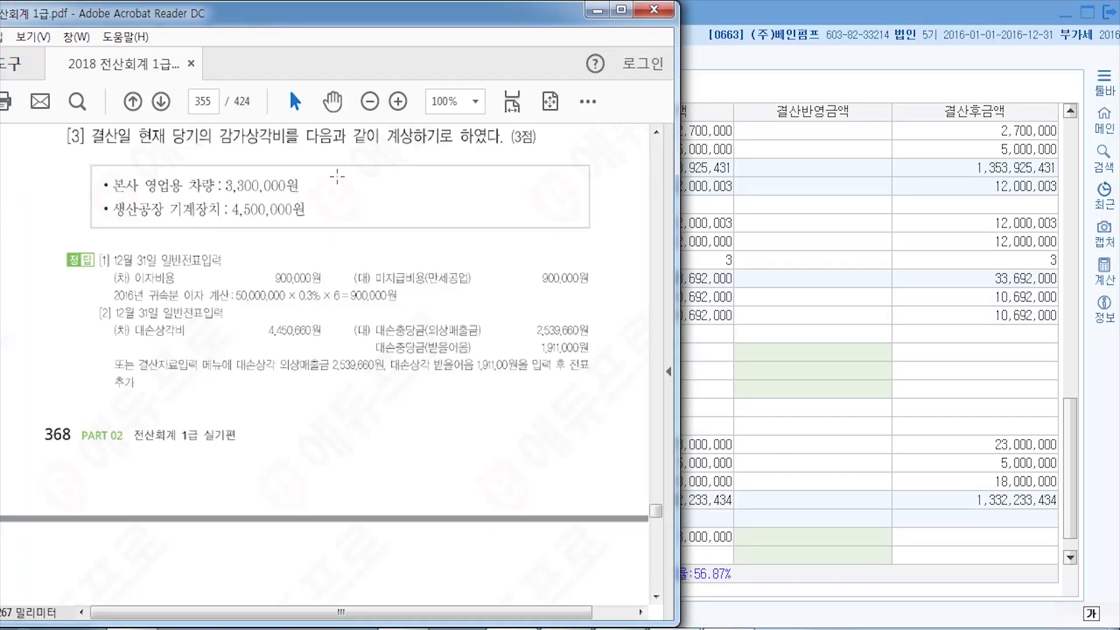
- In KcLep's 결산자료입력, enter 3,300,000 as the 결산반영금액 for 차량운반구 under 판매비와 일반관리비's 감가상각비
left_click(807, 9)
scroll(641, 327, "down", 1)
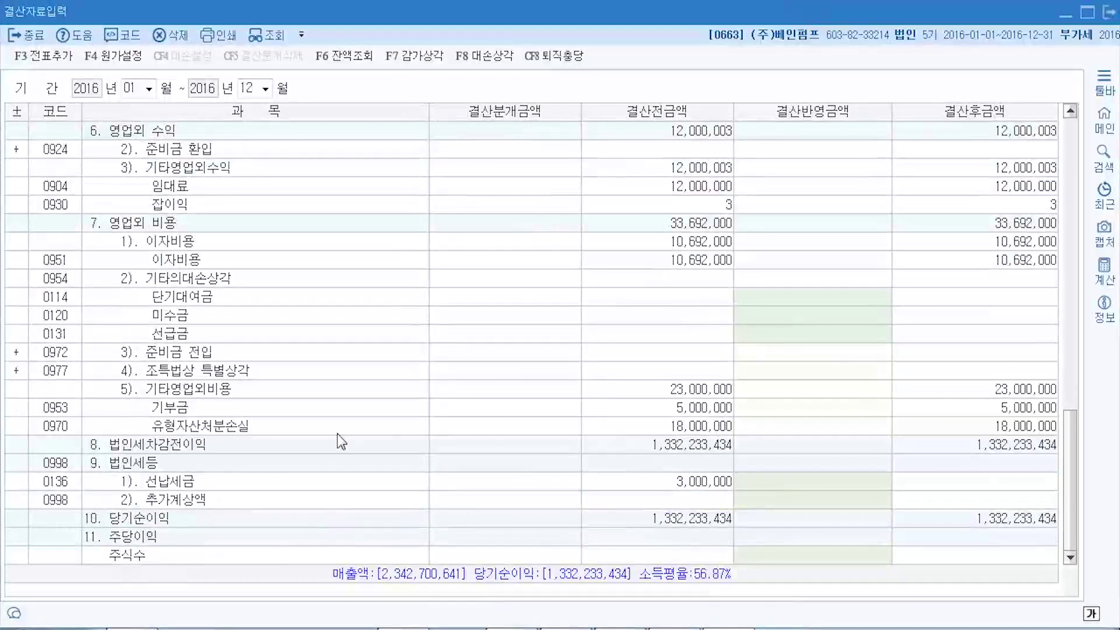
scroll(337, 441, "up", 1)
scroll(338, 442, "up", 9)
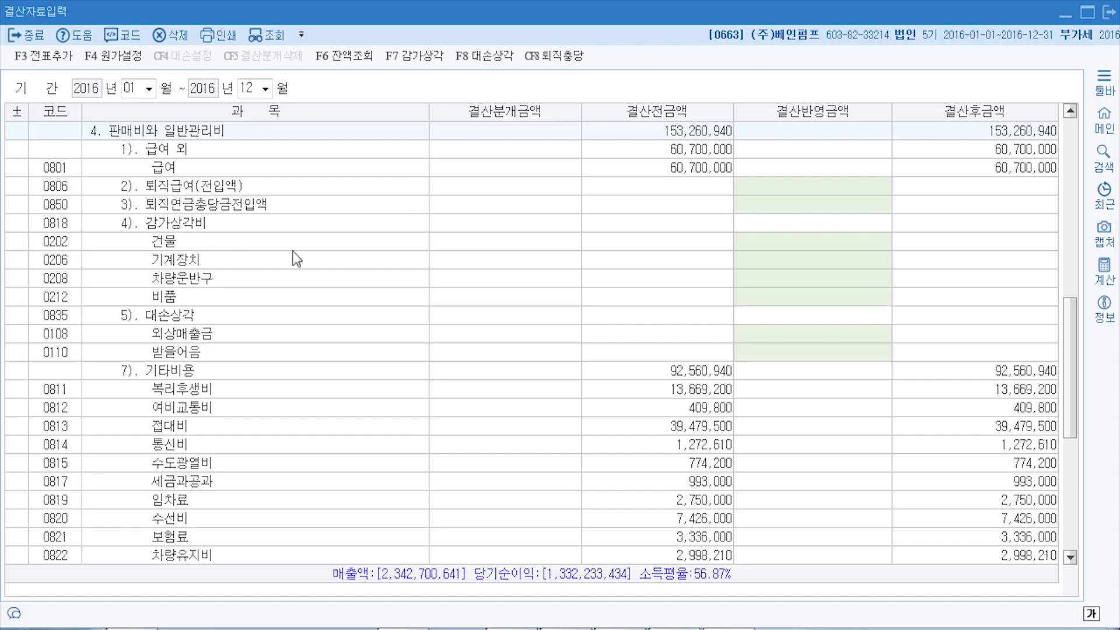
left_click(779, 278)
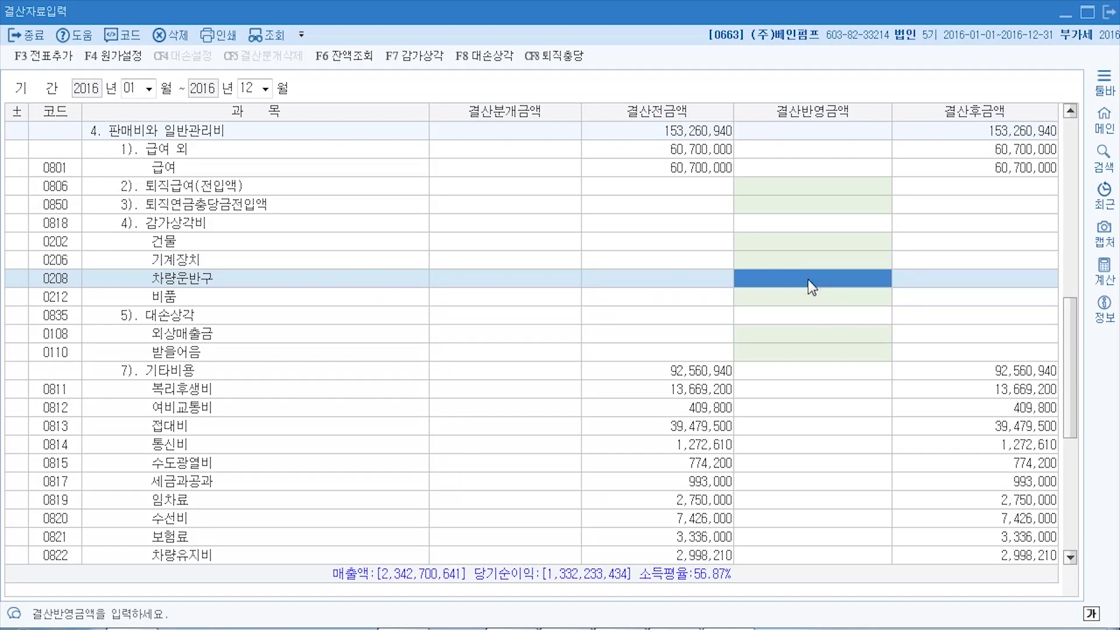
left_click(807, 279)
type("3300000")
key("Return")
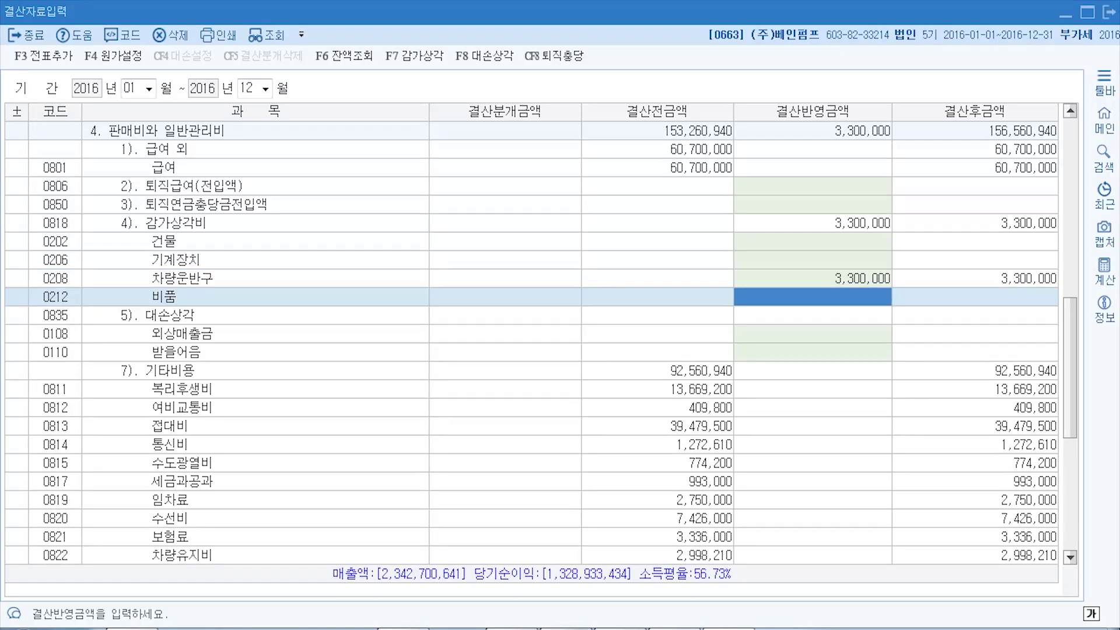
- Enter 4,500,000 as the 결산반영금액 for 기계장치 under the manufacturing 일반감가상각비, and run 전표추가 to add the closing entries
left_click(562, 624)
scroll(388, 343, "up", 9)
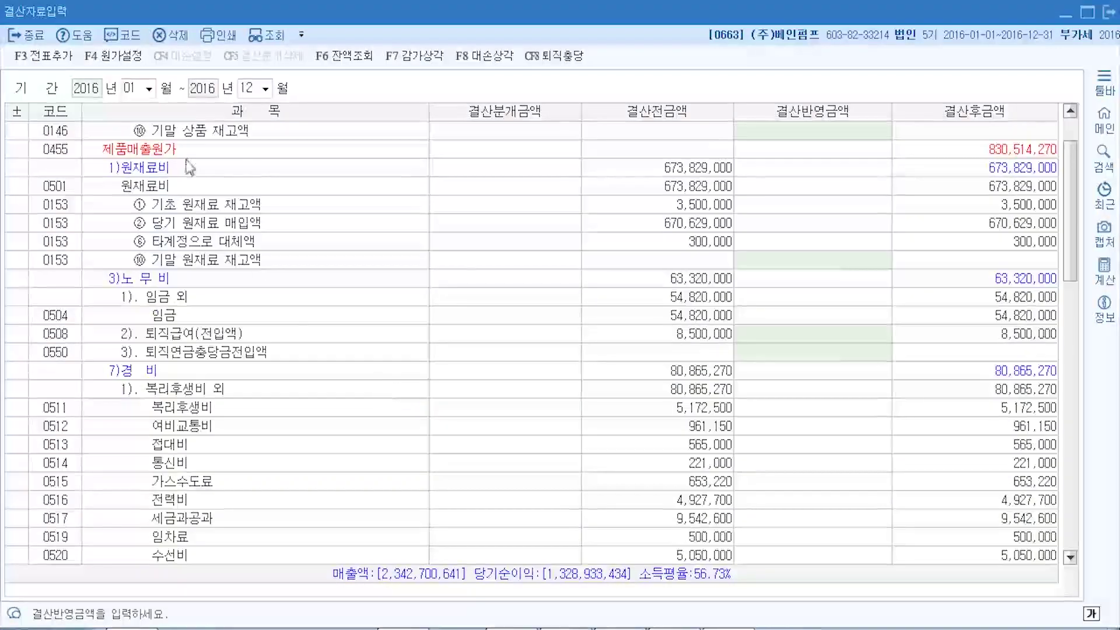
scroll(201, 302, "down", 4)
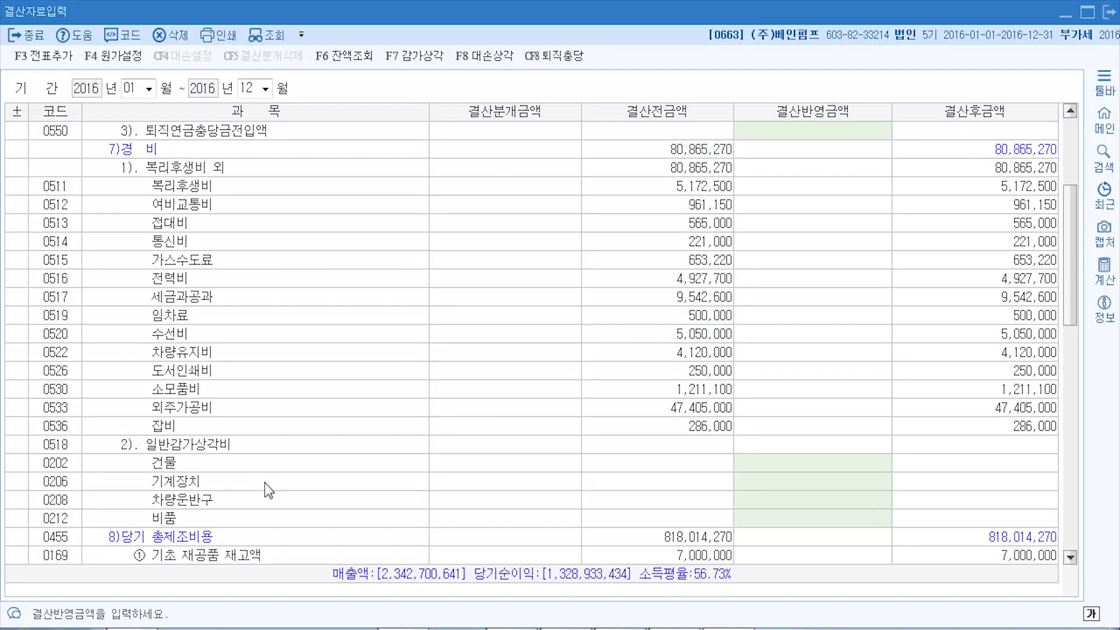
left_click(483, 481)
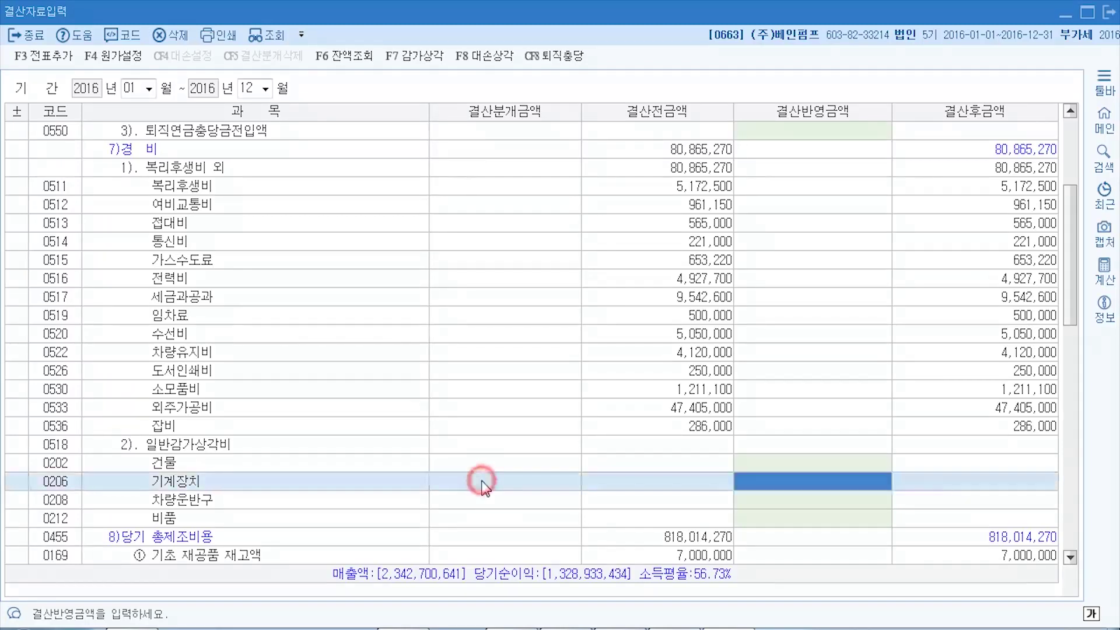
left_click(789, 476)
type("4,500,000")
key("Return")
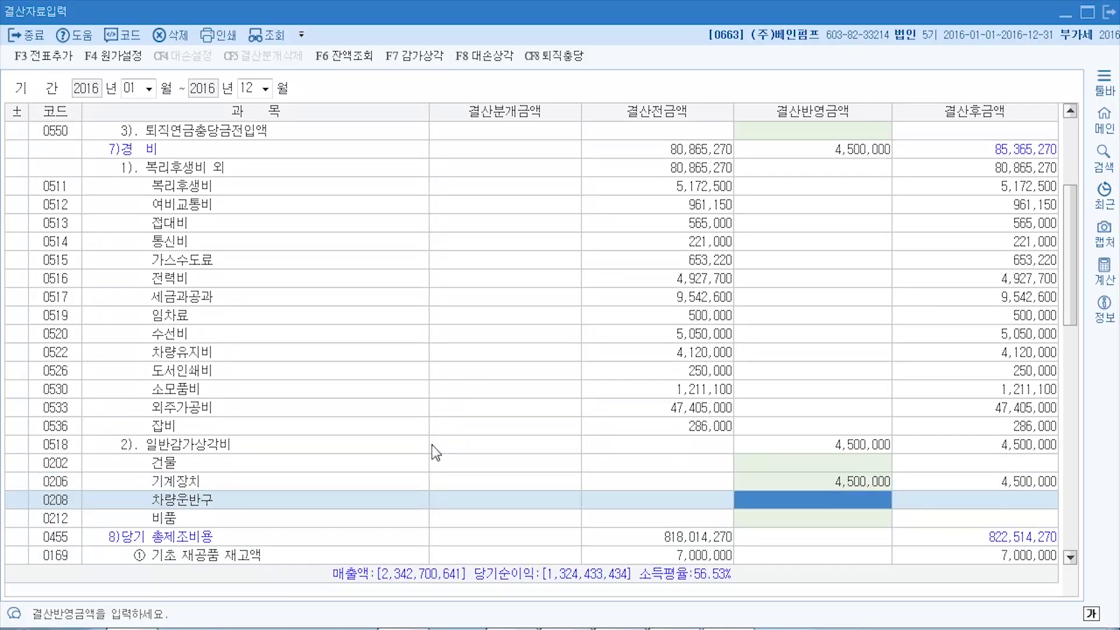
left_click(47, 59)
left_click(605, 345)
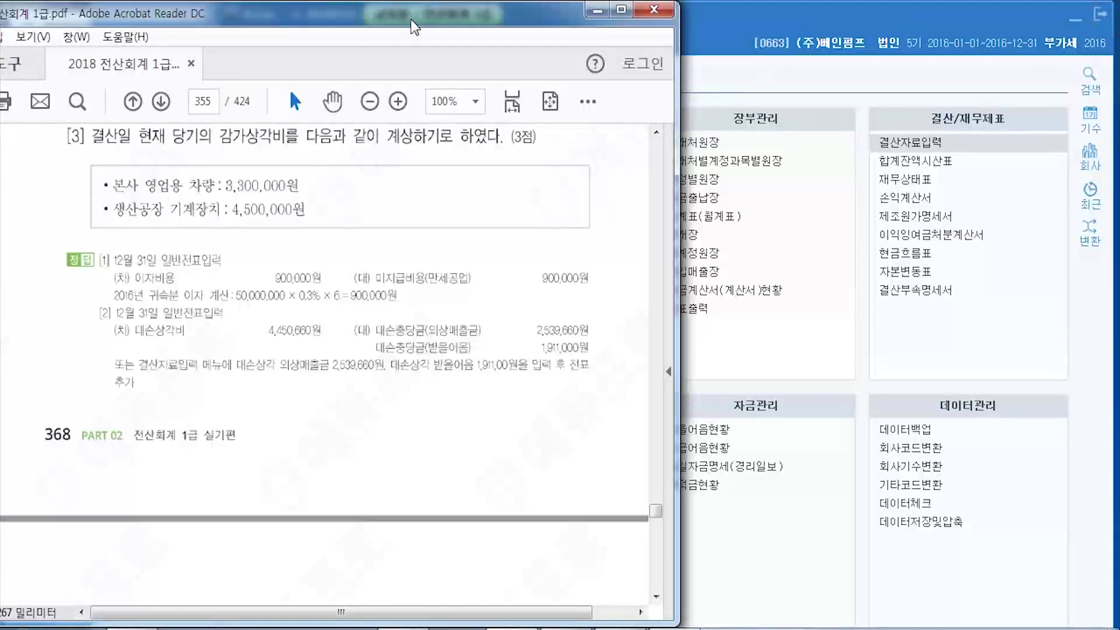
- Move to set 67 in the PDF and change the KcLep company to 0673 (주)미래테크노, closing the open menus
scroll(229, 466, "down", 8)
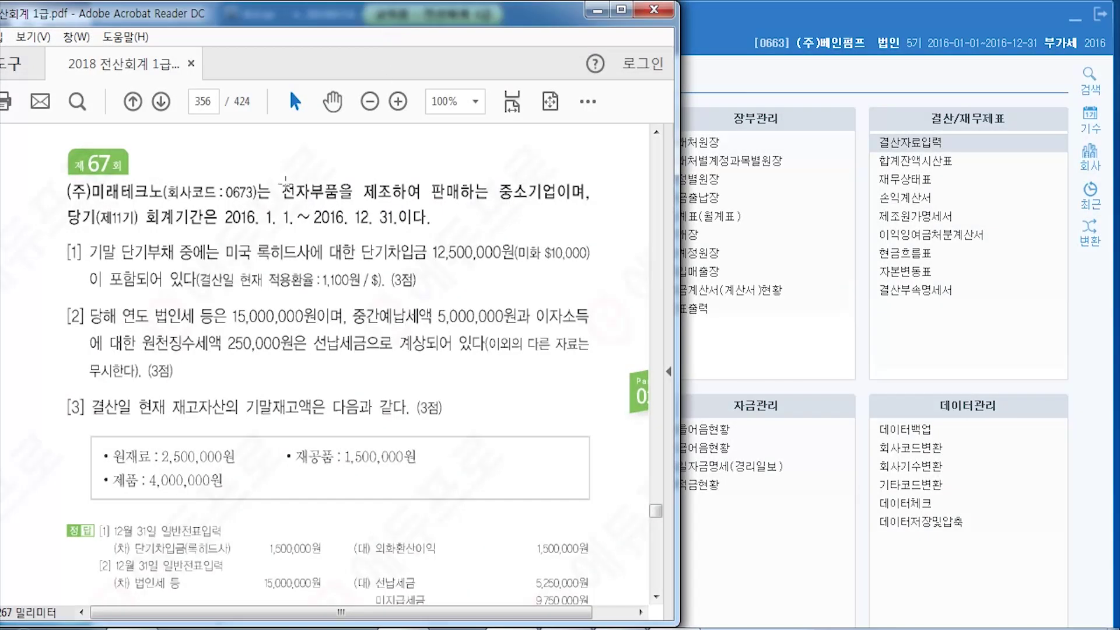
left_click(1092, 159)
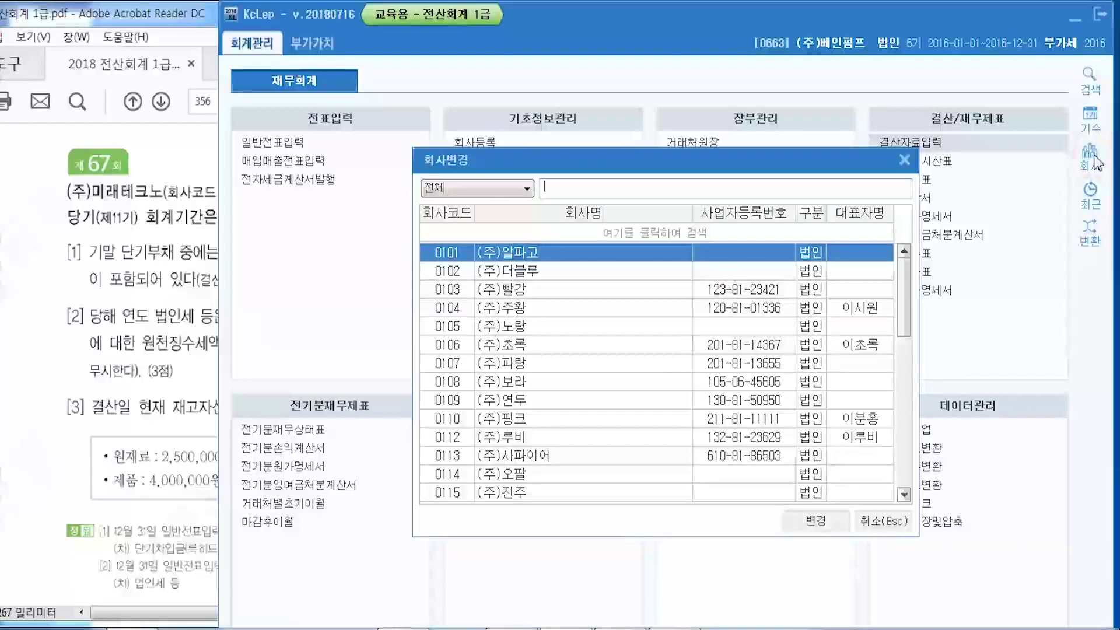
type("06")
key("Escape")
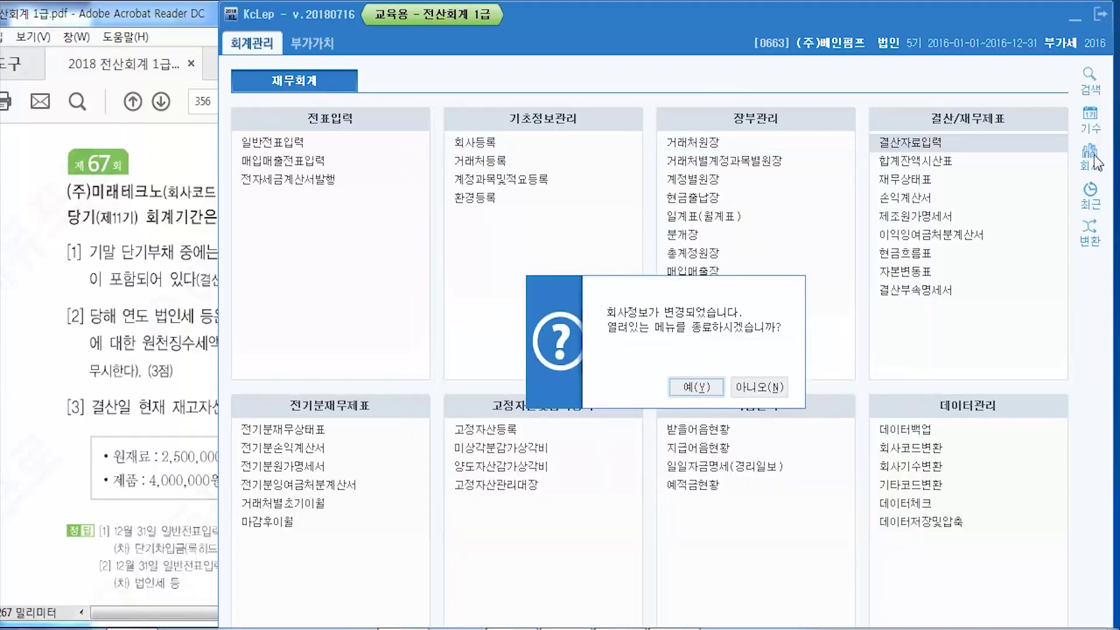
left_click(693, 386)
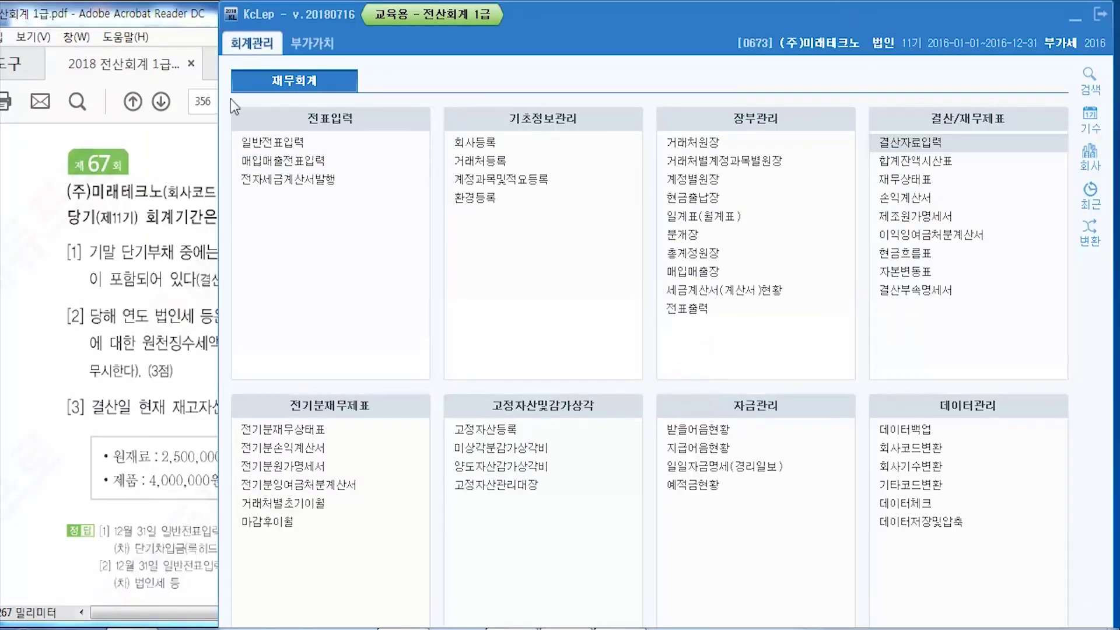
- Read set 67's questions in the PDF, then open 결산자료입력 in KcLep and locate the 결산반영금액 cells for 선납세금 and 추가계상액 under 법인세등
left_click(182, 18)
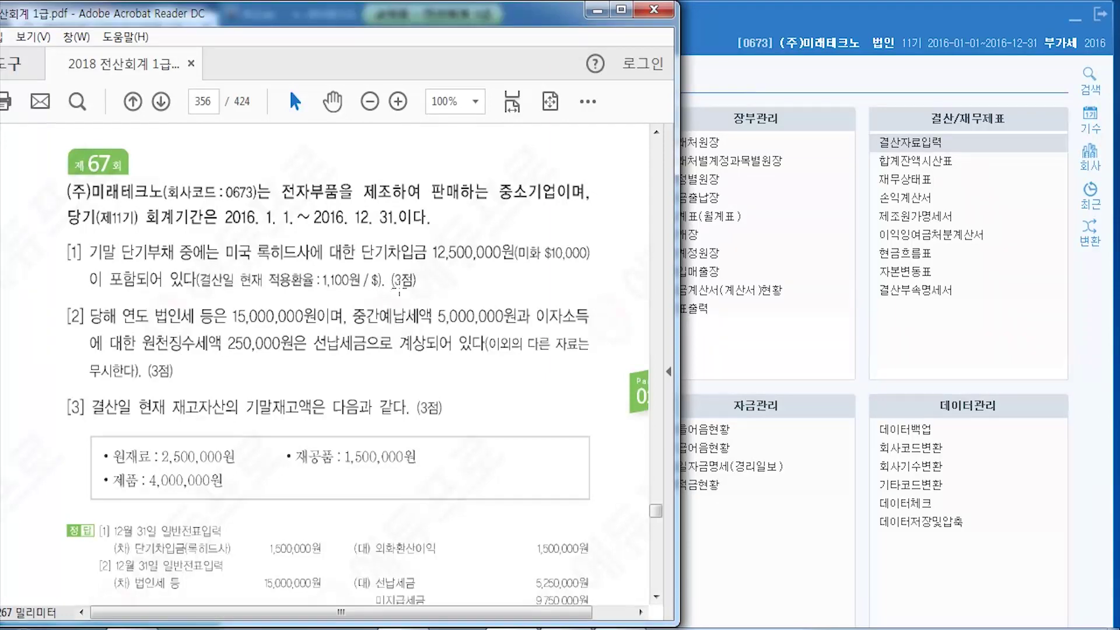
scroll(399, 286, "down", 1)
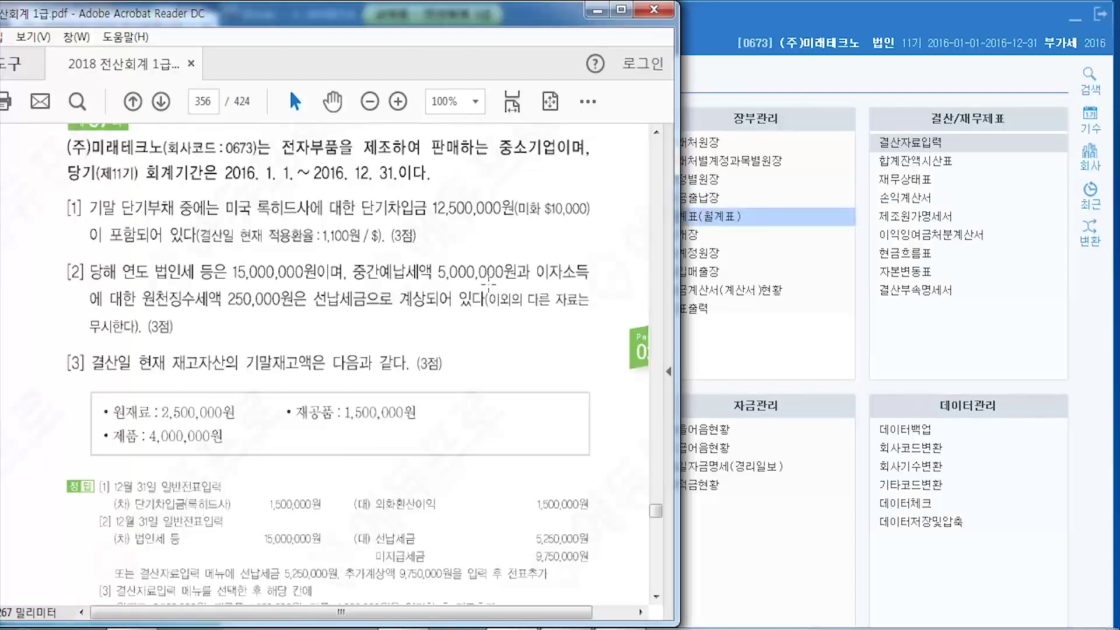
left_click(897, 153)
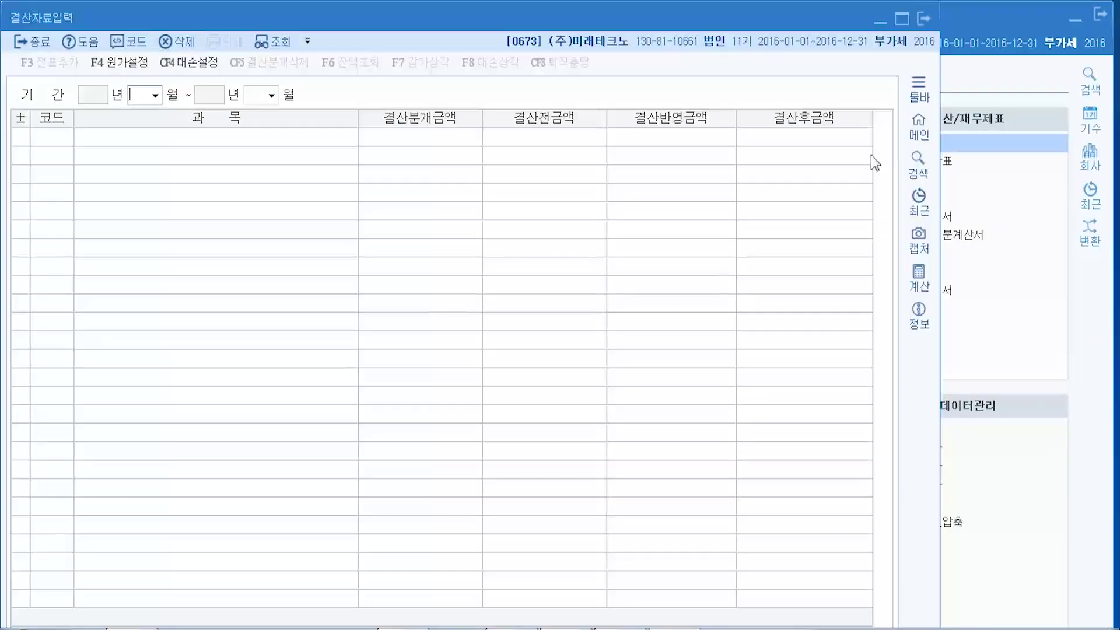
scroll(400, 362, "down", 10)
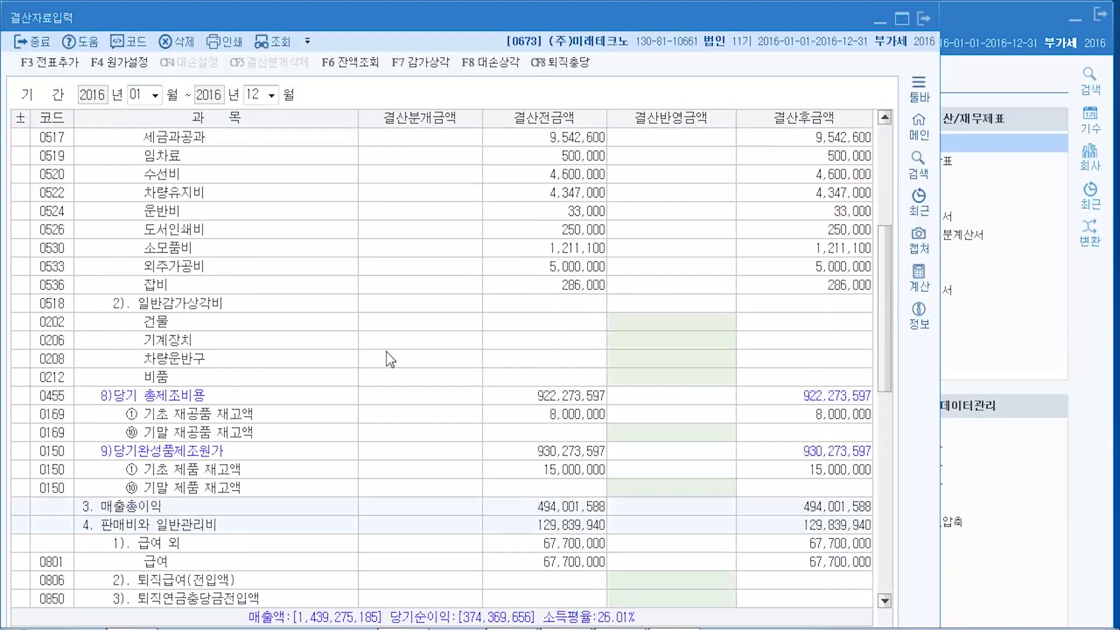
scroll(233, 525, "down", 5)
left_click(295, 504)
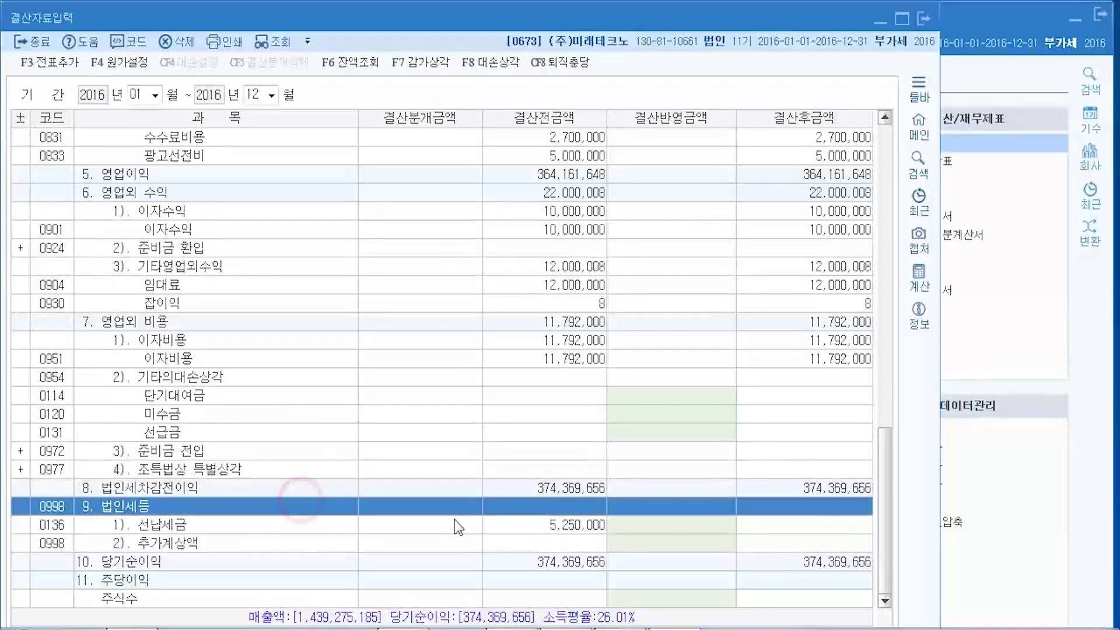
left_click(586, 525)
left_click(675, 526)
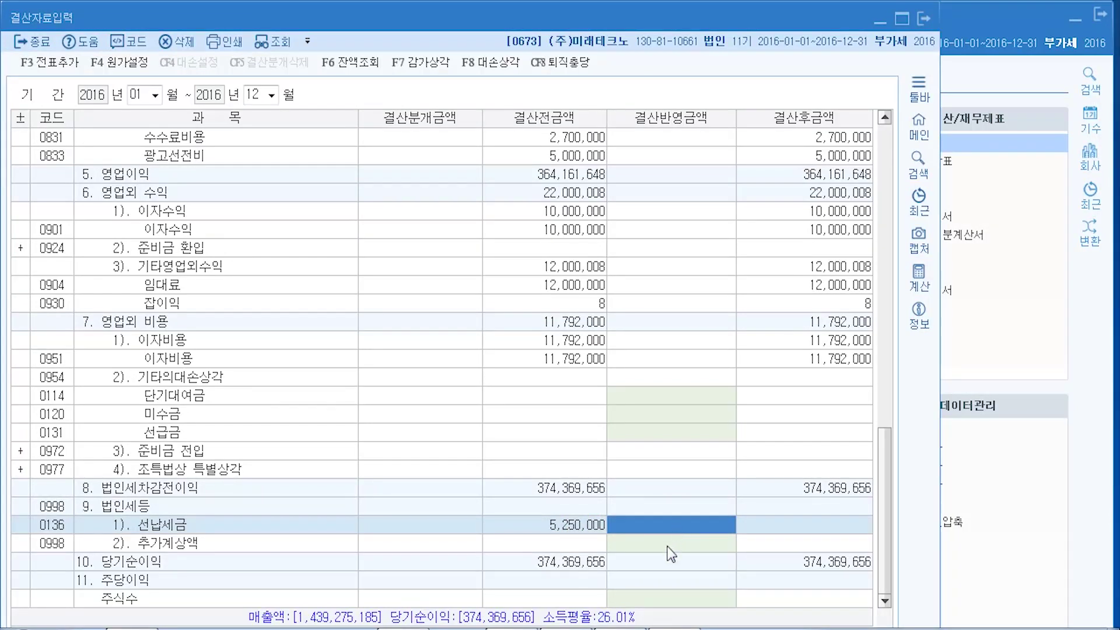
left_click(670, 544)
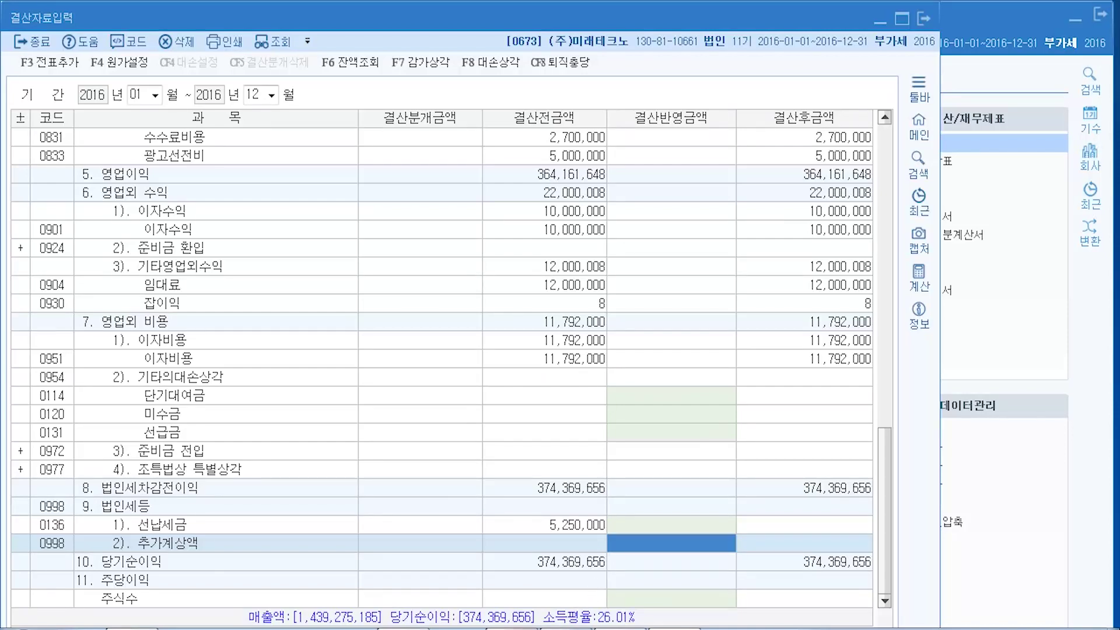
- Switch to the PDF in Acrobat Reader, review set 67's questions and answers, and move on to set 68
mouse_move(564, 629)
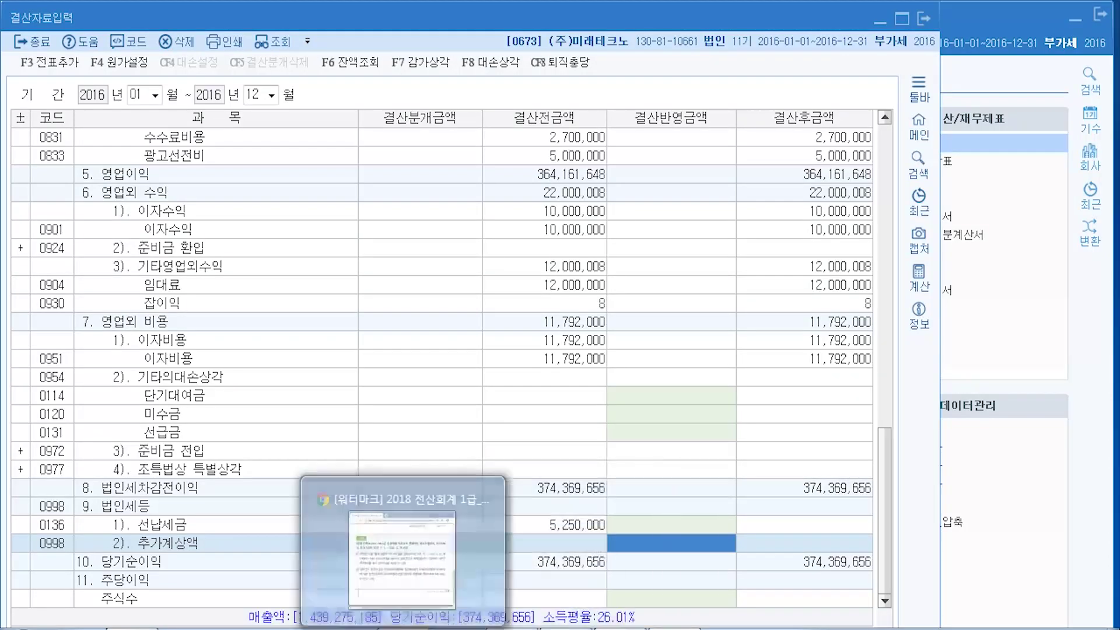
left_click(531, 628)
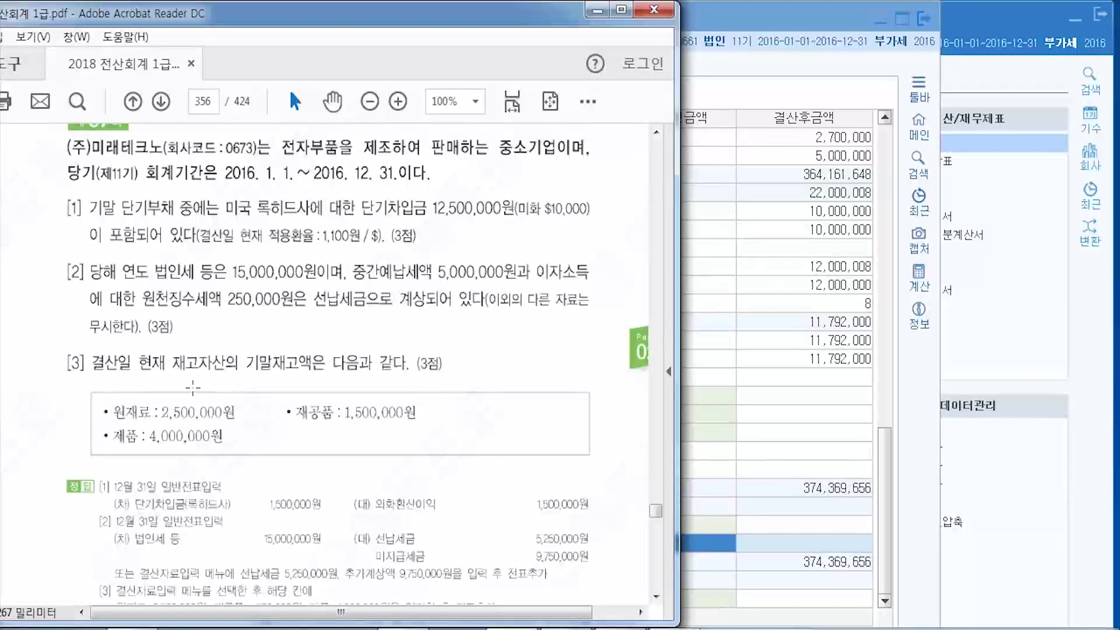
scroll(174, 329, "down", 1)
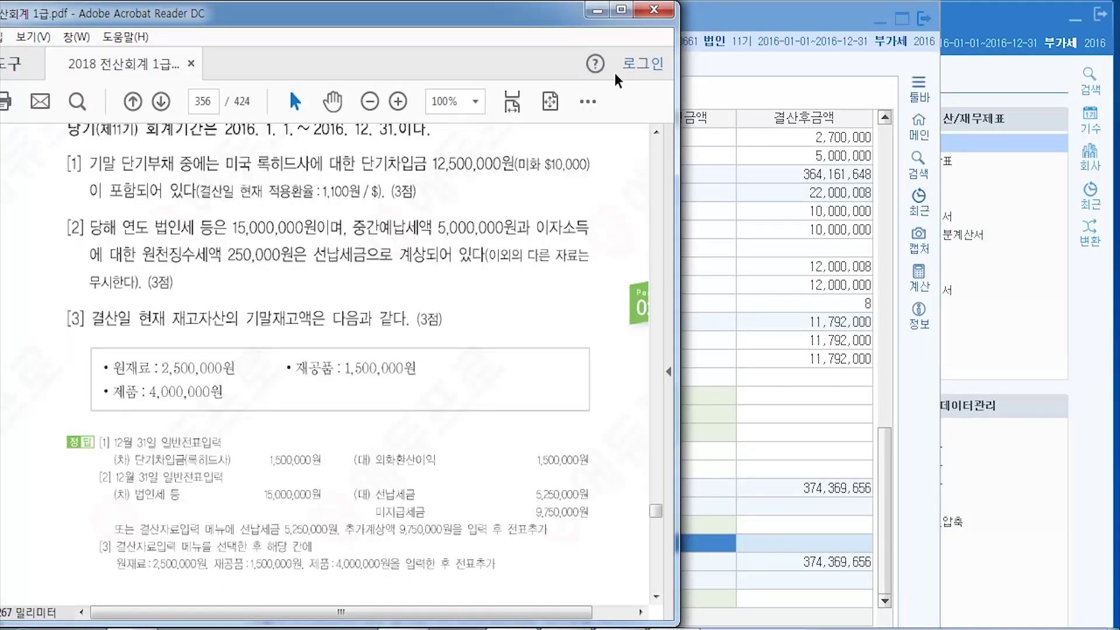
scroll(387, 366, "down", 3)
scroll(387, 366, "down", 3)
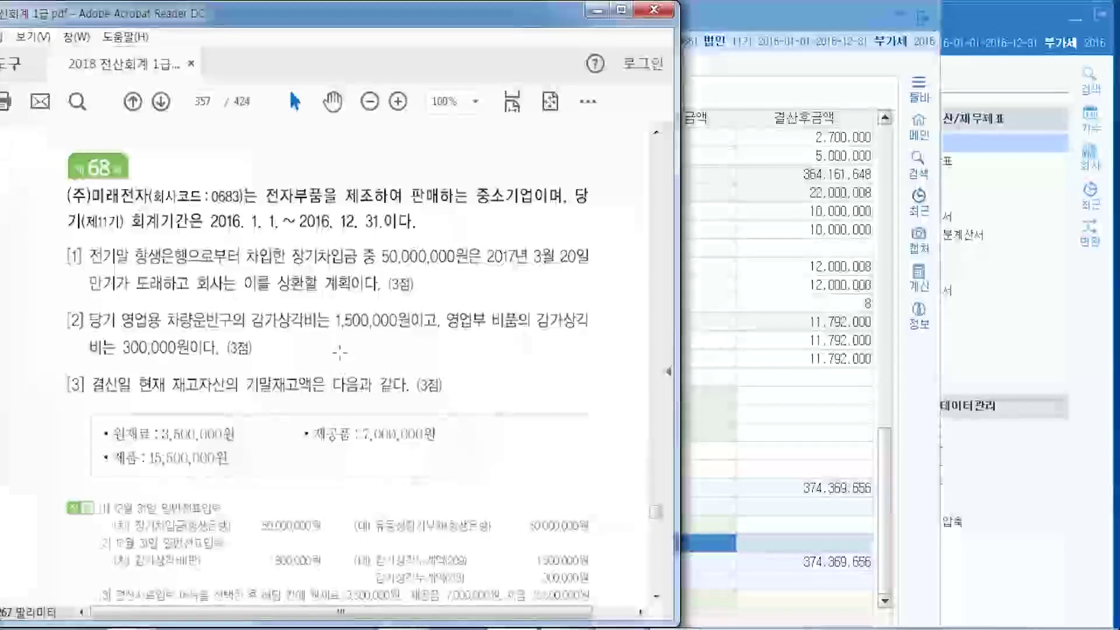
- Switch to KcLep and change the company to 0683 (주)미래전자, closing the open menus
left_click(1090, 158)
type("미래")
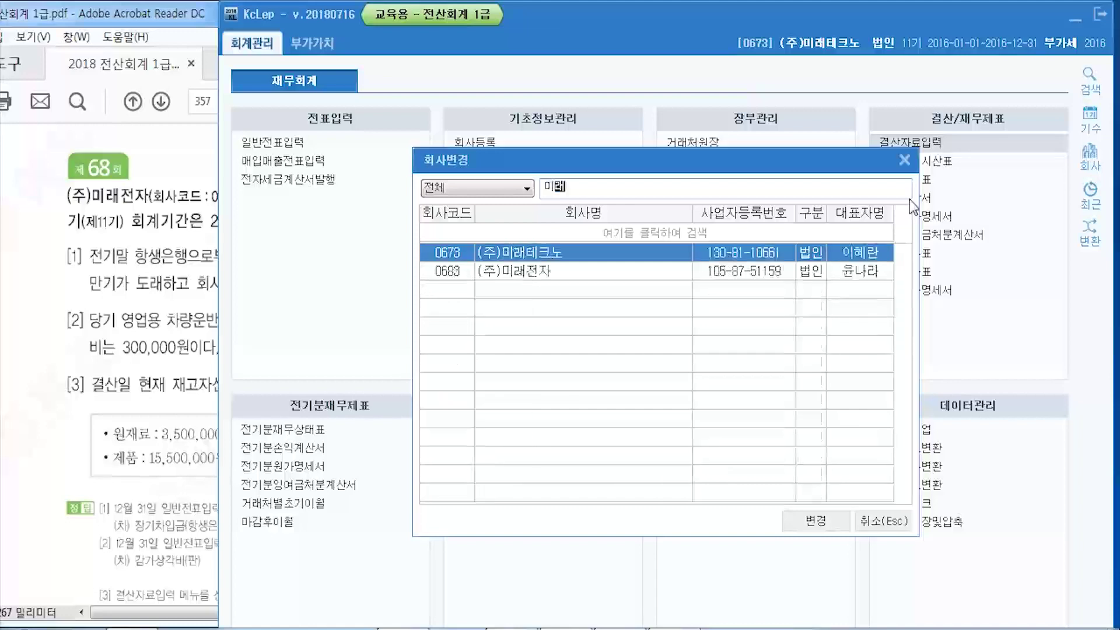
key("Down")
key("Return")
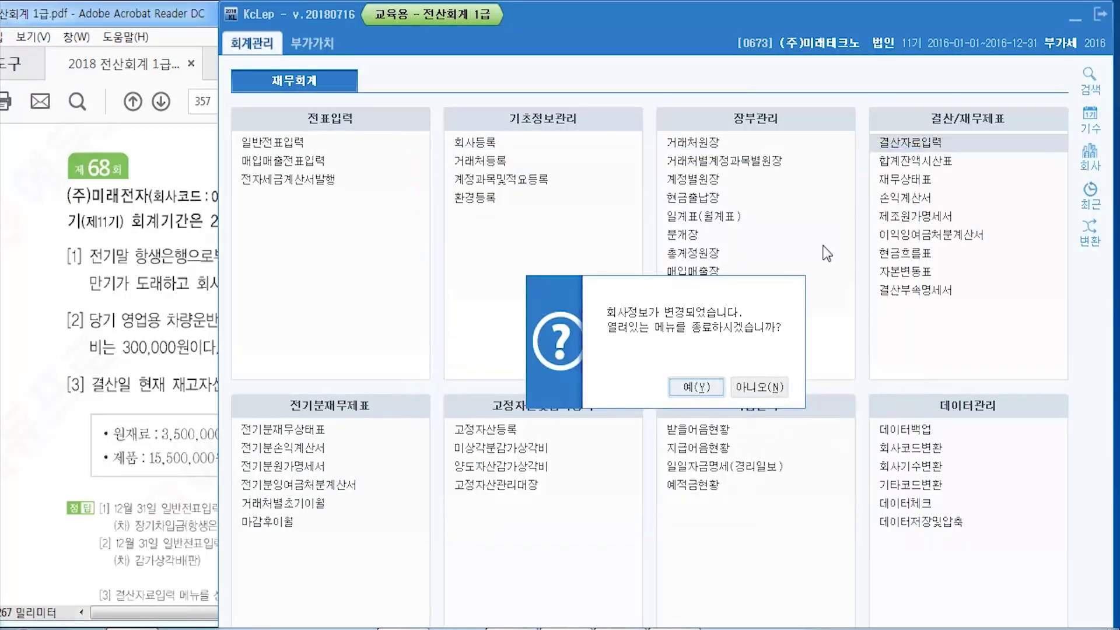
key("Return")
- Read question [1] of set 68 in the PDF, marking 장기차입금 and its maturity date, 2017년 3월 20일
key("alt+Tab")
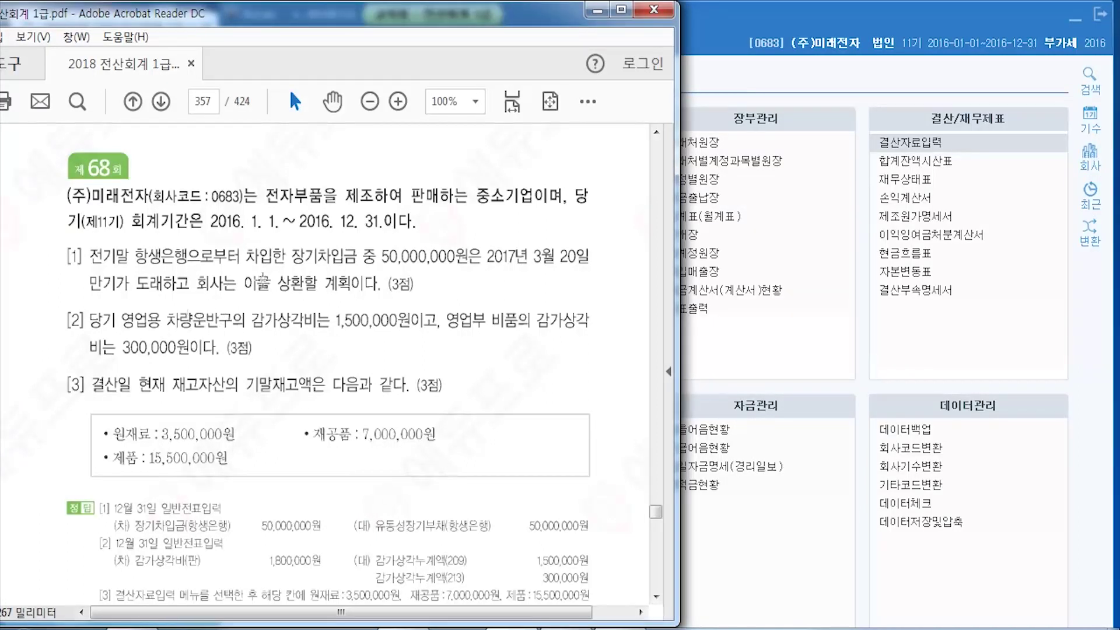
left_click_drag(286, 257, 323, 263)
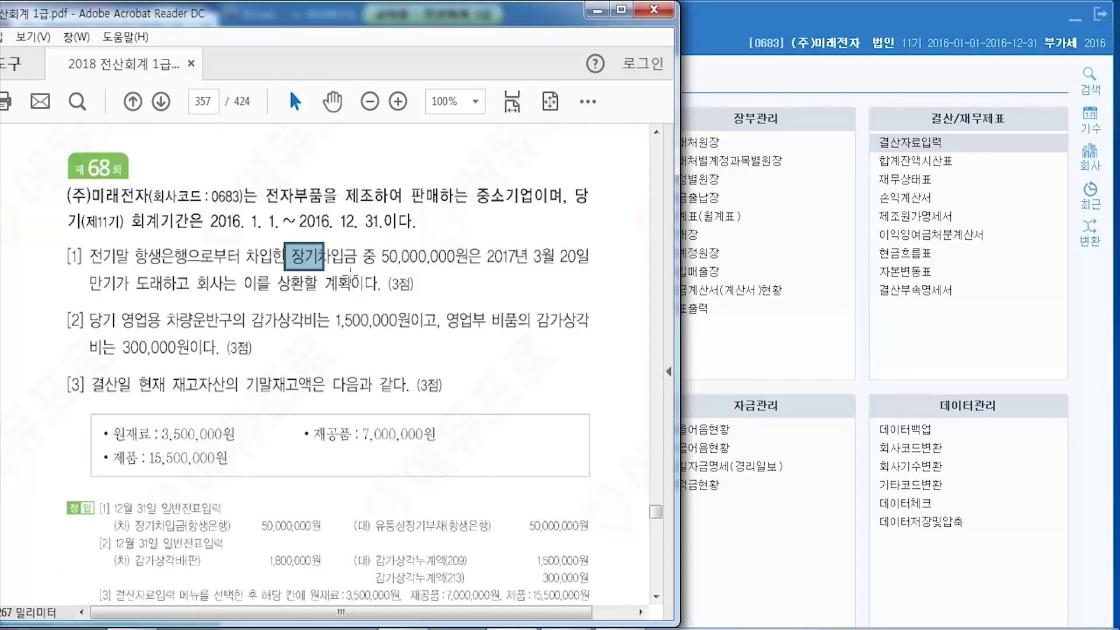
left_click_drag(366, 256, 288, 240)
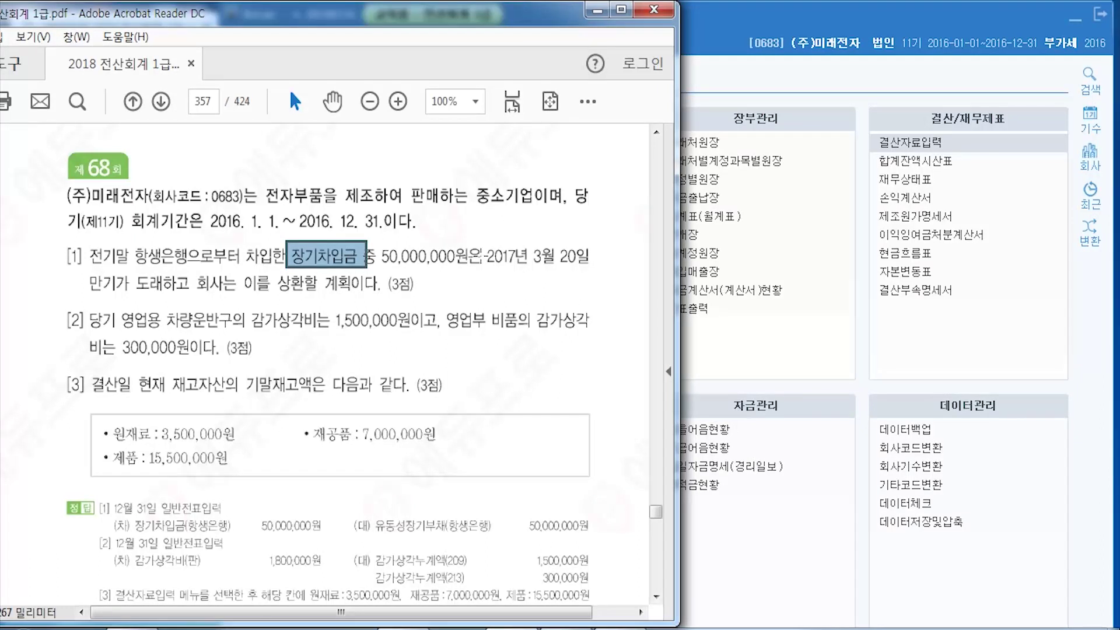
left_click_drag(479, 247, 594, 271)
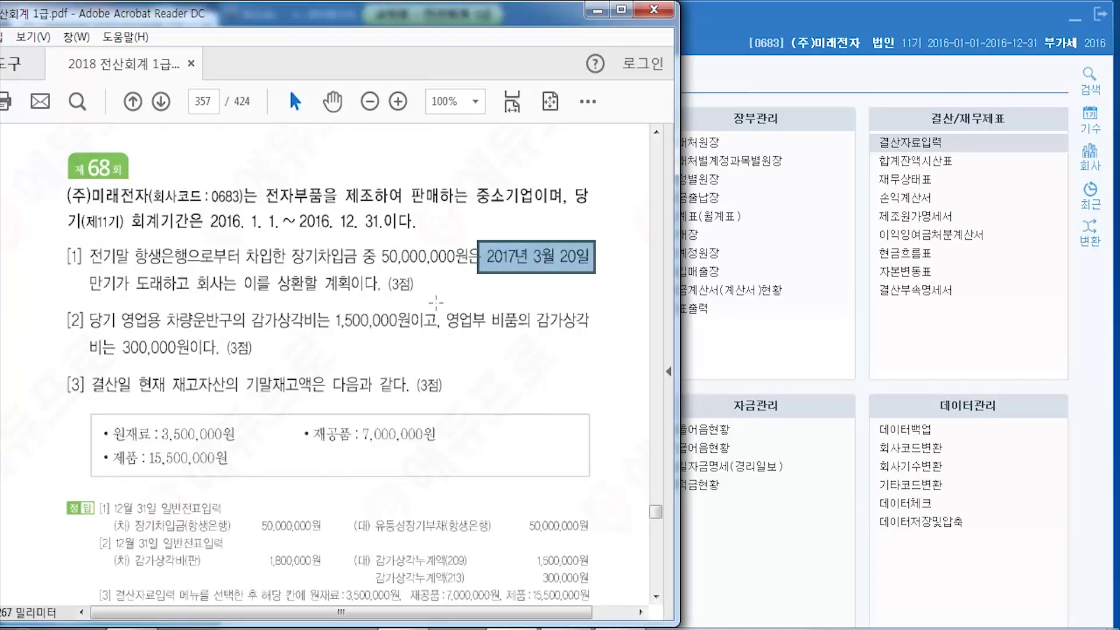
left_click_drag(284, 242, 357, 268)
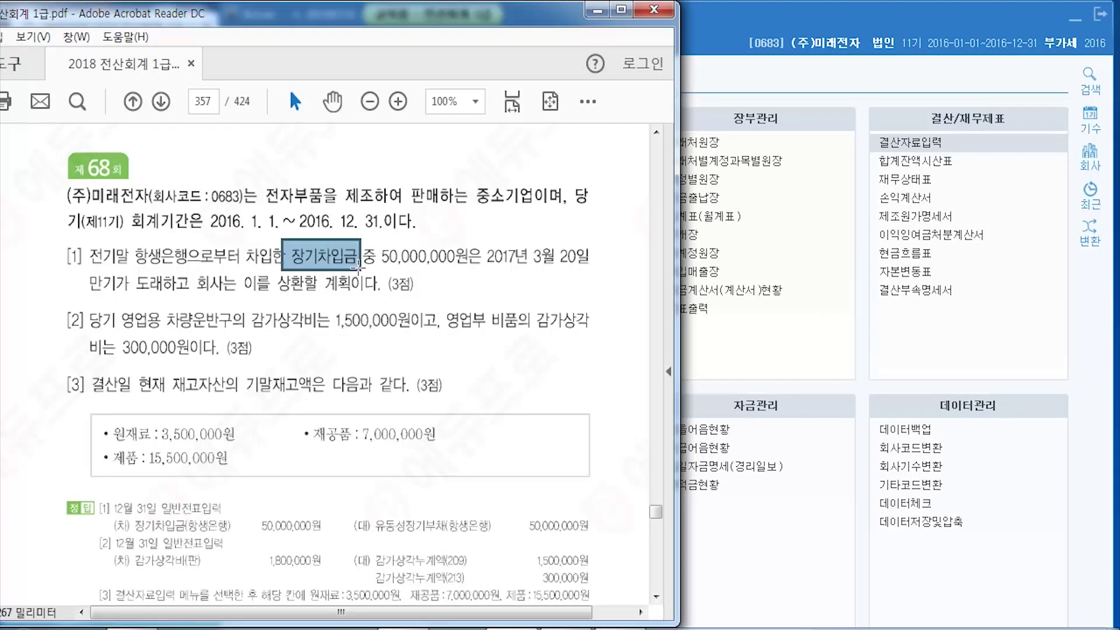
- Open 일반전표입력 in KcLep, maximize its window, and set the voucher date to 12월 31일
left_click(716, 36)
left_click(342, 145)
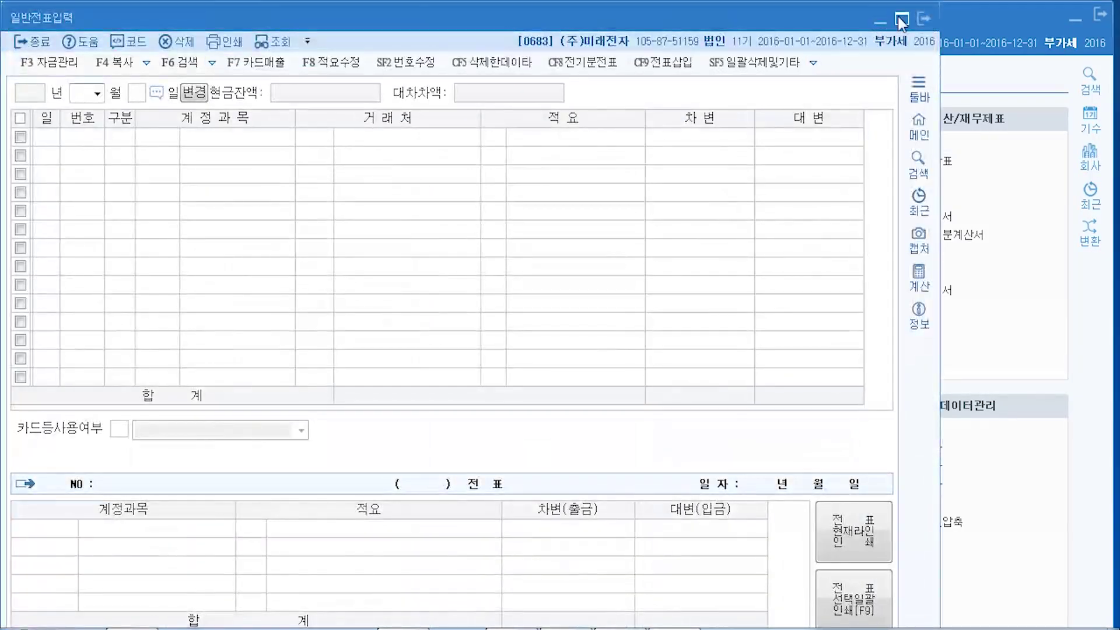
left_click(901, 20)
type("12")
key("Return")
type("3")
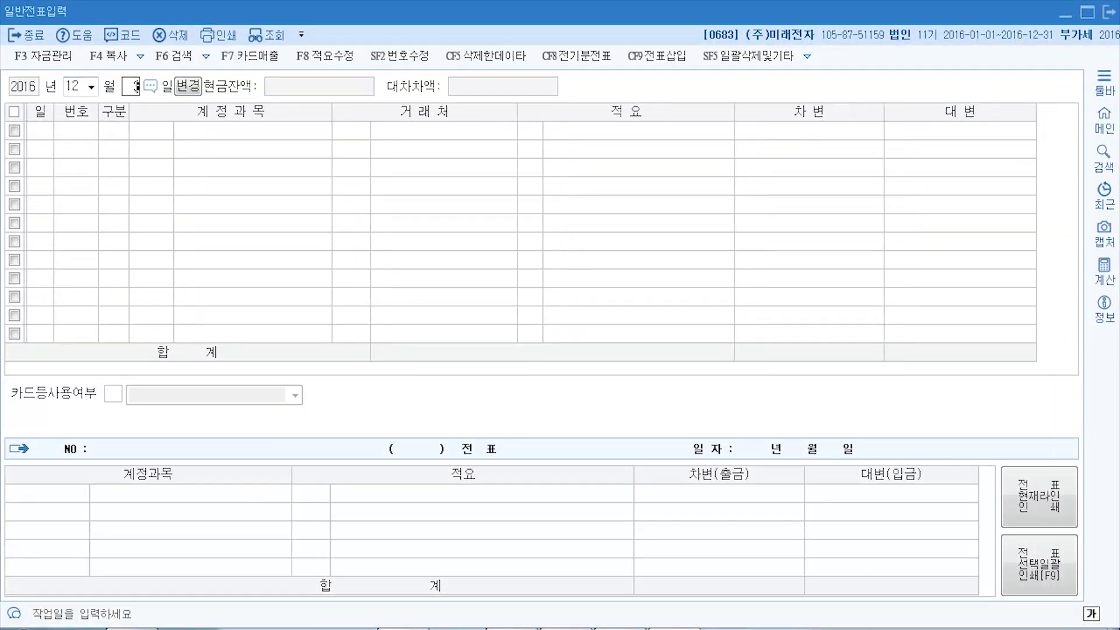
type("1")
key("Return")
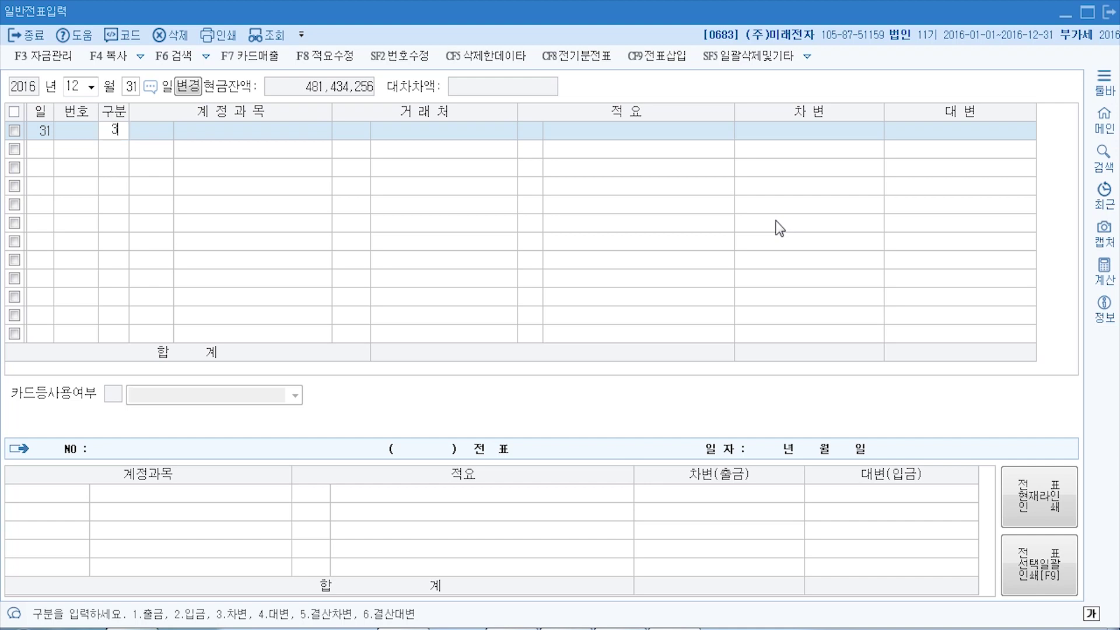
- Enter a 차변 line for 장기차입금 with 항생은행 as the 거래처 and an amount of 50,000,000
type("3")
key("F2")
type("장기차")
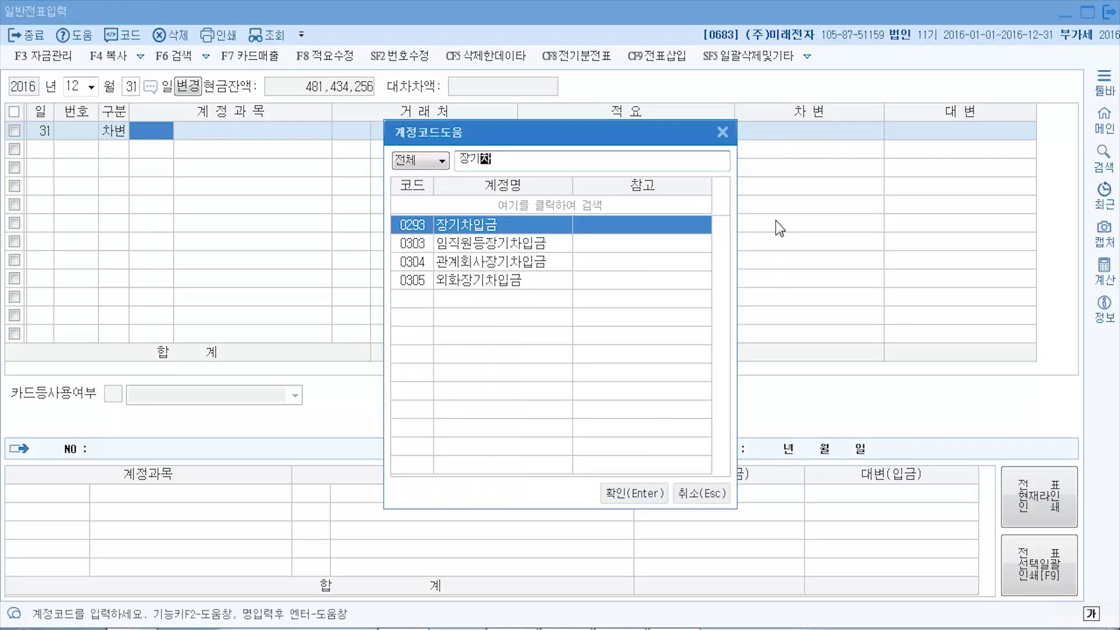
key("Return")
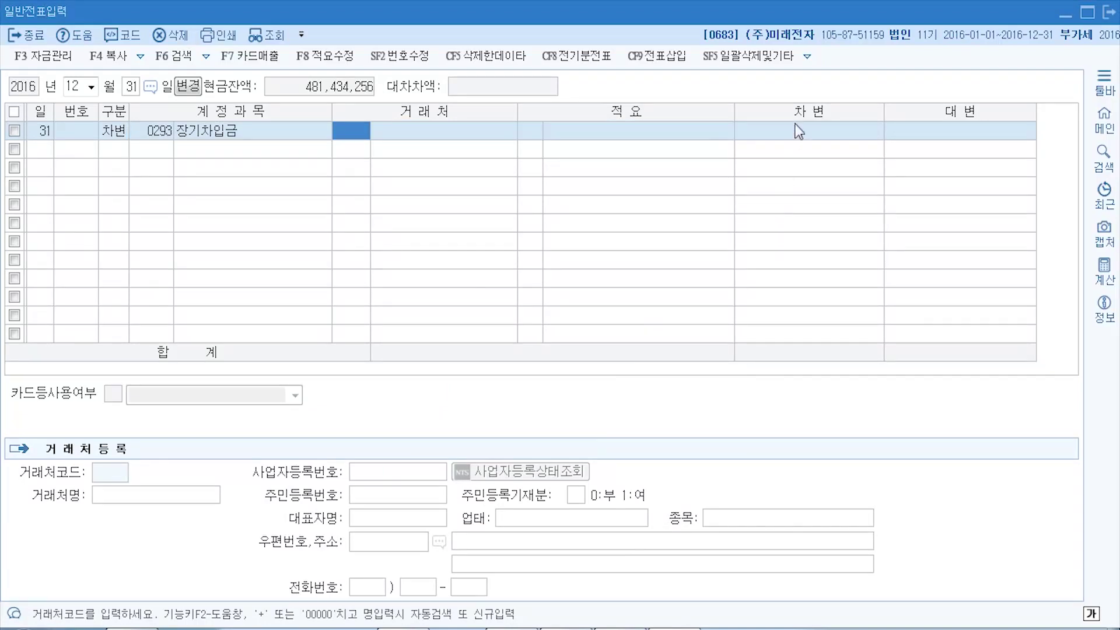
key("F2")
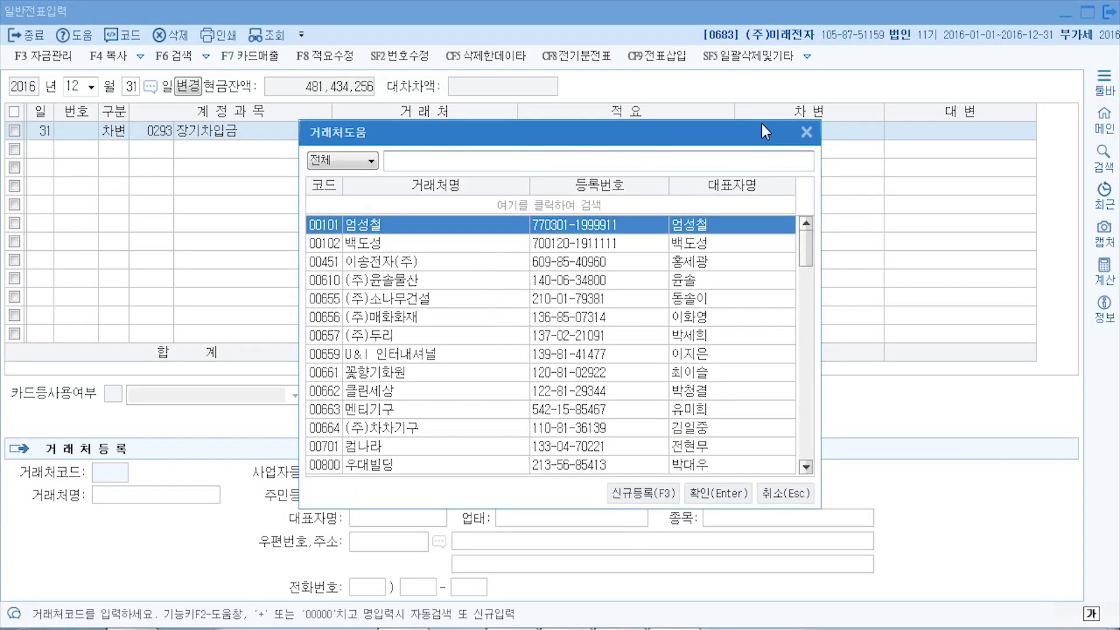
type("항")
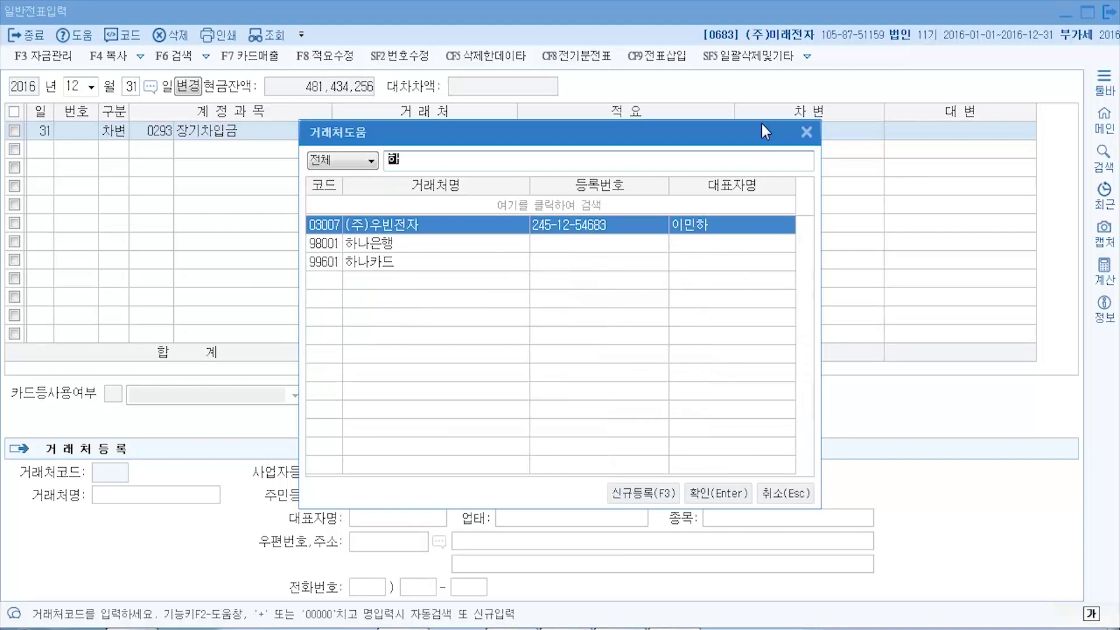
key("Return")
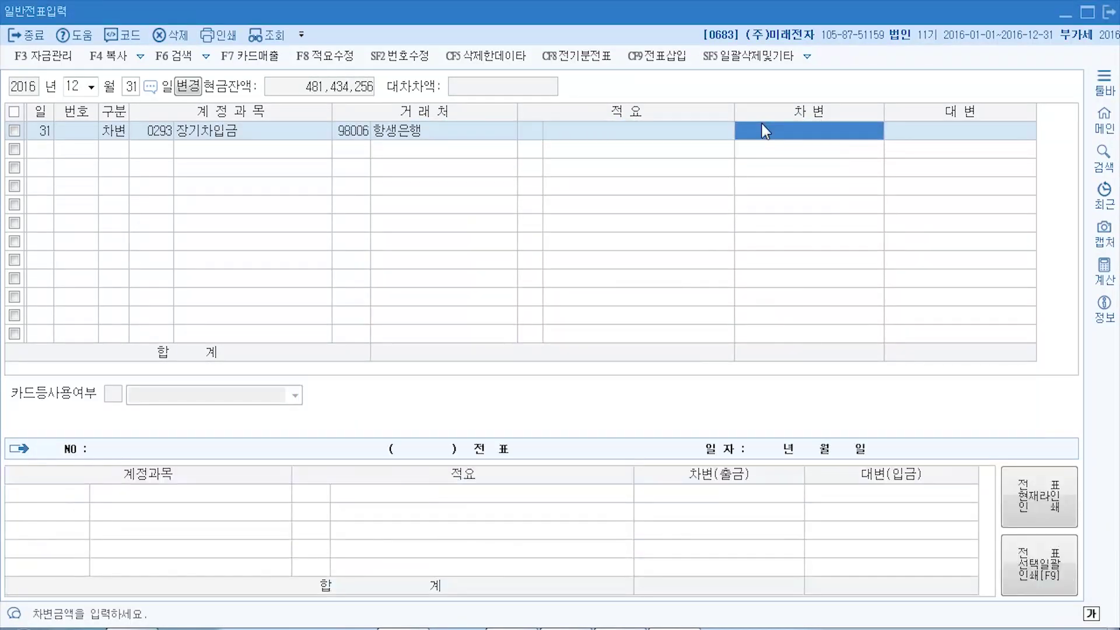
type("50000000")
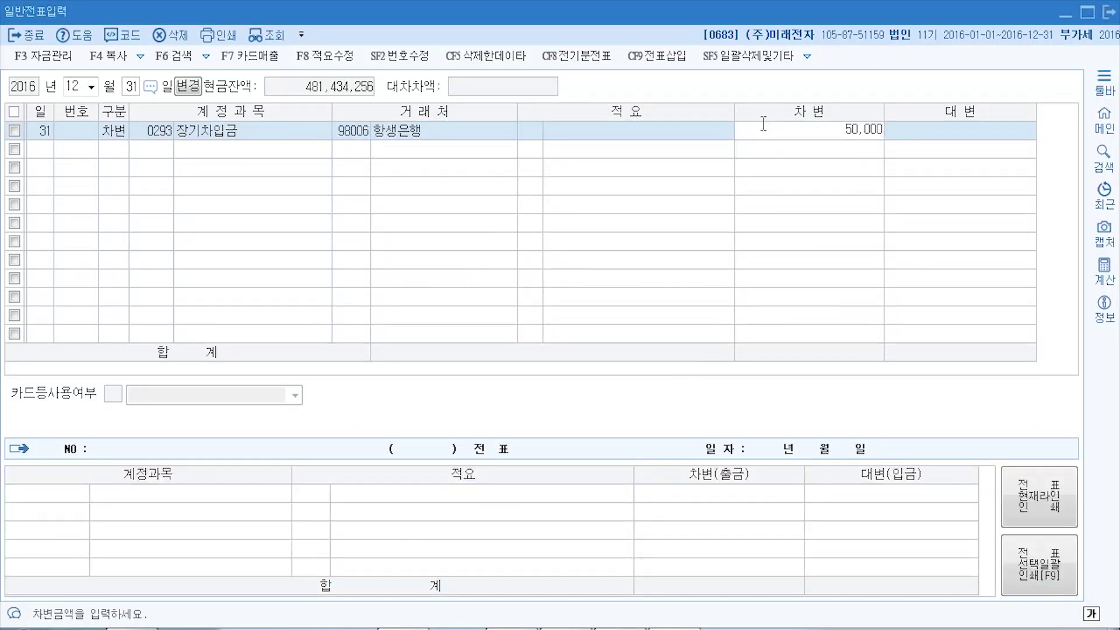
key("Return")
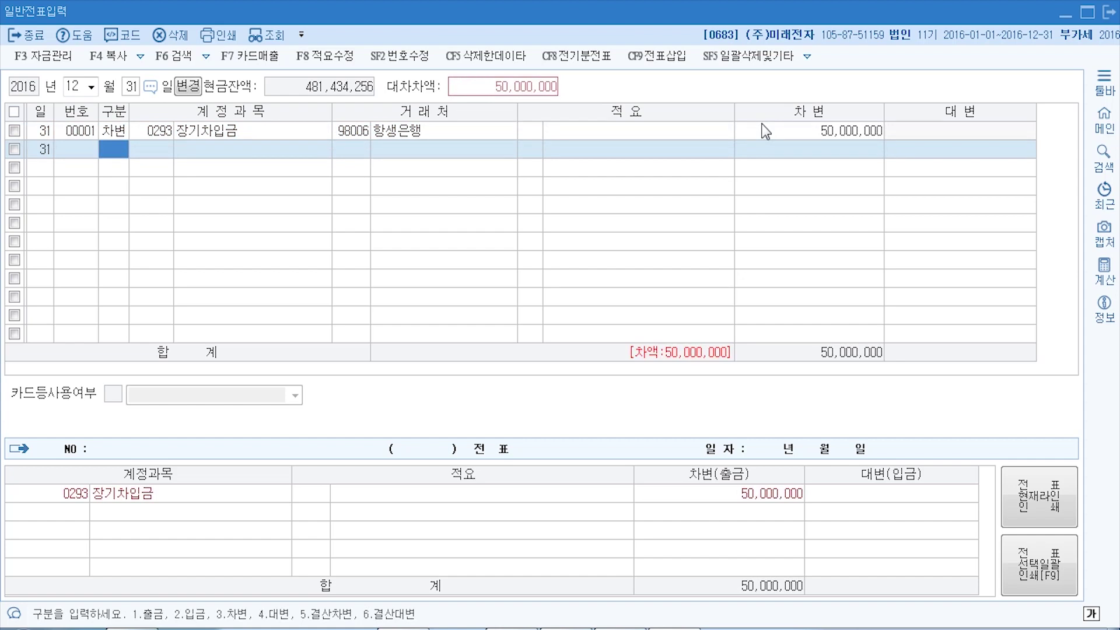
- Add a 대변 line for 유동성장기부채 with an amount of 50,000,000
type("4")
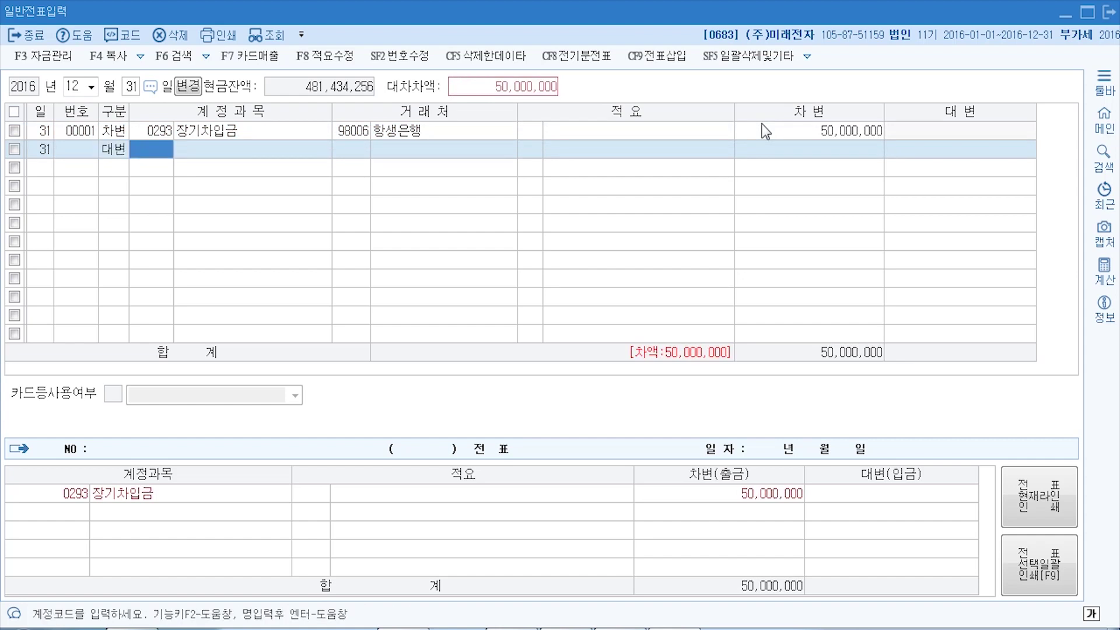
key("F2")
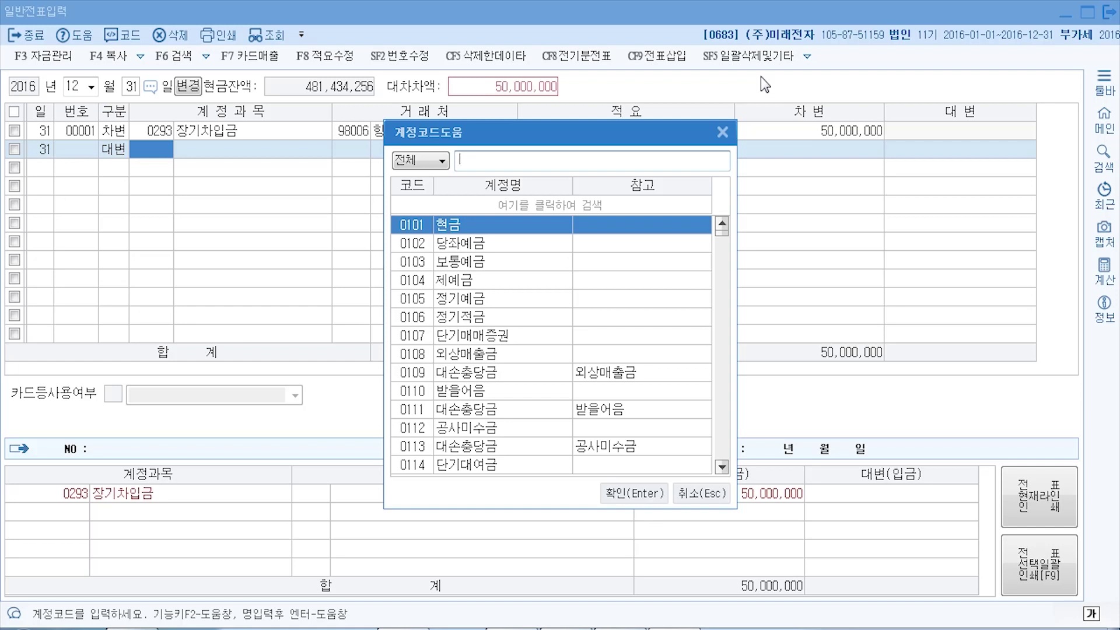
left_click_drag(577, 138, 497, 171)
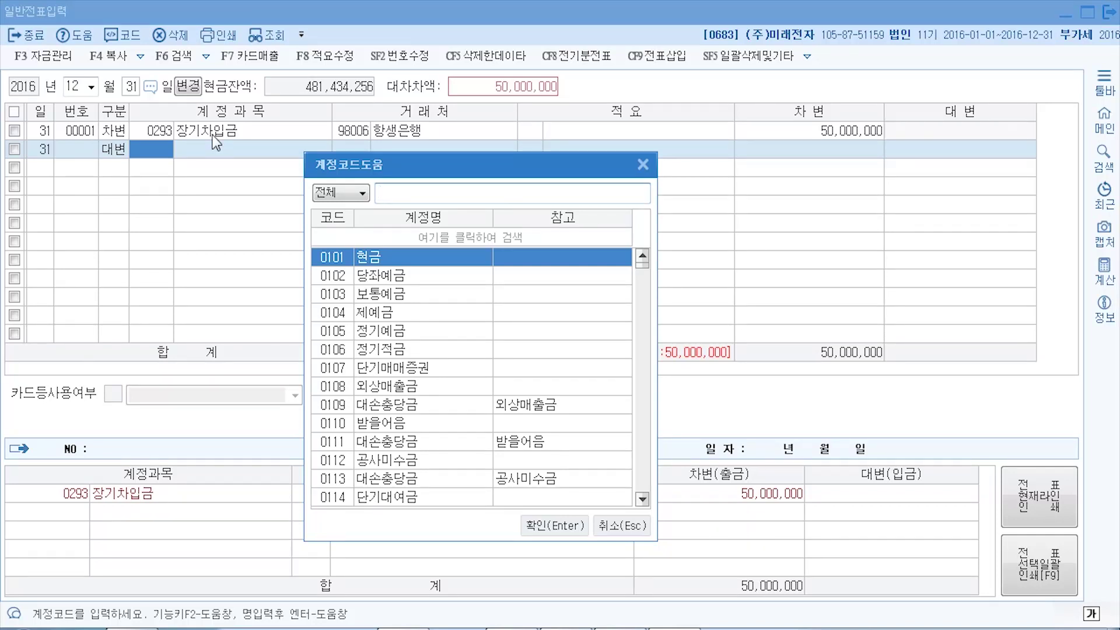
type("유동서ㅇ")
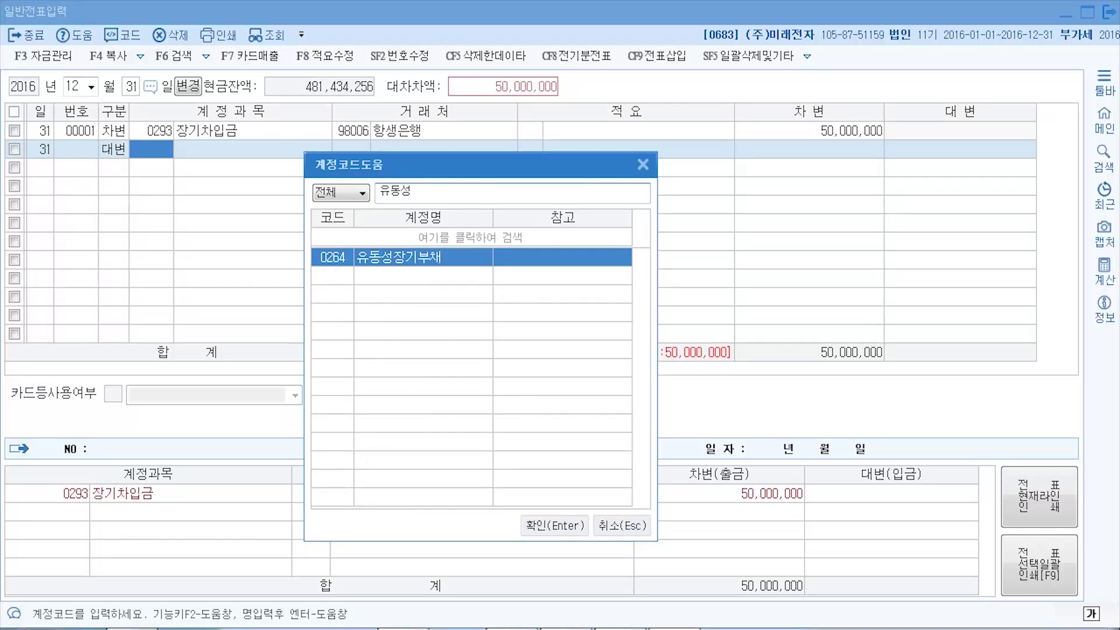
left_click(515, 261)
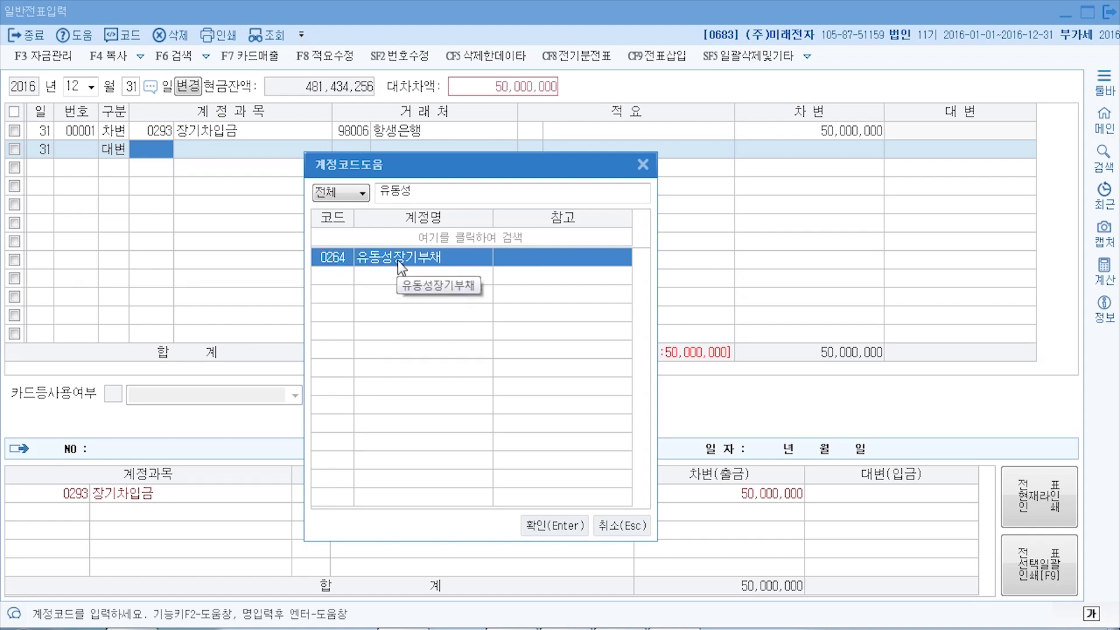
left_click(553, 524)
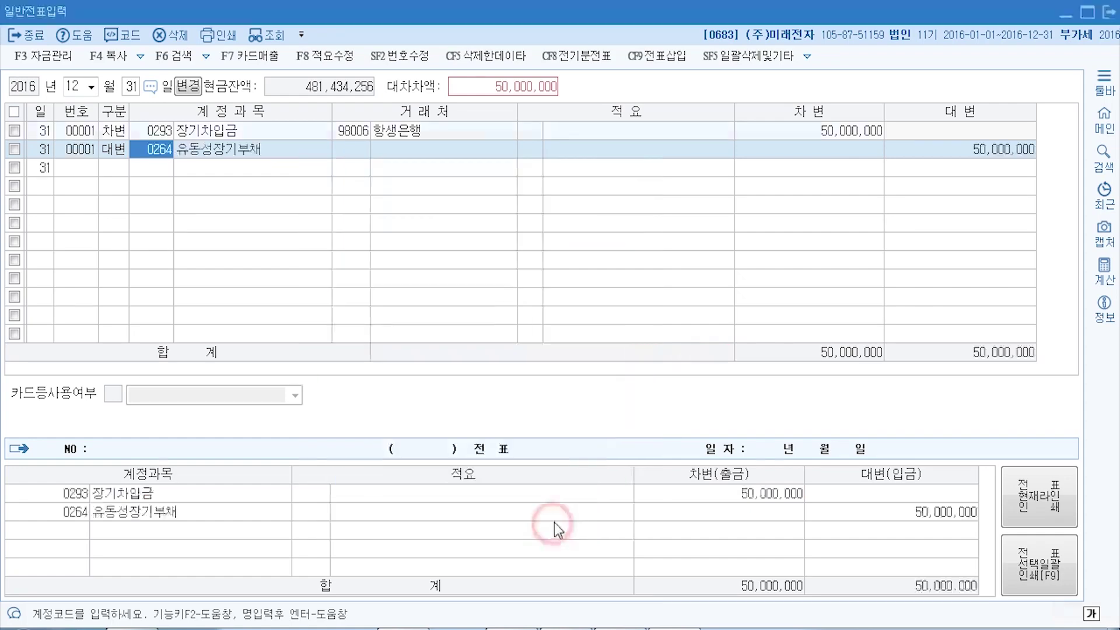
- Set 항생은행 as the 거래처 of the 유동성장기부채 line and accept its amount to complete the voucher
key("Return")
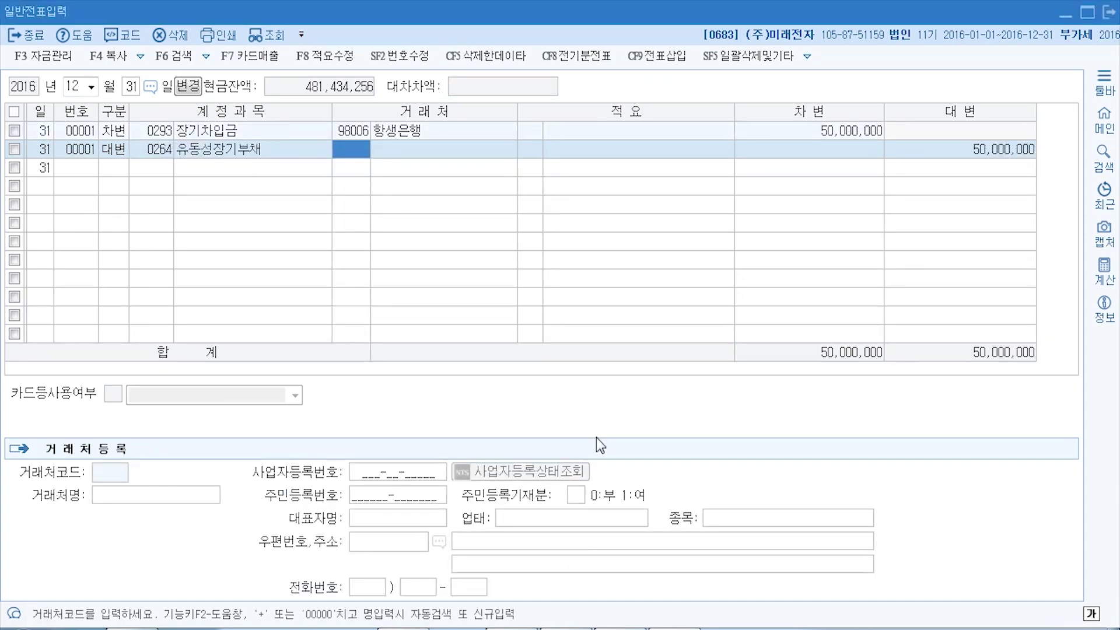
key("F2")
type("항생")
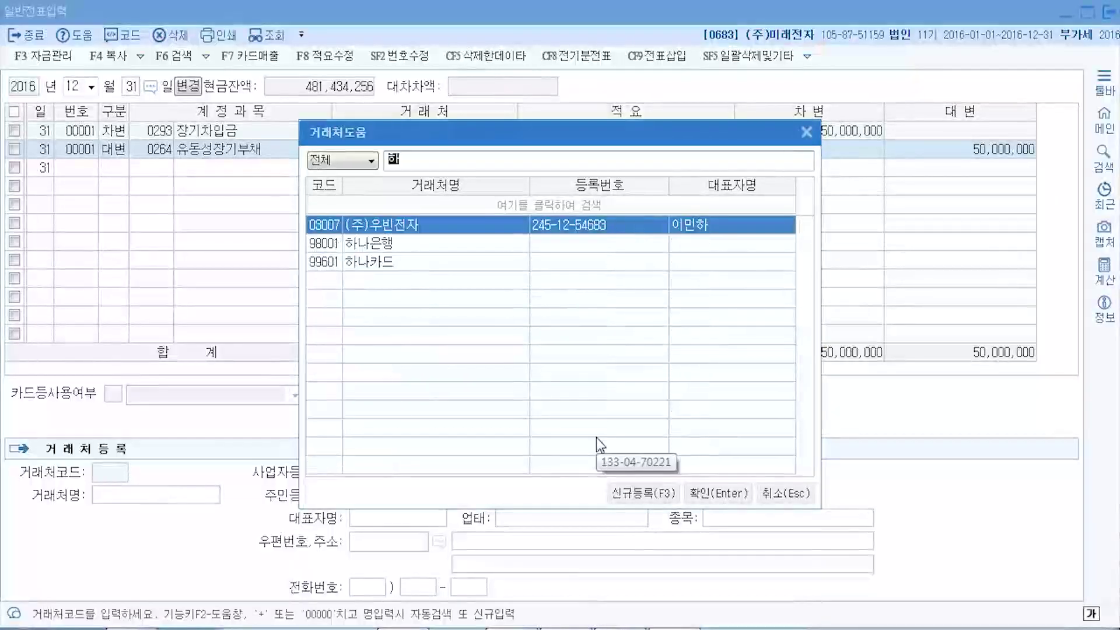
key("Return")
key("Return")
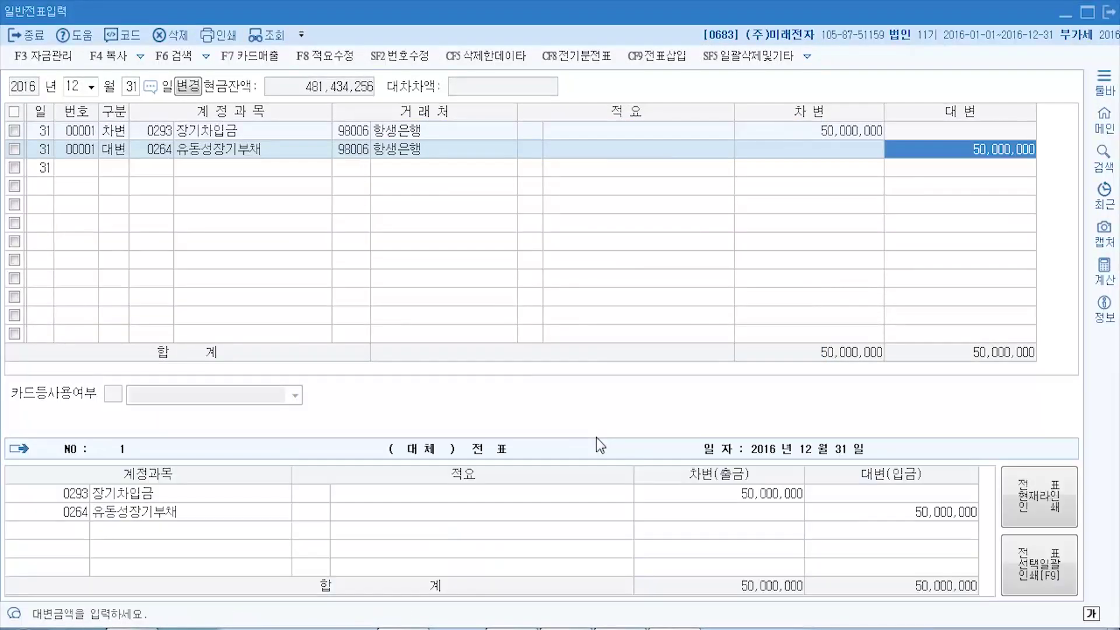
key("Return")
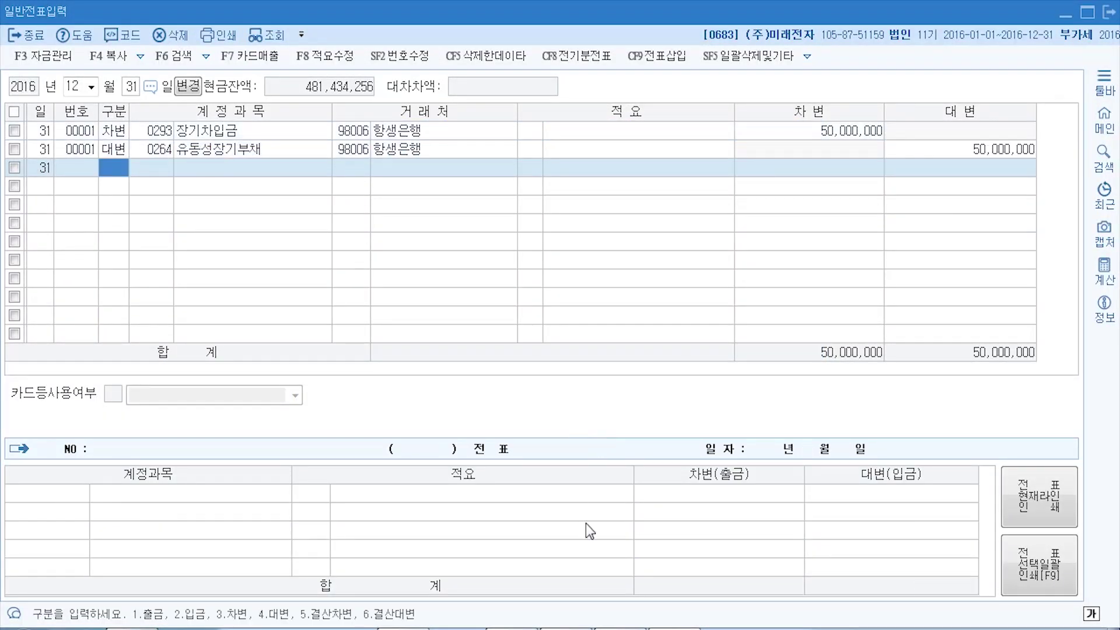
- Read set 68's questions [2] and [3] in the PDF, then close 일반전표입력 and open 결산자료입력 in KcLep
left_click(521, 628)
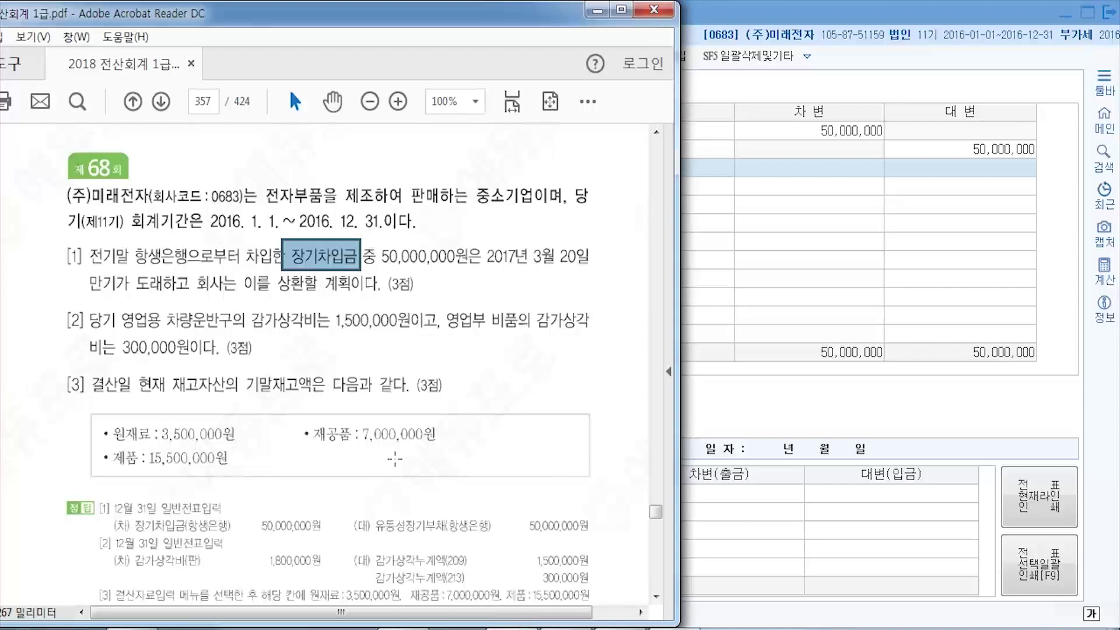
scroll(394, 459, "down", 3)
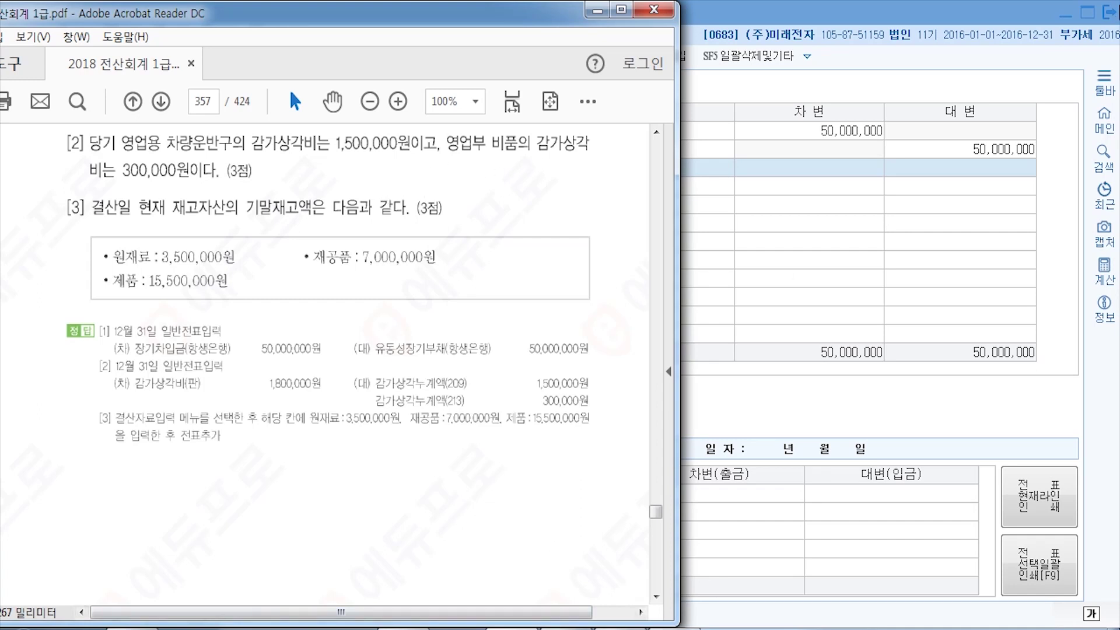
left_click(1108, 13)
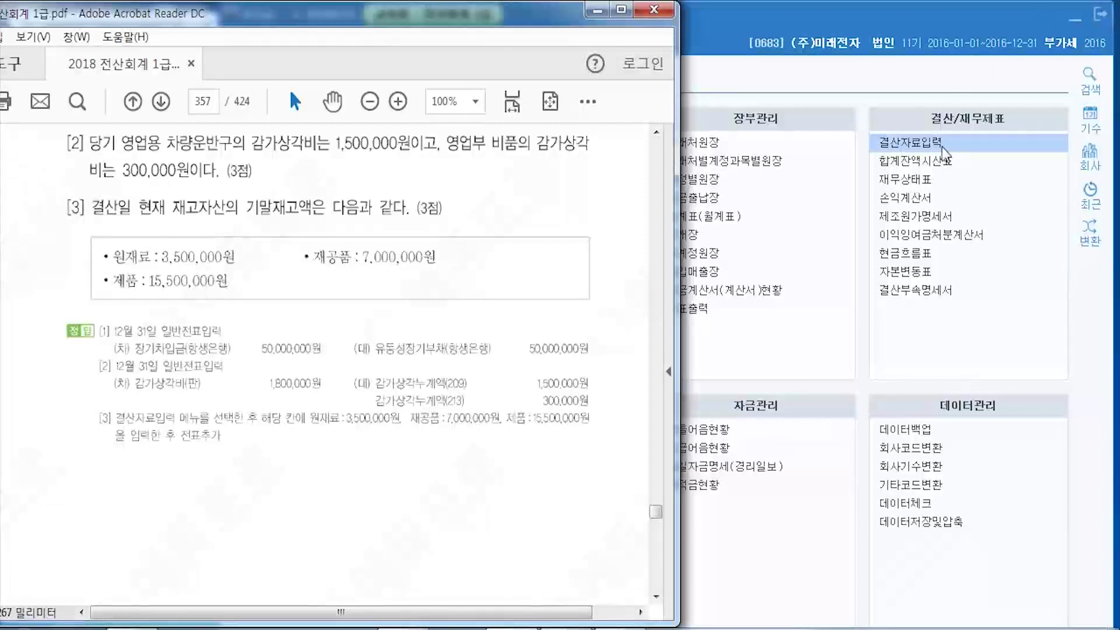
left_click(903, 143)
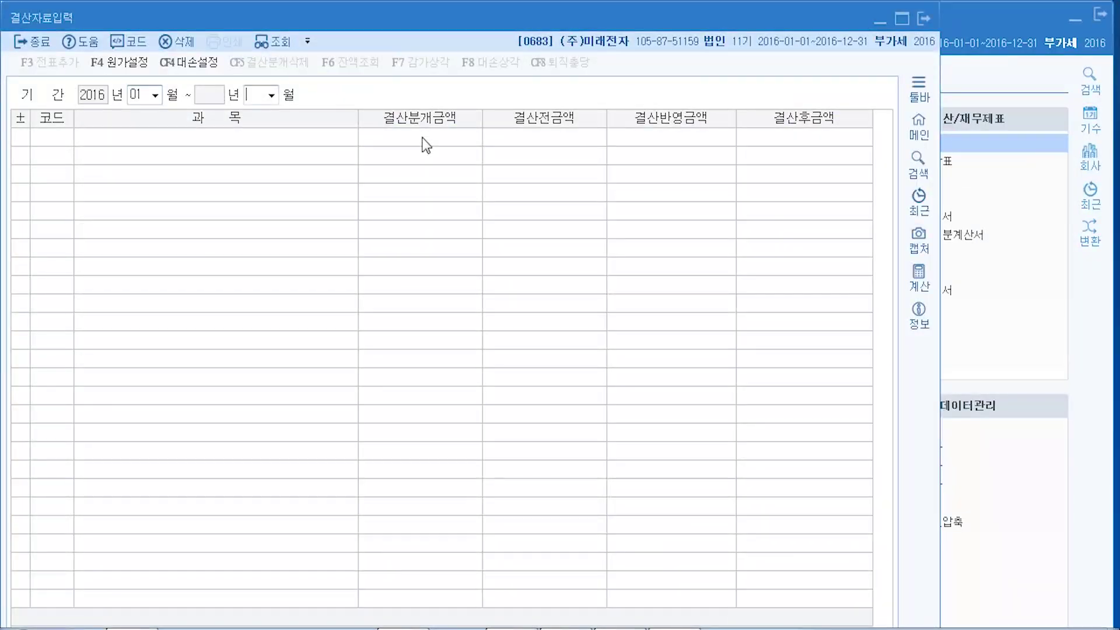
- Load January to December 2016 in the maximized 결산자료입력 window and enter 판매비와 일반관리비 depreciation of 1,500,000 for 차량운반구 and 300,000 for 비품
left_click(902, 19)
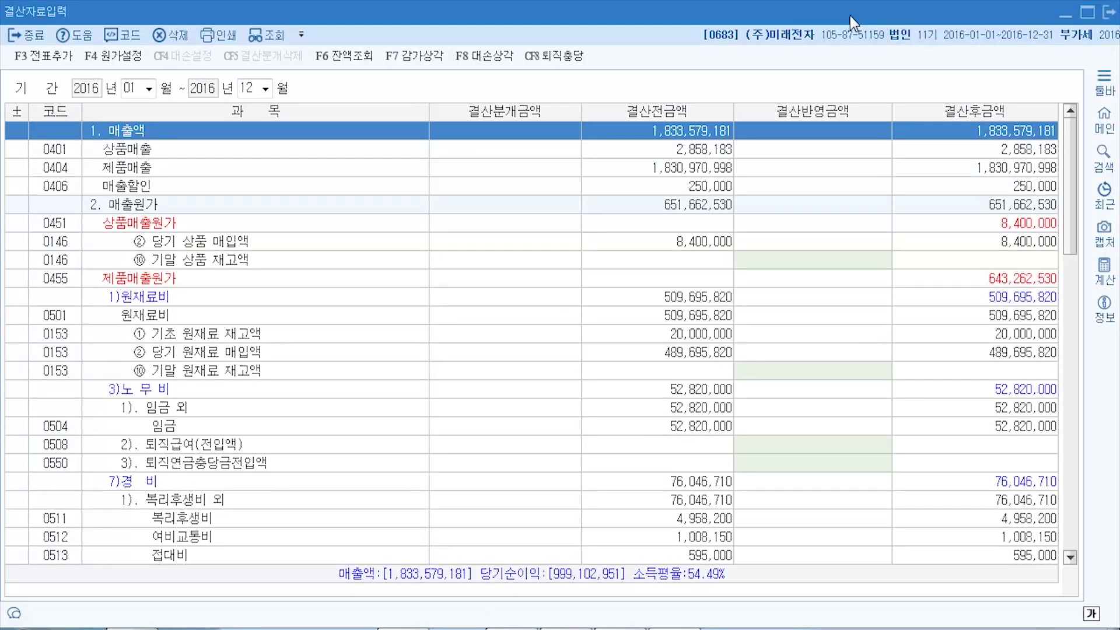
left_click(1076, 256)
scroll(1076, 250, "down", 8)
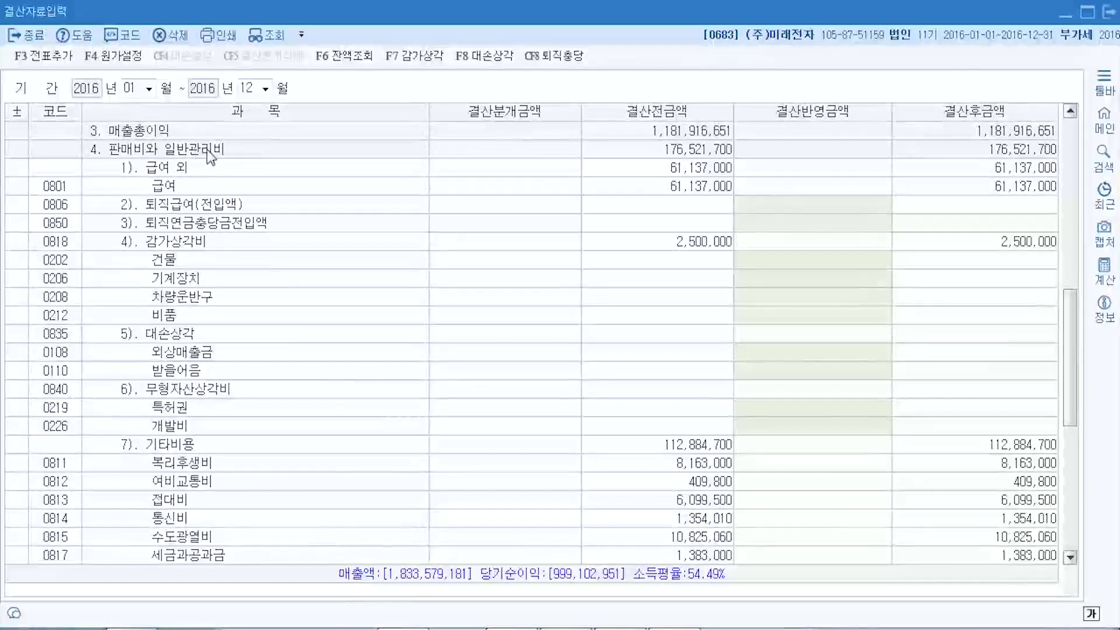
left_click(208, 151)
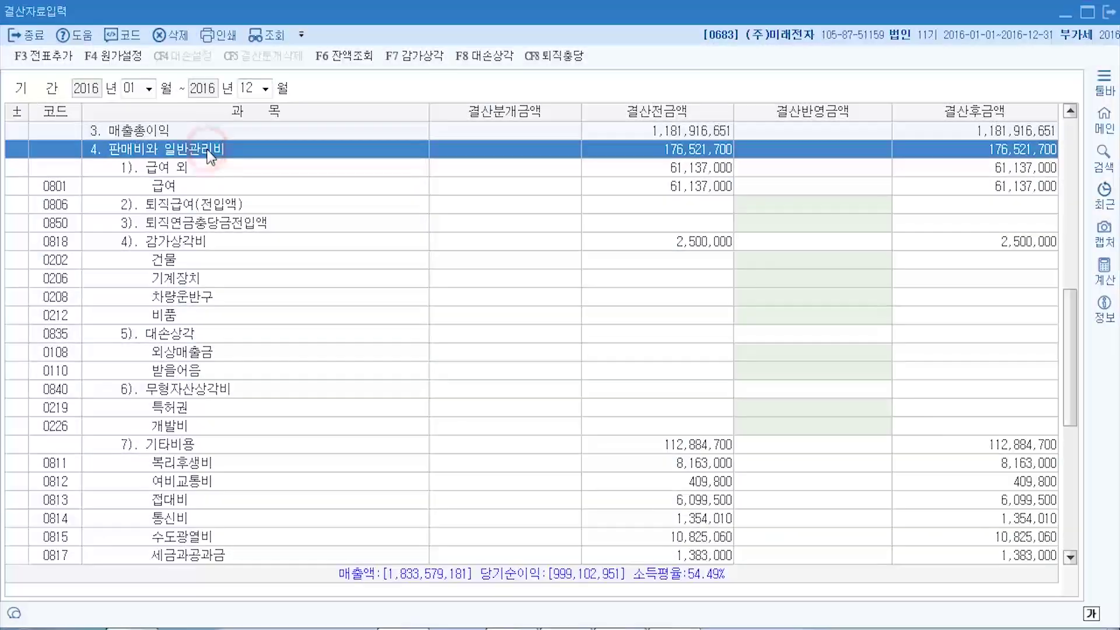
left_click(215, 251)
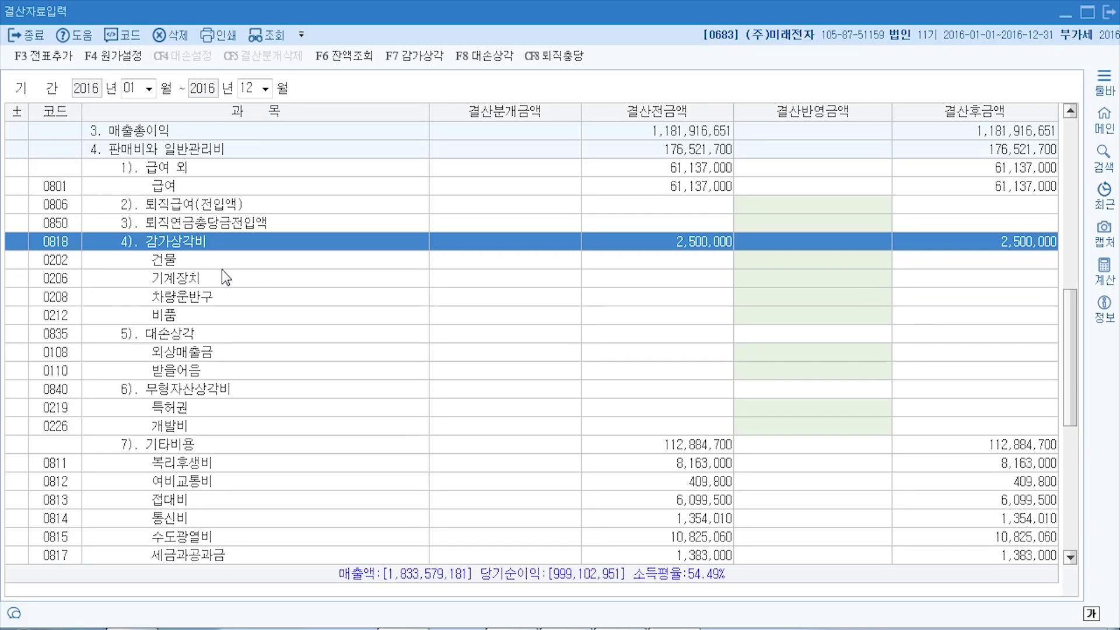
left_click(220, 296)
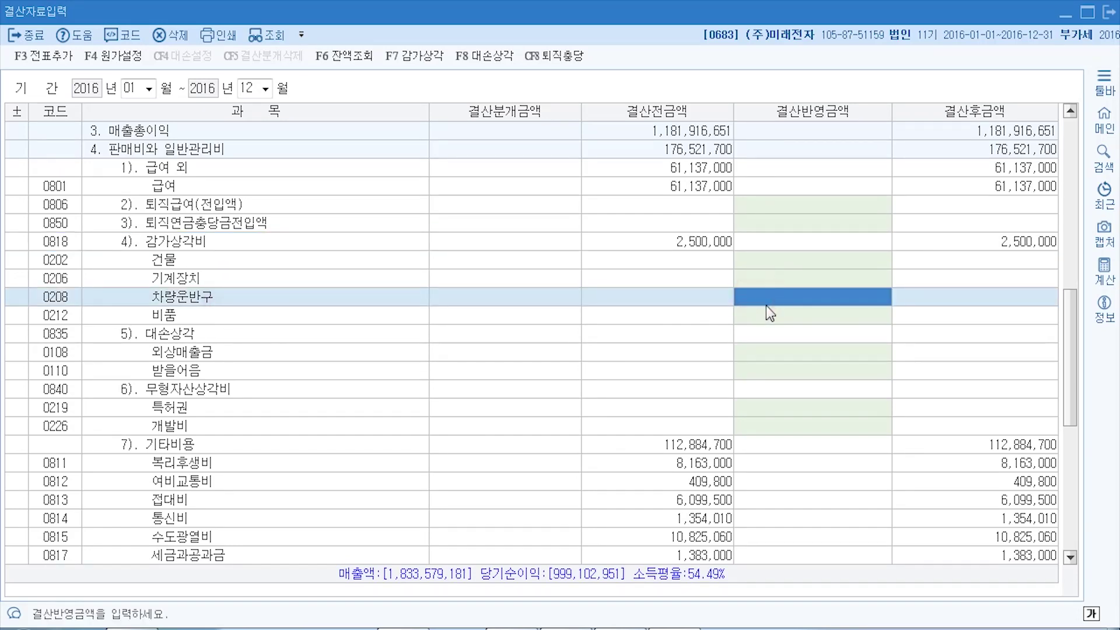
type("1500000")
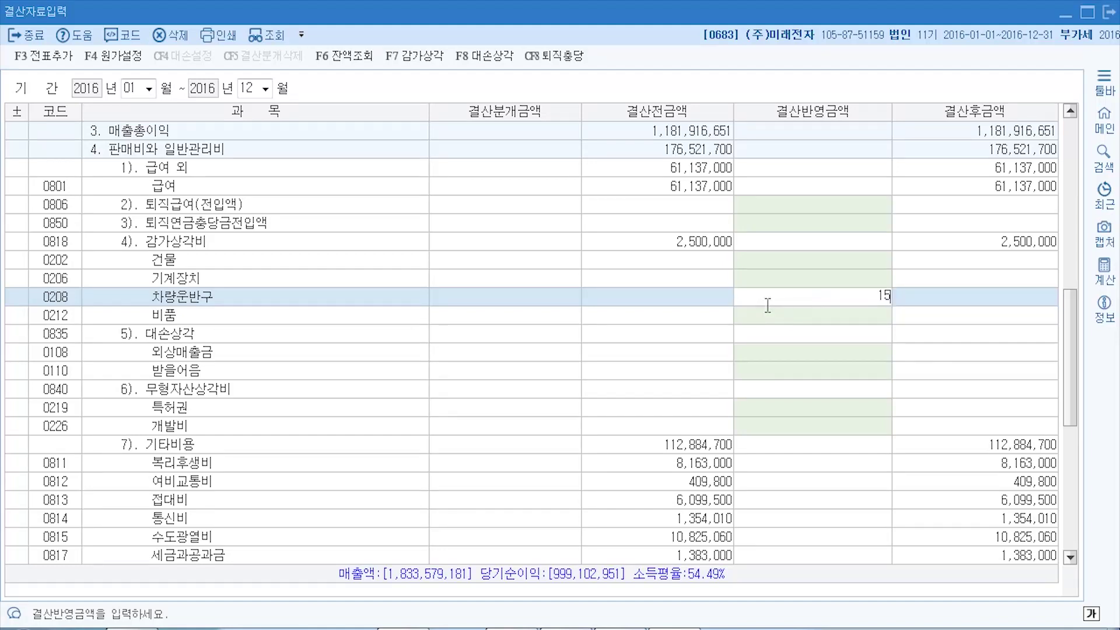
key("Return")
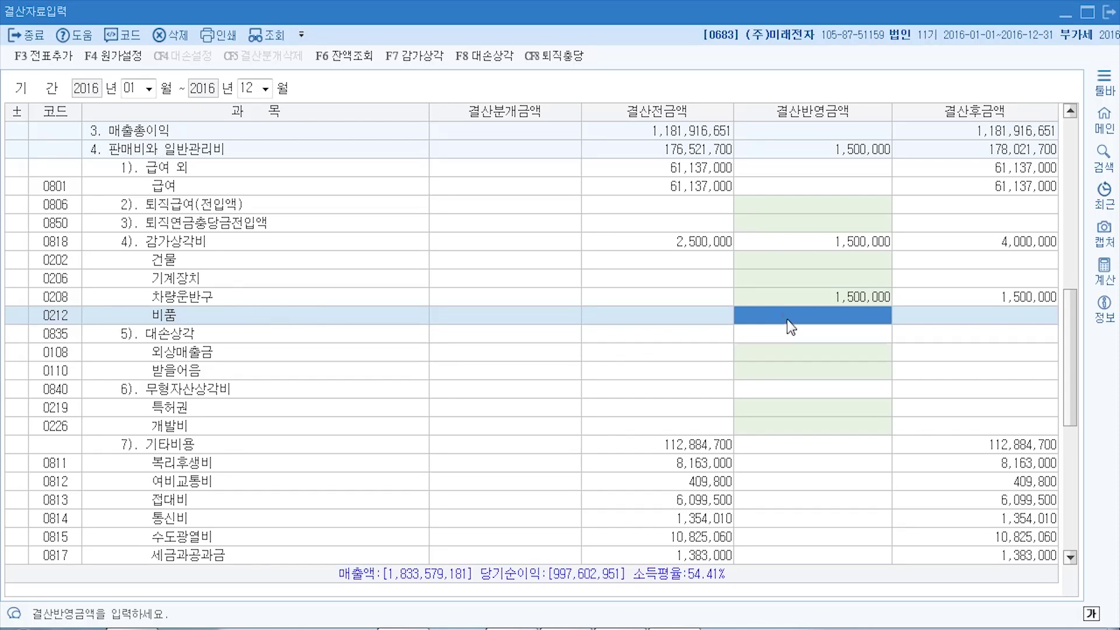
type("3000000")
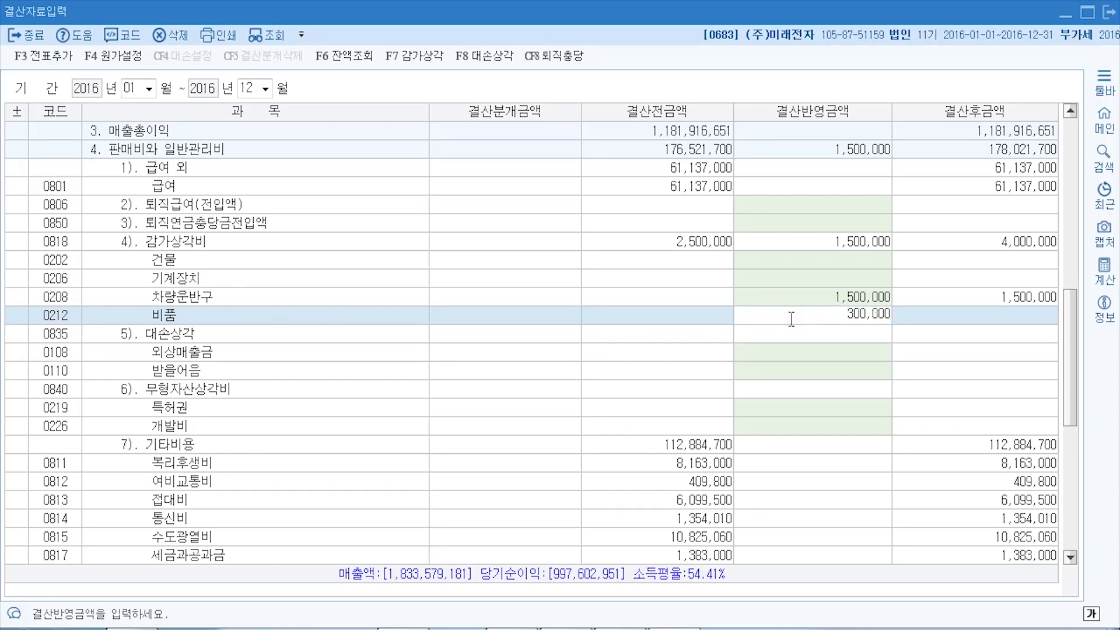
key("Return")
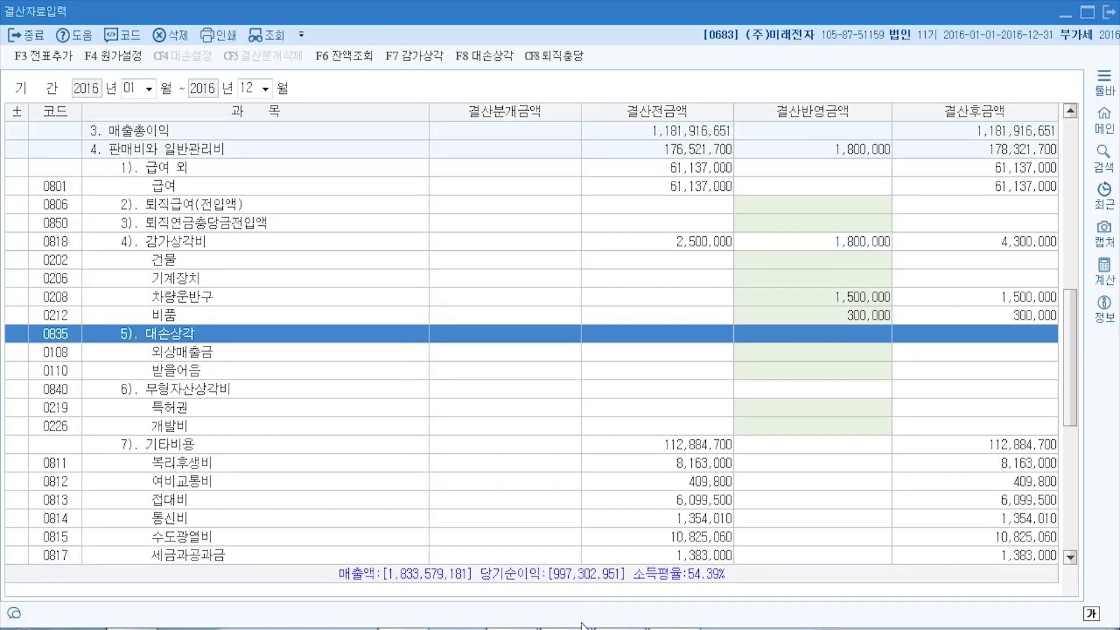
- Check question [3] in the PDF, then return to 결산자료입력 and enter 3,500,000 as the 결산반영금액 of 기말 원재료 재고액
mouse_move(565, 628)
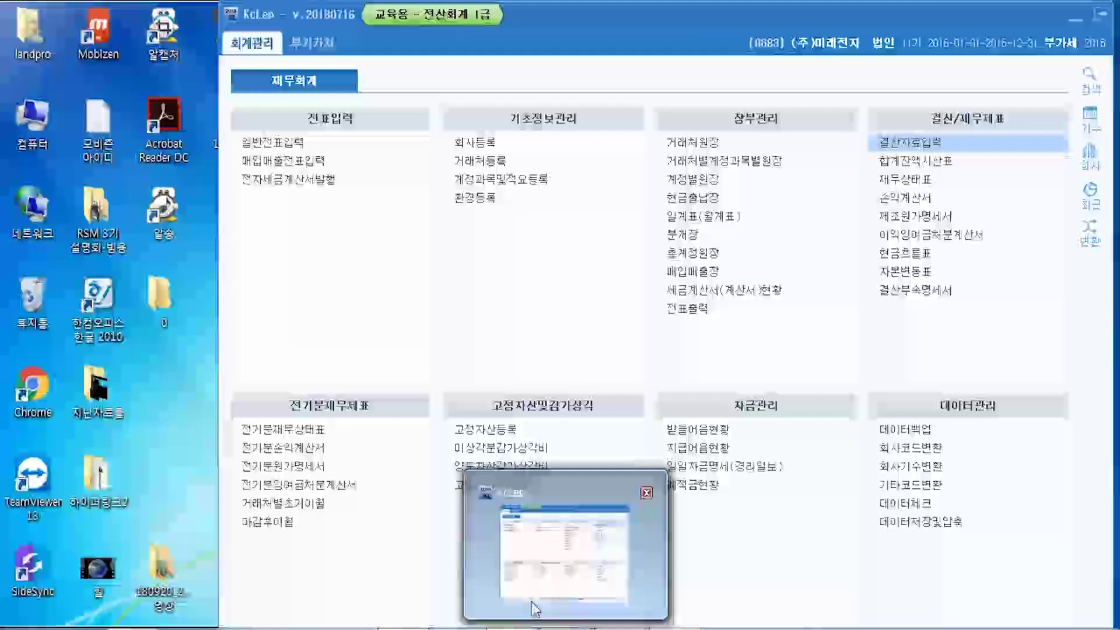
mouse_move(619, 629)
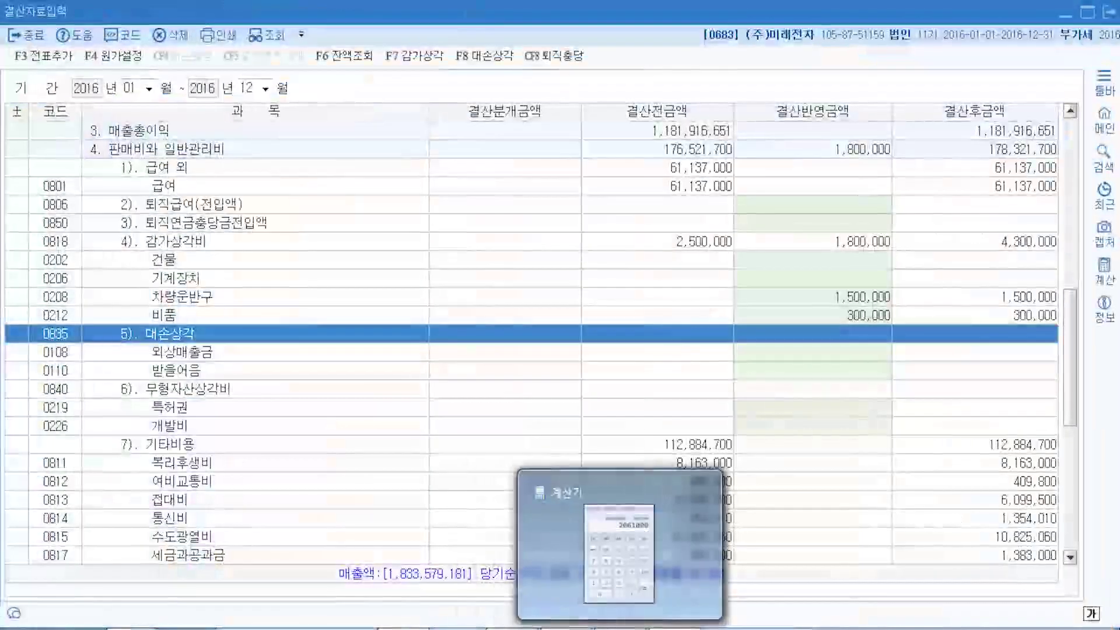
left_click(478, 571)
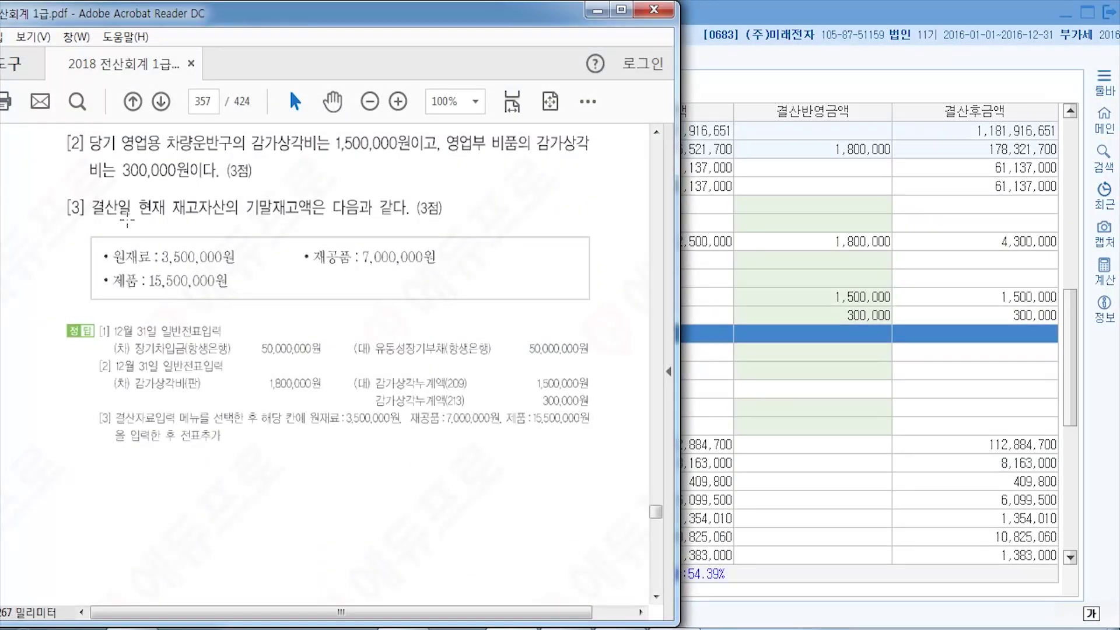
left_click(782, 14)
scroll(720, 302, "up", 20)
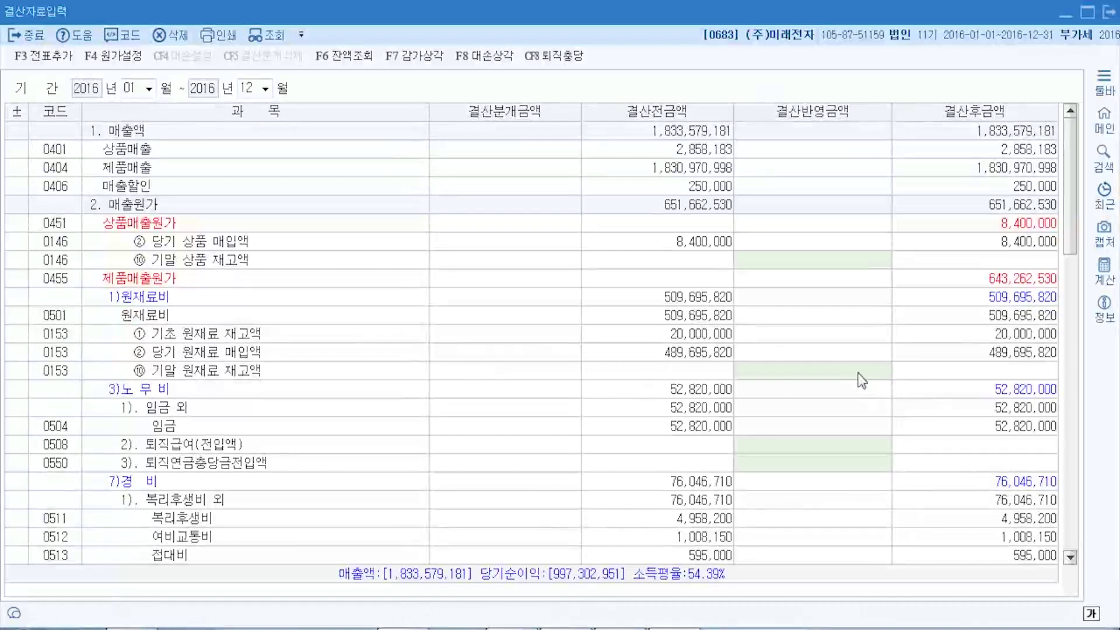
left_click(856, 375)
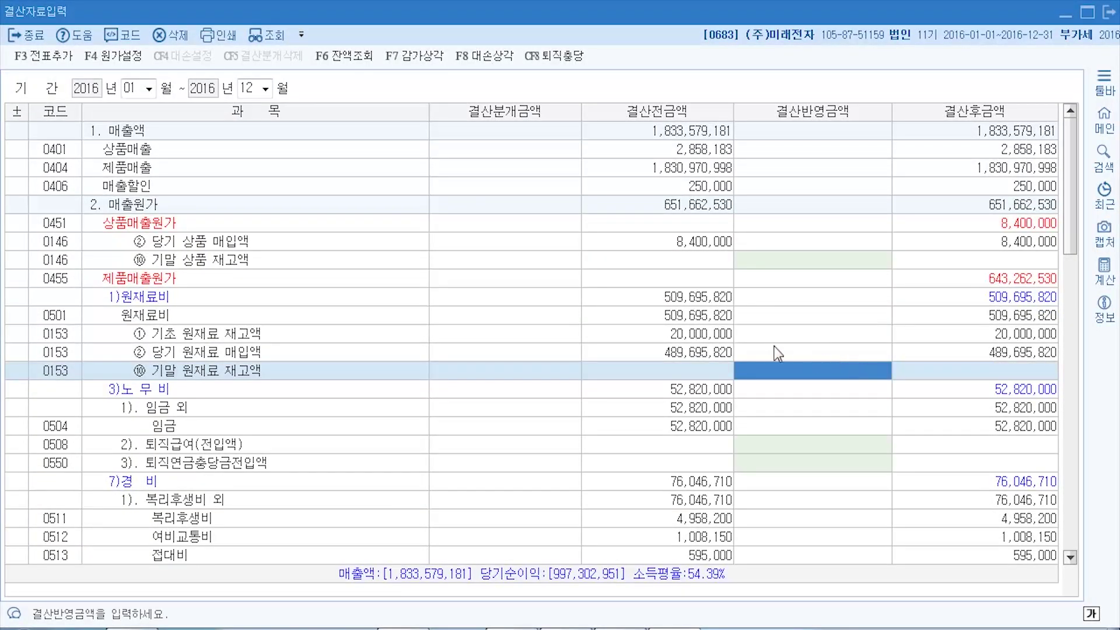
type("3500000")
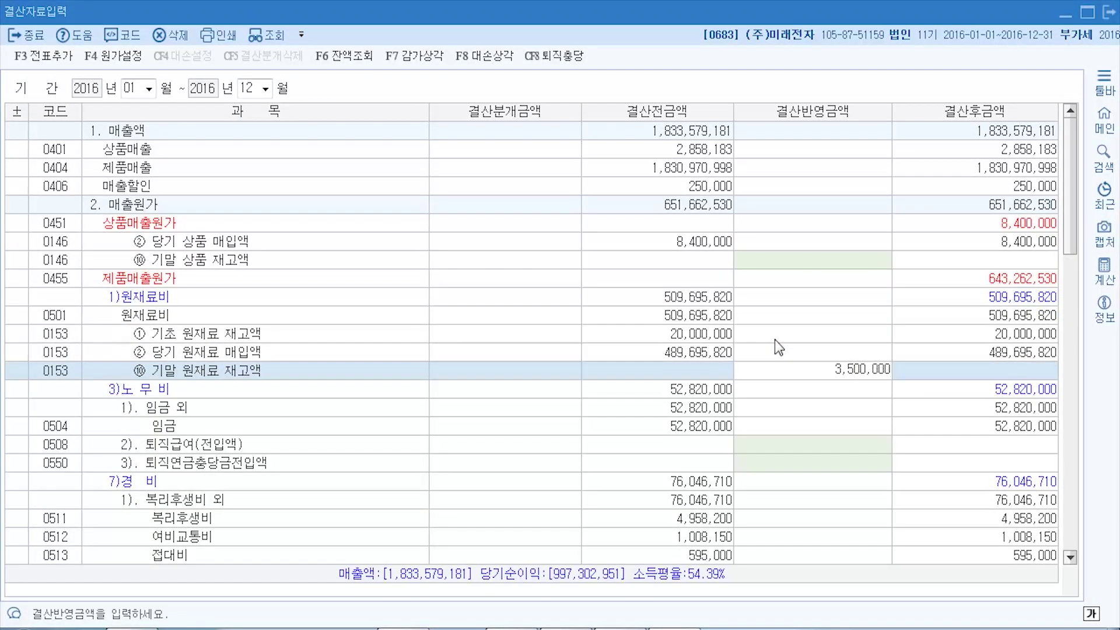
key("Return")
- Enter 결산반영금액 of 7,000,000 for 기말 재공품 재고액 and 15,500,000 for 기말 제품 재고액
scroll(805, 499, "down", 12)
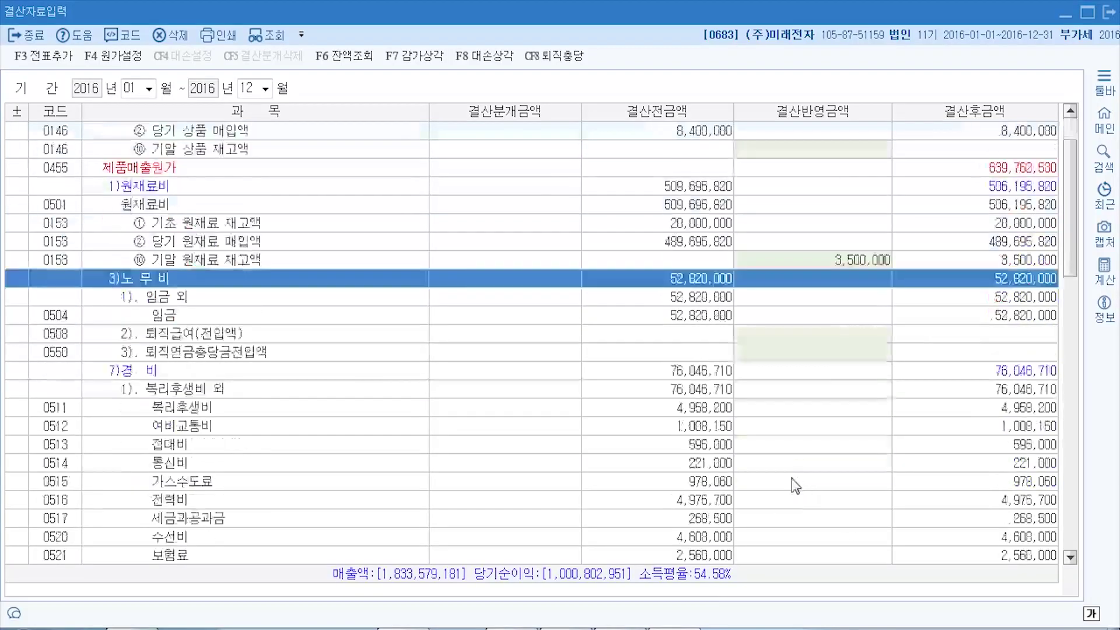
scroll(781, 457, "down", 1)
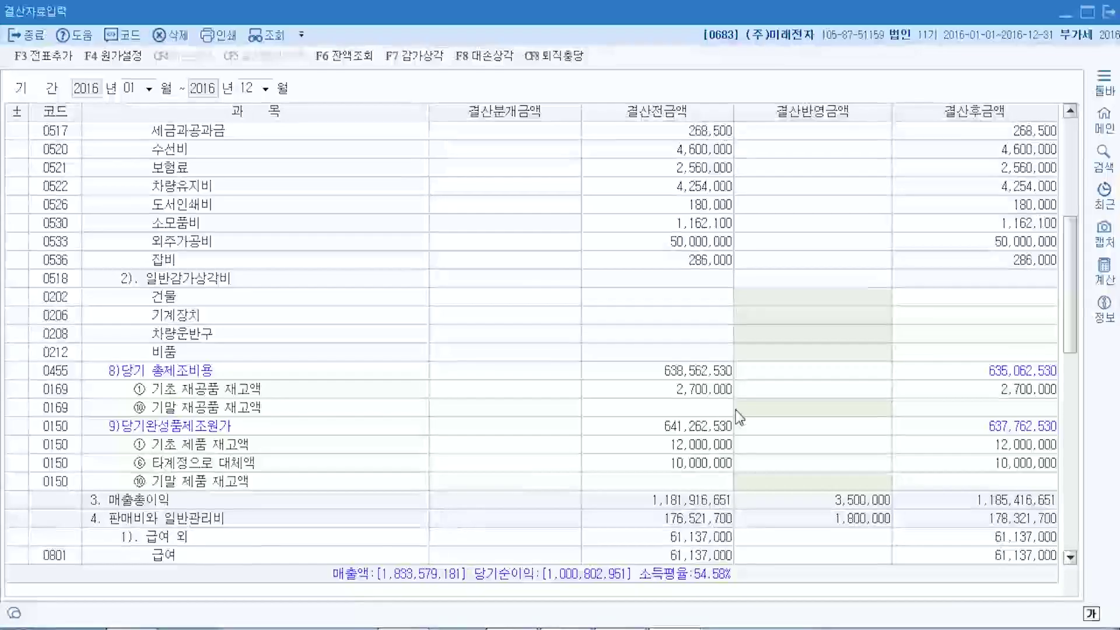
left_click(235, 404)
left_click(822, 407)
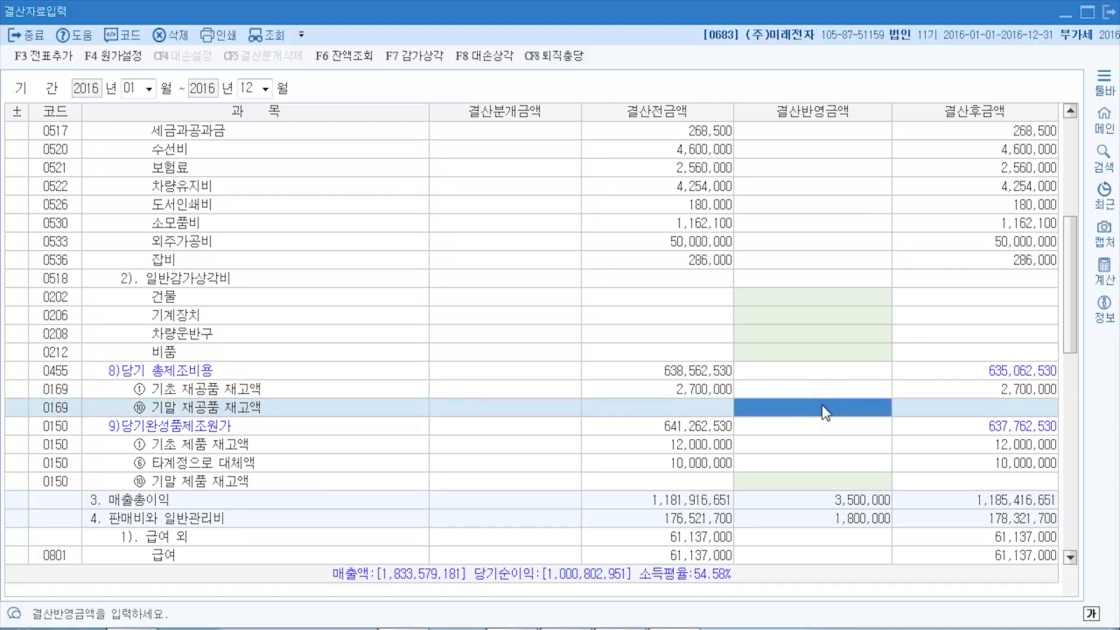
type("7000000")
key("Return")
left_click(869, 482)
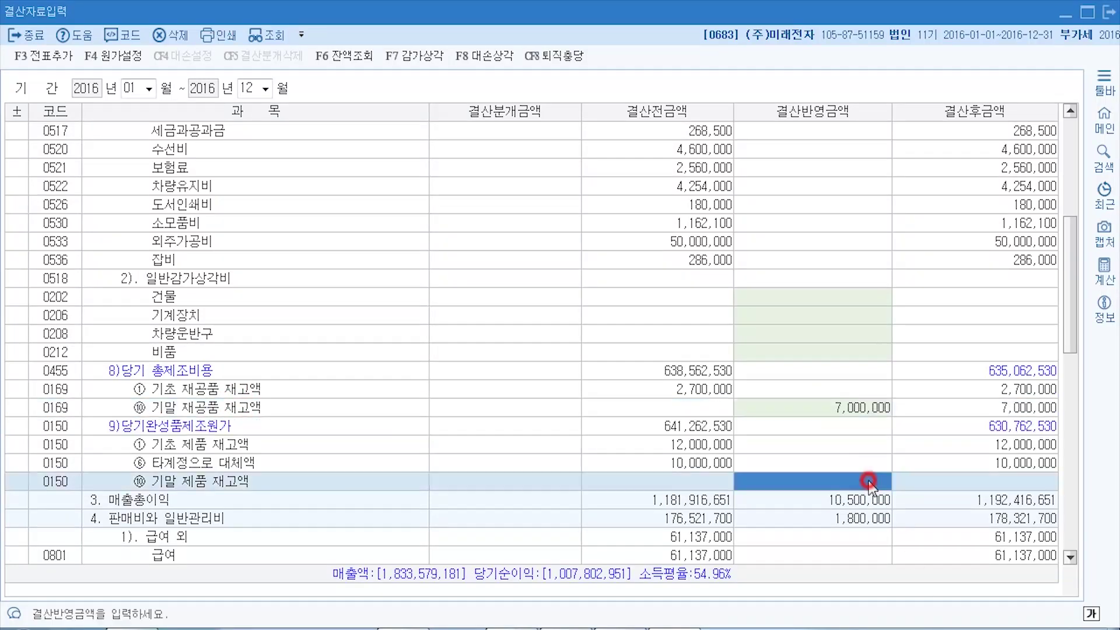
type("15500000")
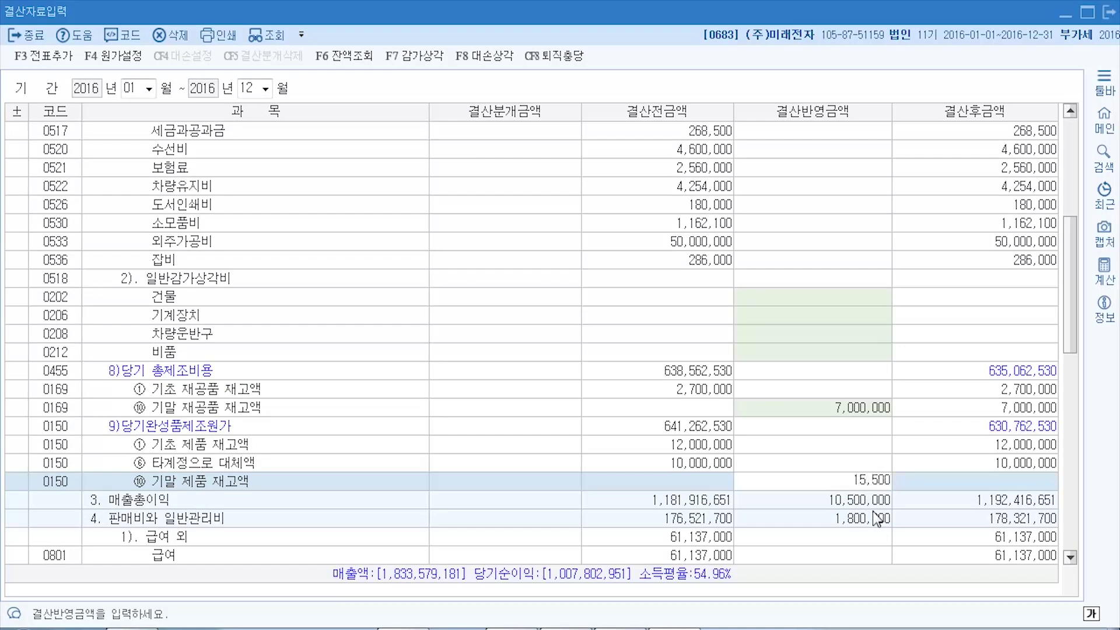
key("Return")
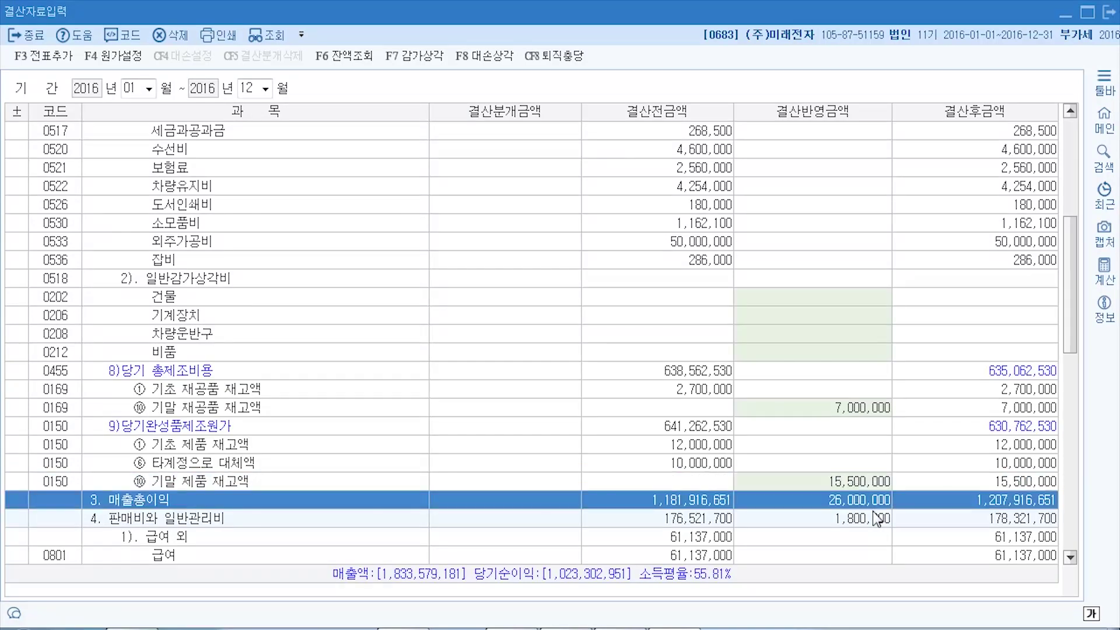
- Add the closing entries to 일반전표 with 전표추가, confirm the addition, and close 결산자료입력
left_click(58, 58)
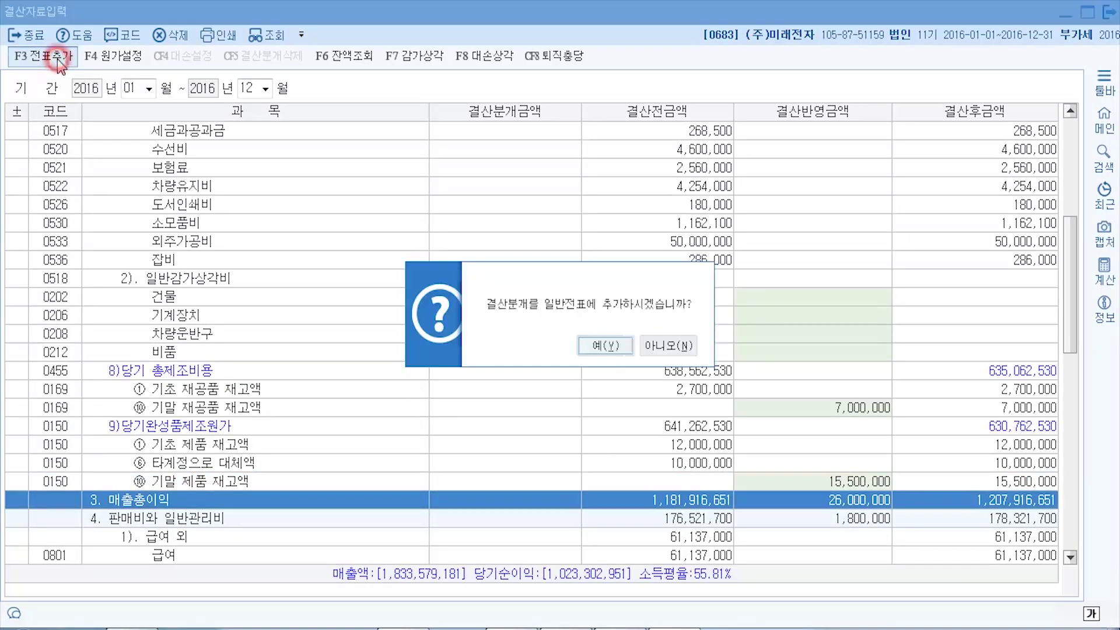
left_click(602, 350)
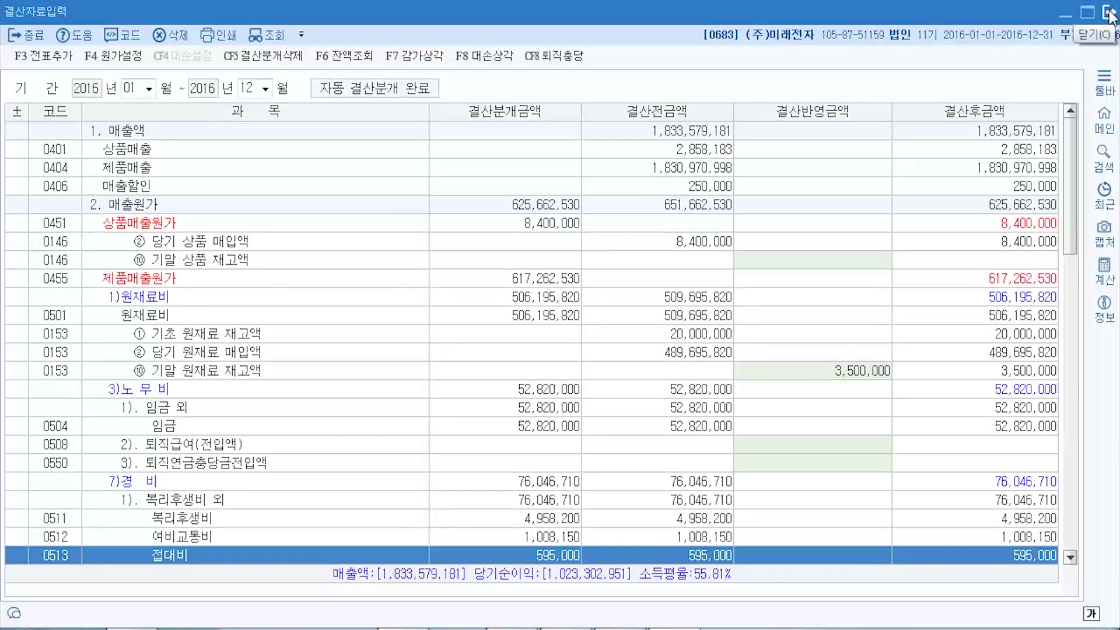
left_click(1109, 12)
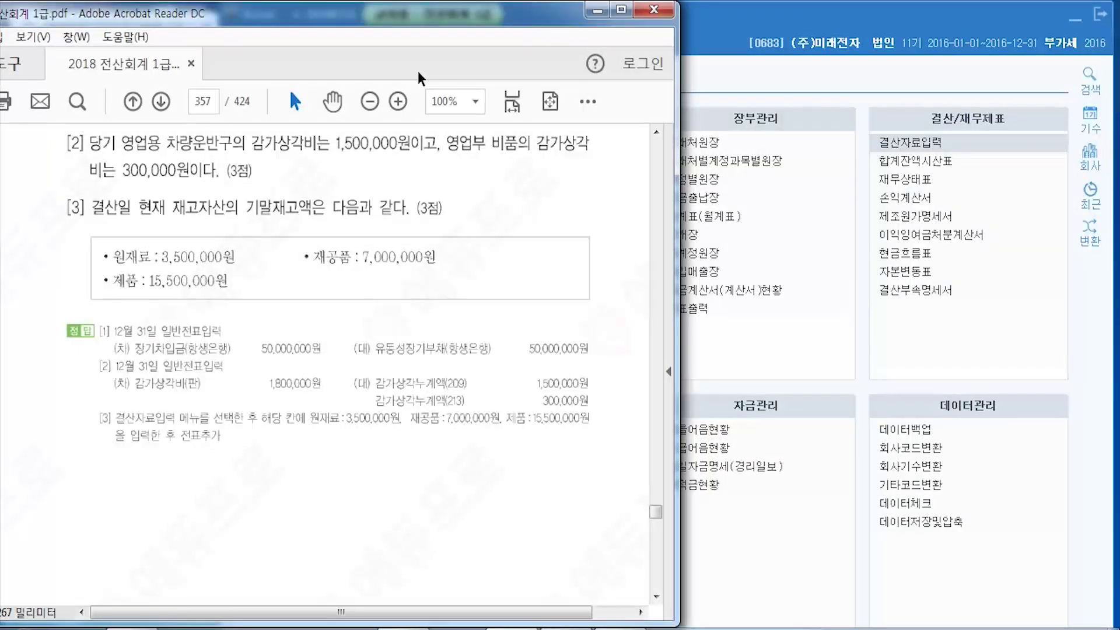